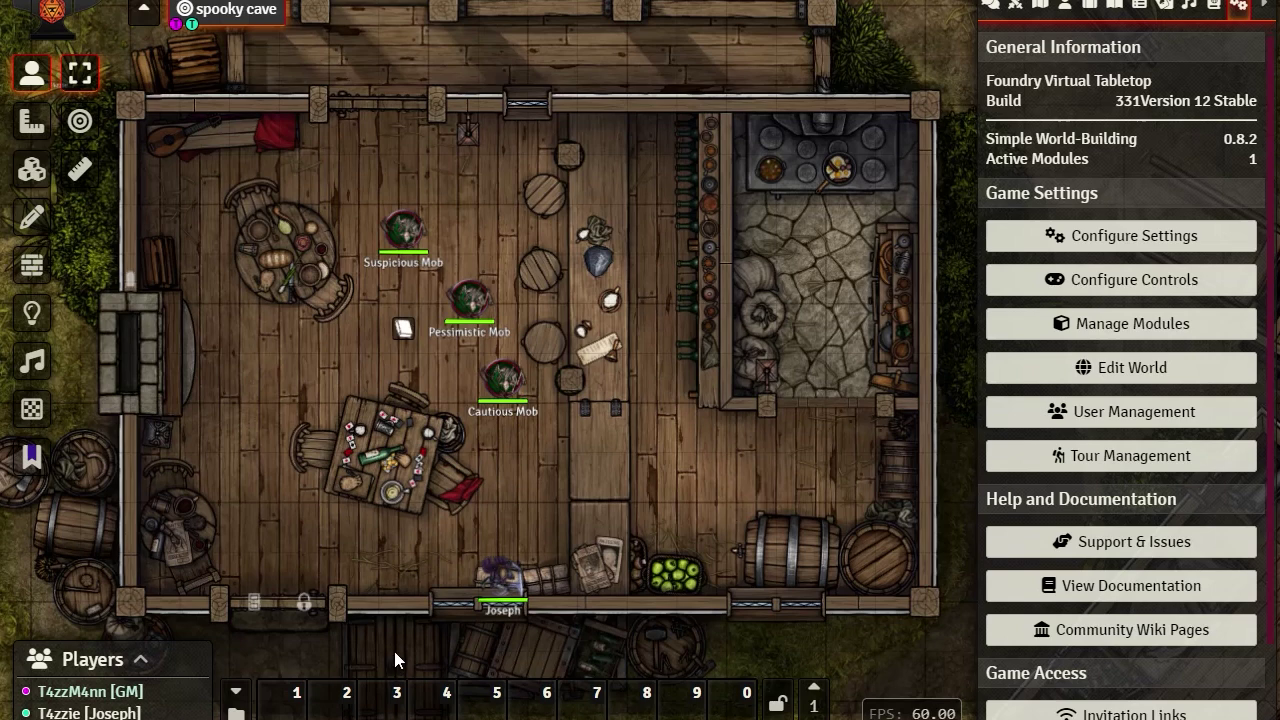
- Draw an ambient light with a dim radius of about 24 ft at the round table and move it between the two tables
{"action": "left_click", "coordinate": [35, 313]}
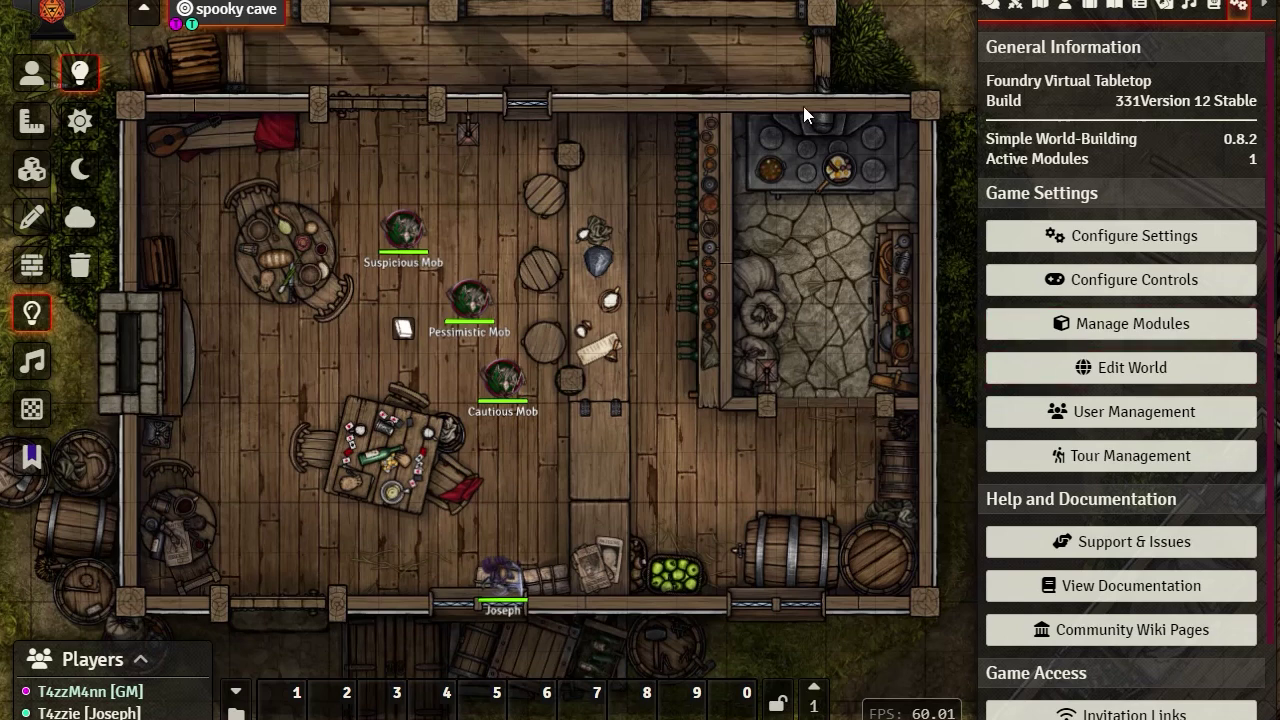
{"action": "mouse_move", "coordinate": [81, 76]}
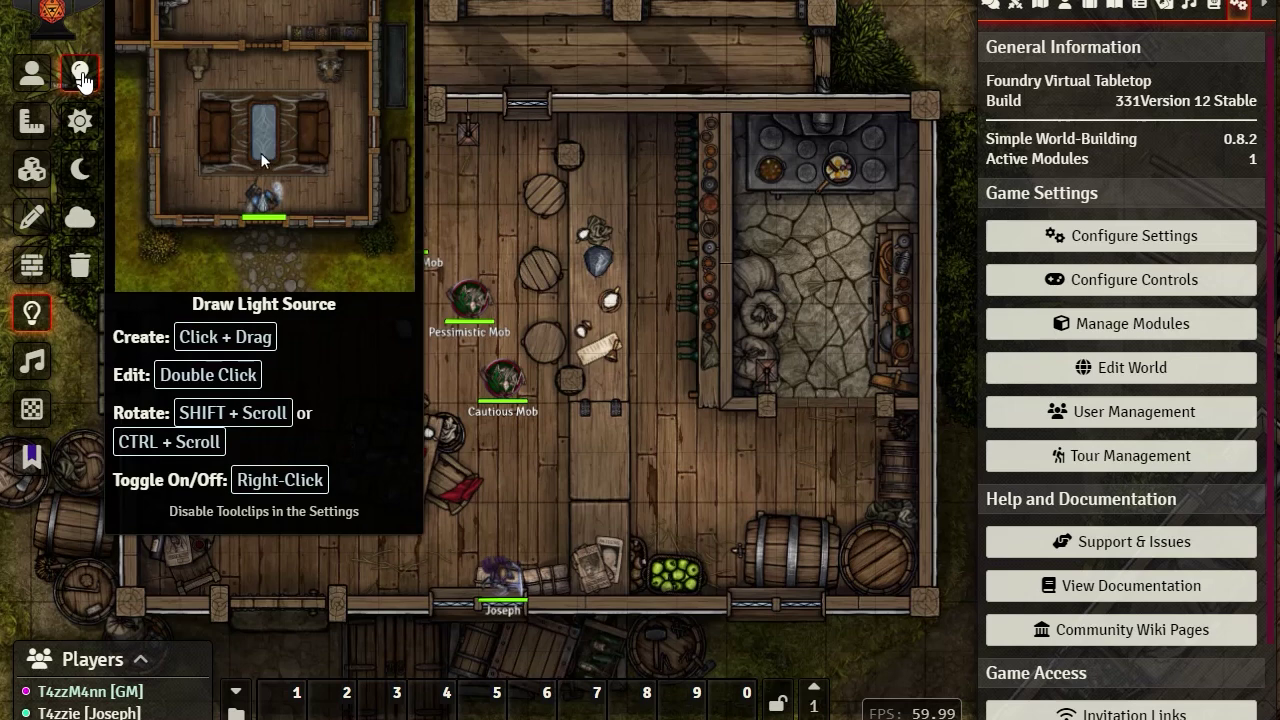
{"action": "mouse_move", "coordinate": [80, 122]}
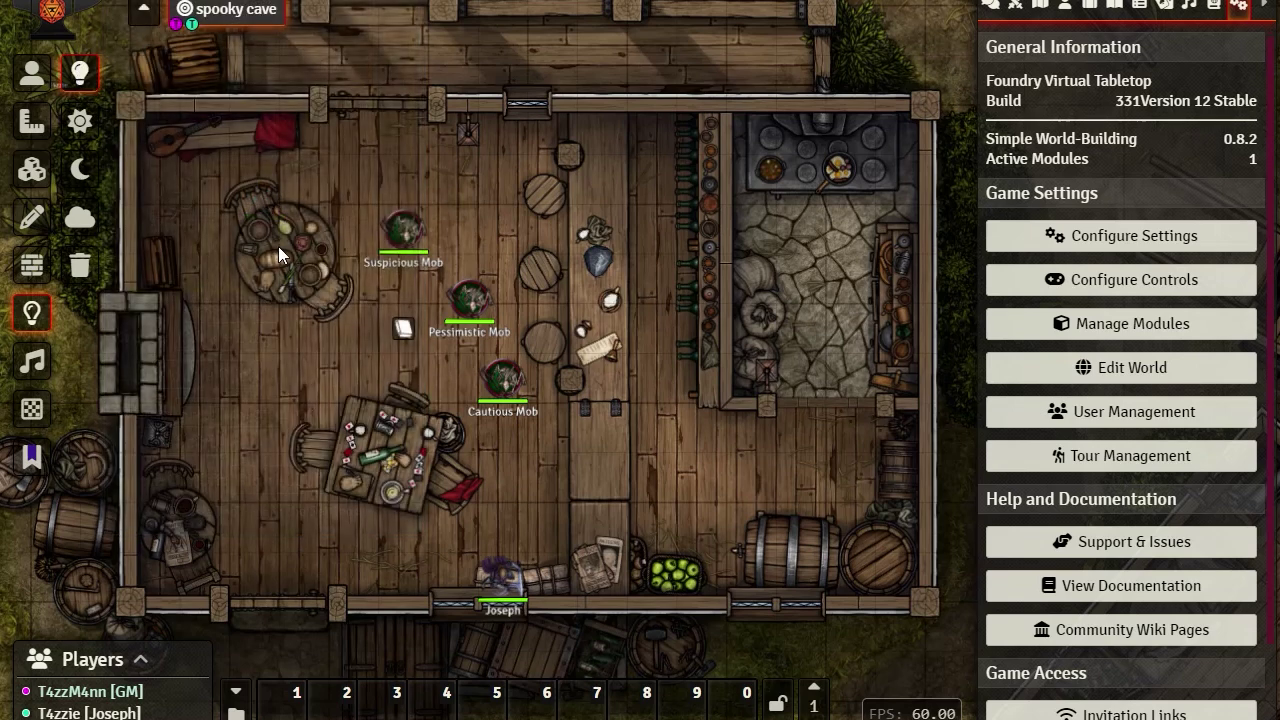
{"action": "left_click_drag", "start_coordinate": [278, 246], "coordinate": [512, 317]}
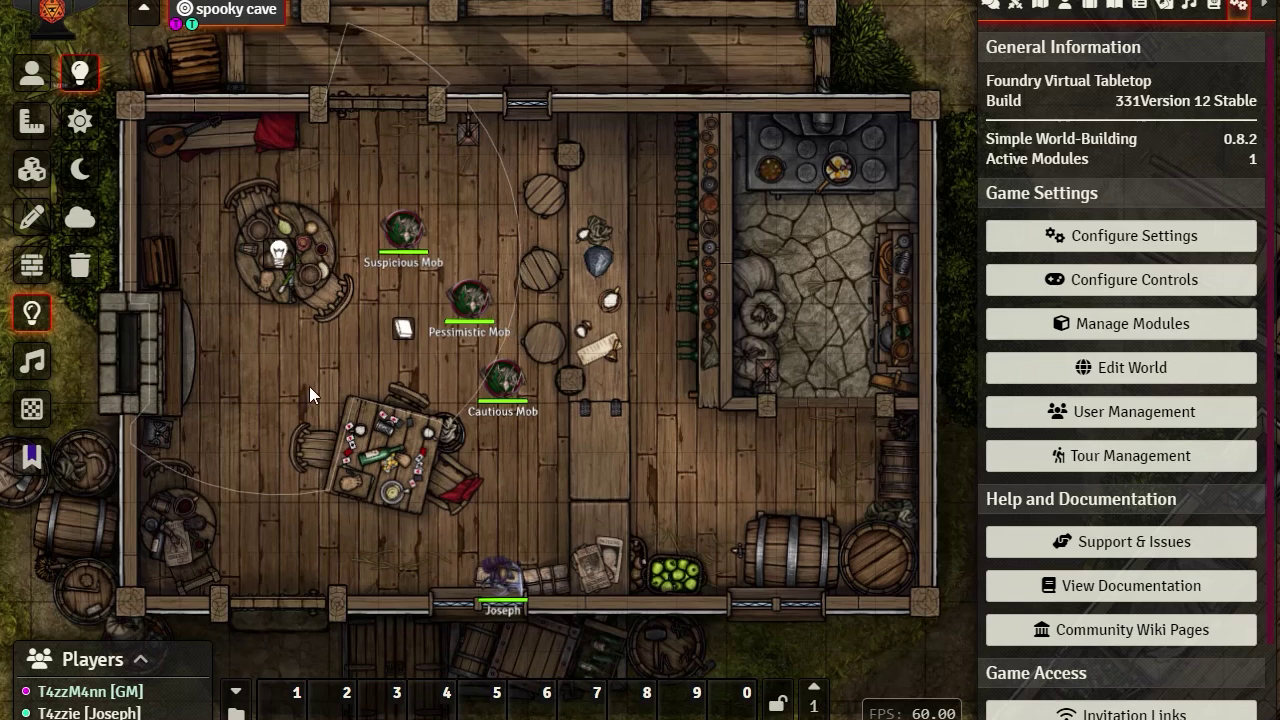
{"action": "left_click_drag", "start_coordinate": [265, 243], "coordinate": [384, 330]}
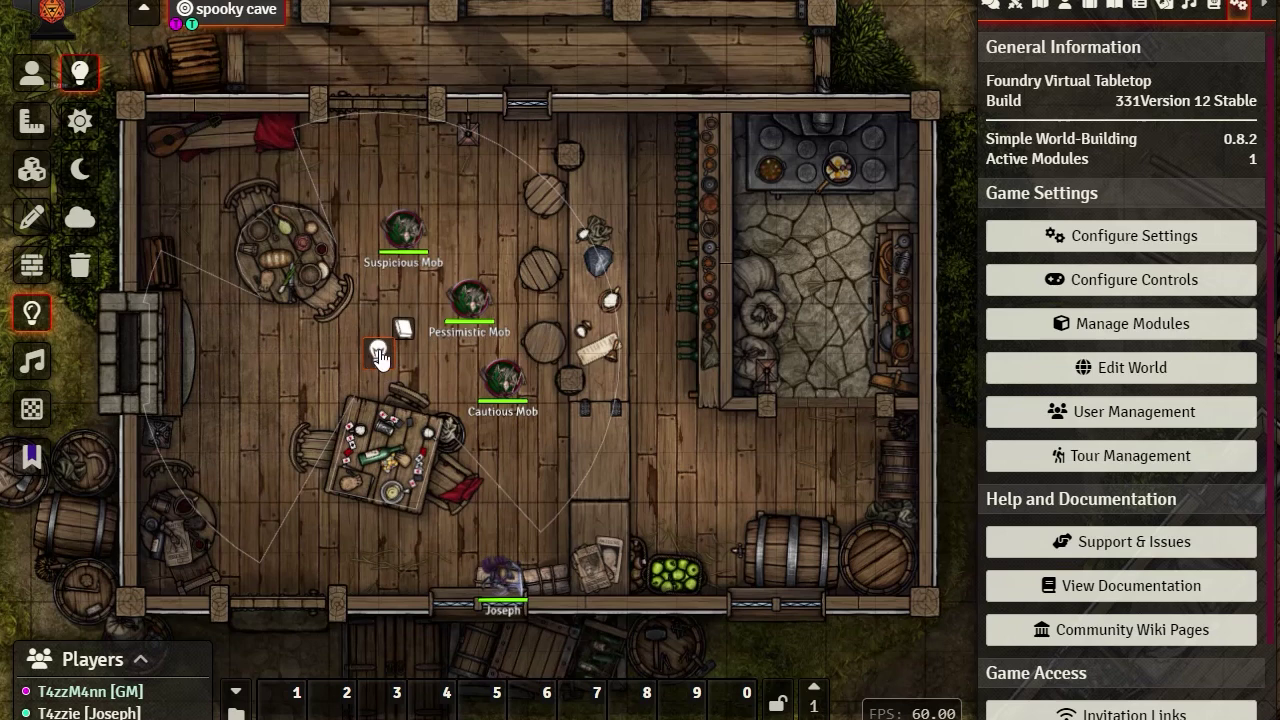
- Set the light's darkness activation range to start at 0.75 and update the ambient light
{"action": "double_click", "coordinate": [378, 352]}
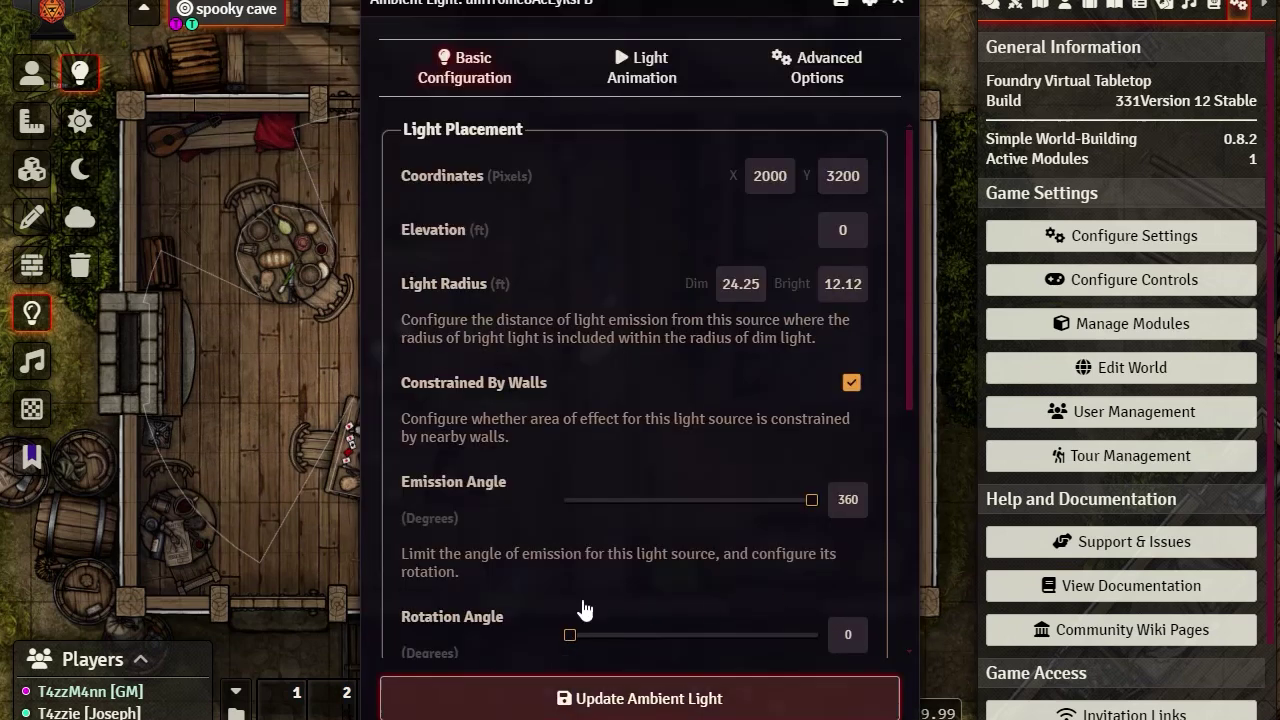
{"action": "scroll", "coordinate": [640, 390], "scroll_direction": "down", "scroll_amount": 5}
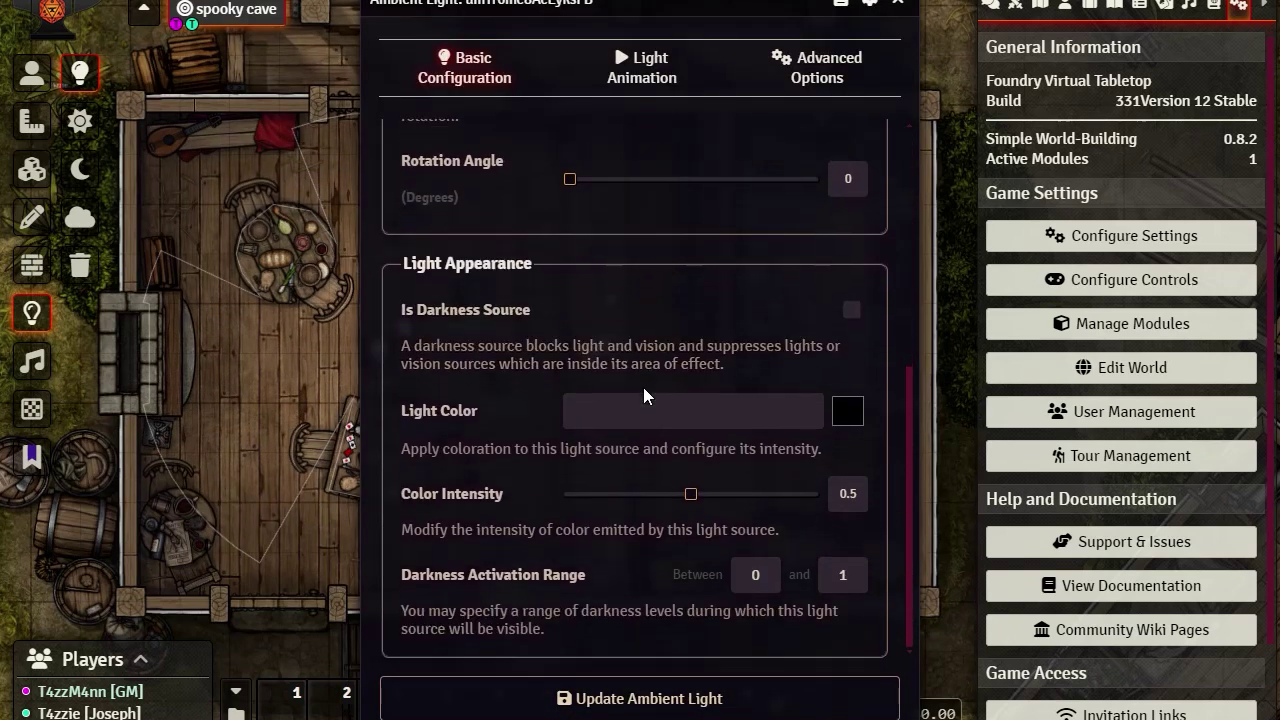
{"action": "scroll", "coordinate": [643, 387], "scroll_direction": "up", "scroll_amount": 3}
{"action": "scroll", "coordinate": [643, 416], "scroll_direction": "up", "scroll_amount": 1}
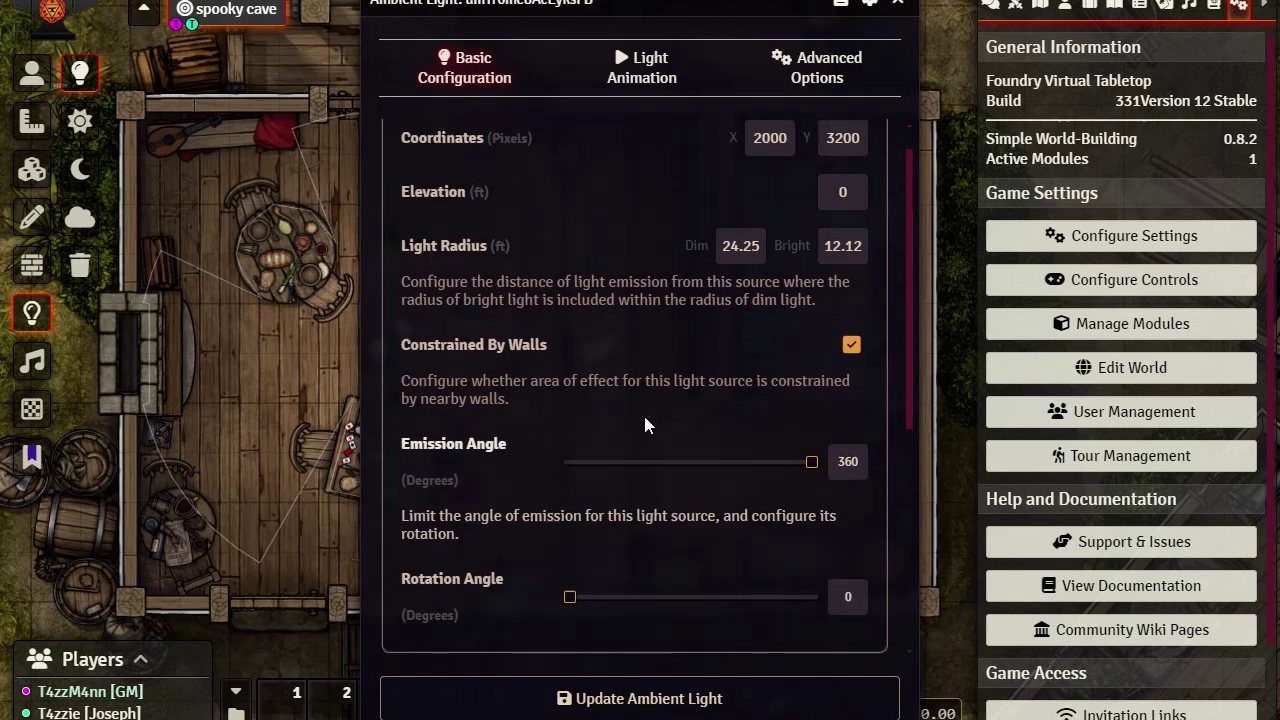
{"action": "scroll", "coordinate": [644, 416], "scroll_direction": "up", "scroll_amount": 1}
{"action": "scroll", "coordinate": [647, 413], "scroll_direction": "down", "scroll_amount": 4}
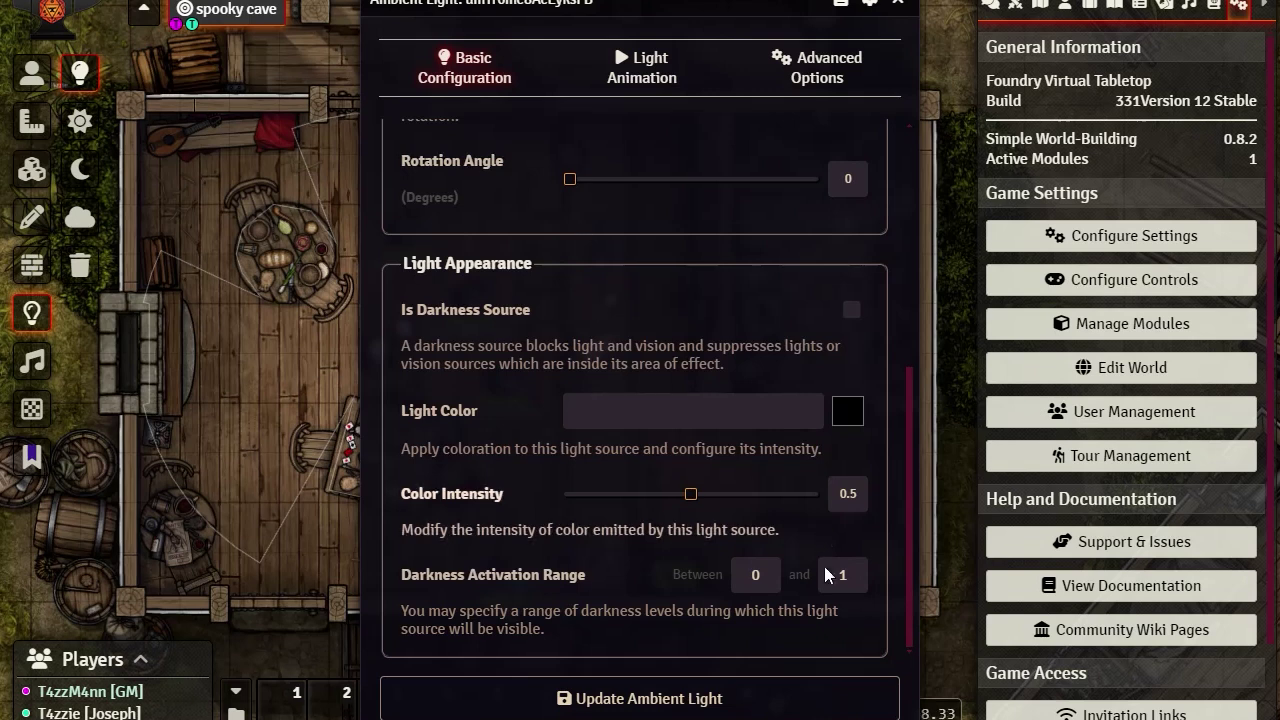
{"action": "double_click", "coordinate": [755, 574]}
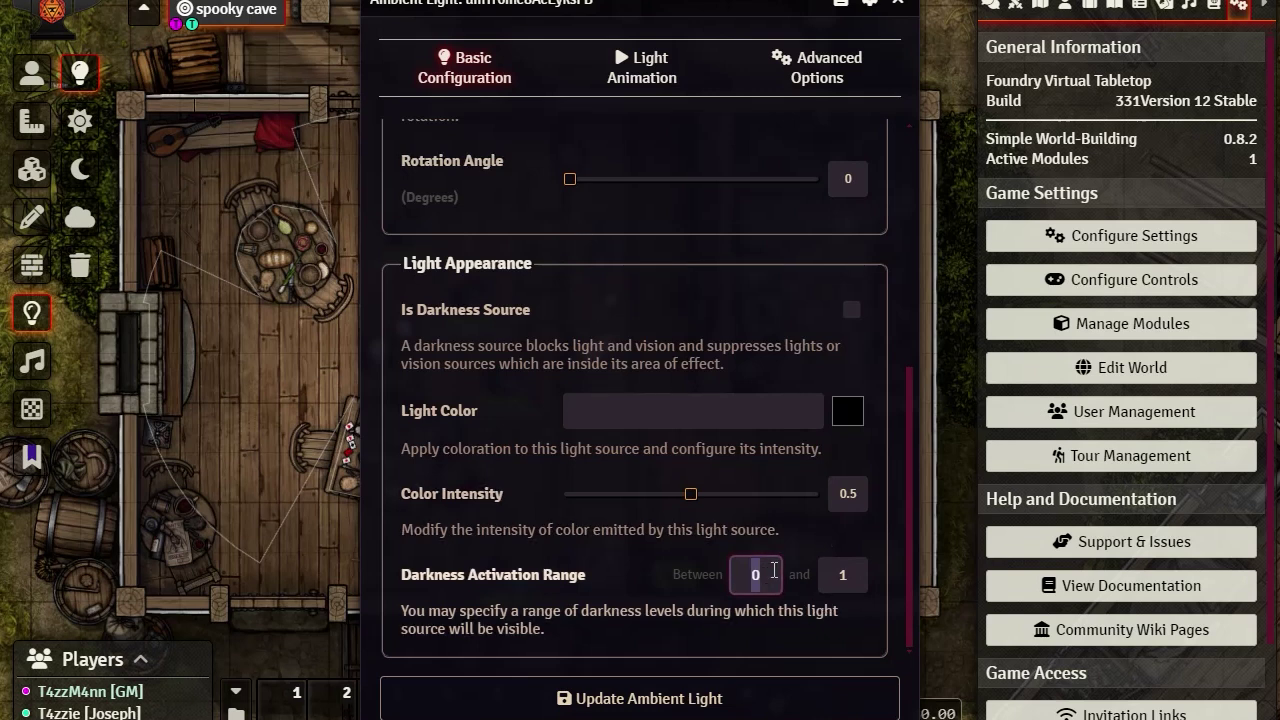
{"action": "type", "text": ".75"}
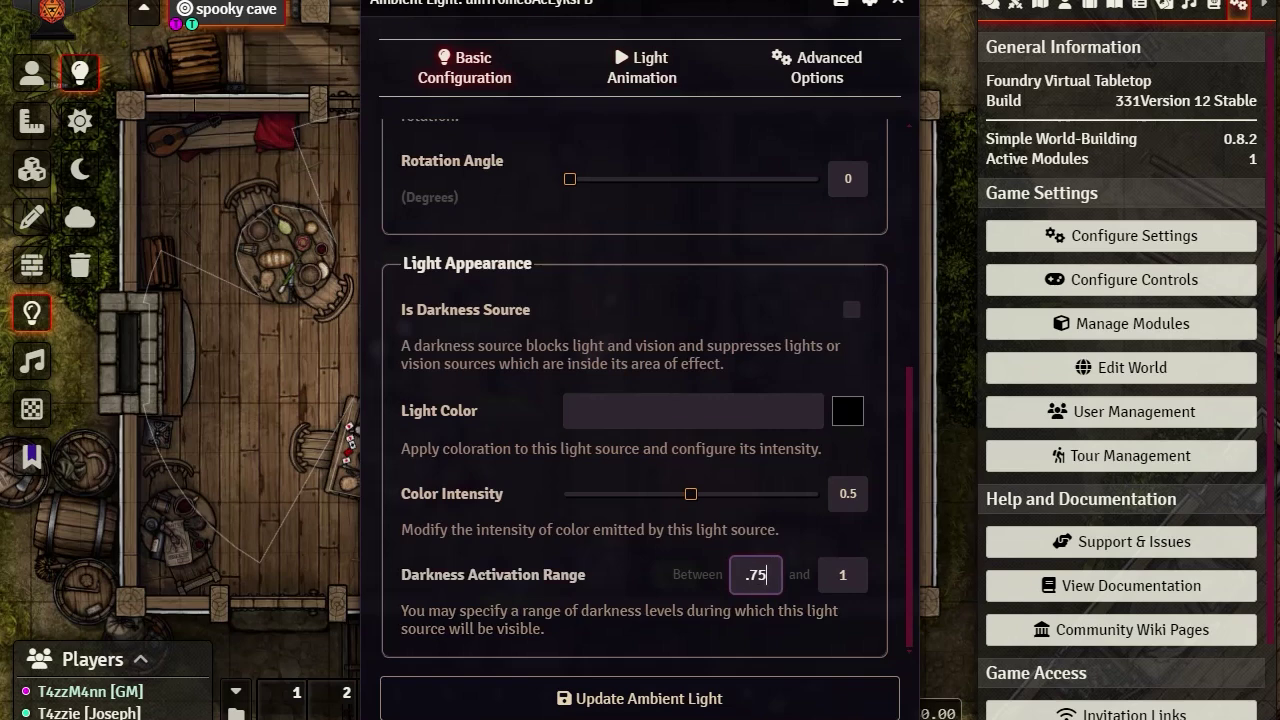
{"action": "left_click", "coordinate": [650, 705]}
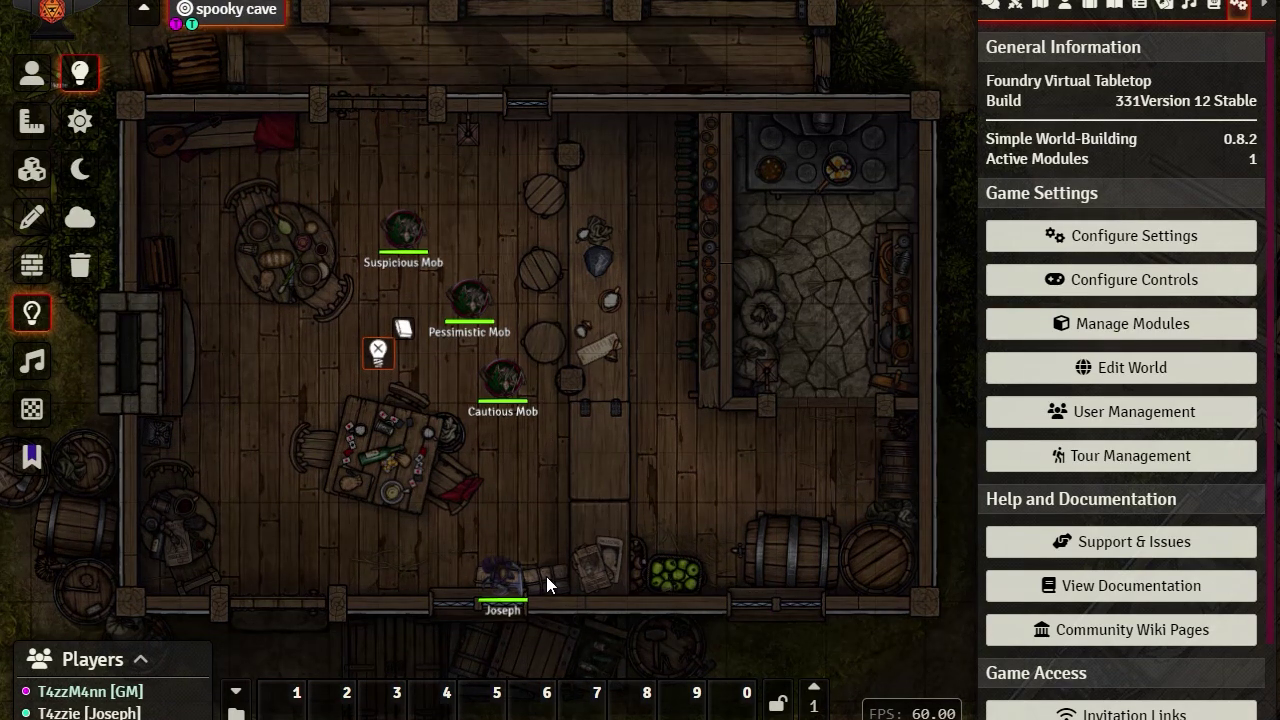
- Toggle the light between the tables and inspect the area it illuminates in the darkened scene
{"action": "right_click", "coordinate": [377, 365]}
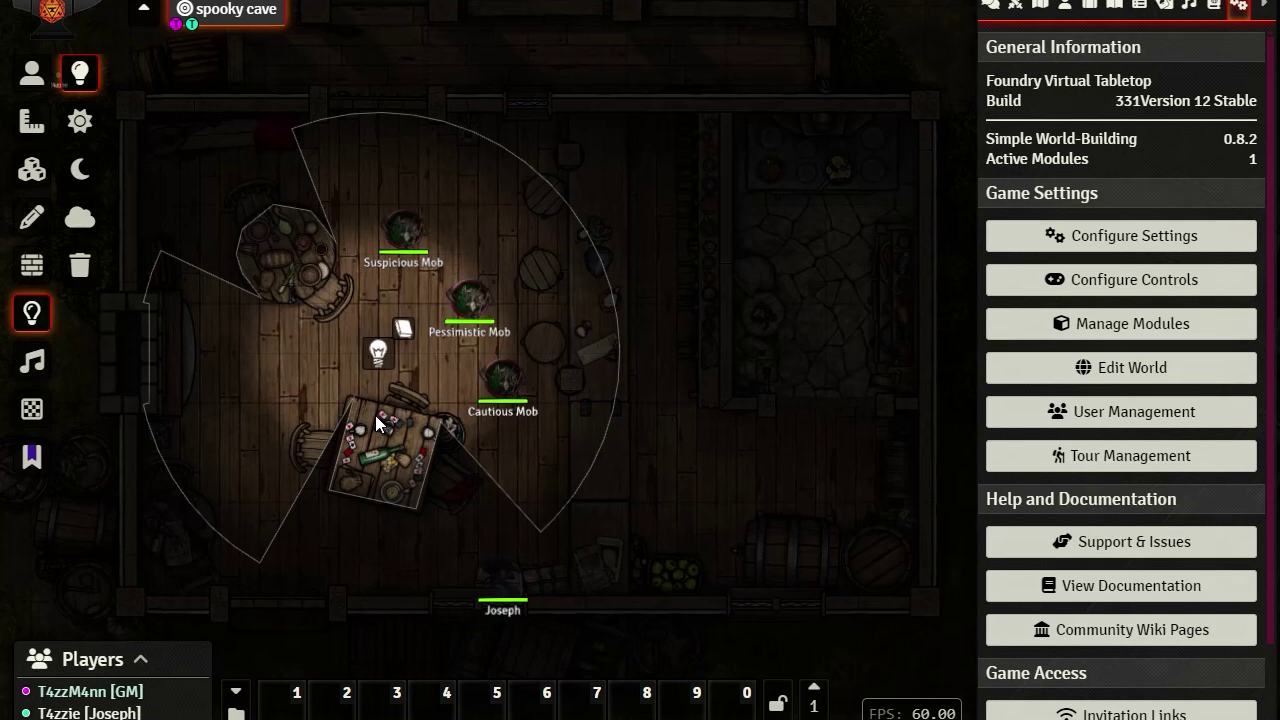
{"action": "scroll", "coordinate": [383, 325], "scroll_direction": "up", "scroll_amount": 2}
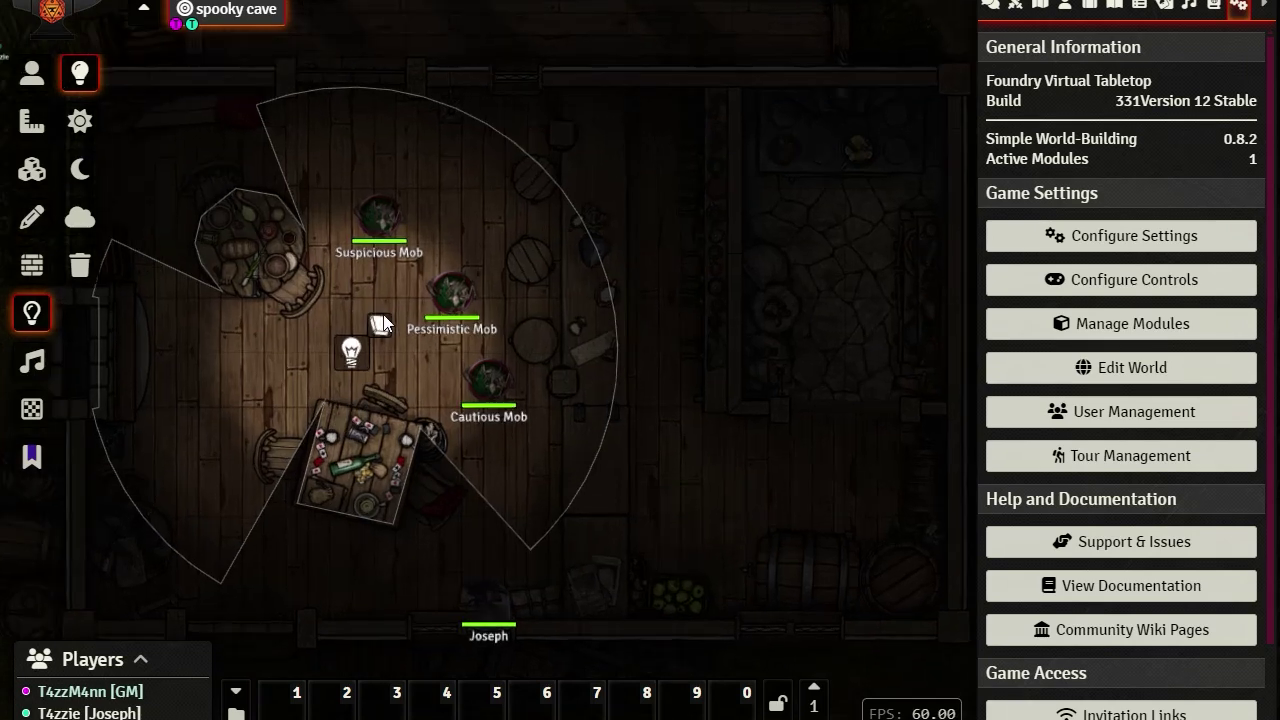
{"action": "scroll", "coordinate": [384, 317], "scroll_direction": "up", "scroll_amount": 3}
{"action": "scroll", "coordinate": [386, 315], "scroll_direction": "down", "scroll_amount": 4}
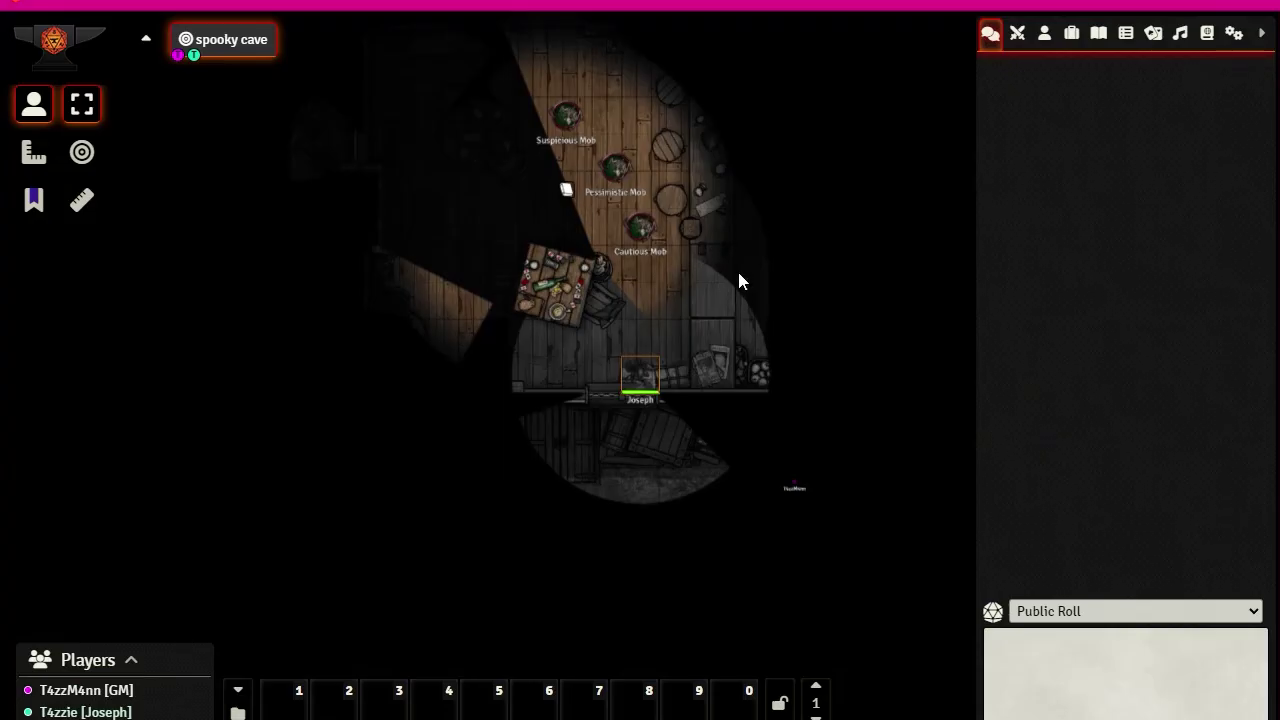
- In the player's view, move the player's token one square west along the wall and from there onto the bar counter
{"action": "left_click_drag", "start_coordinate": [657, 343], "coordinate": [614, 329]}
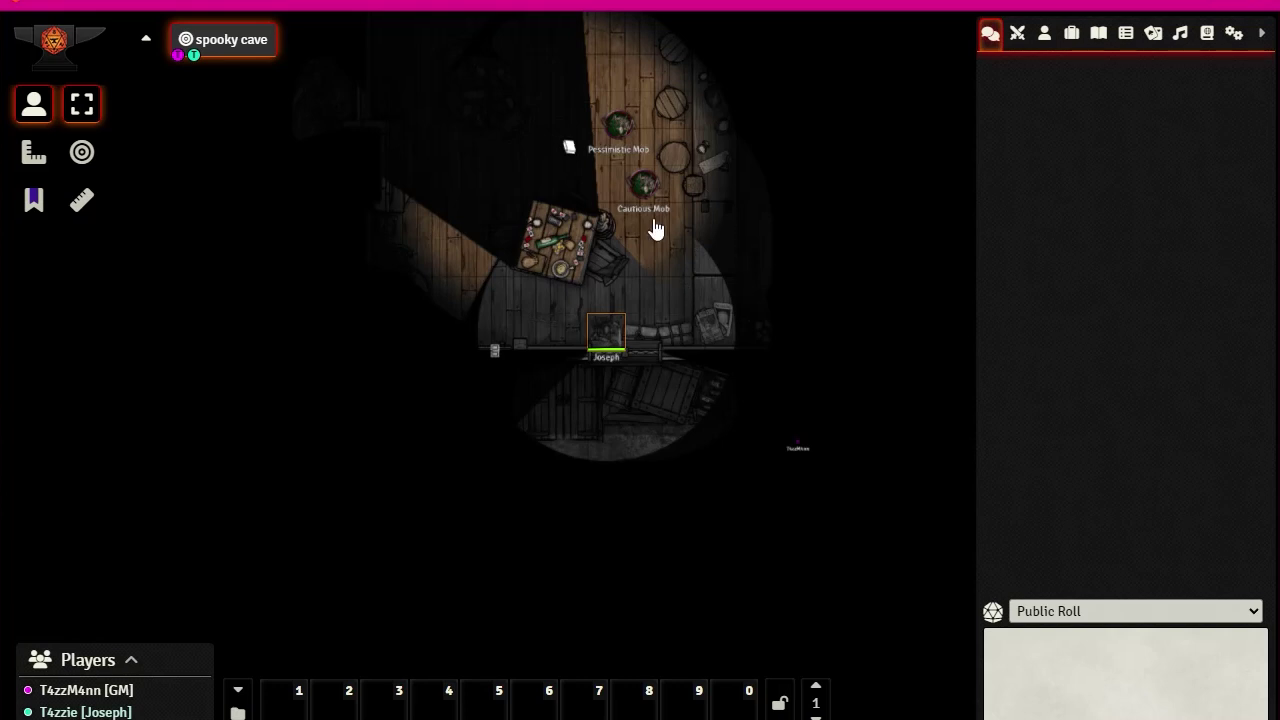
{"action": "left_click_drag", "start_coordinate": [610, 342], "coordinate": [707, 268]}
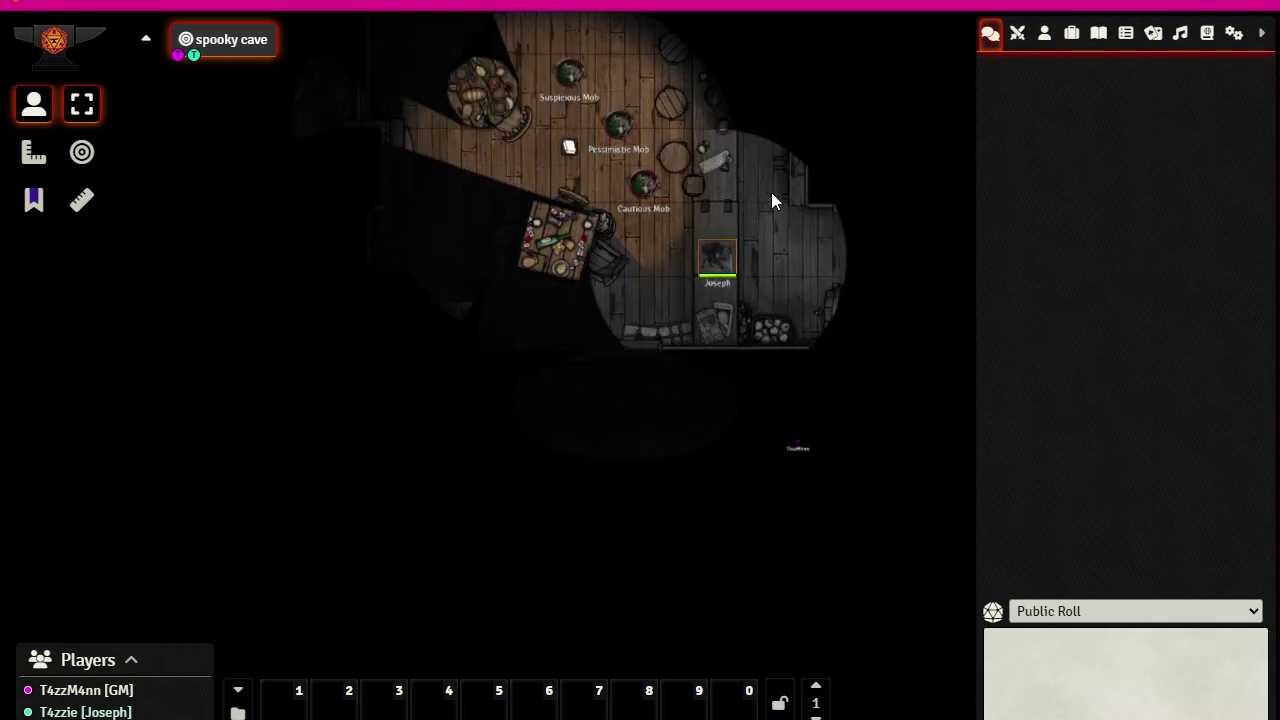
{"action": "left_click_drag", "start_coordinate": [774, 200], "coordinate": [775, 355]}
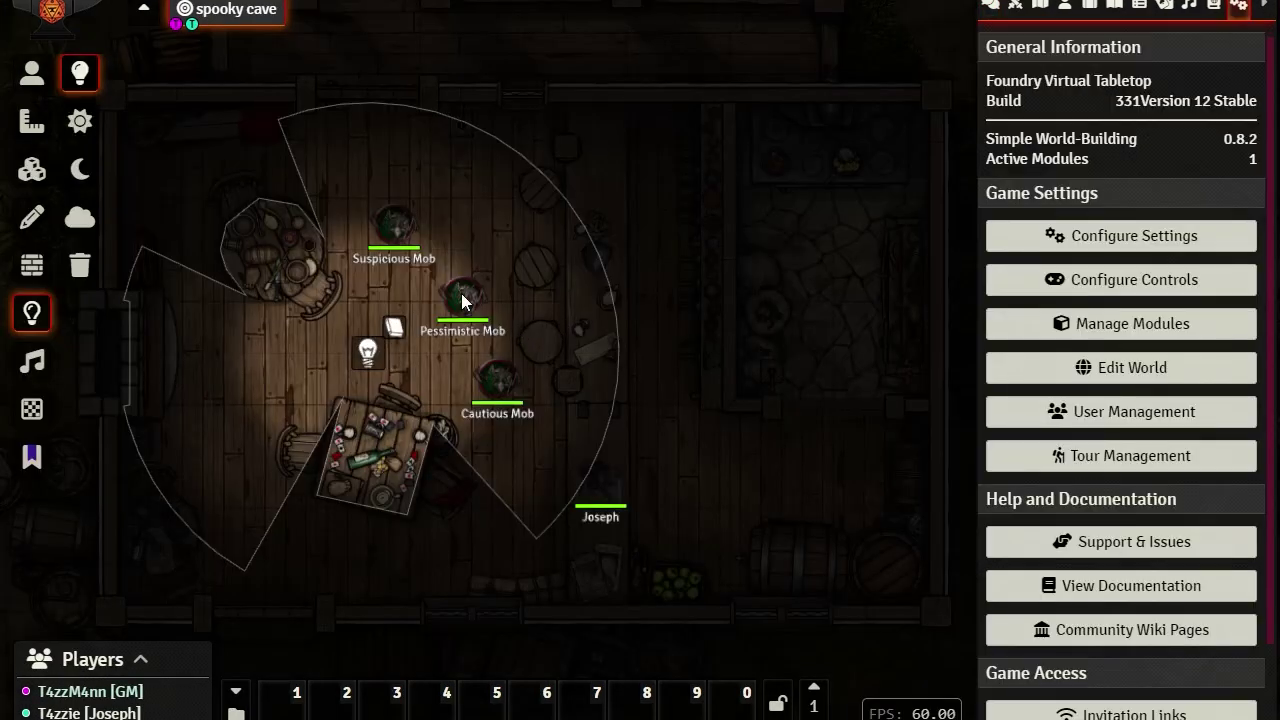
- Move the Pessimistic Mob token up beside the northernmost bar tables, within the light's range
{"action": "left_click", "coordinate": [32, 72]}
{"action": "mouse_move", "coordinate": [470, 316]}
{"action": "left_mouse_down"}
{"action": "mouse_move", "coordinate": [514, 231]}
{"action": "mouse_move", "coordinate": [520, 142]}
{"action": "left_mouse_up"}
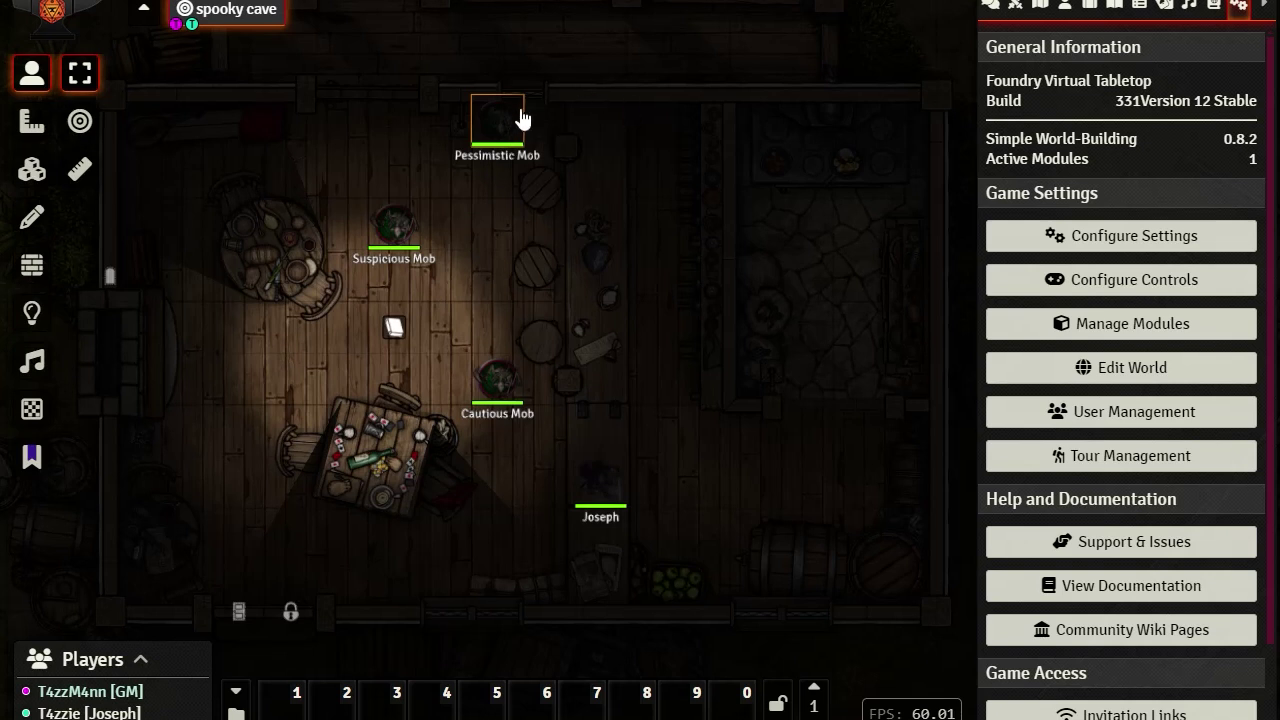
{"action": "left_click_drag", "start_coordinate": [512, 120], "coordinate": [517, 183]}
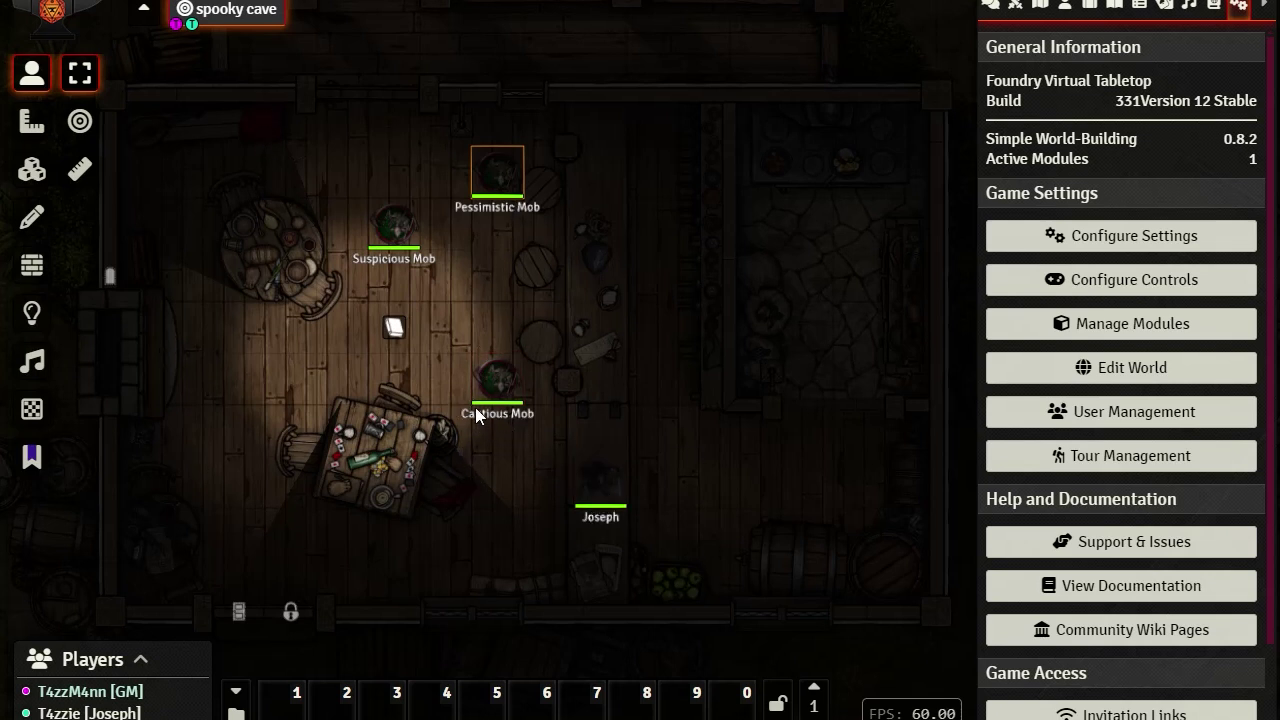
- Paste a copy of the ambient light beside the bar stools and delete that copy
{"action": "left_click", "coordinate": [36, 313]}
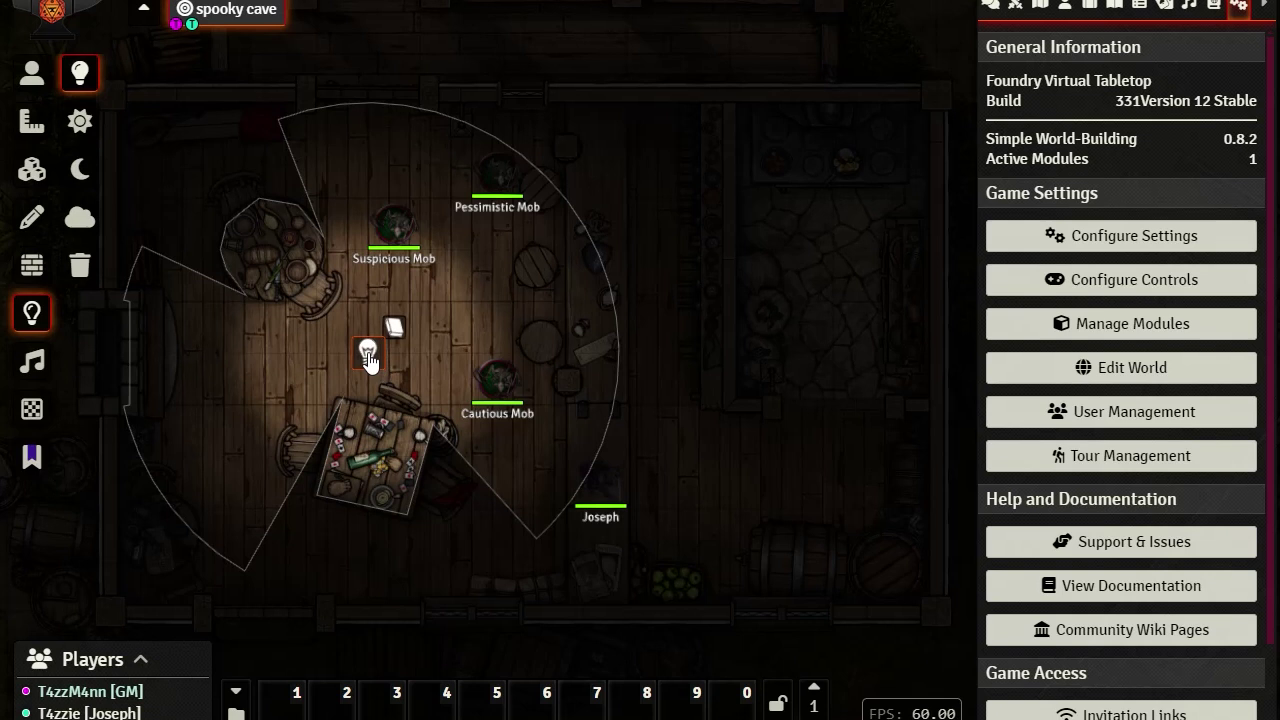
{"action": "key", "text": "ctrl+c"}
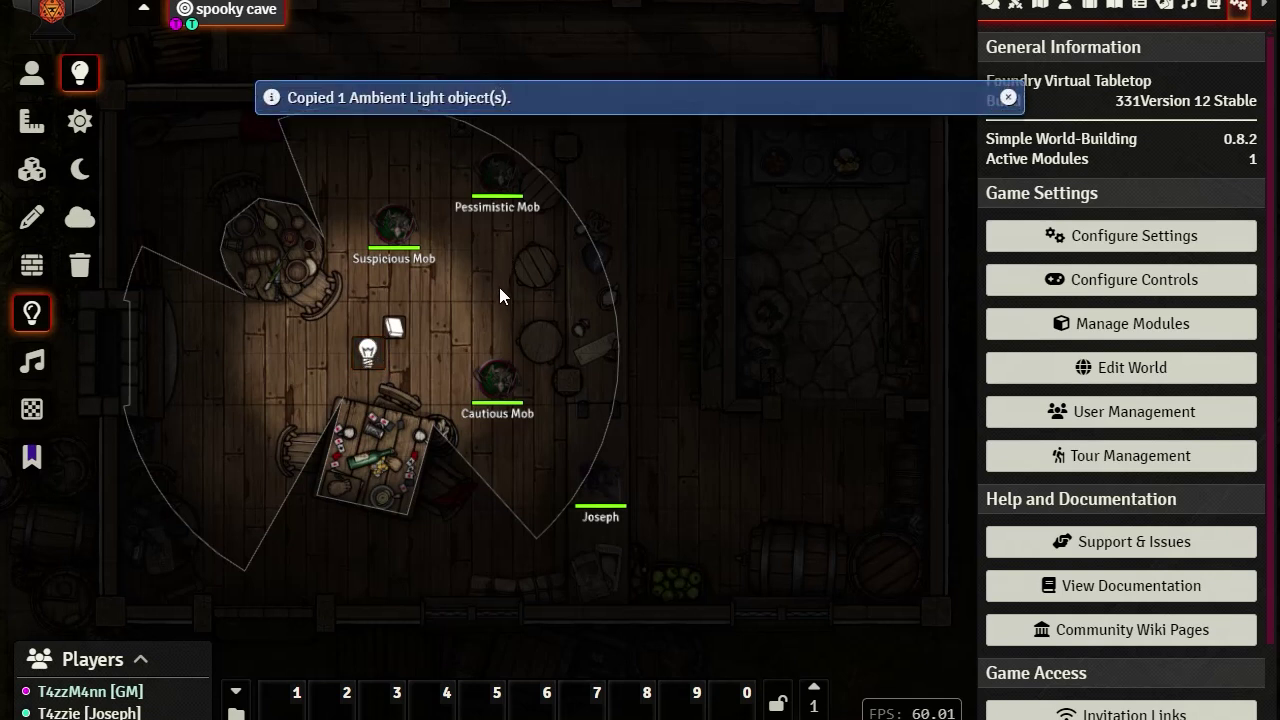
{"action": "key", "text": "ctrl+v"}
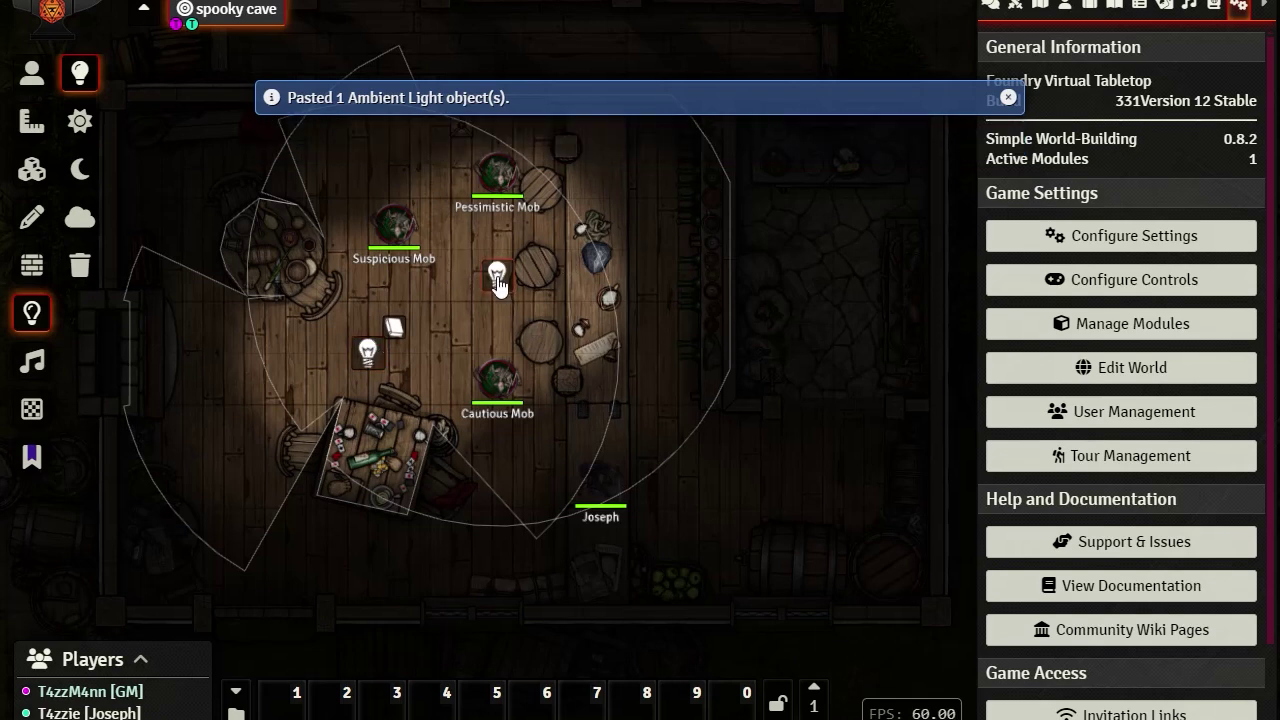
{"action": "key", "text": "Delete"}
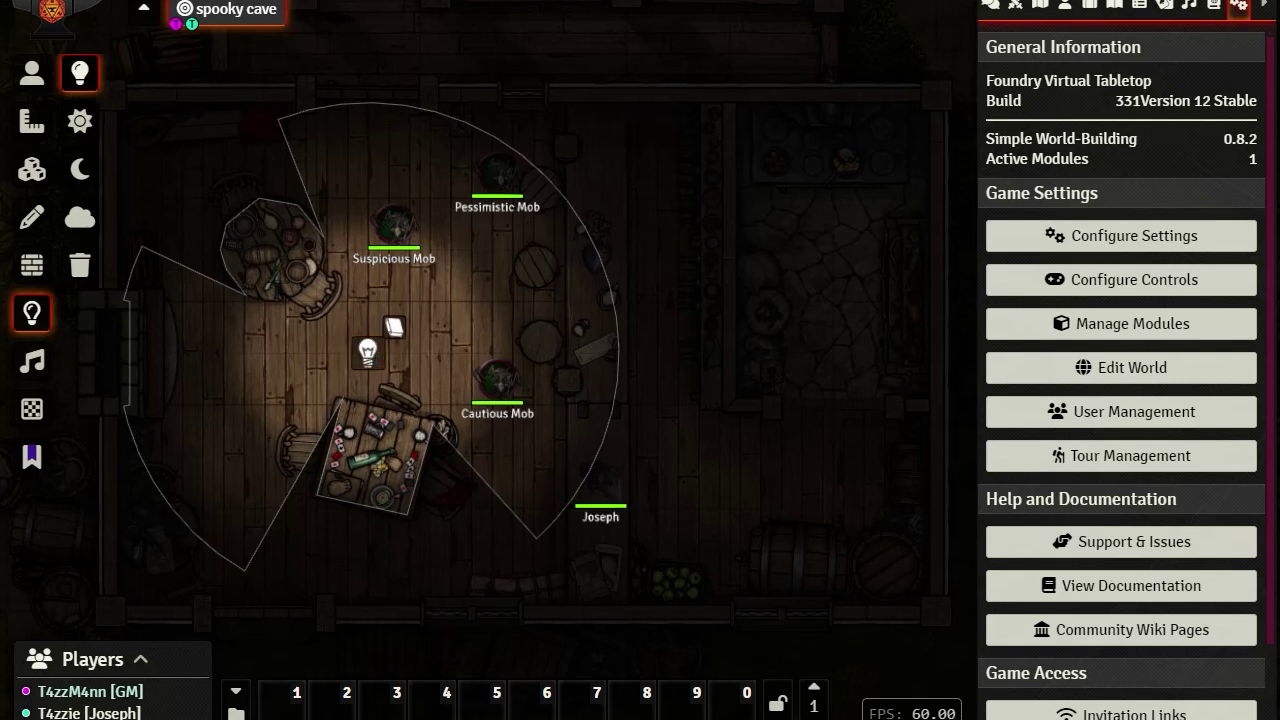
- Set the ambient light's elevation to -5 ft and update it
{"action": "double_click", "coordinate": [367, 353]}
{"action": "left_click_drag", "start_coordinate": [625, 12], "coordinate": [877, 10]}
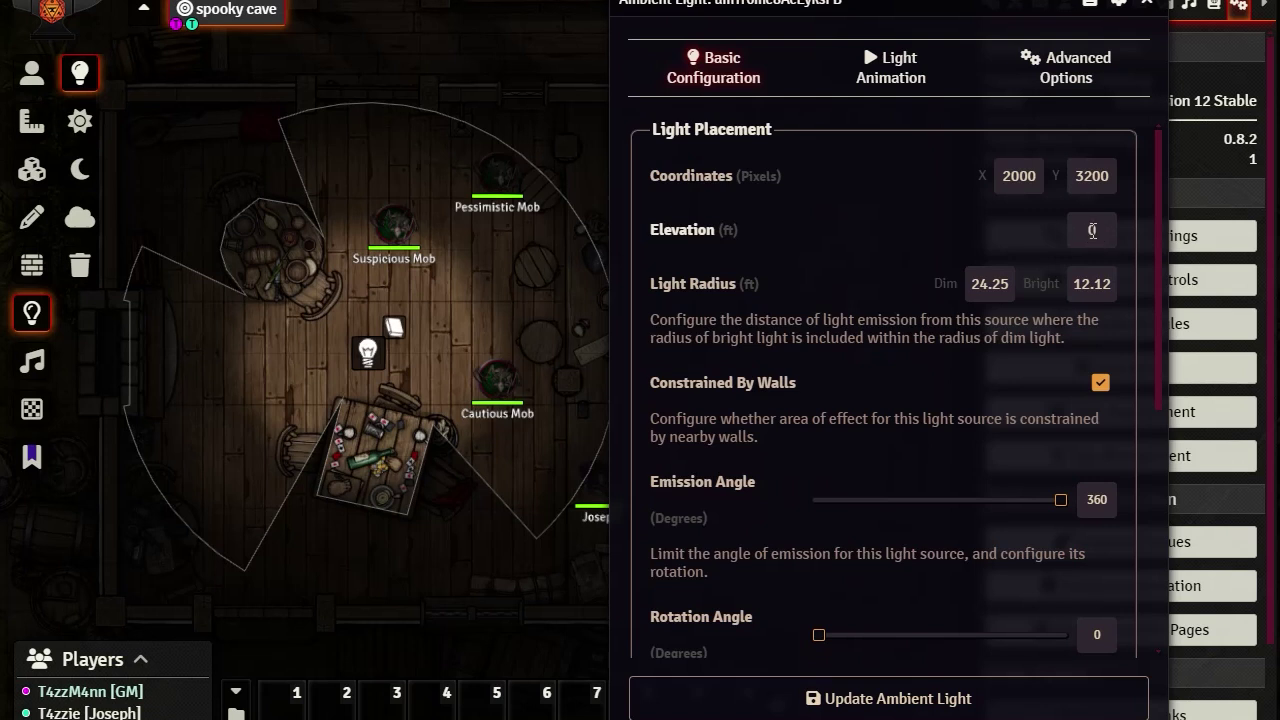
{"action": "double_click", "coordinate": [1092, 230]}
{"action": "type", "text": "-5"}
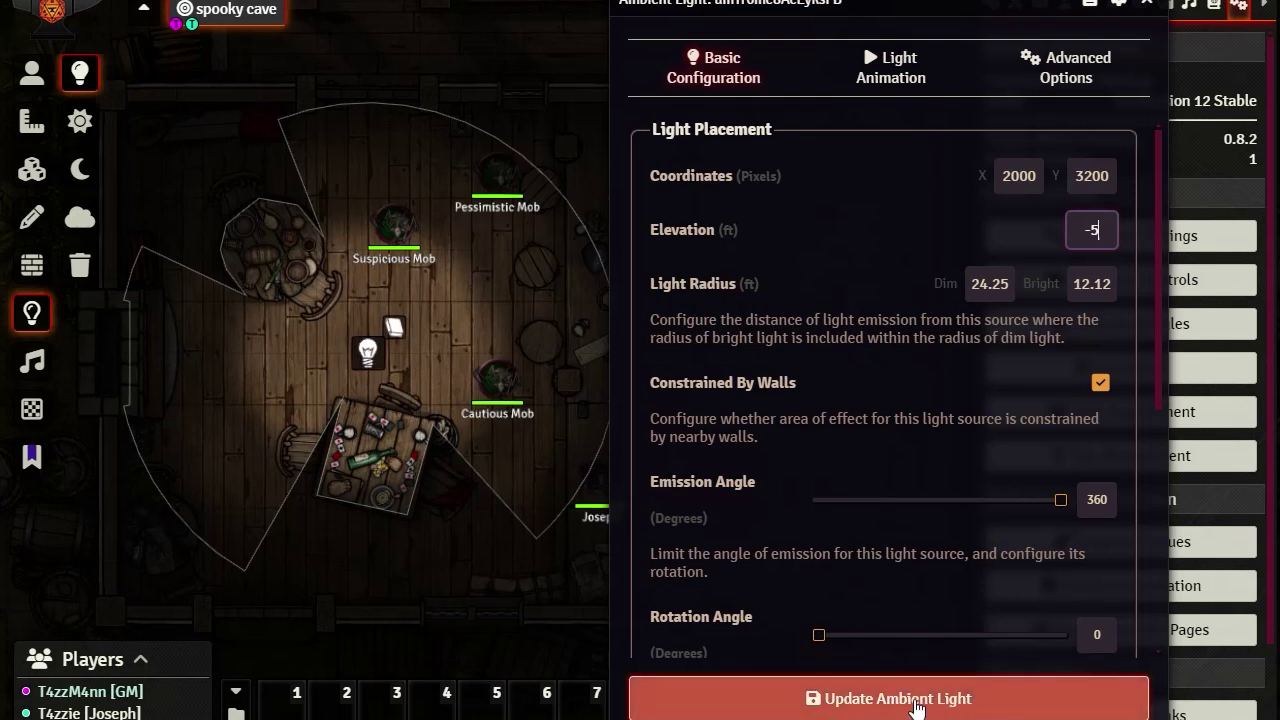
{"action": "left_click", "coordinate": [915, 700]}
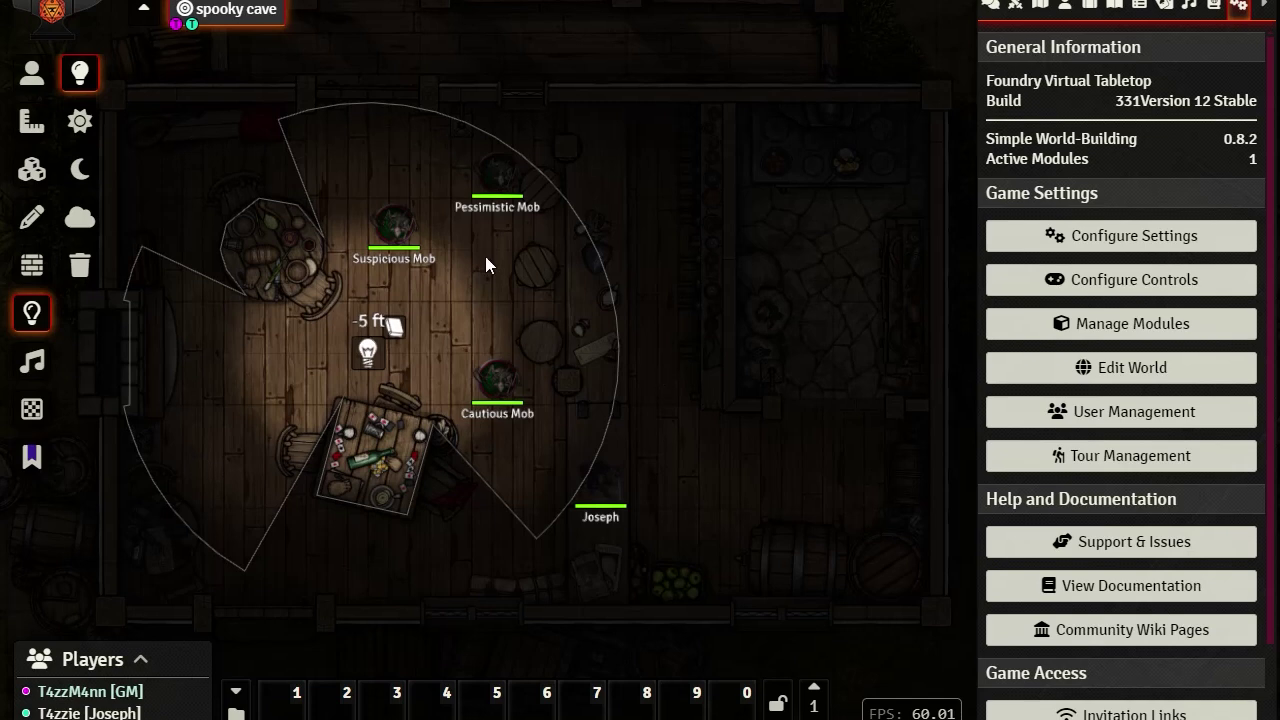
- Set the ambient light's elevation back to 0 ft in its configuration
{"action": "double_click", "coordinate": [366, 352]}
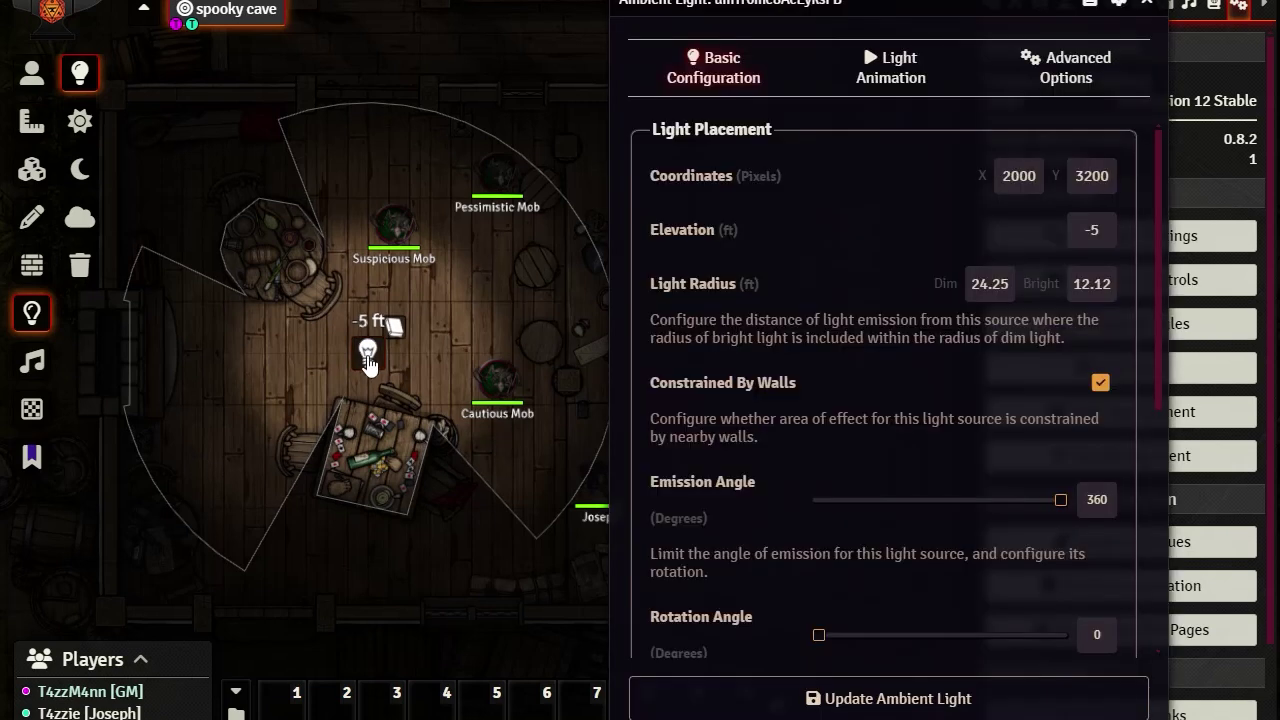
{"action": "double_click", "coordinate": [1093, 228]}
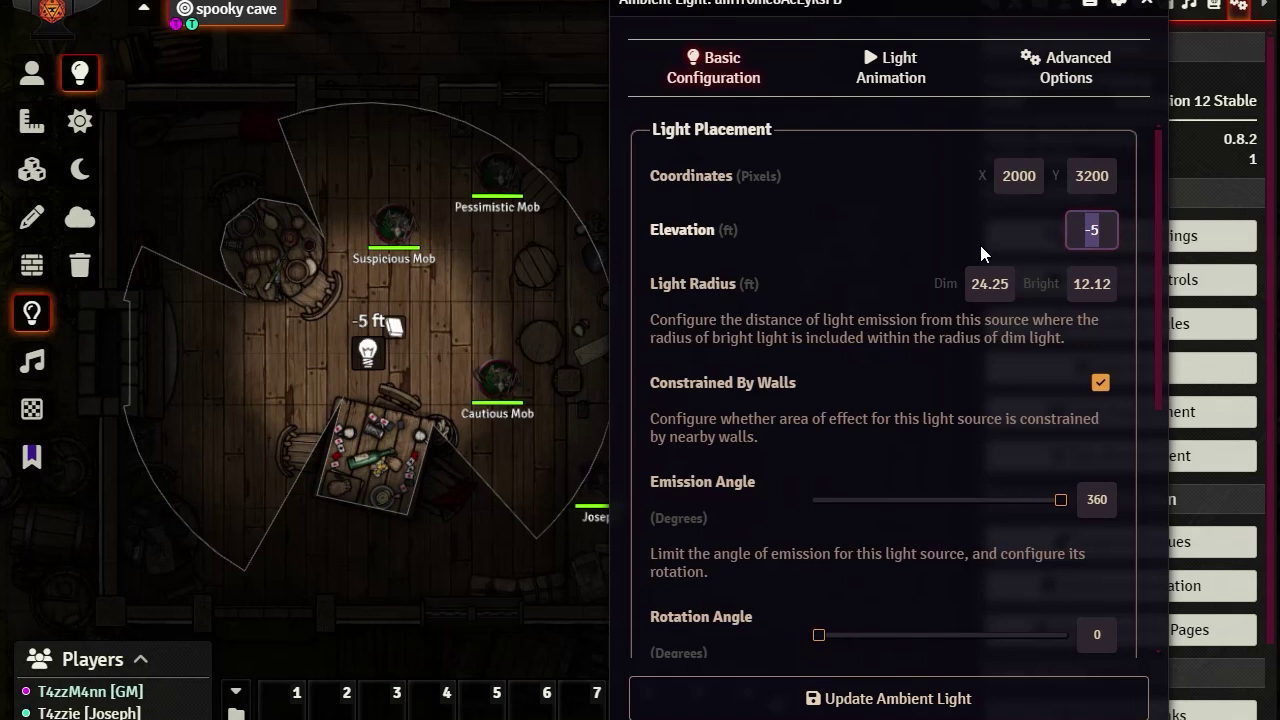
{"action": "type", "text": "0"}
{"action": "left_click", "coordinate": [915, 218]}
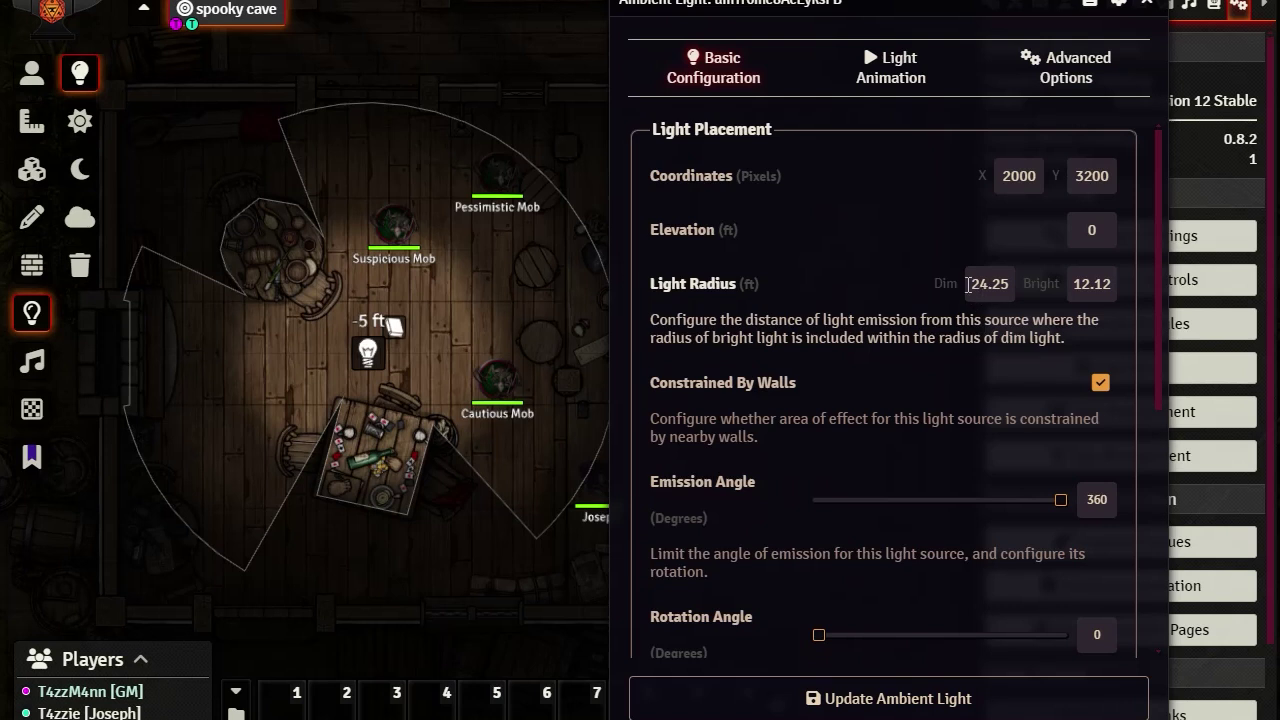
- Set the light radius to 30 ft dim and 15 ft bright and apply the changes
{"action": "double_click", "coordinate": [968, 284]}
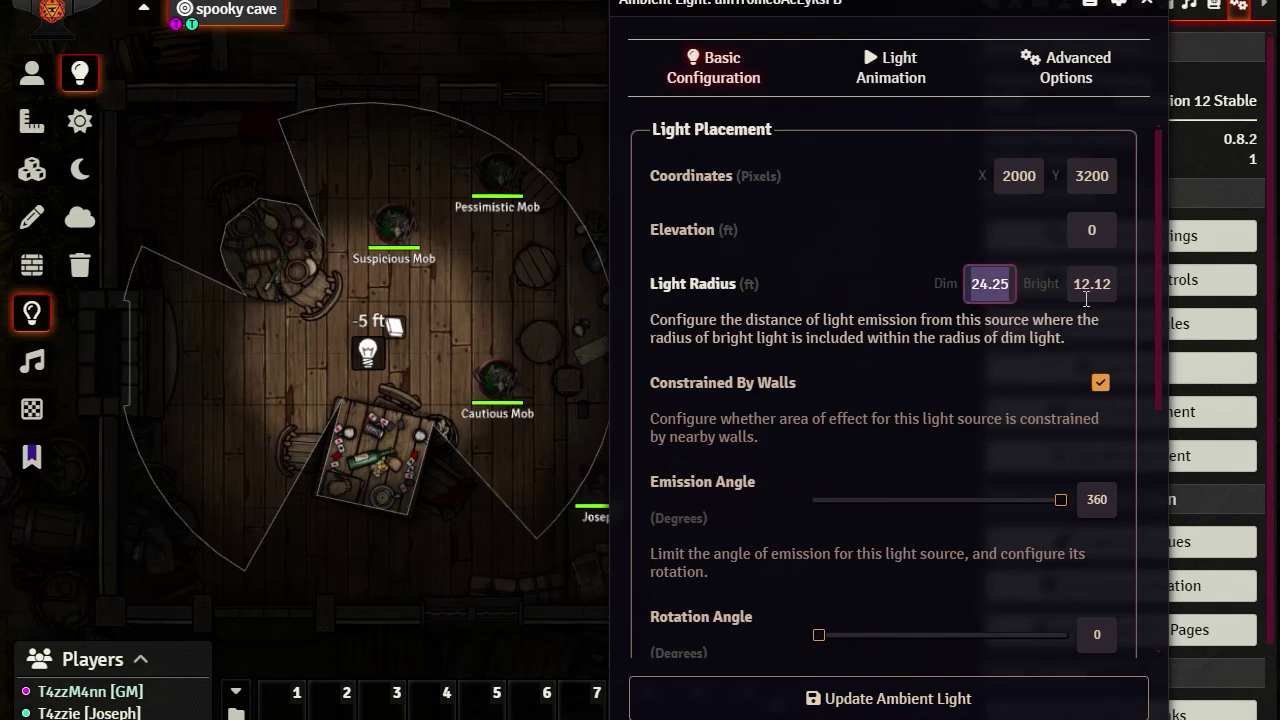
{"action": "type", "text": "30"}
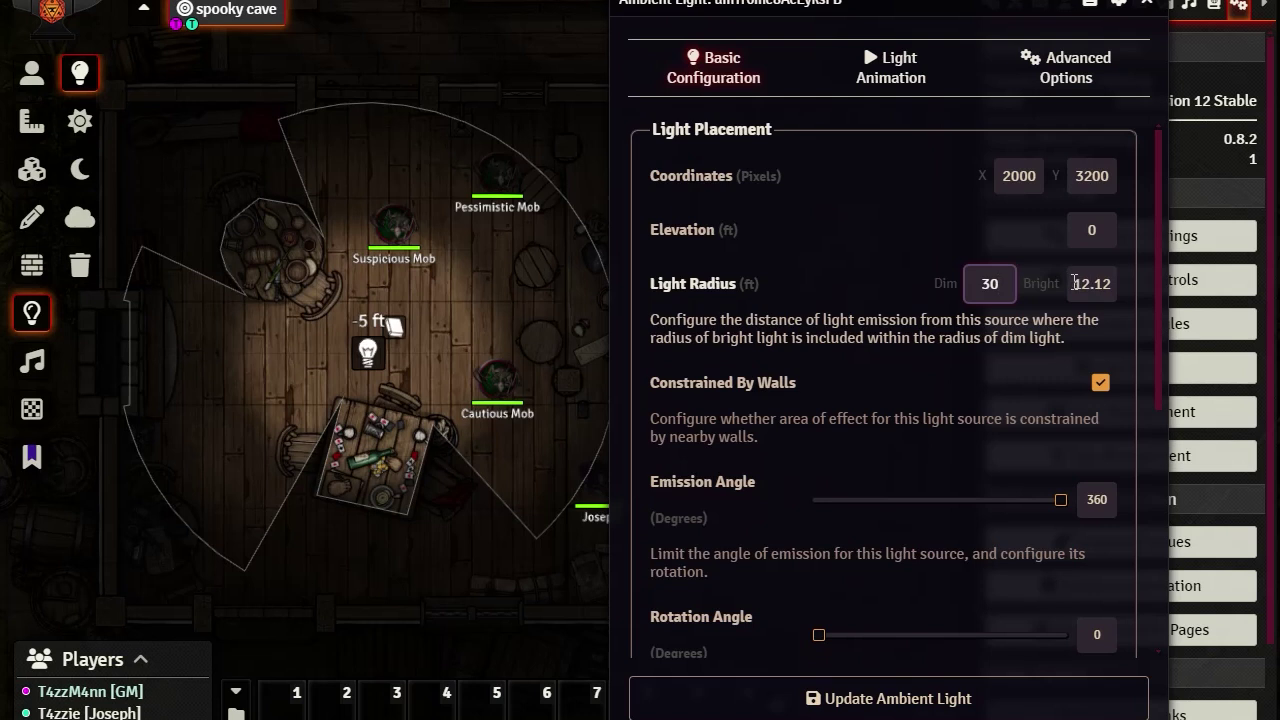
{"action": "key", "text": "Tab"}
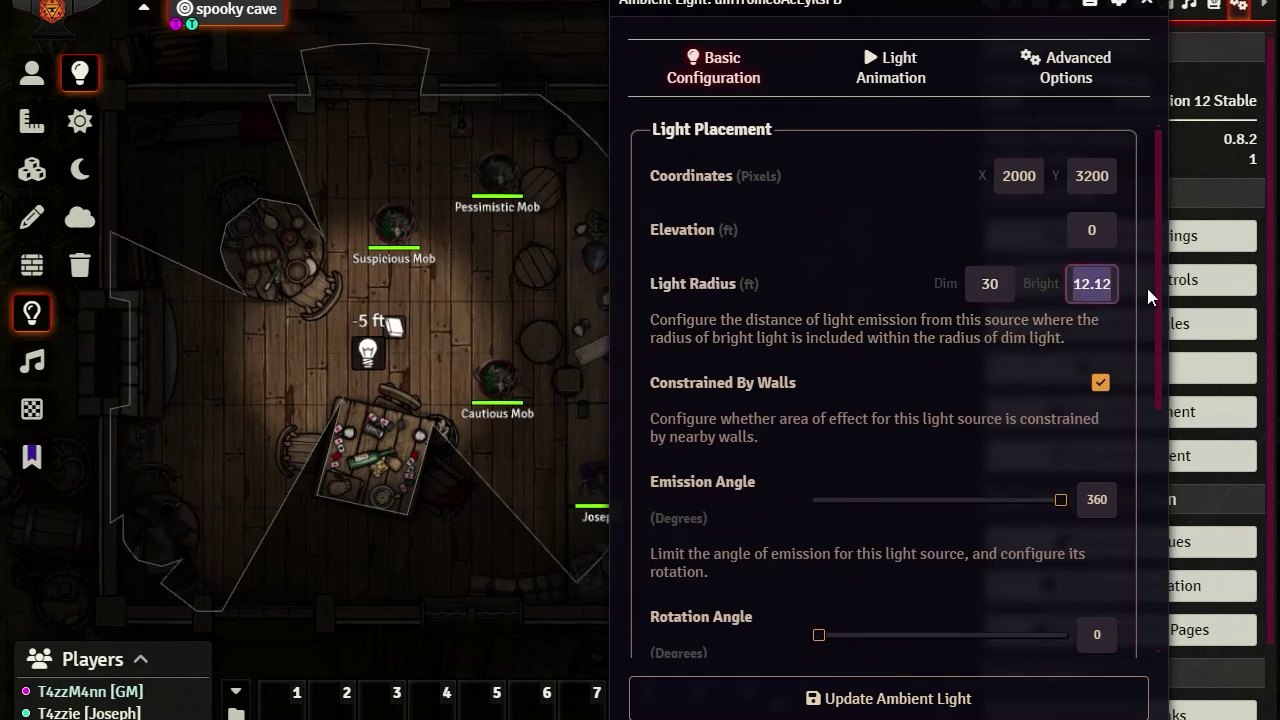
{"action": "type", "text": "15"}
{"action": "key", "text": "Return"}
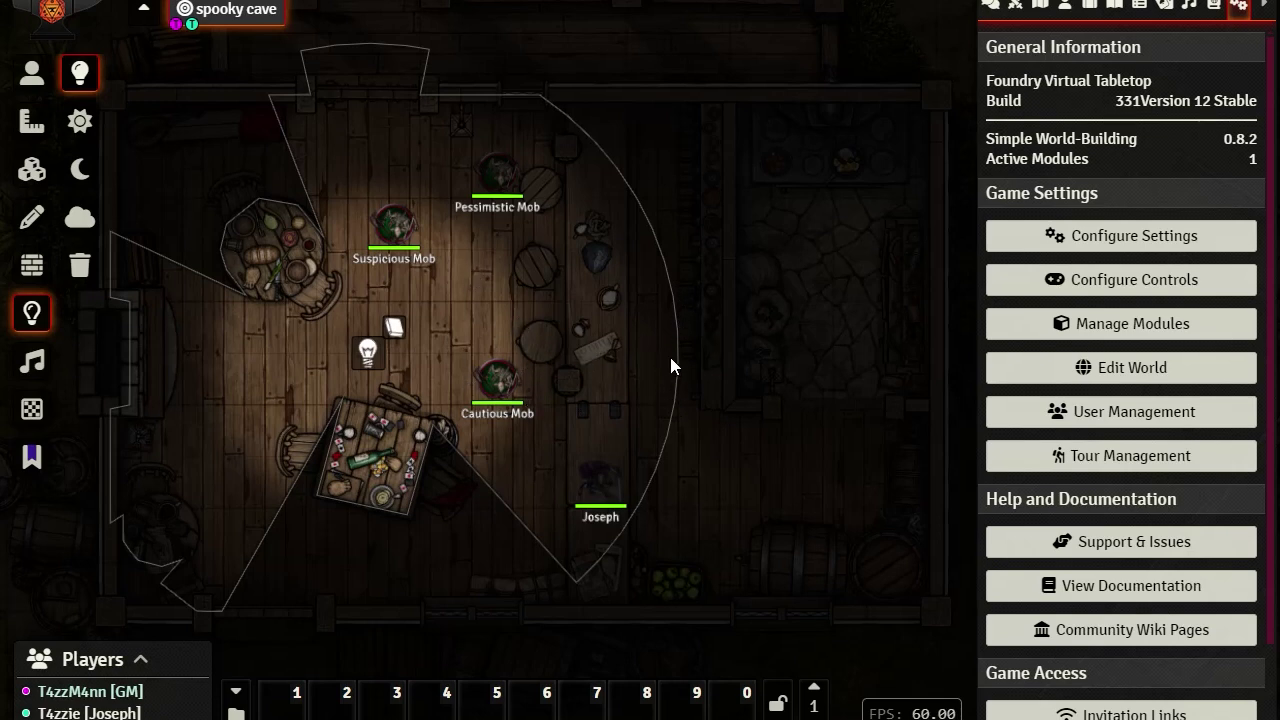
- Turn off the ambient light's wall constraint in its configuration and turn it back on
{"action": "double_click", "coordinate": [368, 354]}
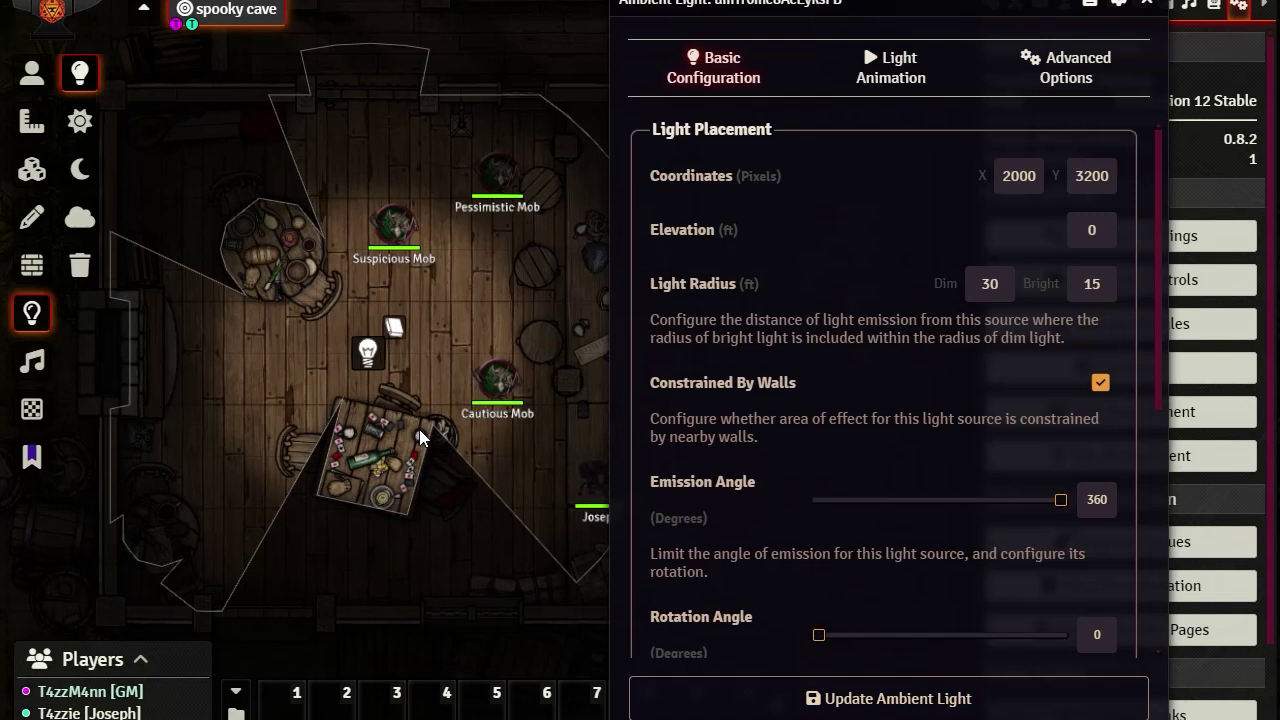
{"action": "left_click_drag", "start_coordinate": [835, 2], "coordinate": [926, 2]}
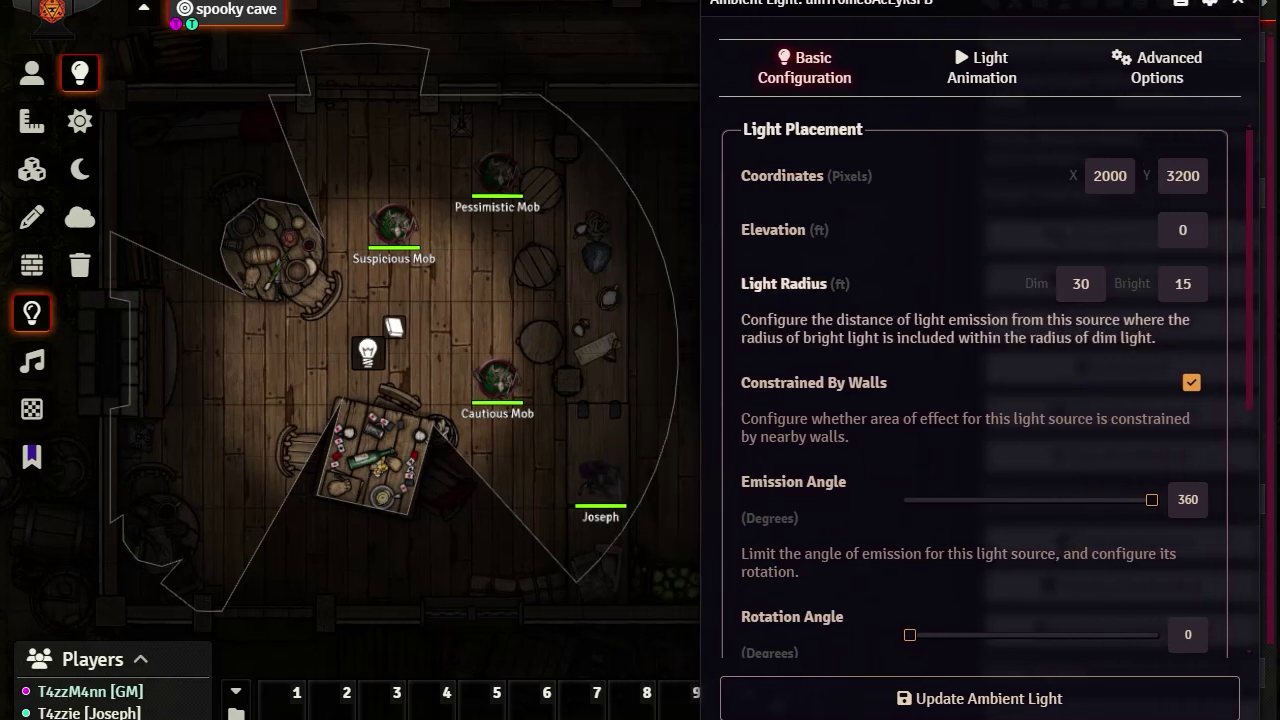
{"action": "left_click", "coordinate": [1191, 385]}
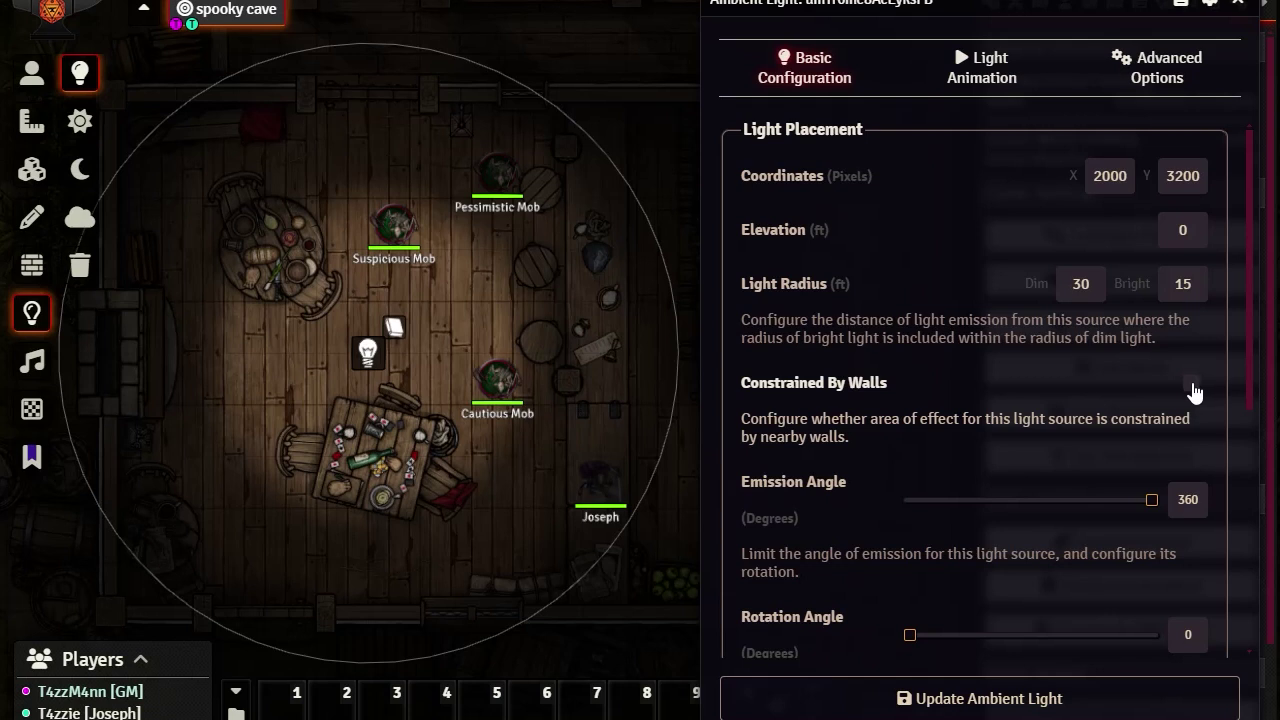
{"action": "left_click", "coordinate": [1191, 384]}
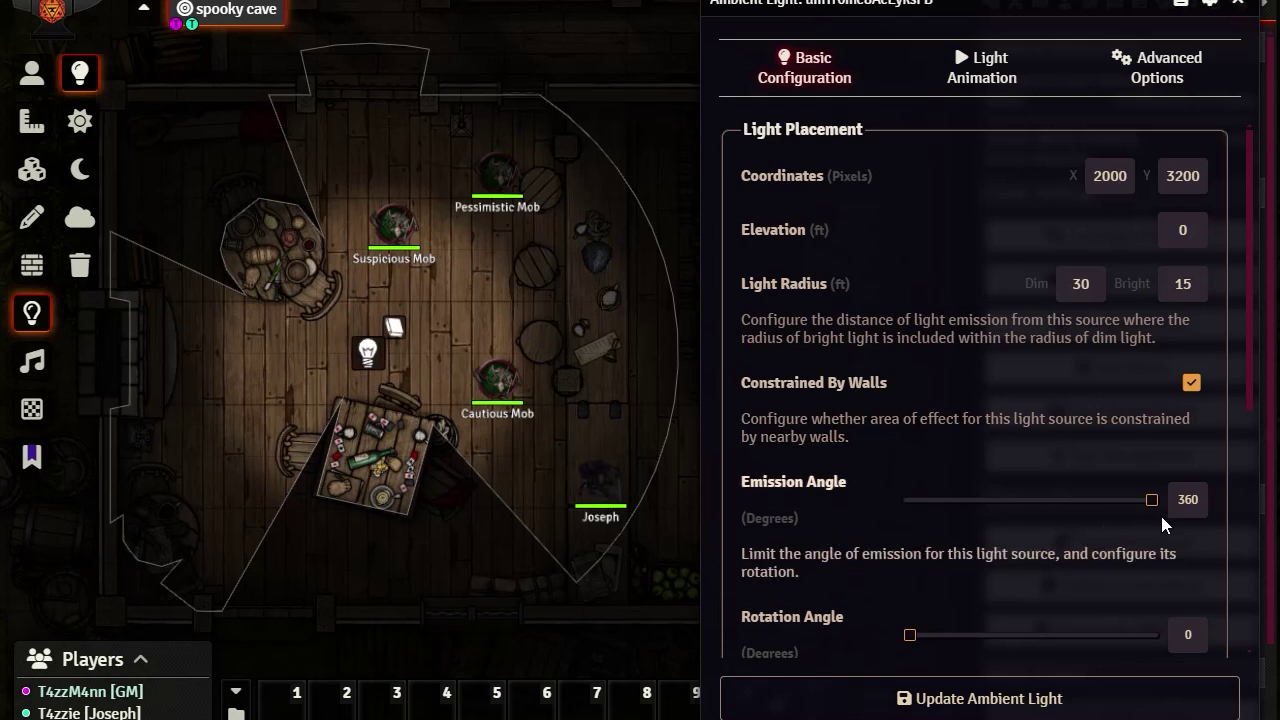
- Set the ambient light's emission angle to 45 degrees and update the light
{"action": "left_click_drag", "start_coordinate": [1157, 506], "coordinate": [940, 502]}
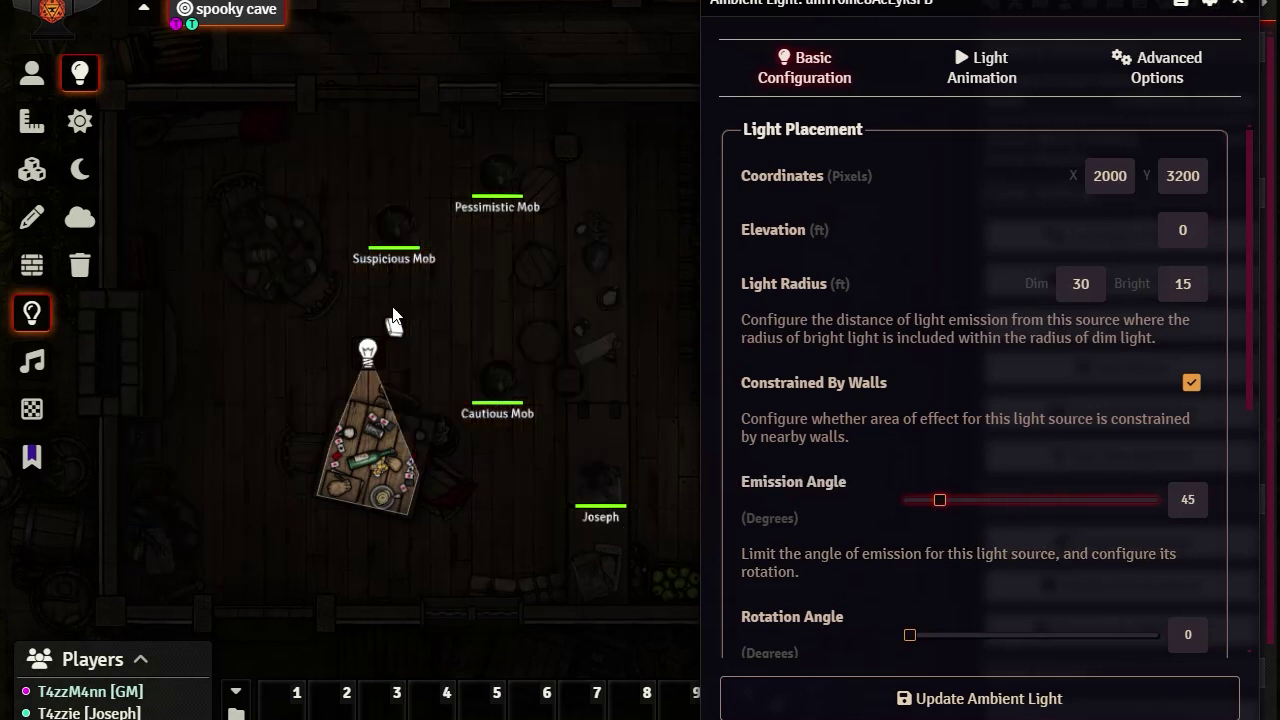
{"action": "left_click", "coordinate": [393, 318]}
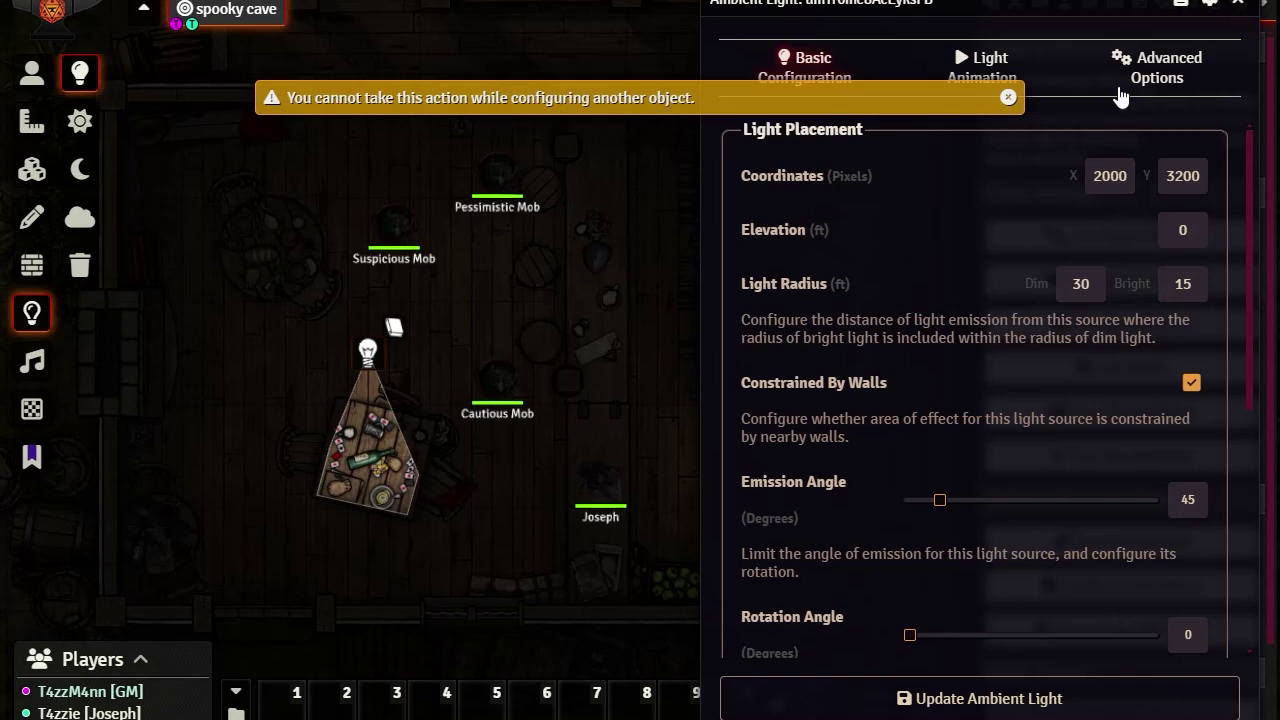
{"action": "left_click", "coordinate": [1008, 97]}
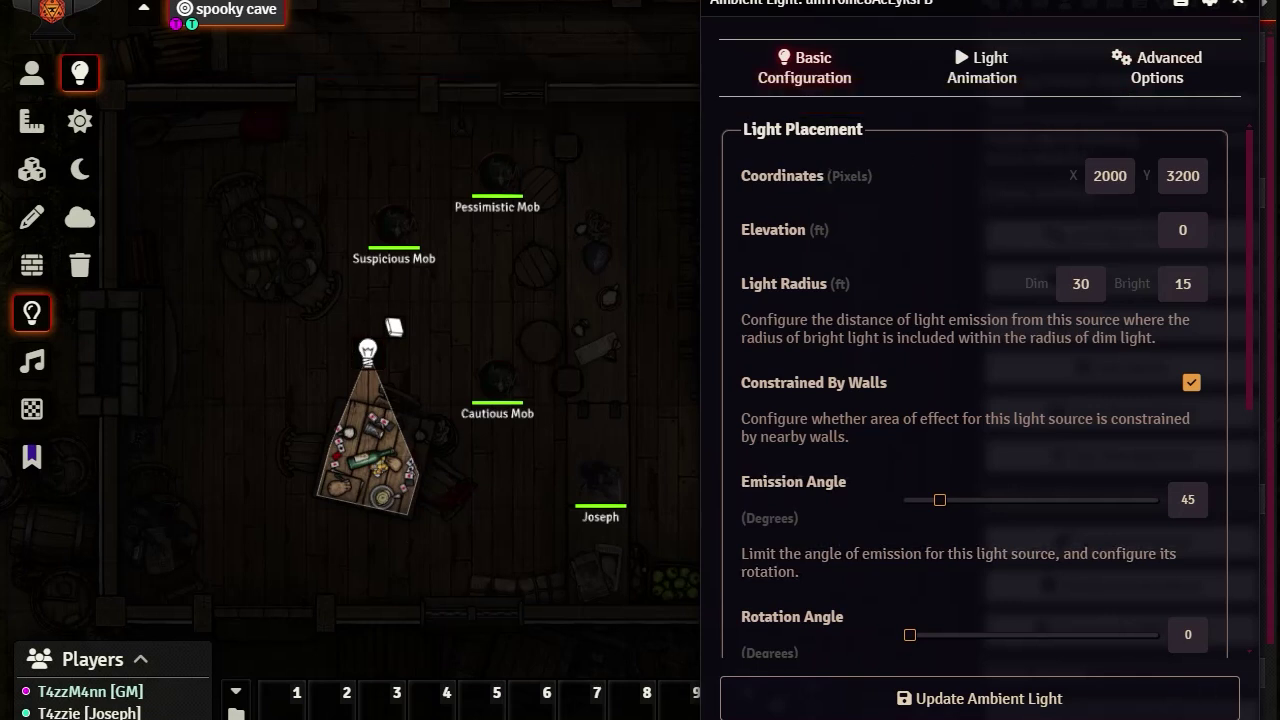
{"action": "left_click", "coordinate": [980, 698]}
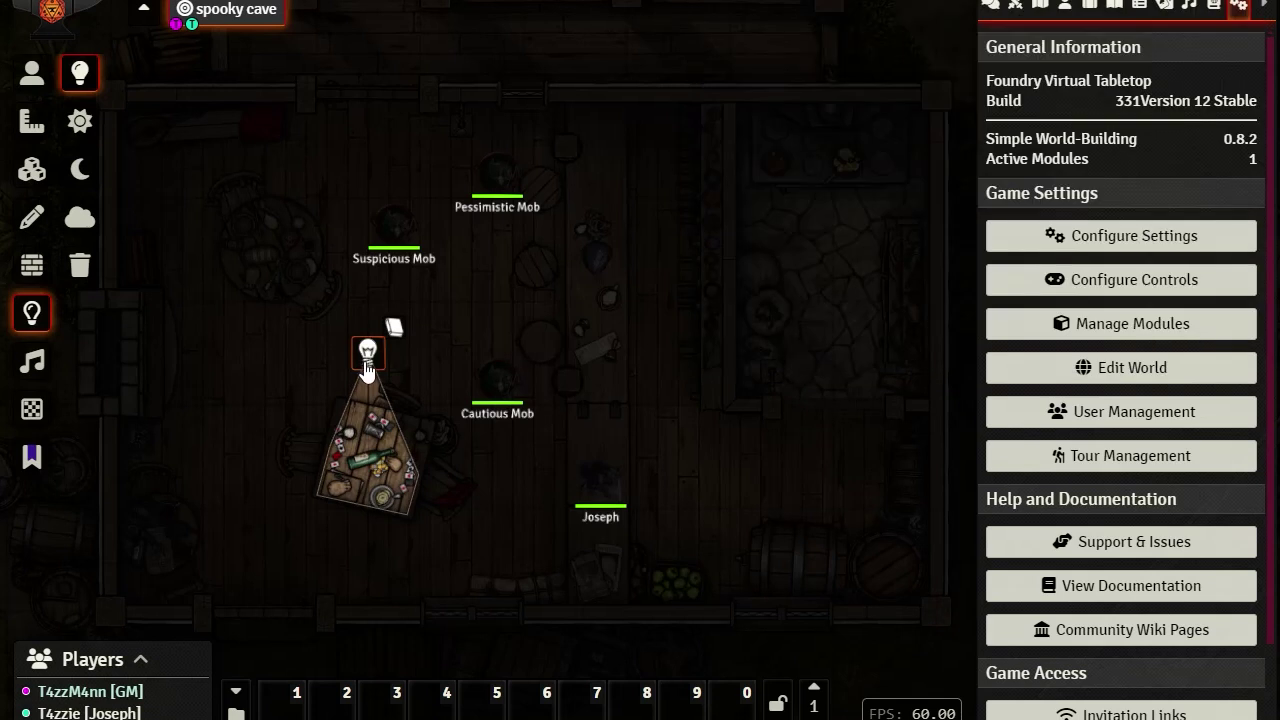
- Set the ambient light's rotation angle to 180 degrees, update it, and place the light just above the Cautious Mob token
{"action": "left_click_drag", "start_coordinate": [368, 352], "coordinate": [469, 200]}
{"action": "double_click", "coordinate": [471, 174]}
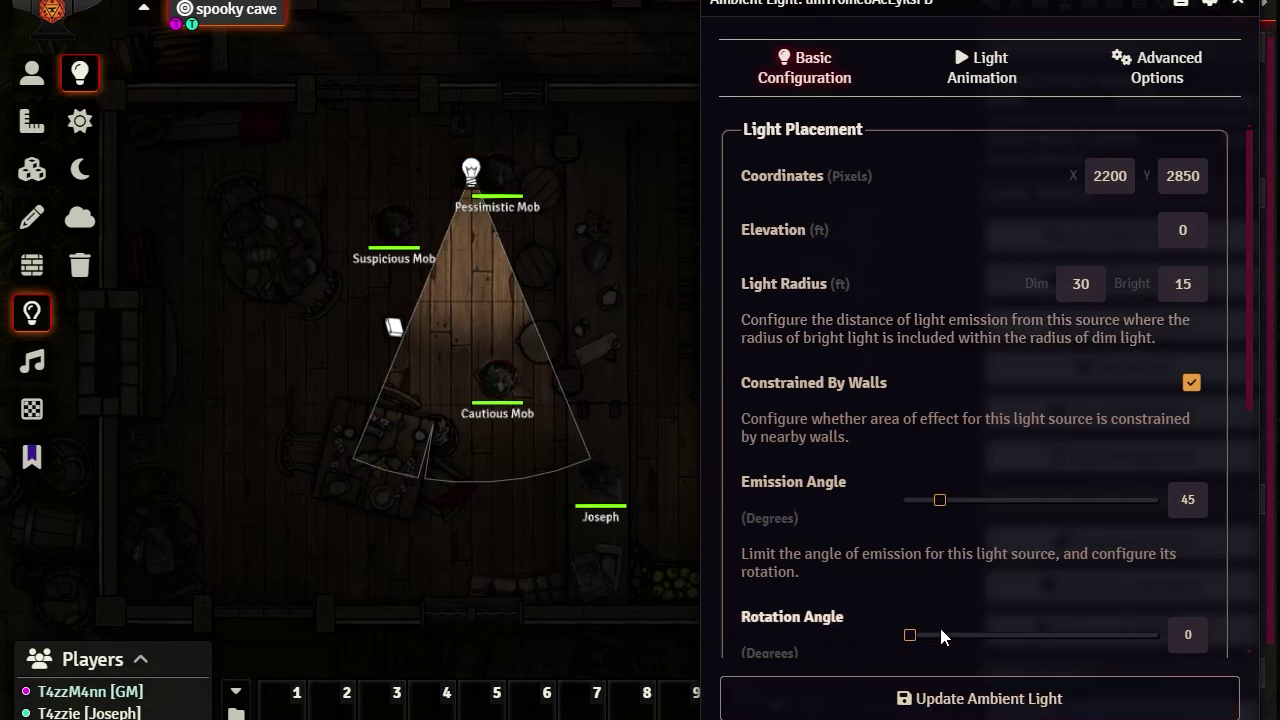
{"action": "left_click_drag", "start_coordinate": [910, 636], "coordinate": [1032, 646]}
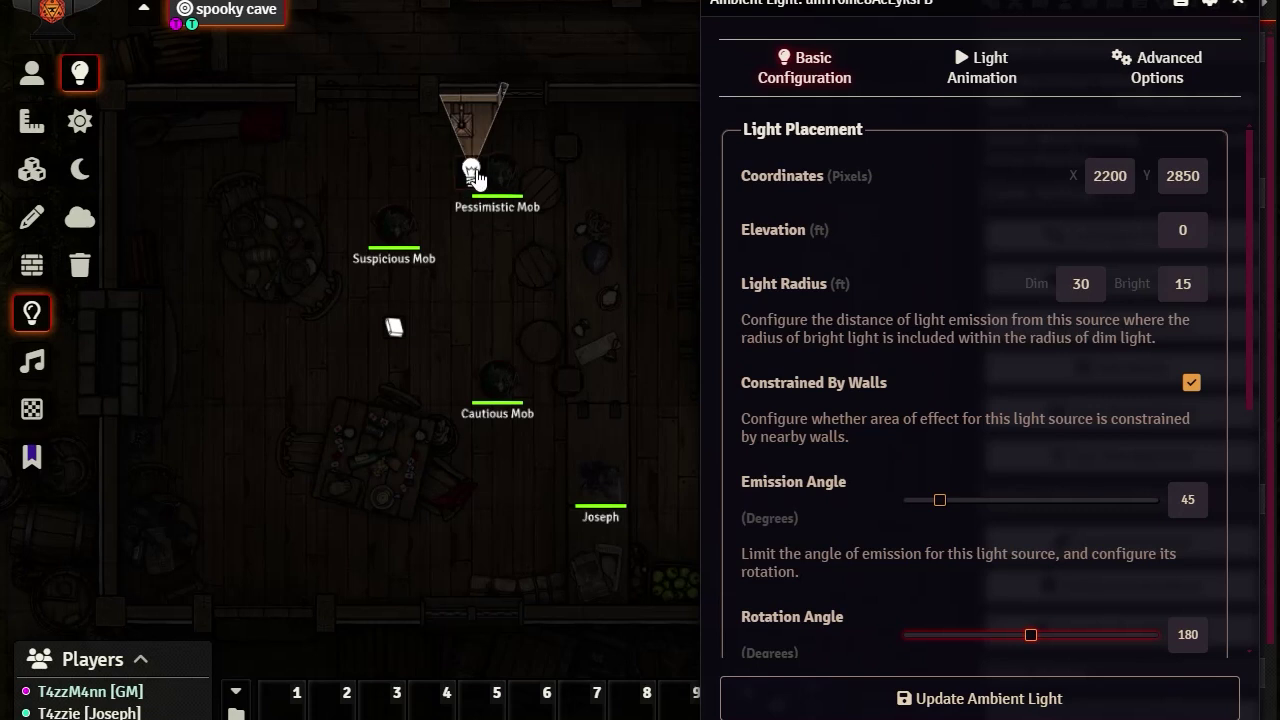
{"action": "left_click", "coordinate": [1014, 706]}
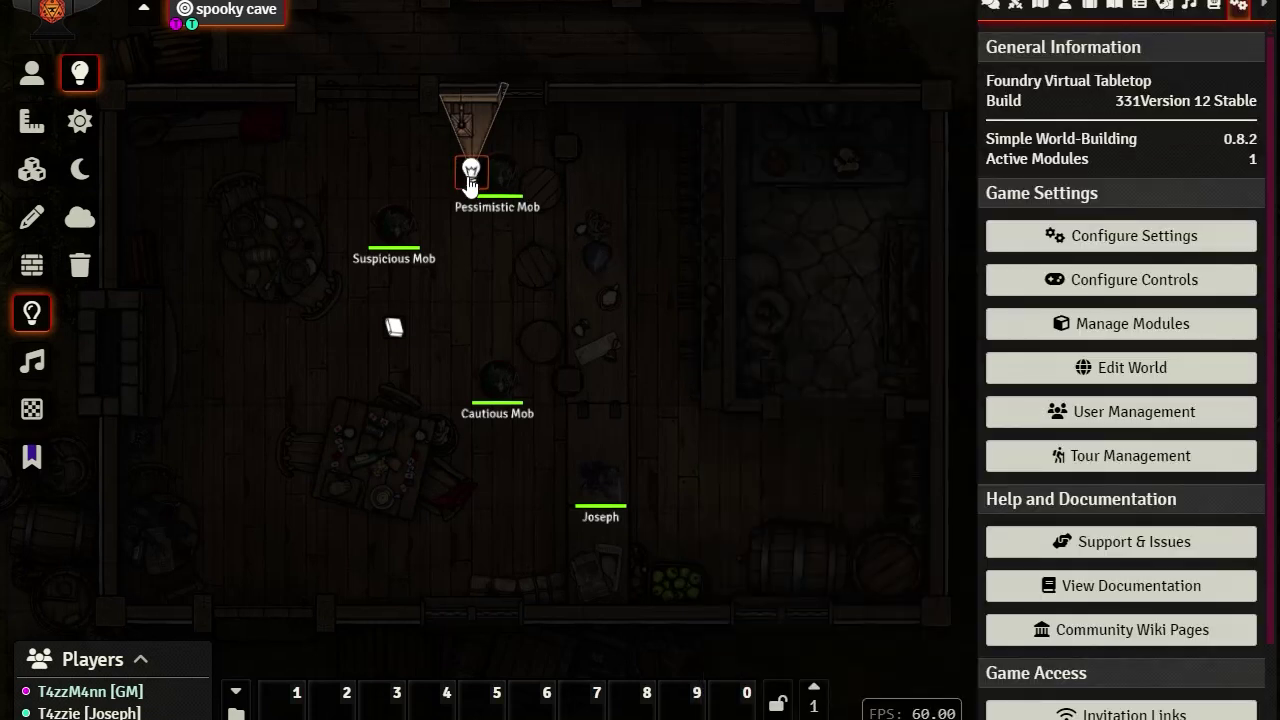
{"action": "left_click_drag", "start_coordinate": [471, 172], "coordinate": [489, 328]}
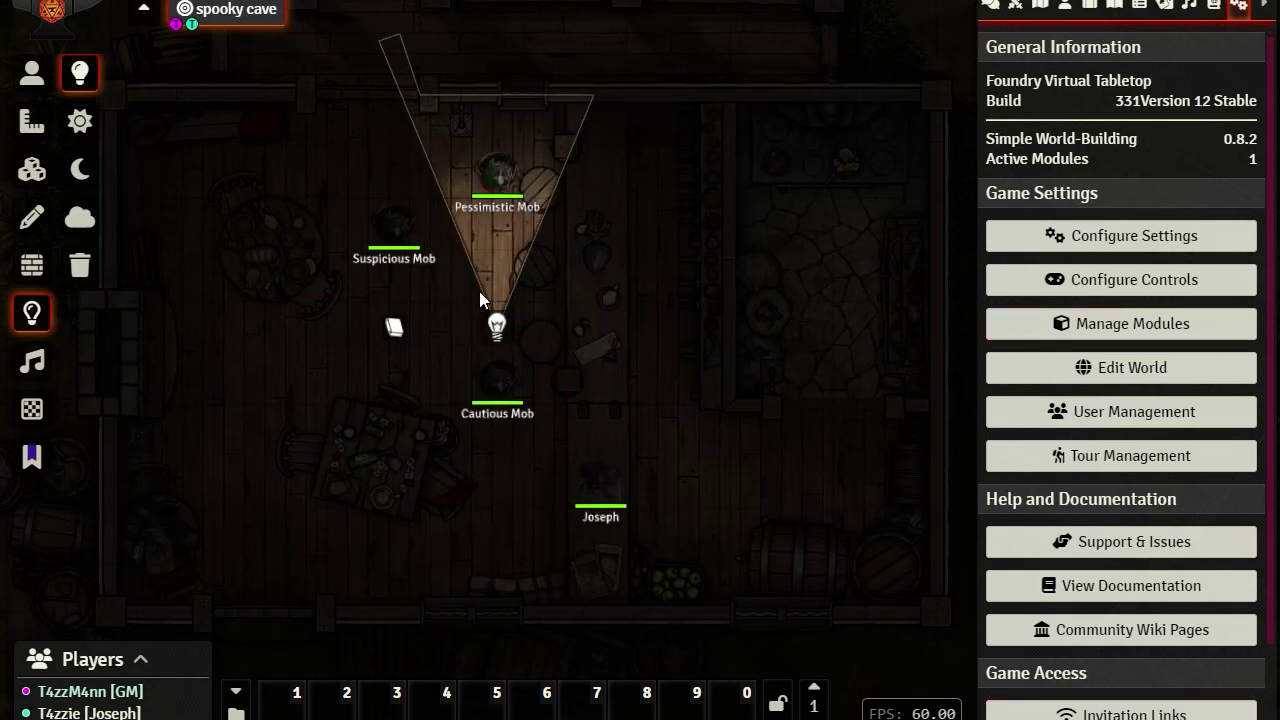
- Make the cone-shaped light a darkness source and draw a new ambient light between the two tavern tables, west of the book
{"action": "double_click", "coordinate": [497, 327]}
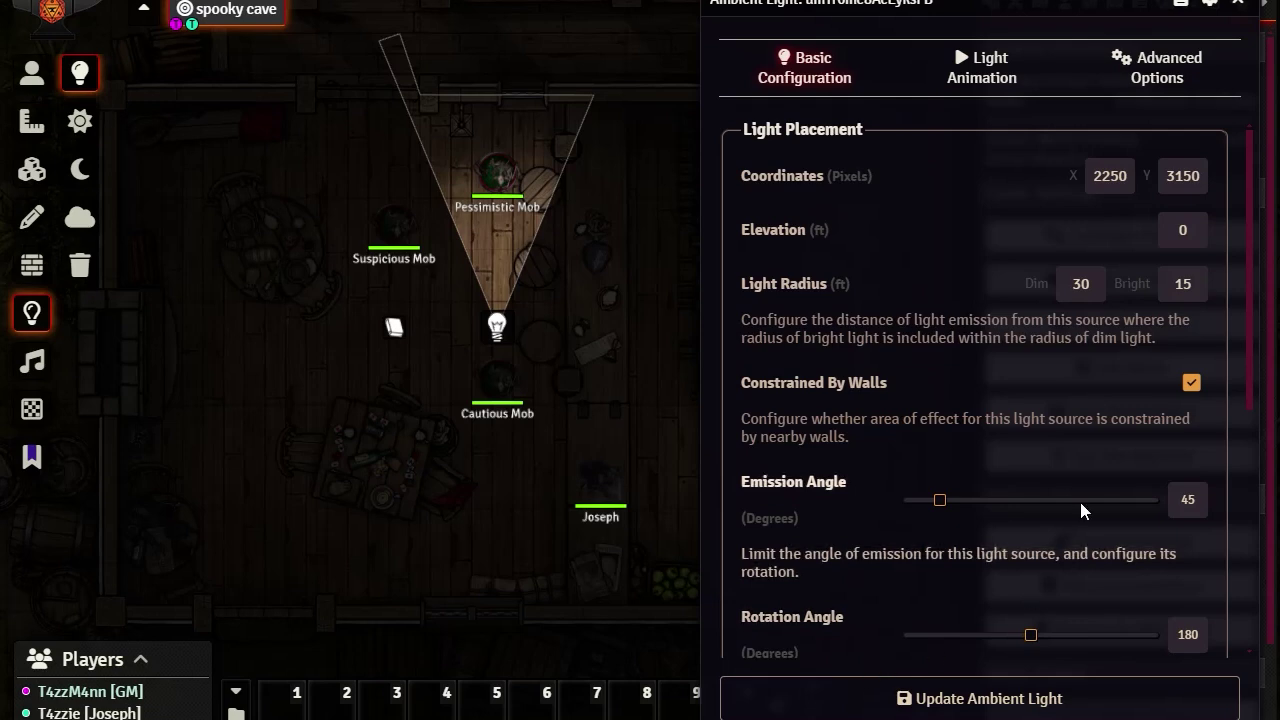
{"action": "scroll", "coordinate": [1106, 472], "scroll_direction": "down", "scroll_amount": 5}
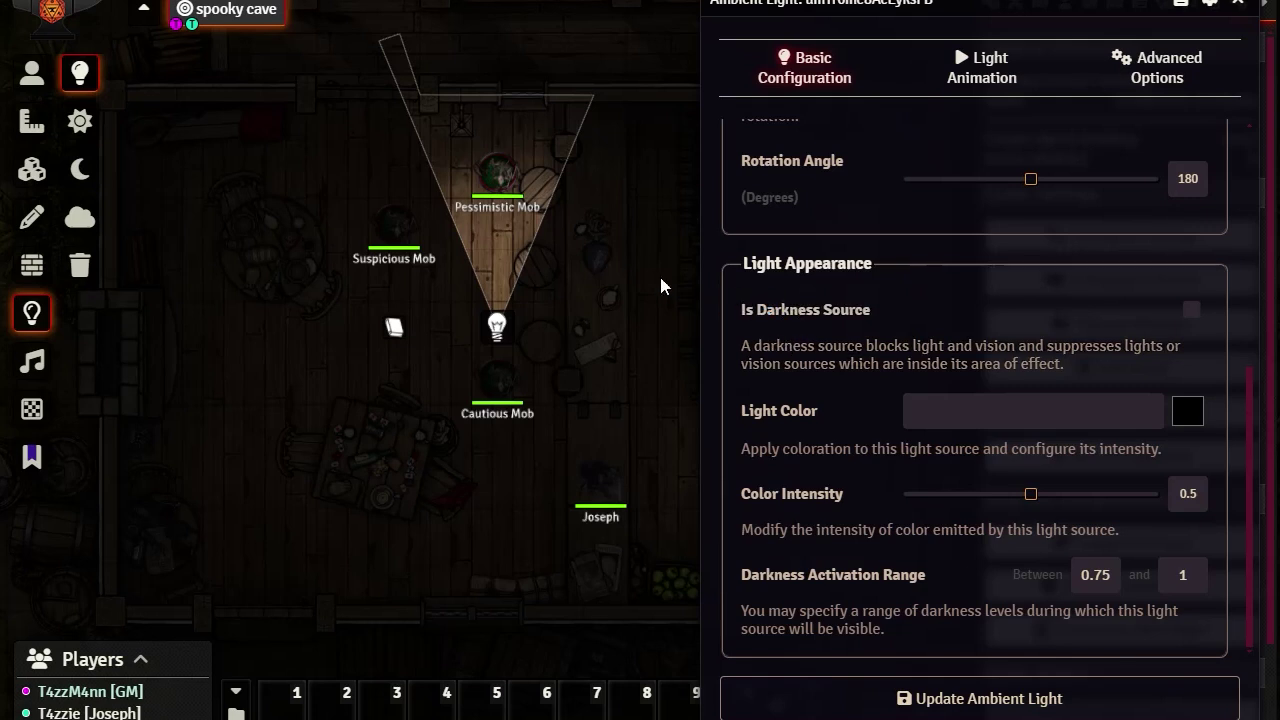
{"action": "left_click", "coordinate": [1193, 313]}
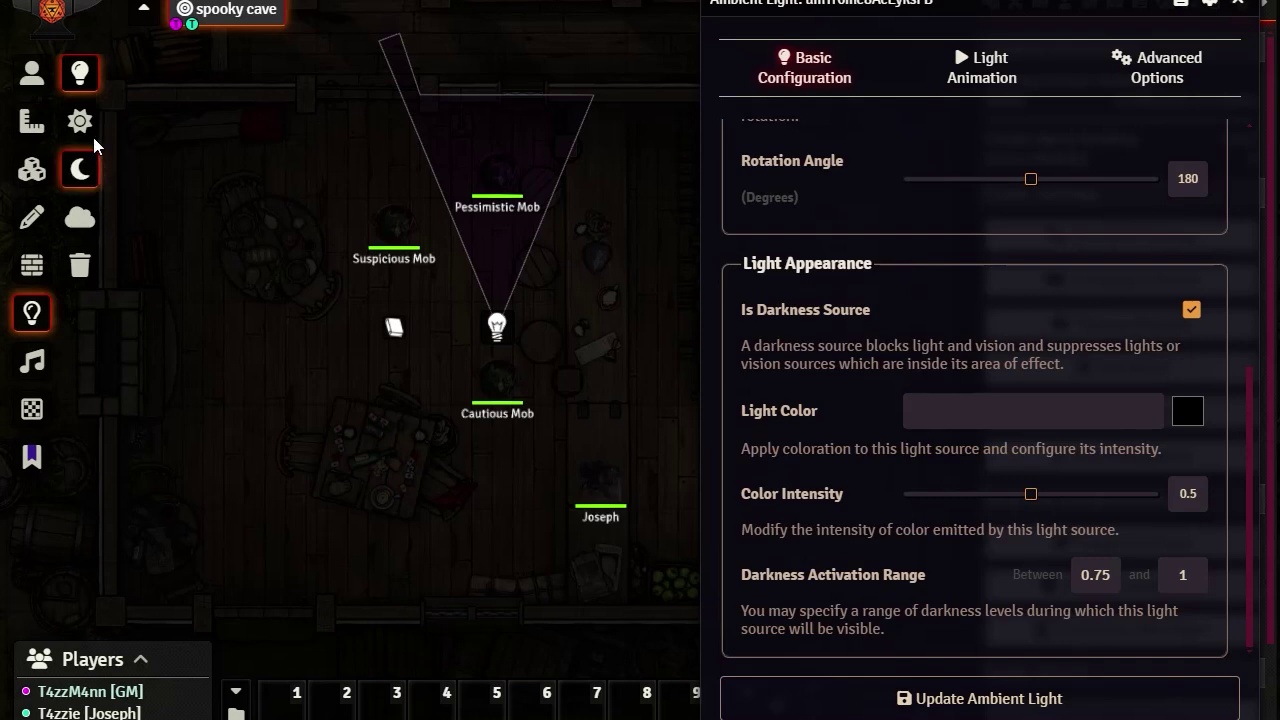
{"action": "left_click", "coordinate": [1043, 703]}
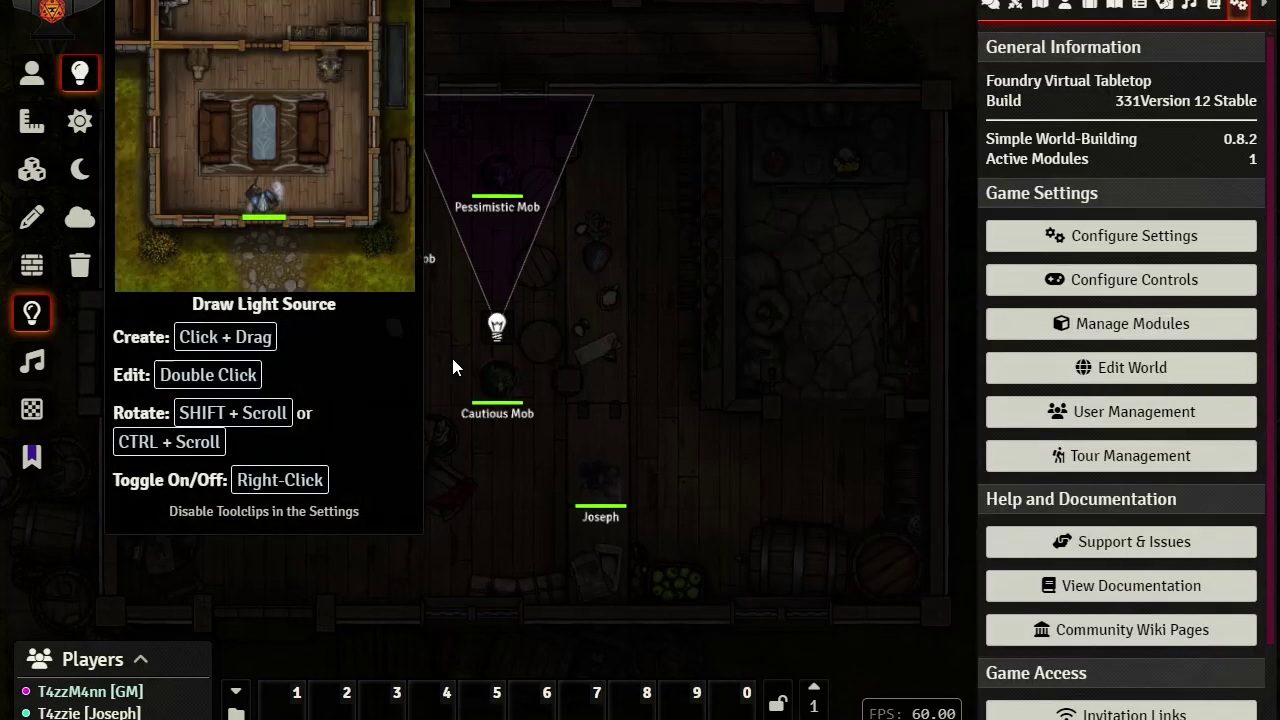
{"action": "mouse_move", "coordinate": [355, 348]}
{"action": "left_mouse_down"}
{"action": "mouse_move", "coordinate": [740, 560]}
{"action": "mouse_move", "coordinate": [644, 511]}
{"action": "left_mouse_up"}
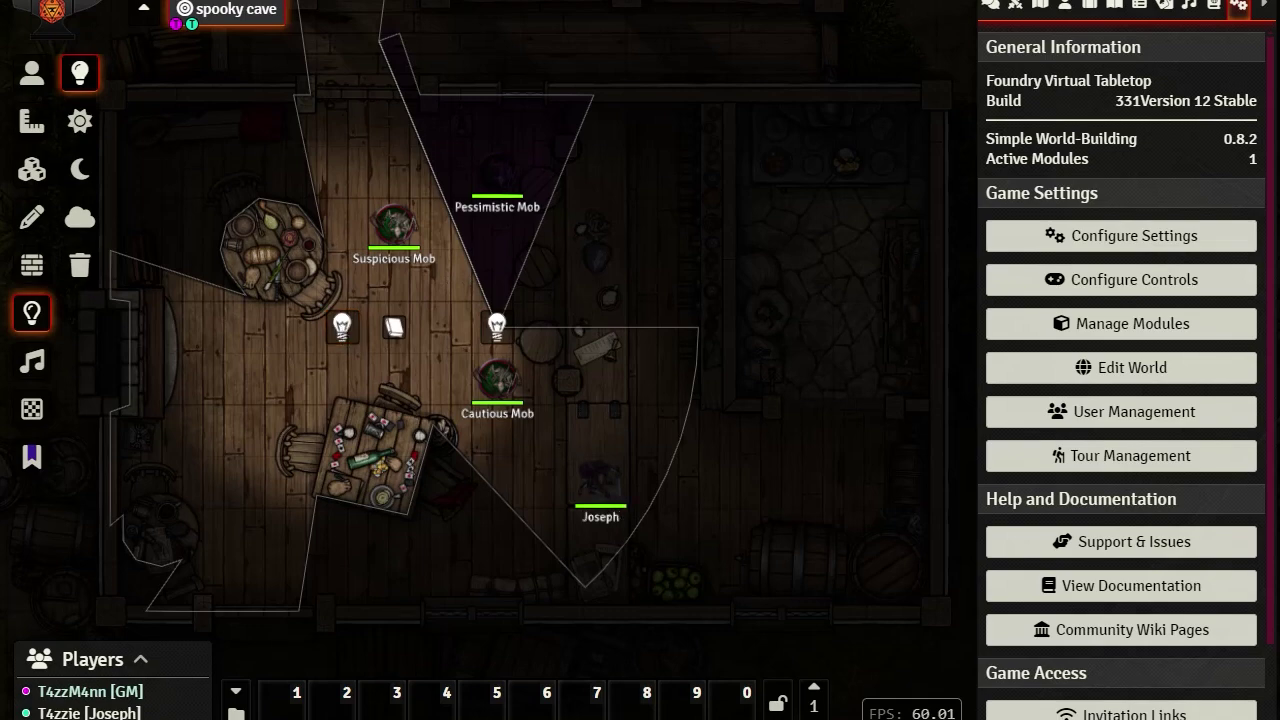
- Switch to the player's game window and move the player's token from behind the bar to between the card table and Cautious Mob
{"action": "key", "text": "alt+Tab"}
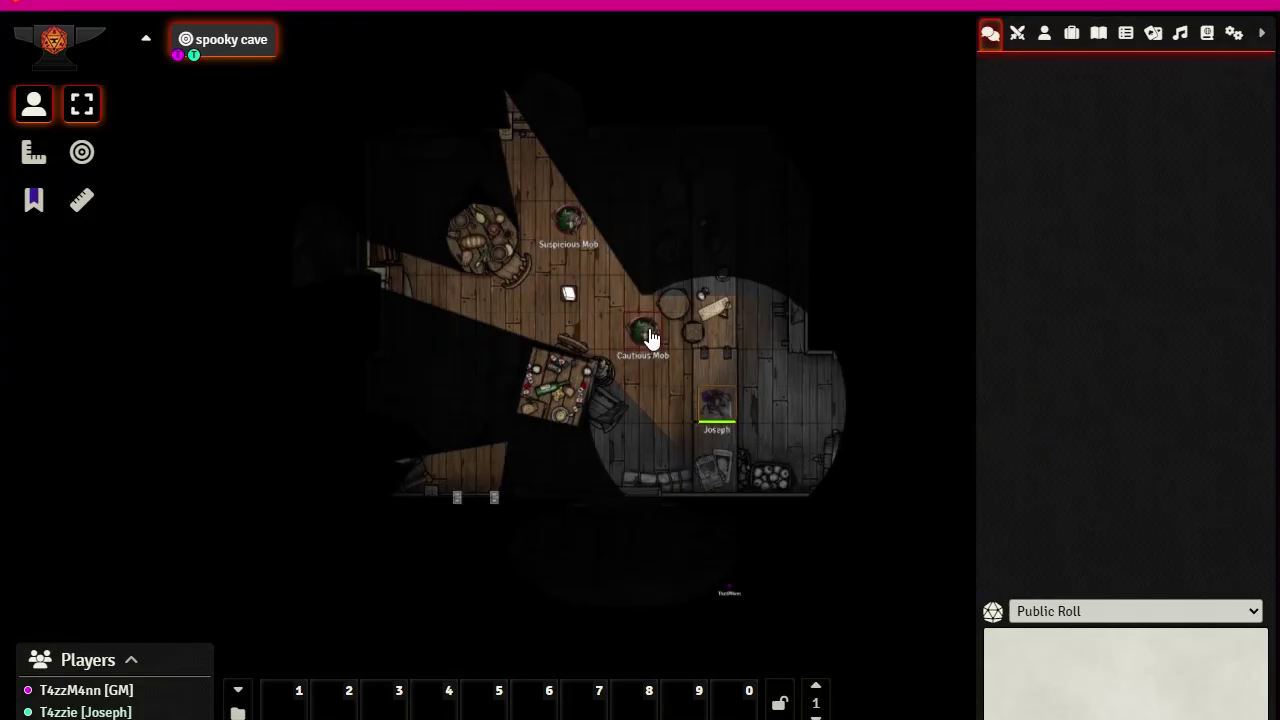
{"action": "mouse_move", "coordinate": [650, 329]}
{"action": "left_mouse_down"}
{"action": "mouse_move", "coordinate": [595, 284]}
{"action": "mouse_move", "coordinate": [647, 351]}
{"action": "left_mouse_up"}
{"action": "left_click_drag", "start_coordinate": [725, 415], "coordinate": [695, 395]}
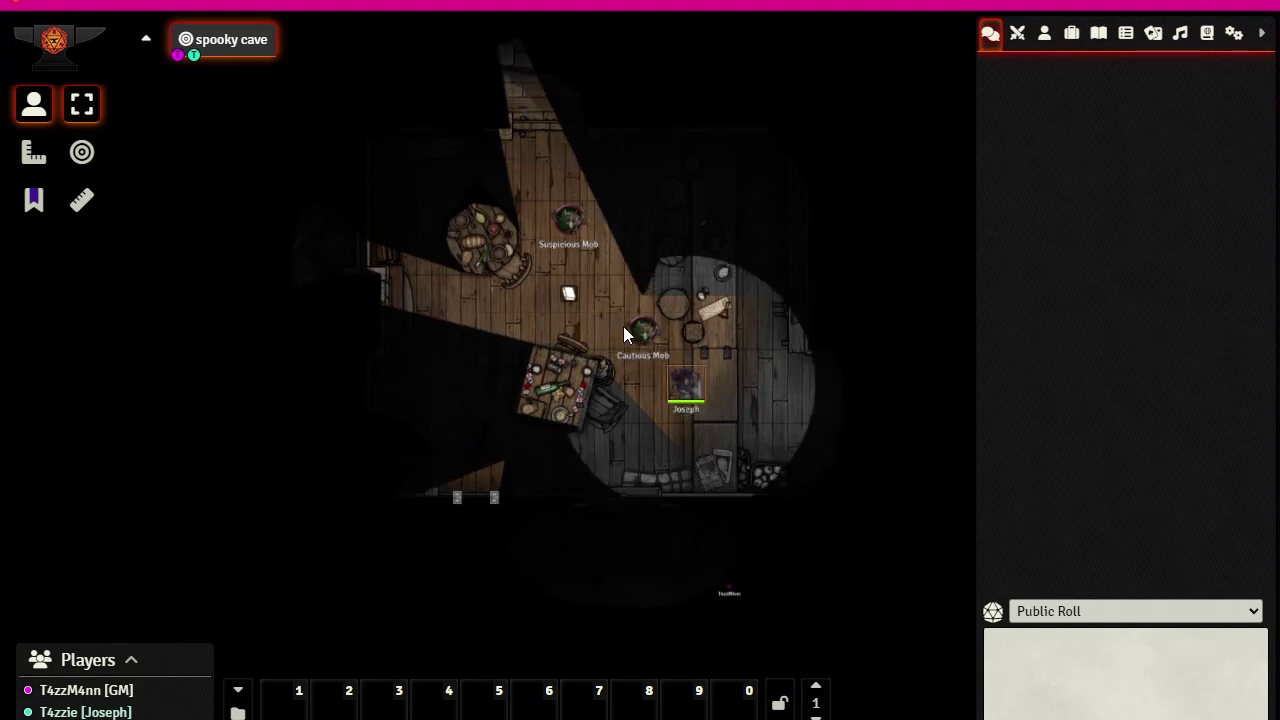
{"action": "left_click_drag", "start_coordinate": [623, 326], "coordinate": [620, 330]}
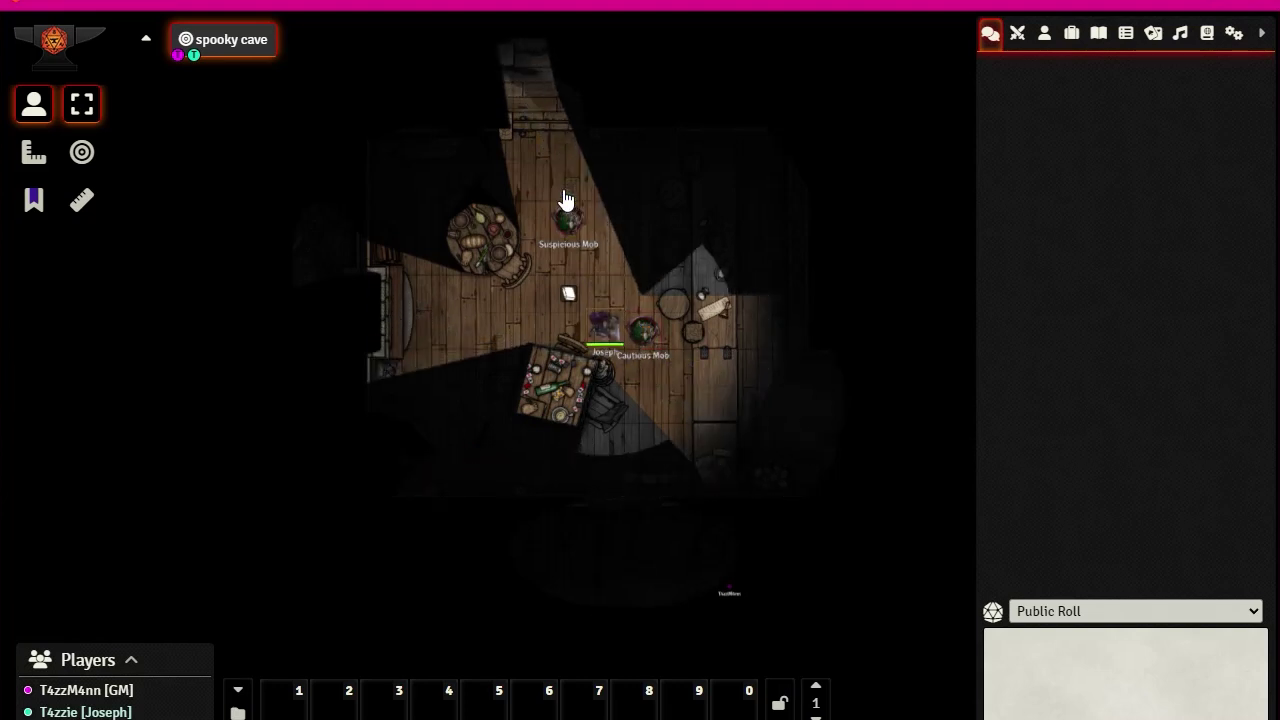
{"action": "left_click_drag", "start_coordinate": [565, 200], "coordinate": [570, 210]}
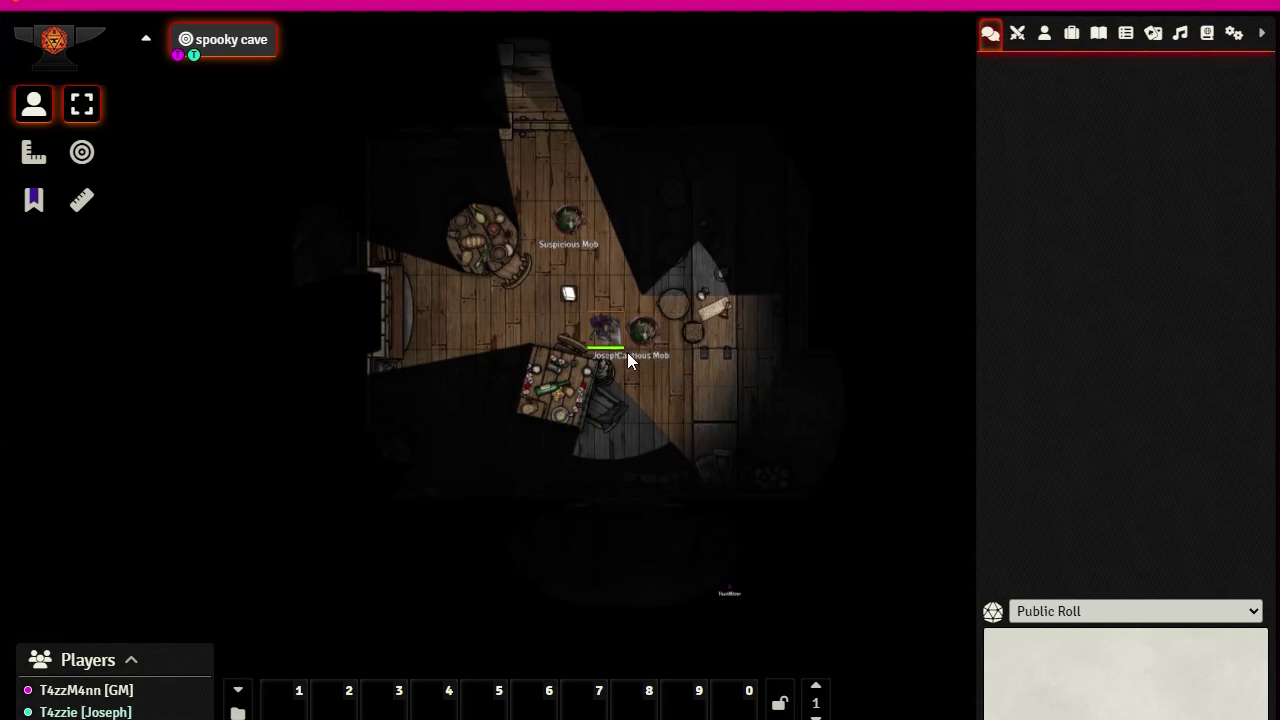
- Test the darkness area by moving the player's token into the cone and back out to the east side of Cautious Mob
{"action": "left_click_drag", "start_coordinate": [600, 337], "coordinate": [616, 345]}
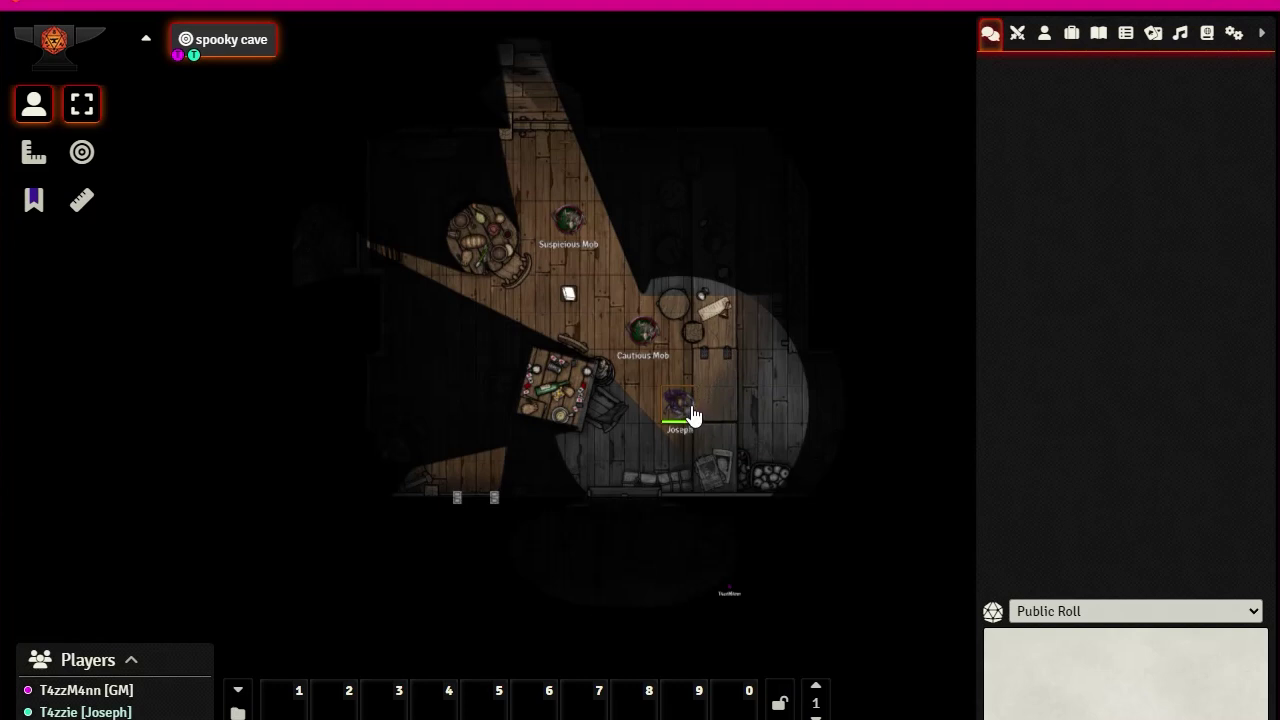
{"action": "left_click_drag", "start_coordinate": [689, 417], "coordinate": [667, 270]}
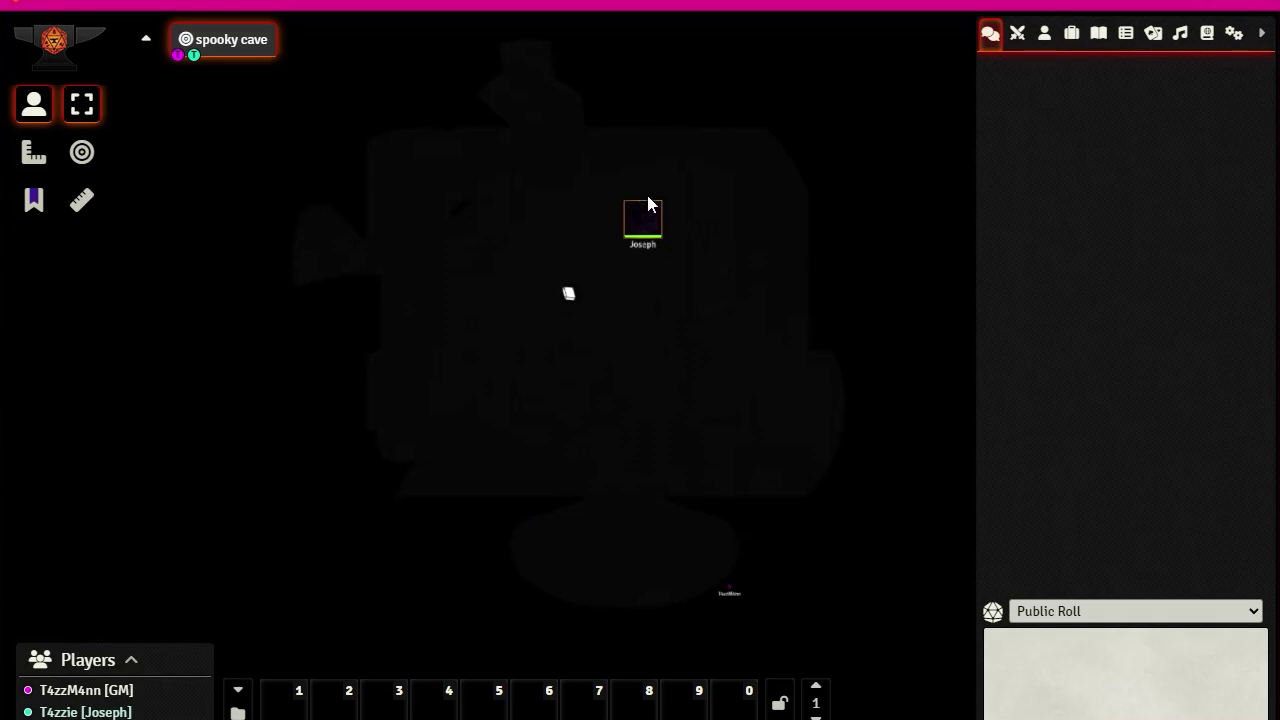
{"action": "left_click_drag", "start_coordinate": [651, 234], "coordinate": [679, 392]}
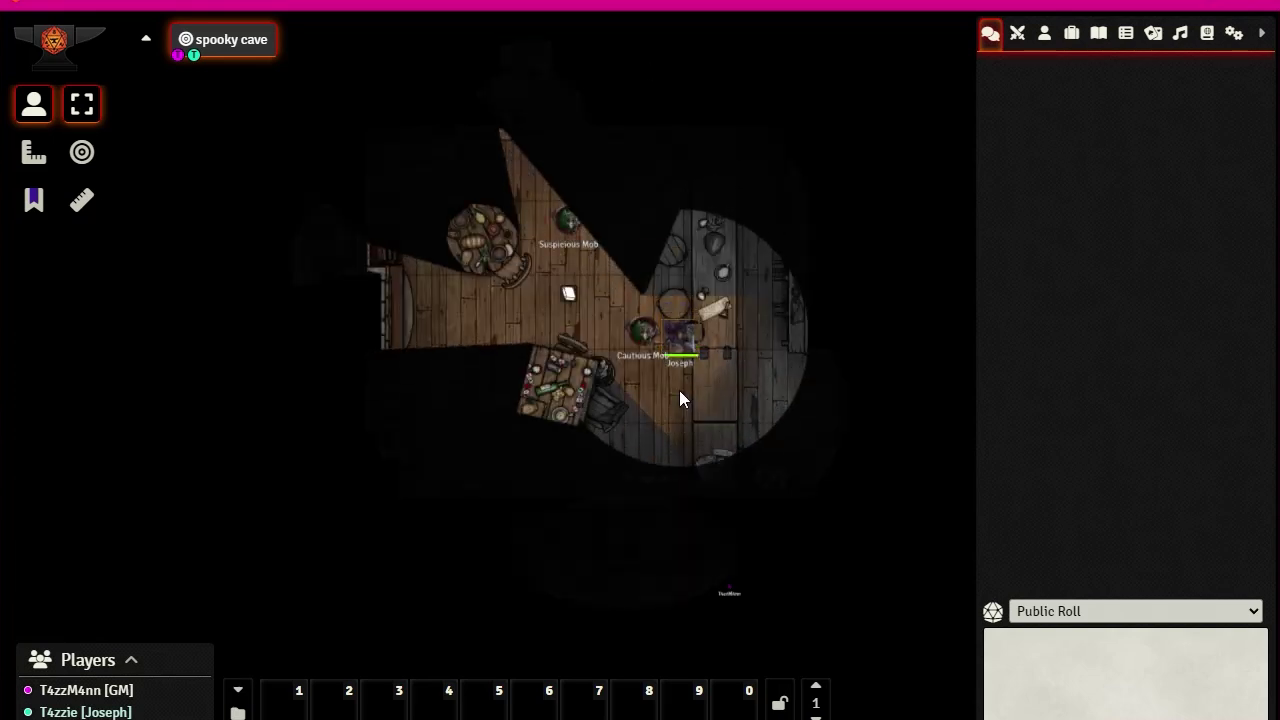
{"action": "left_click_drag", "start_coordinate": [679, 405], "coordinate": [684, 338]}
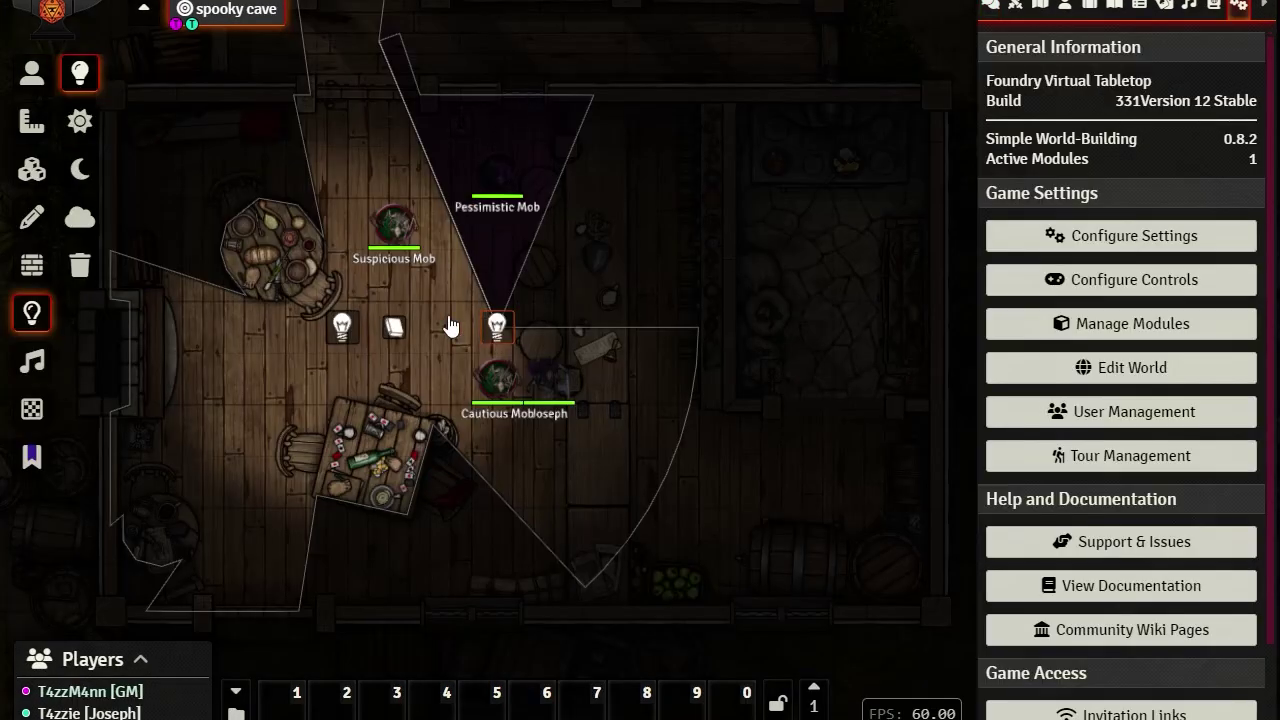
- In the GM window, open the darkness source's configuration and the detection modes in the player token's vision settings
{"action": "double_click", "coordinate": [496, 325]}
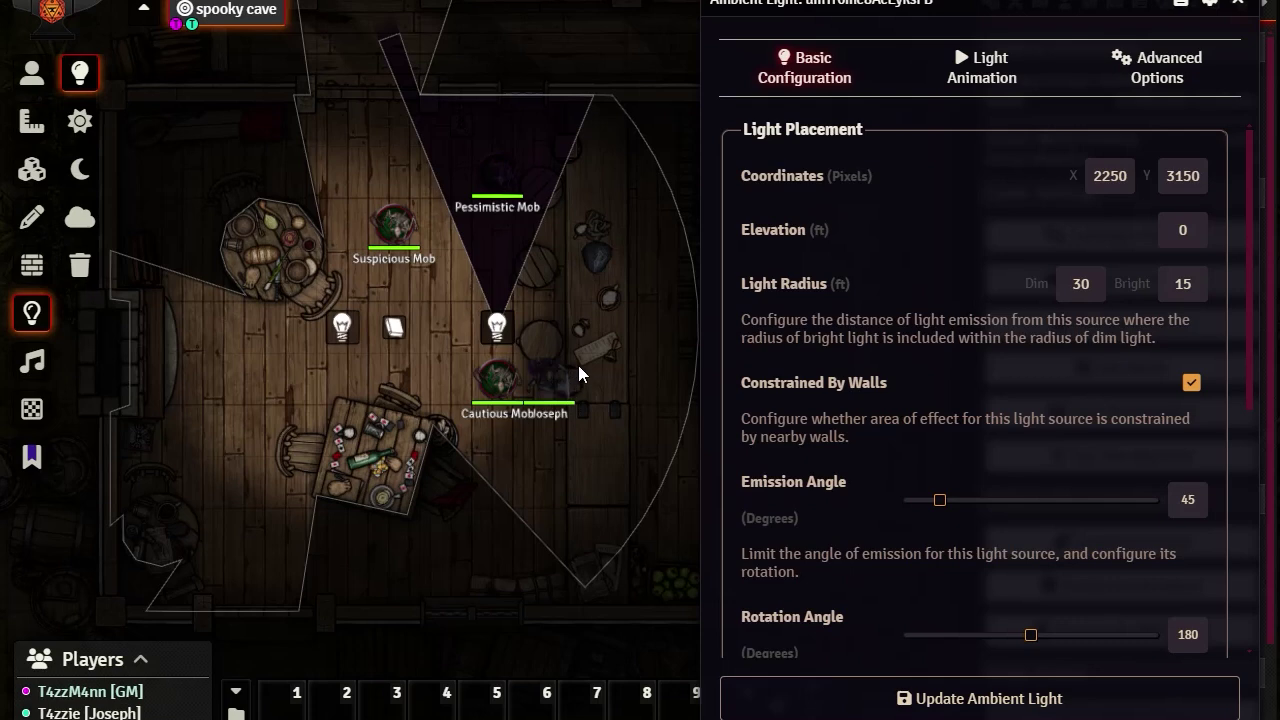
{"action": "left_click", "coordinate": [32, 73]}
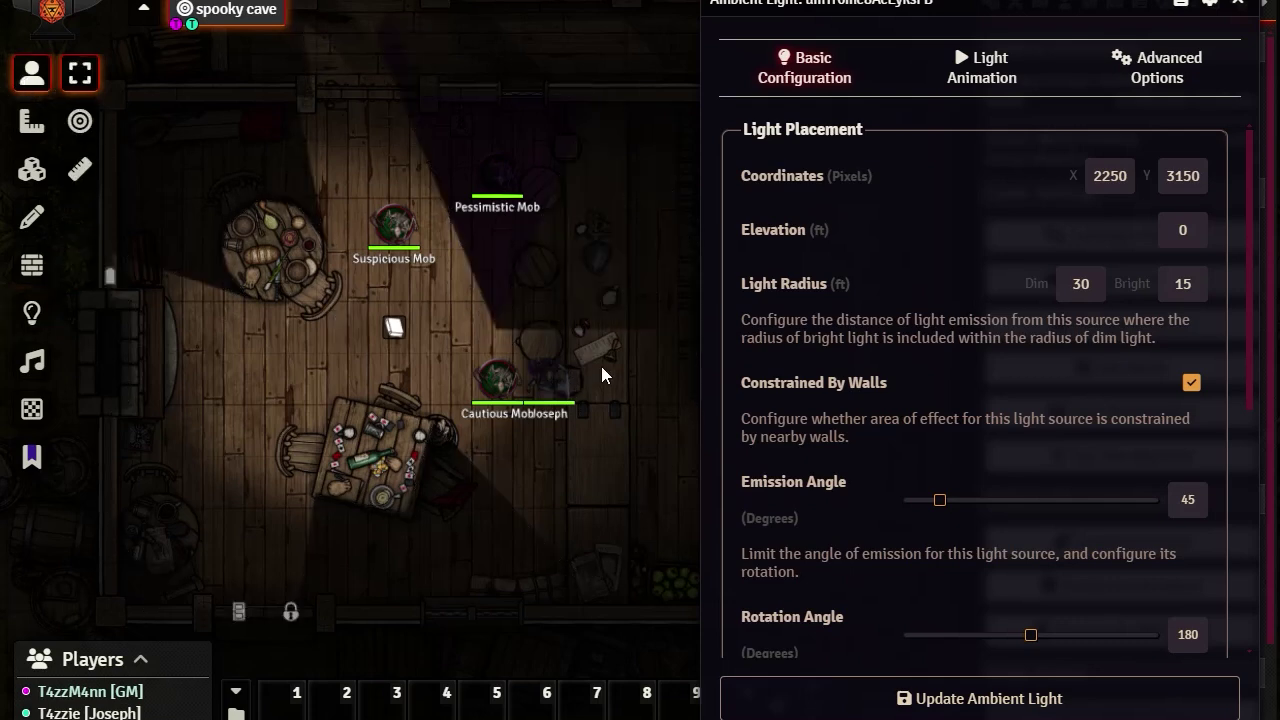
{"action": "left_click", "coordinate": [550, 383]}
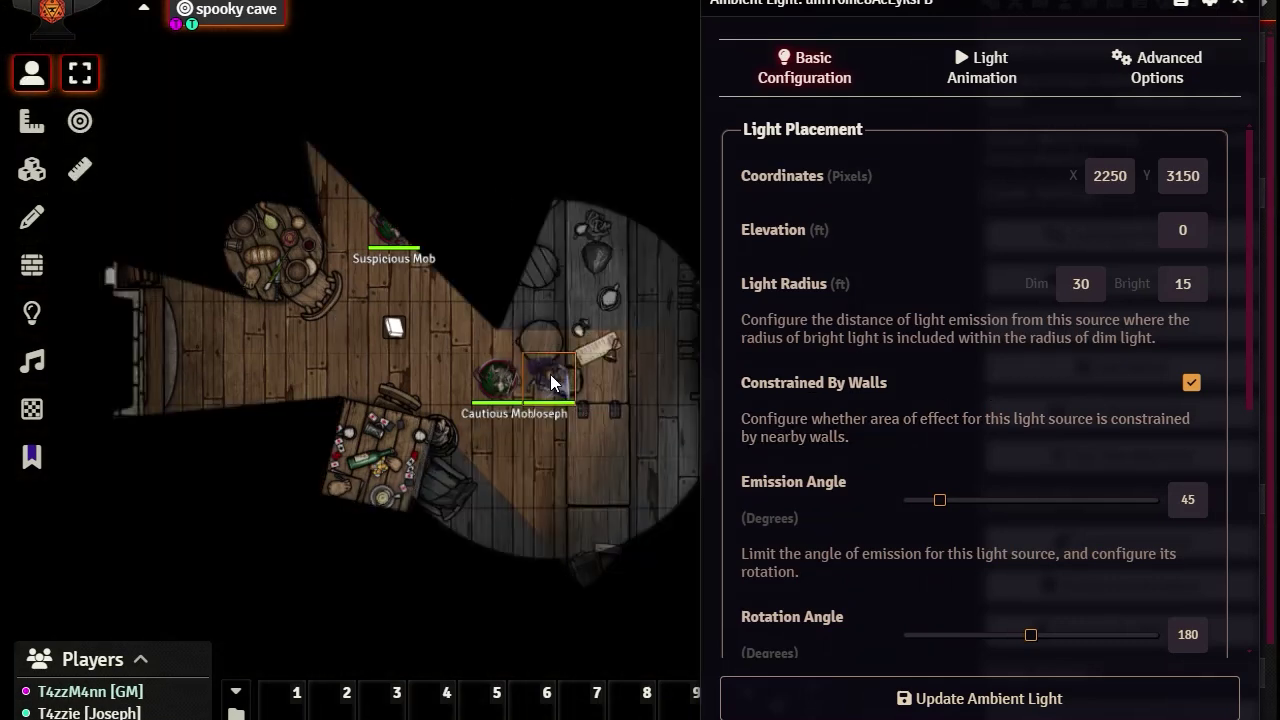
{"action": "double_click", "coordinate": [550, 375]}
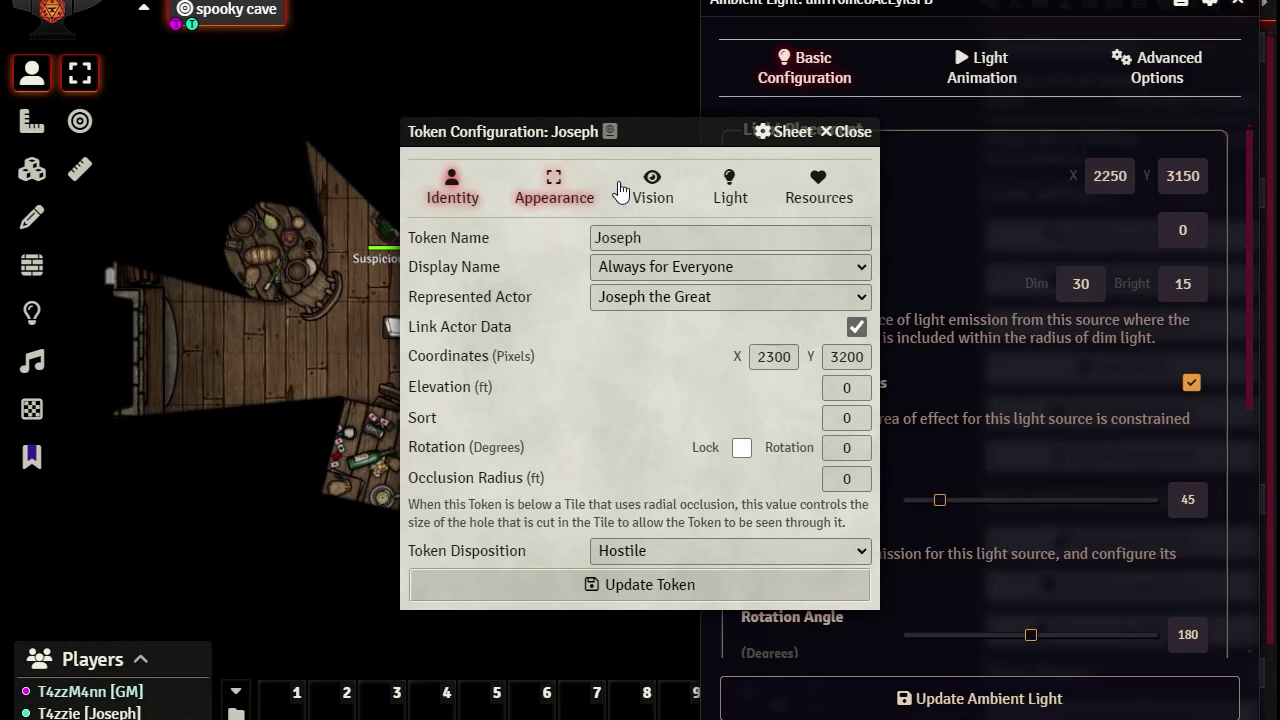
{"action": "left_click", "coordinate": [652, 192]}
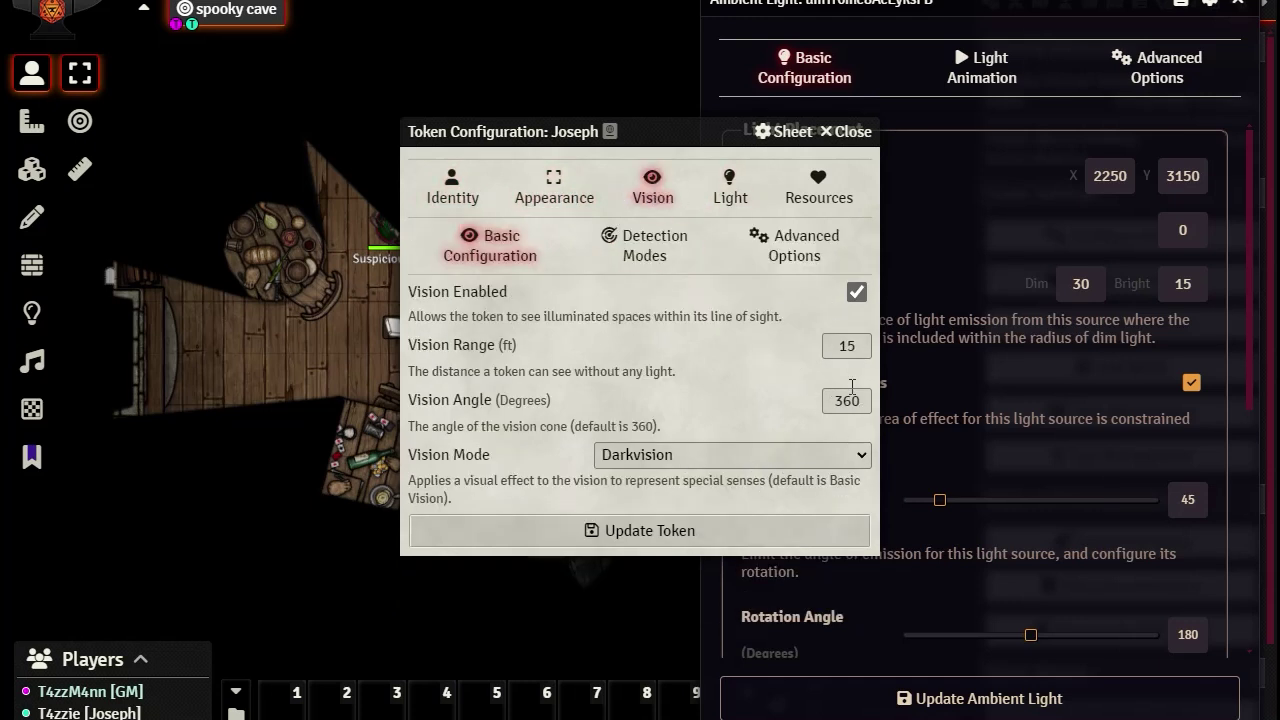
{"action": "left_click", "coordinate": [645, 255]}
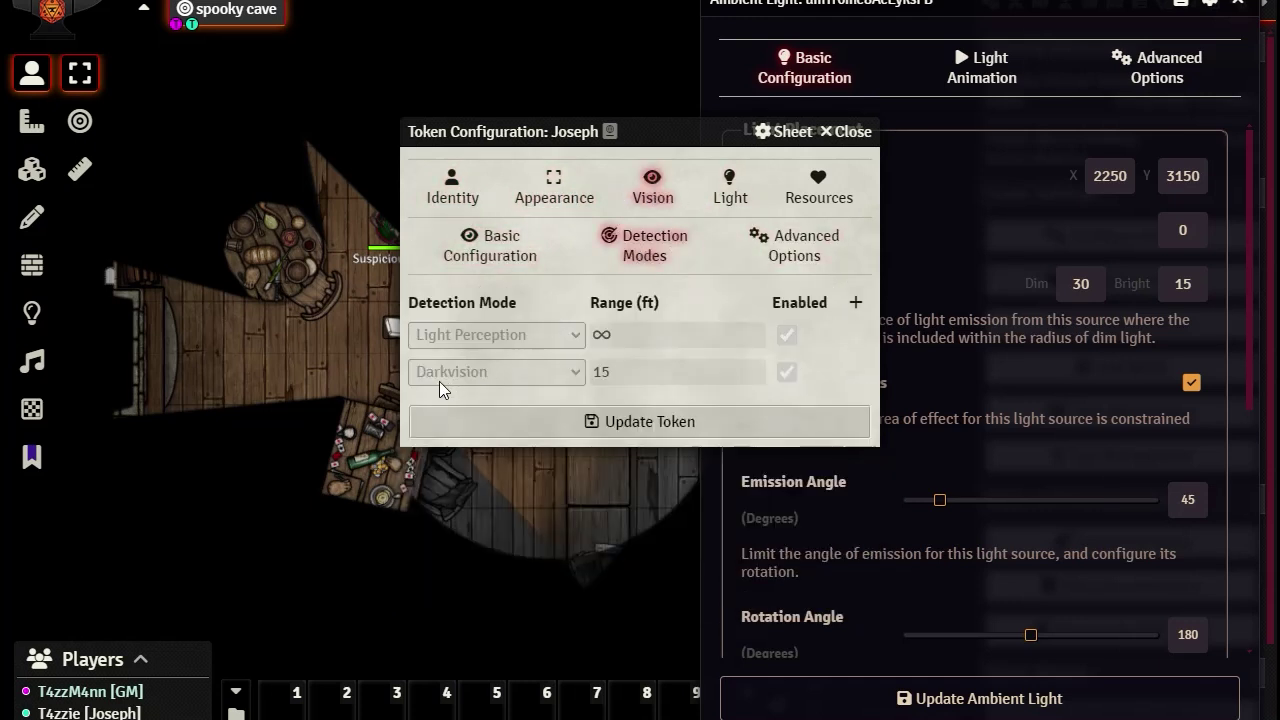
- Add a Feel Tremor detection mode with a 15 ft range to the player's token and update the token
{"action": "left_click", "coordinate": [857, 304]}
{"action": "left_click", "coordinate": [574, 412]}
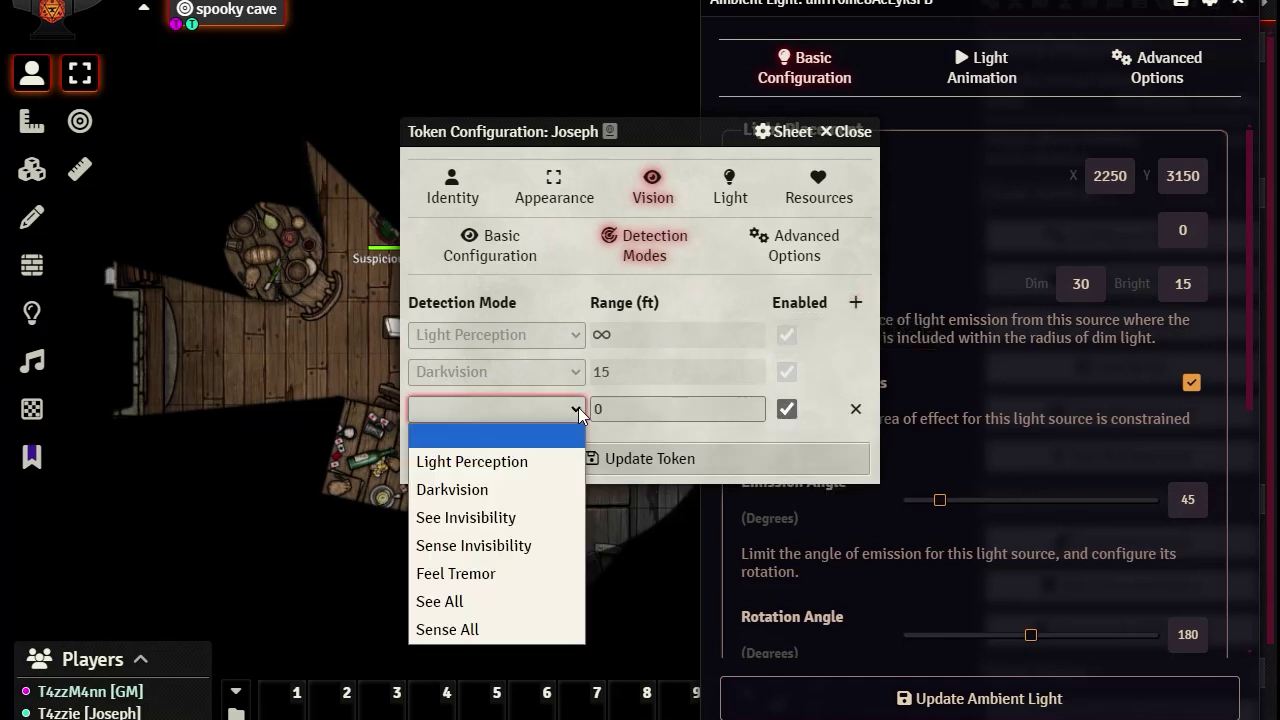
{"action": "left_click", "coordinate": [472, 575]}
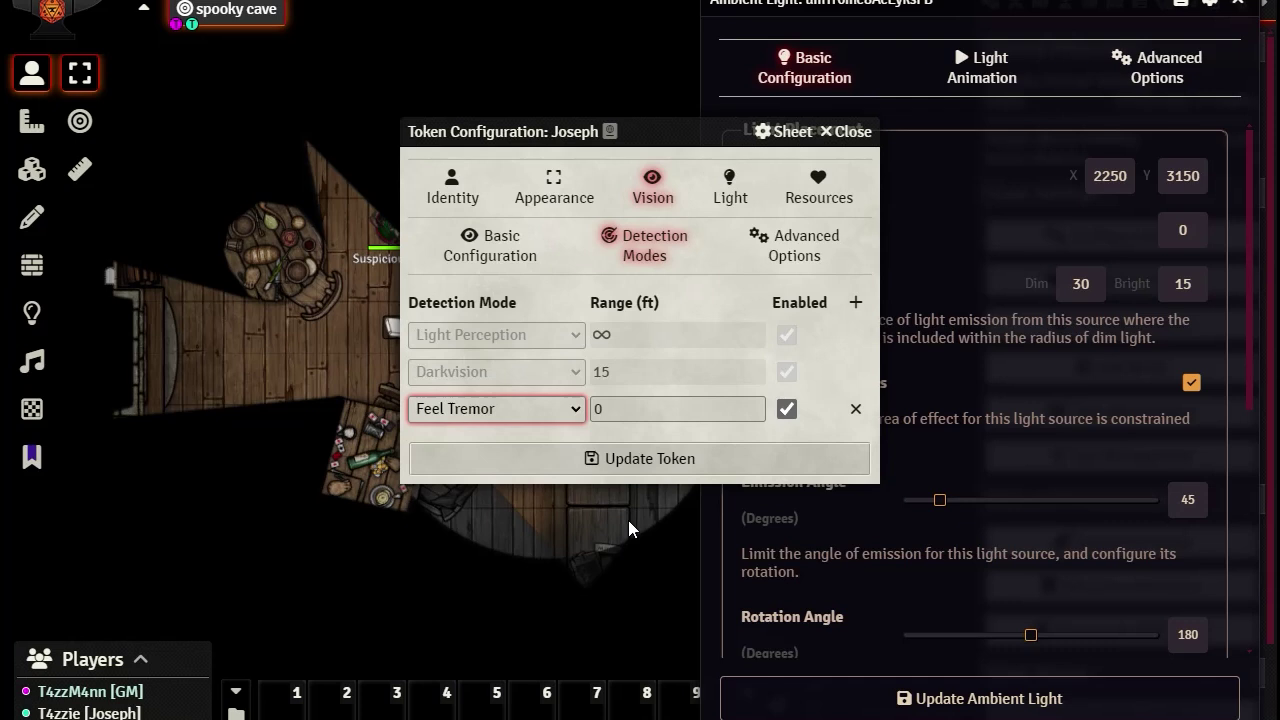
{"action": "double_click", "coordinate": [628, 405]}
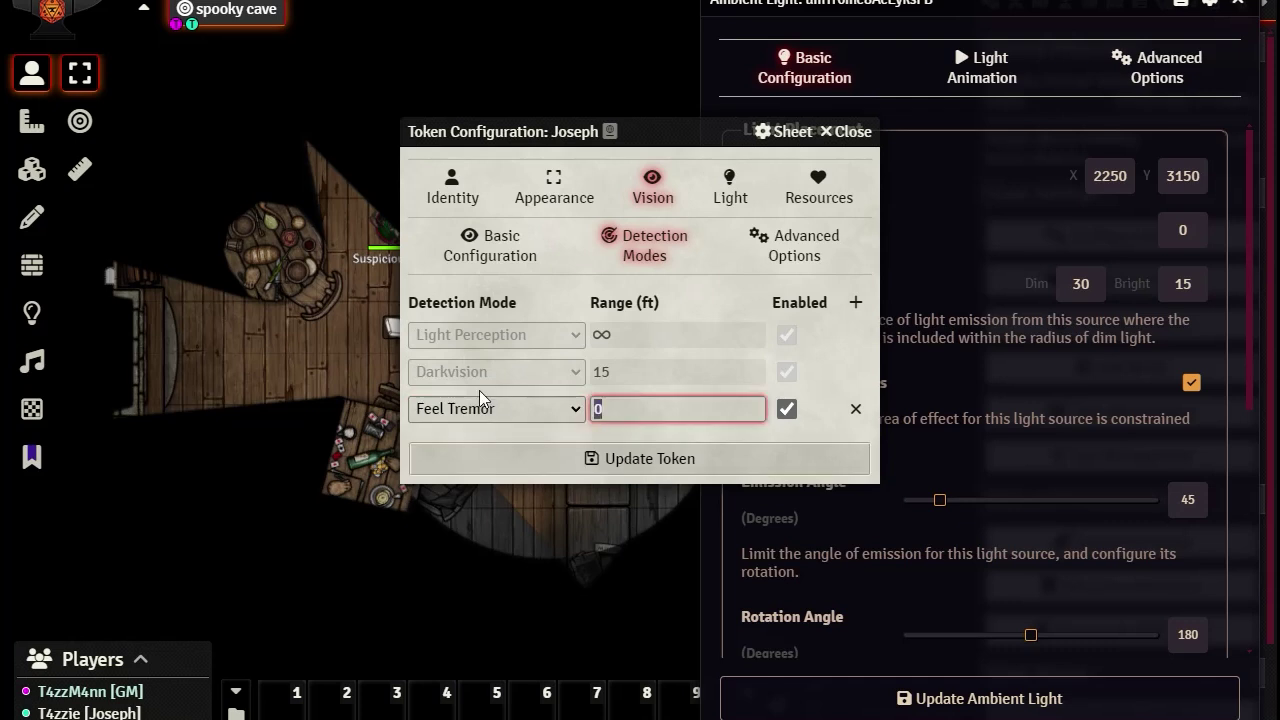
{"action": "type", "text": "15"}
{"action": "left_click", "coordinate": [629, 462]}
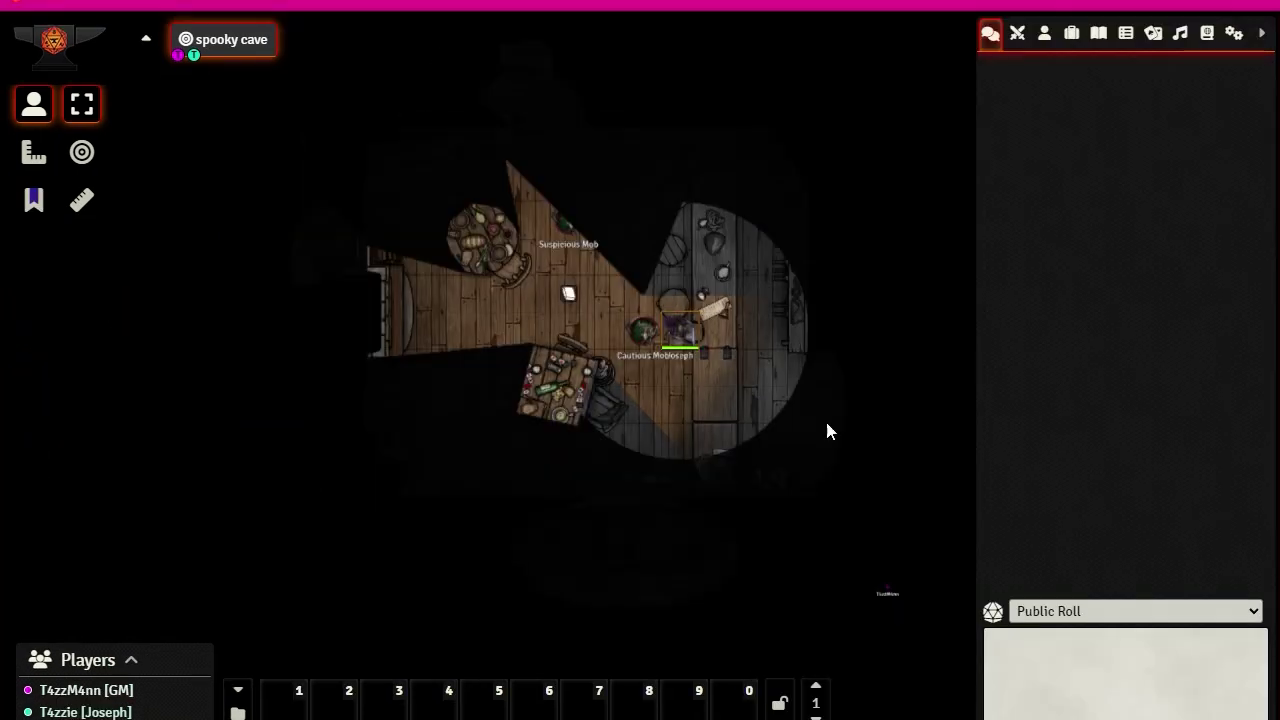
- Test Feel Tremor by moving the player's token into the darkness cone below Pessimistic Mob and back out to the square northeast of Cautious Mob
{"action": "left_click_drag", "start_coordinate": [680, 343], "coordinate": [636, 228]}
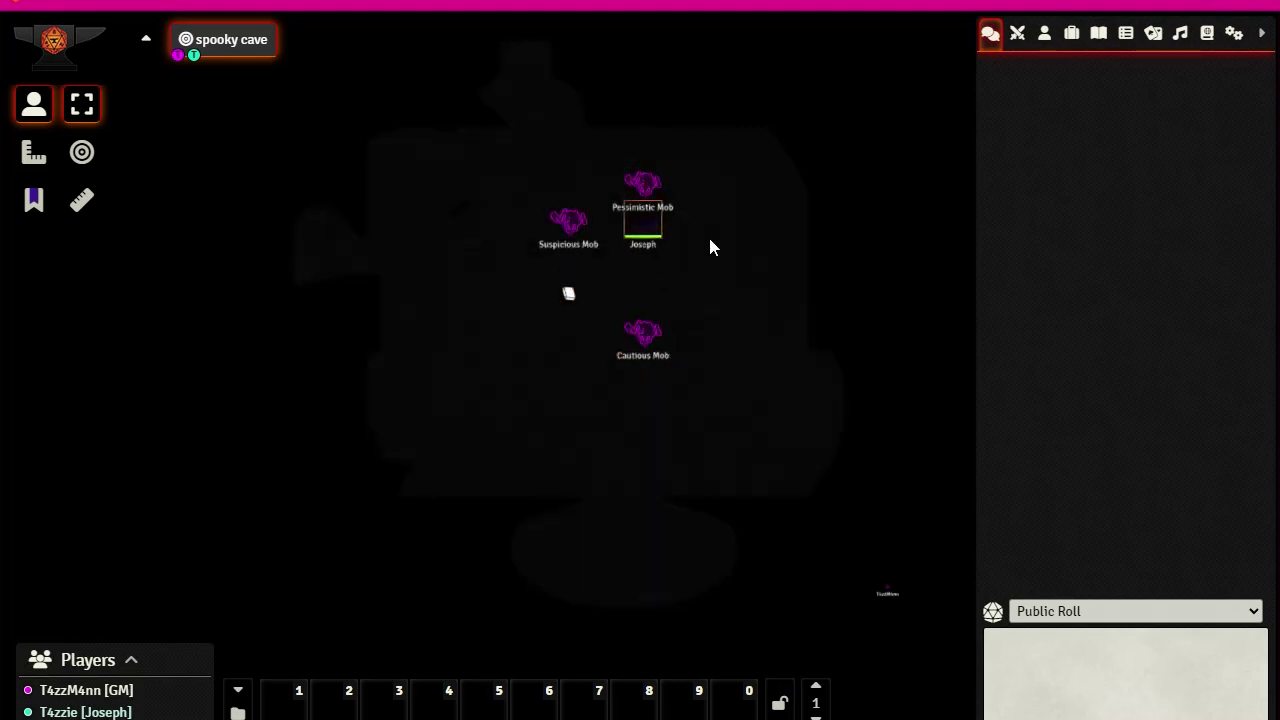
{"action": "scroll", "coordinate": [637, 215], "scroll_direction": "up", "scroll_amount": 13}
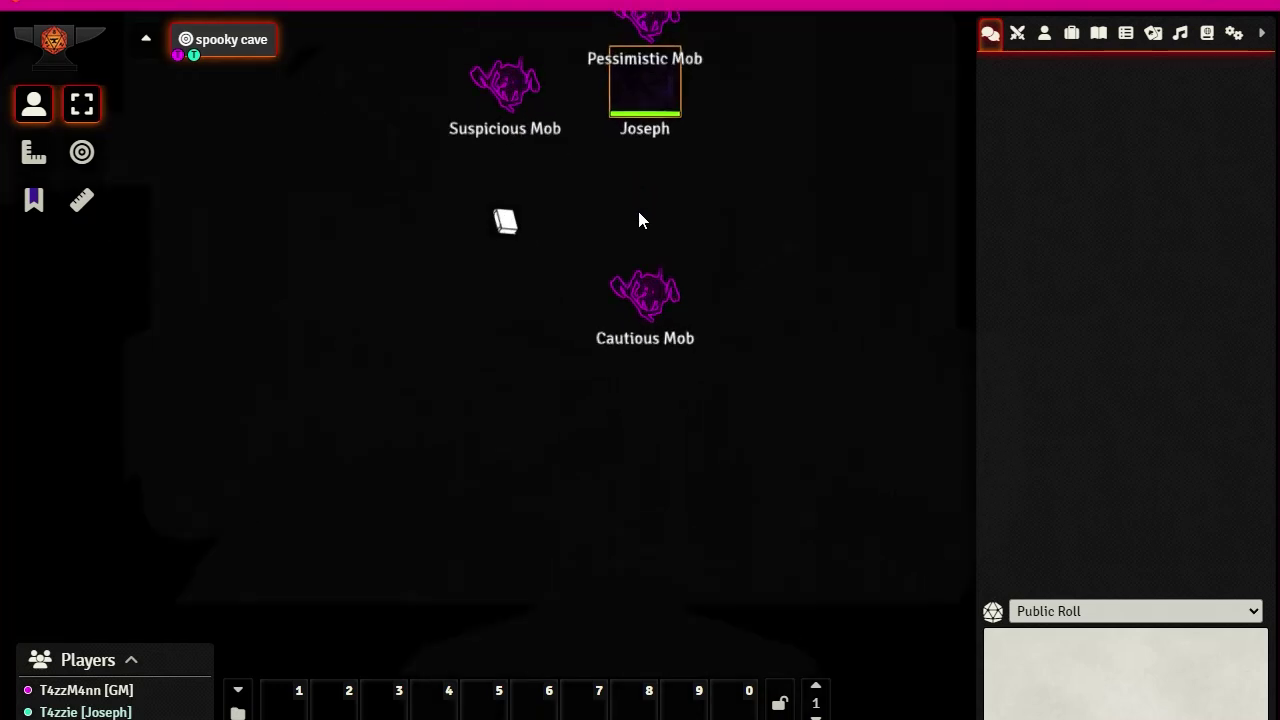
{"action": "scroll", "coordinate": [652, 205], "scroll_direction": "down", "scroll_amount": 4}
{"action": "left_click_drag", "start_coordinate": [692, 258], "coordinate": [693, 305]}
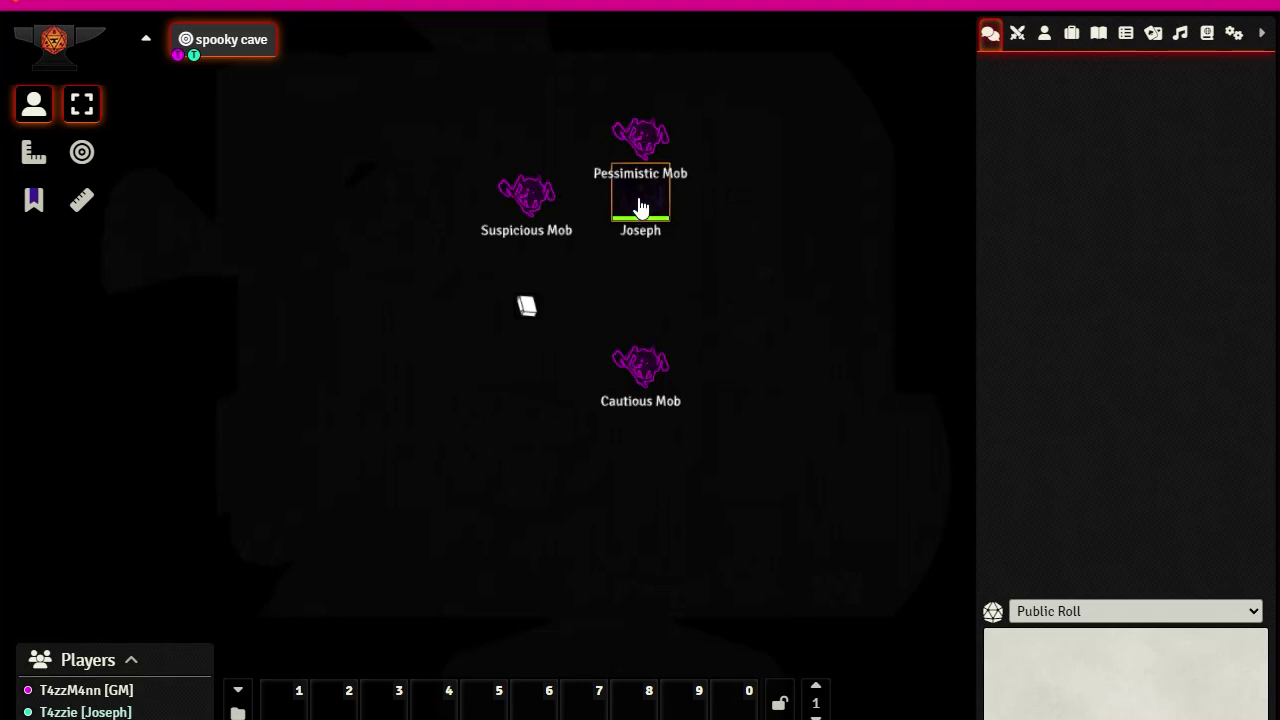
{"action": "left_click_drag", "start_coordinate": [640, 205], "coordinate": [737, 294]}
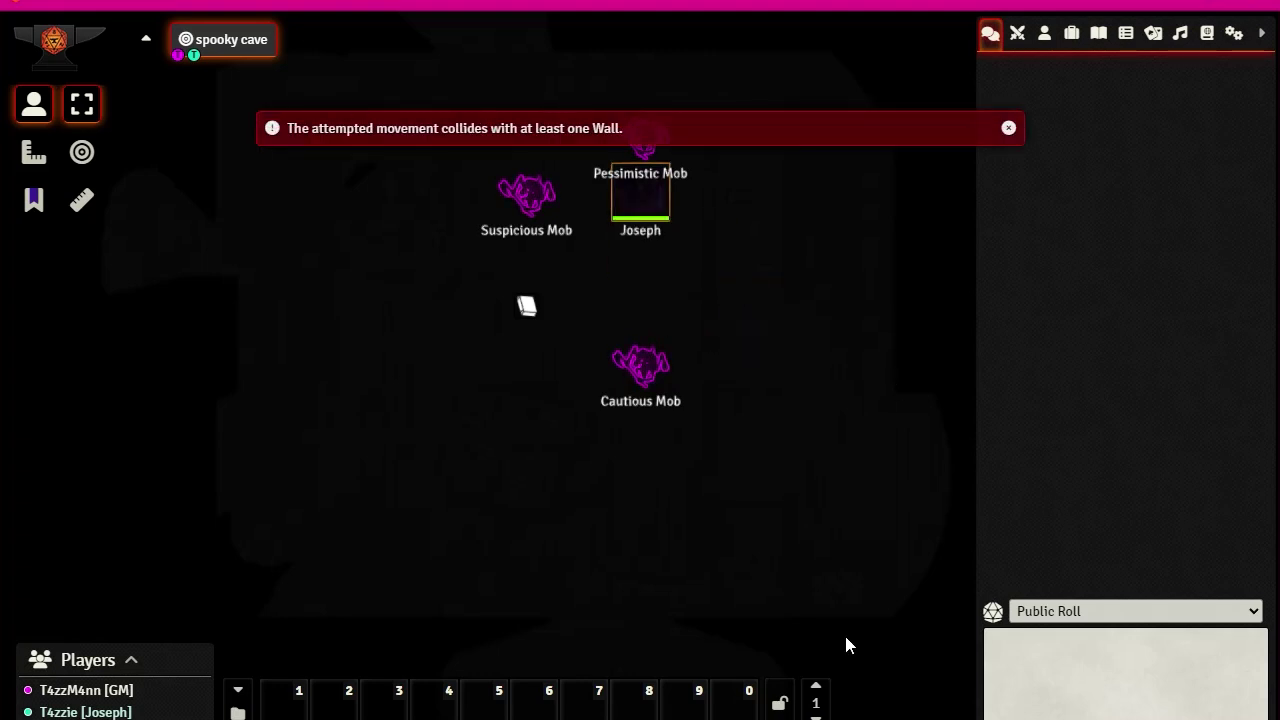
{"action": "left_click", "coordinate": [1008, 128]}
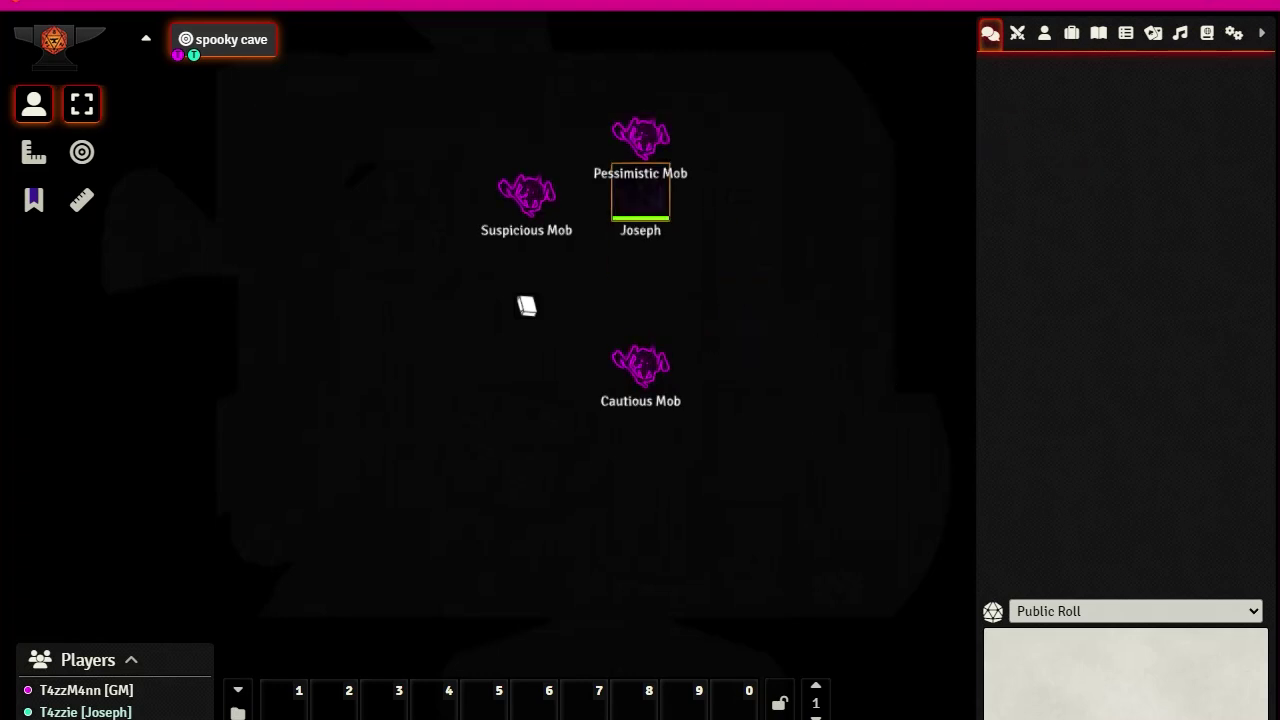
{"action": "left_click_drag", "start_coordinate": [642, 213], "coordinate": [700, 332]}
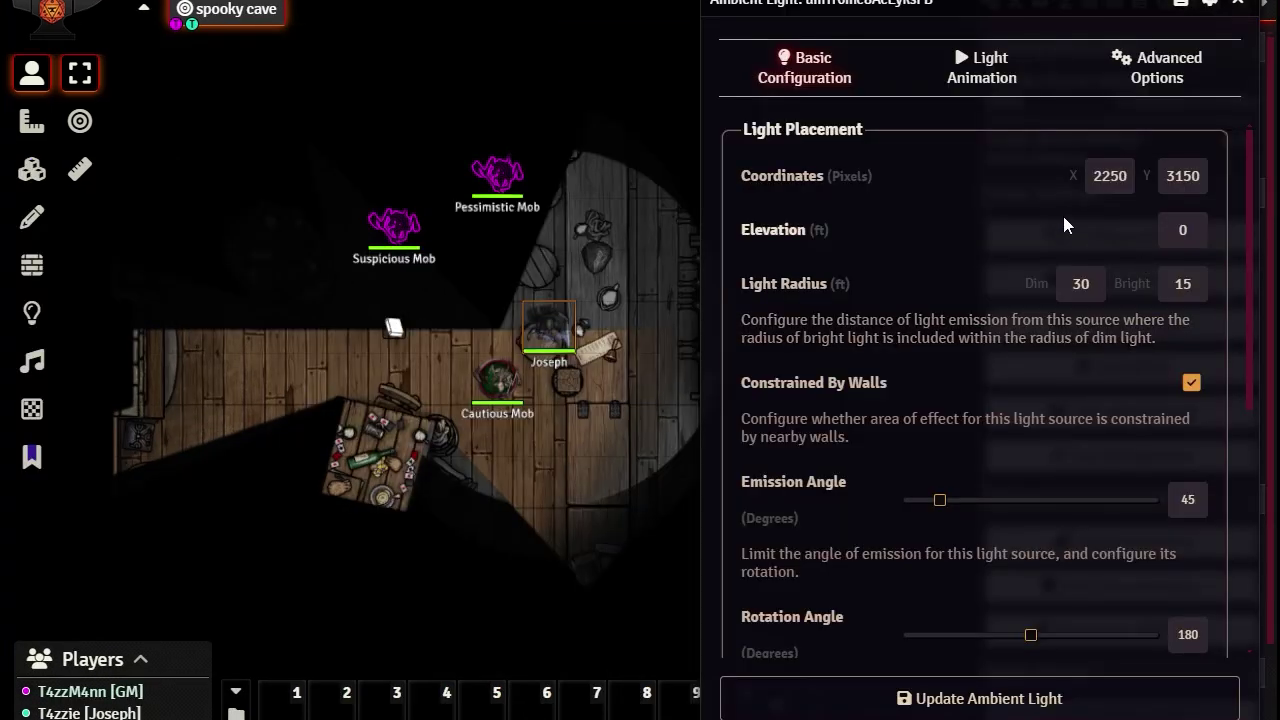
- Turn off the darkness source option for the cone light, set its light color to #ba69ab, and update the light
{"action": "scroll", "coordinate": [1099, 519], "scroll_direction": "down", "scroll_amount": 5}
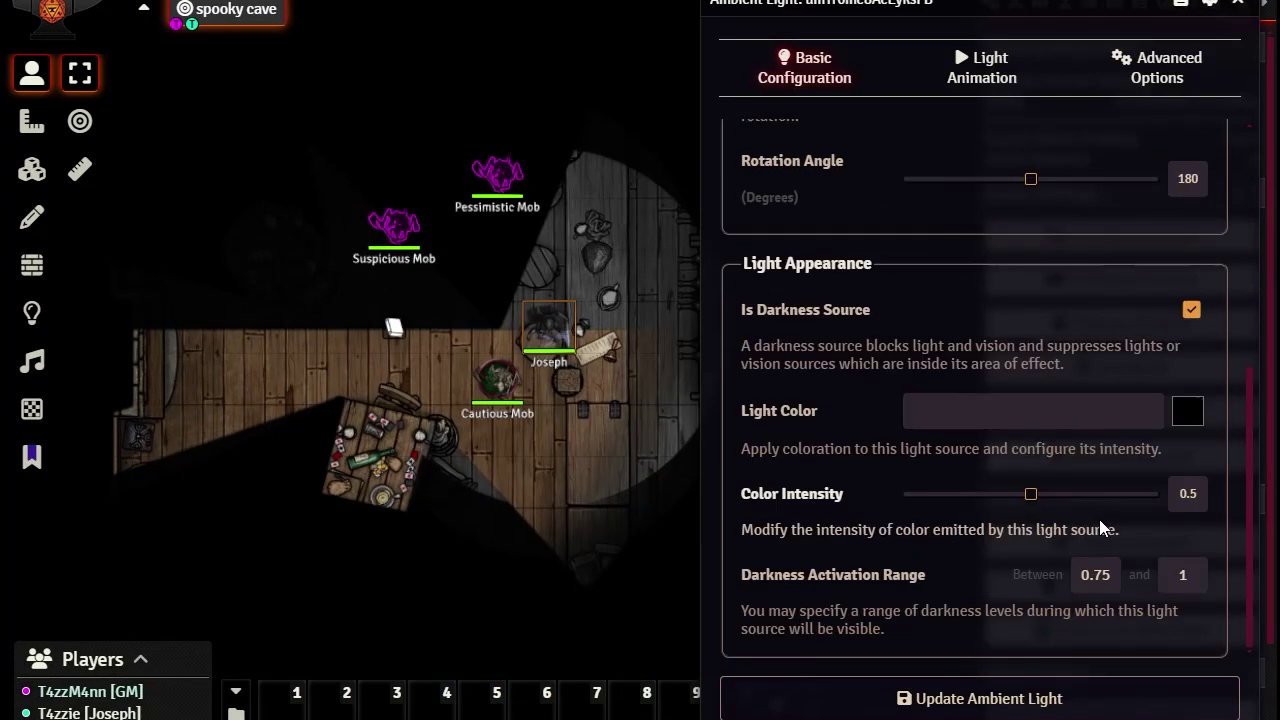
{"action": "left_click", "coordinate": [1192, 312]}
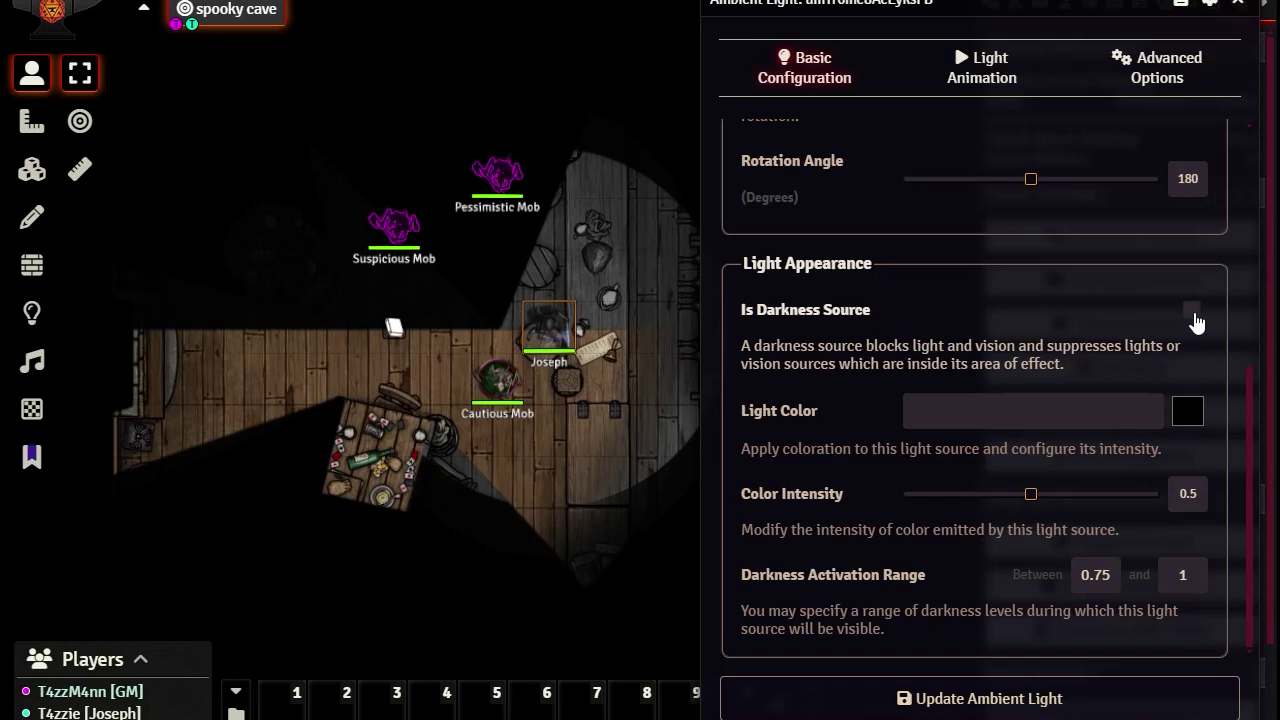
{"action": "left_click", "coordinate": [1190, 414]}
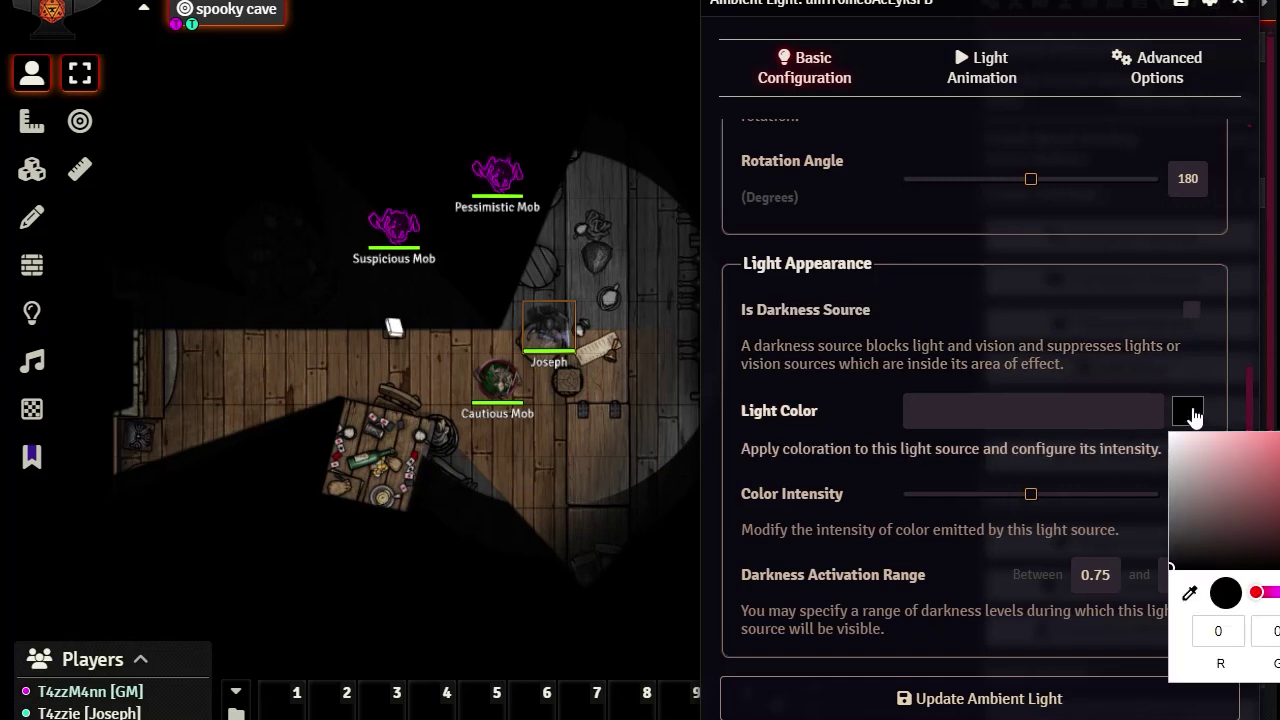
{"action": "left_click", "coordinate": [1270, 591]}
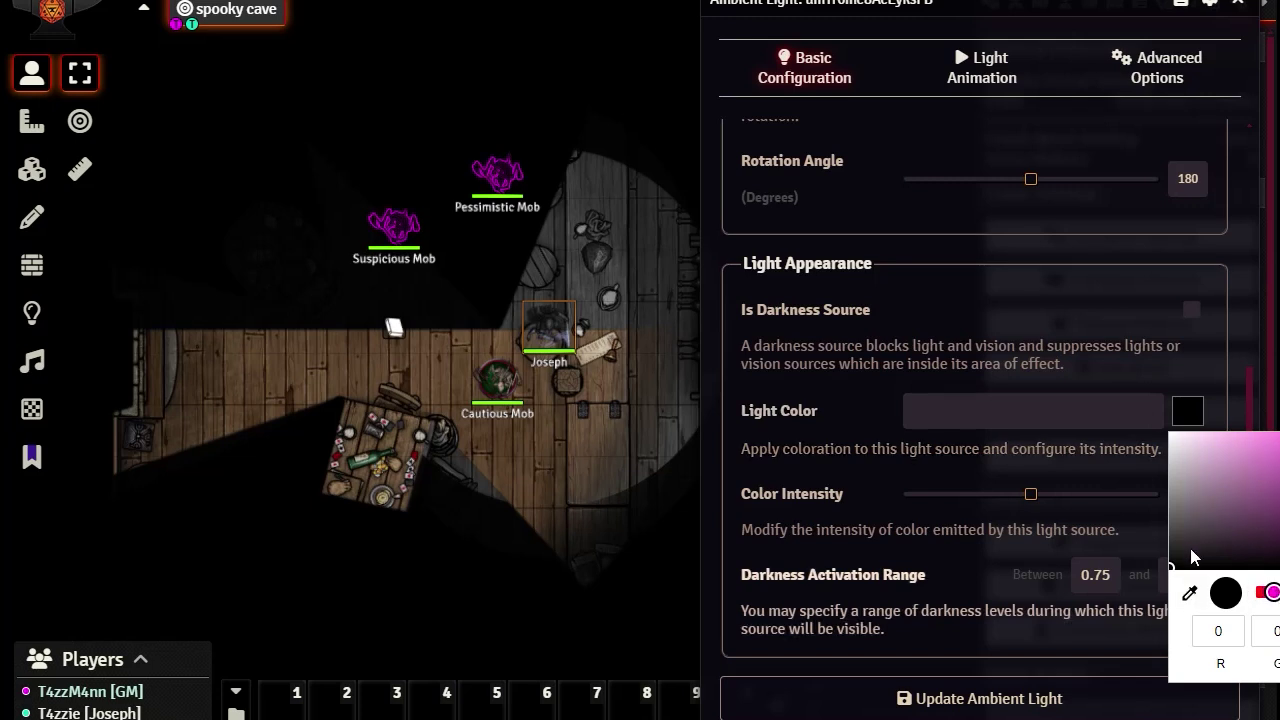
{"action": "left_click_drag", "start_coordinate": [1246, 531], "coordinate": [1270, 470]}
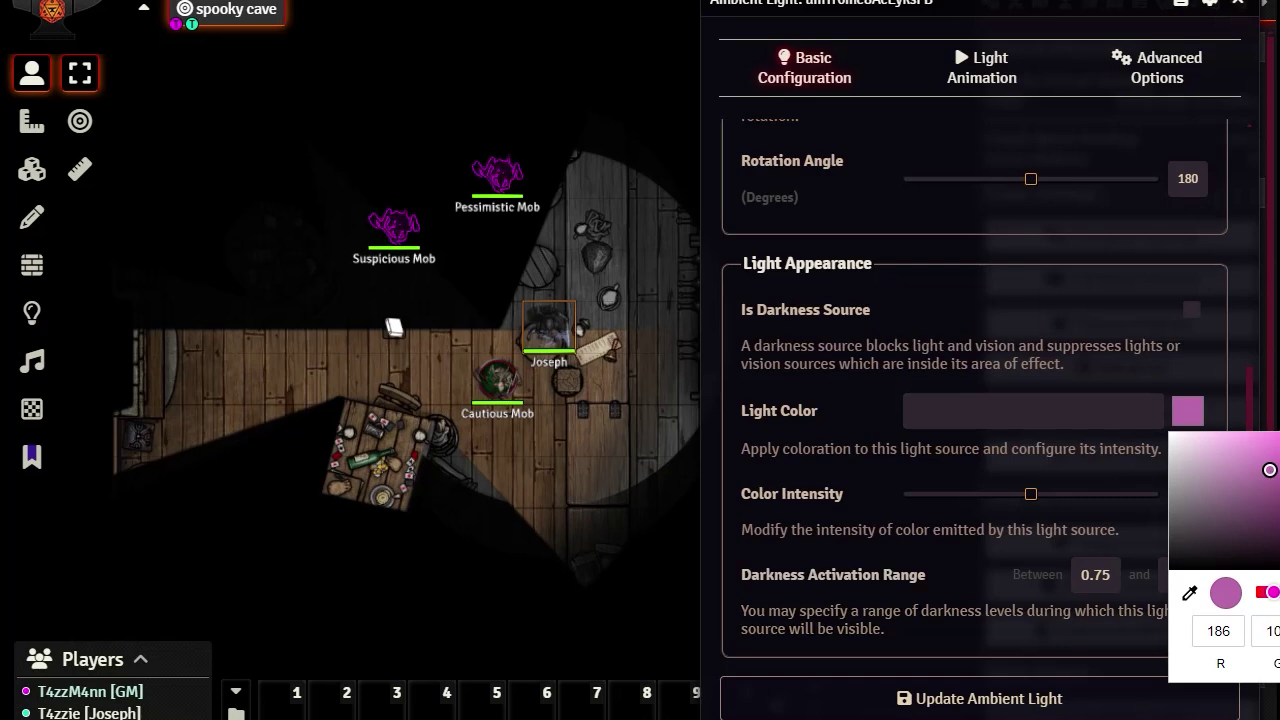
{"action": "left_click", "coordinate": [893, 456]}
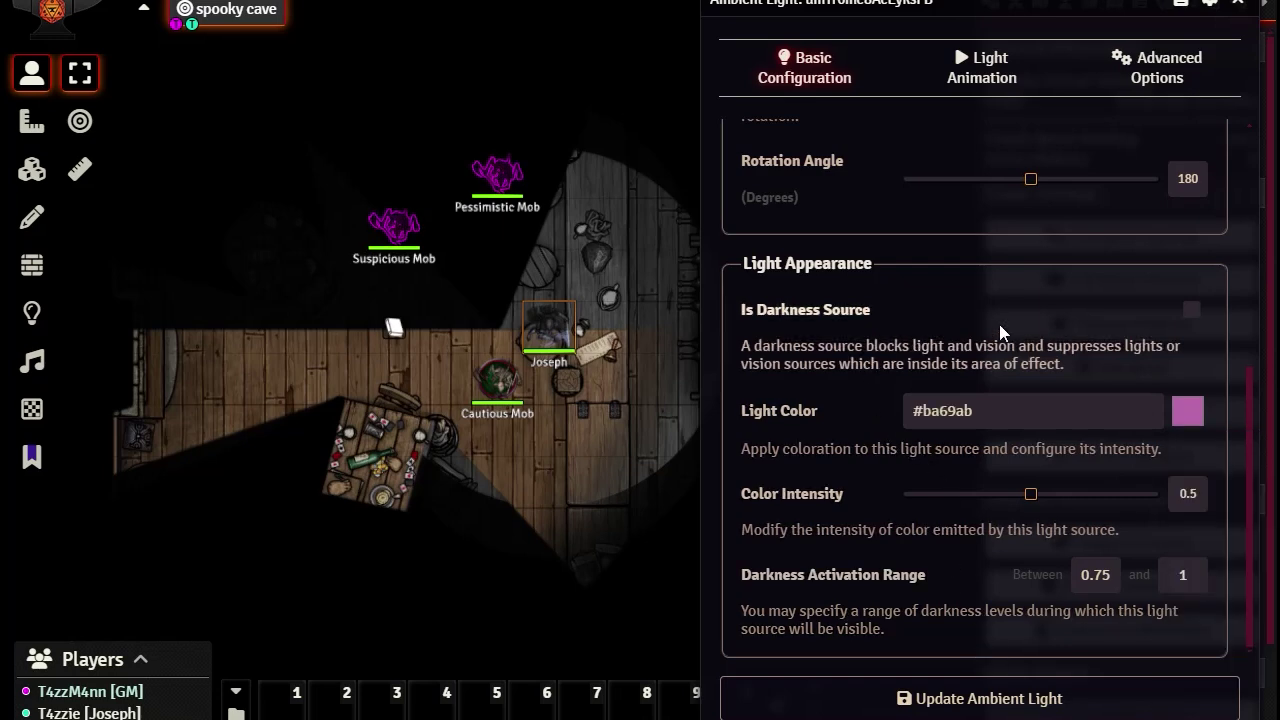
{"action": "left_click", "coordinate": [985, 698]}
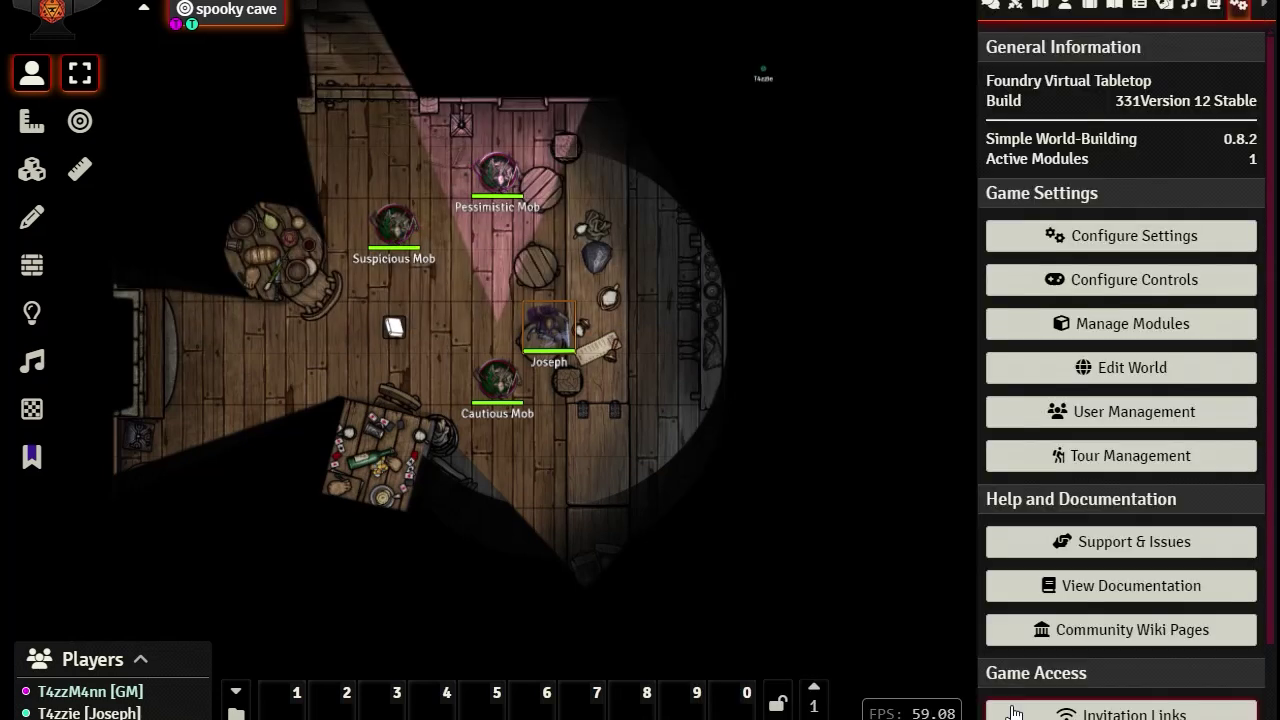
- Examine the purple cone on the map and reopen its light configuration at the light appearance settings
{"action": "scroll", "coordinate": [461, 159], "scroll_direction": "up", "scroll_amount": 5}
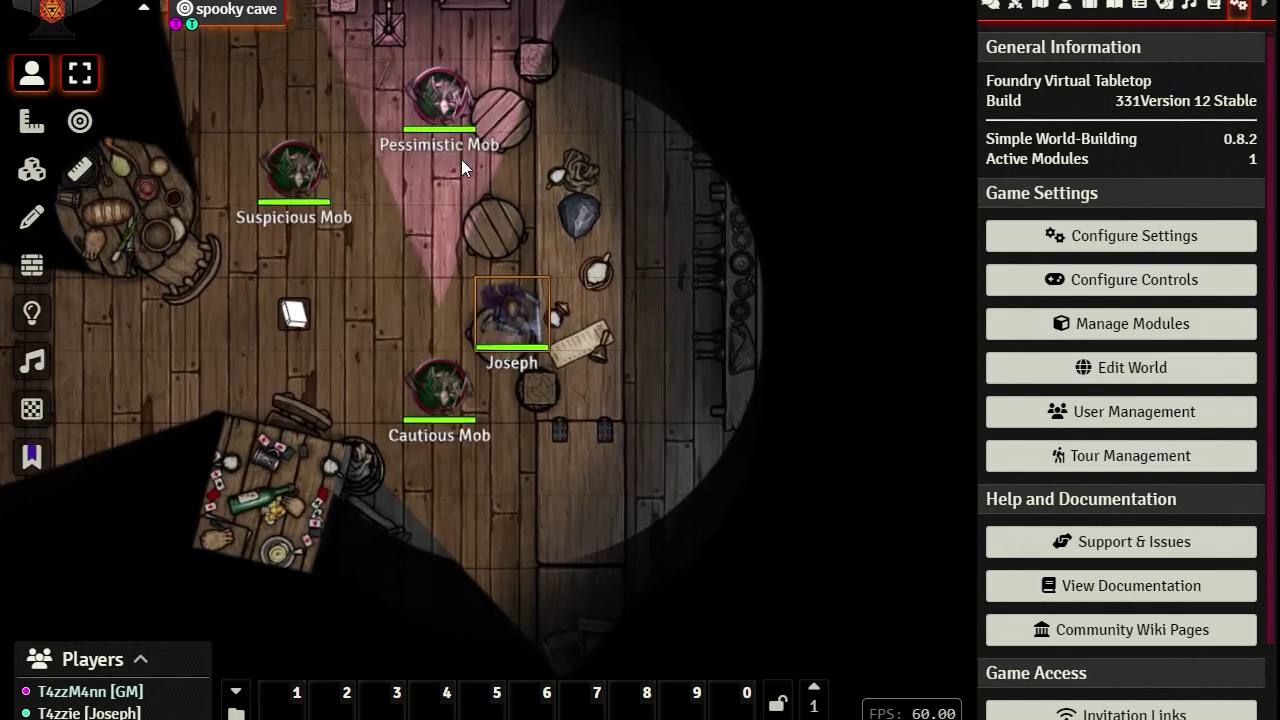
{"action": "scroll", "coordinate": [461, 159], "scroll_direction": "down", "scroll_amount": 3}
{"action": "left_click_drag", "start_coordinate": [524, 218], "coordinate": [540, 291]}
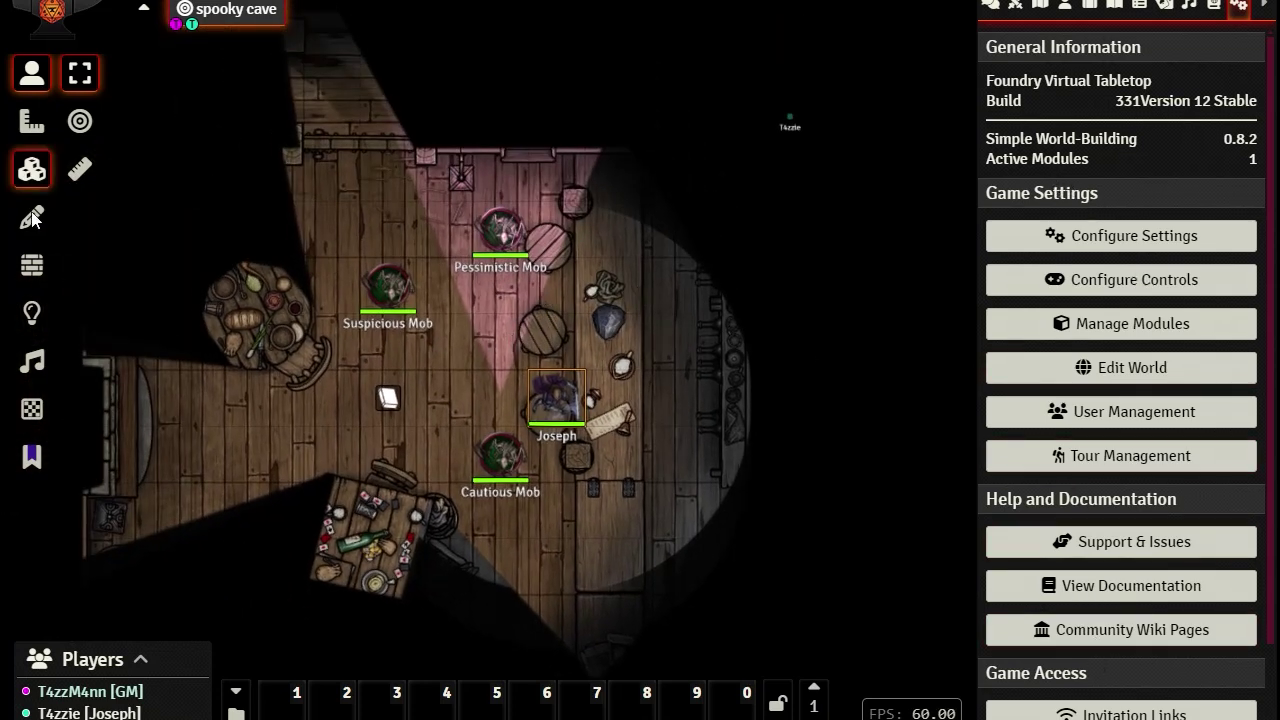
{"action": "left_click", "coordinate": [32, 312]}
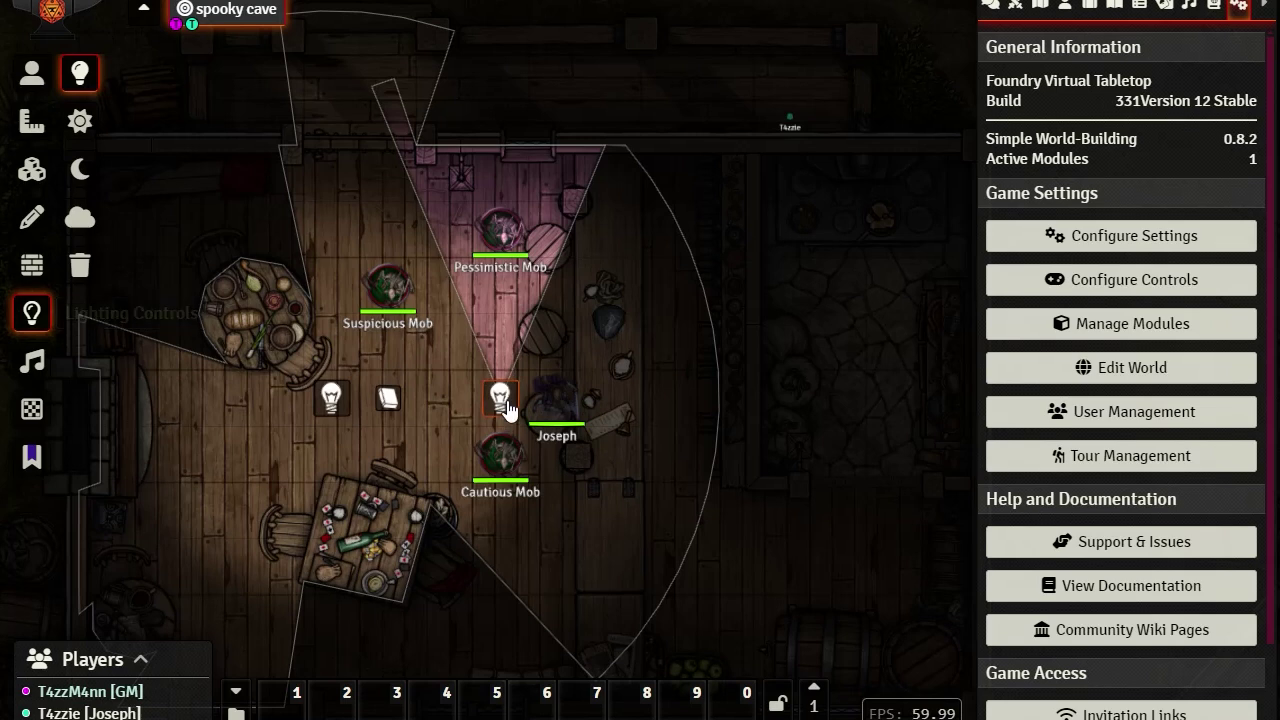
{"action": "double_click", "coordinate": [506, 403]}
{"action": "scroll", "coordinate": [1037, 478], "scroll_direction": "down", "scroll_amount": 5}
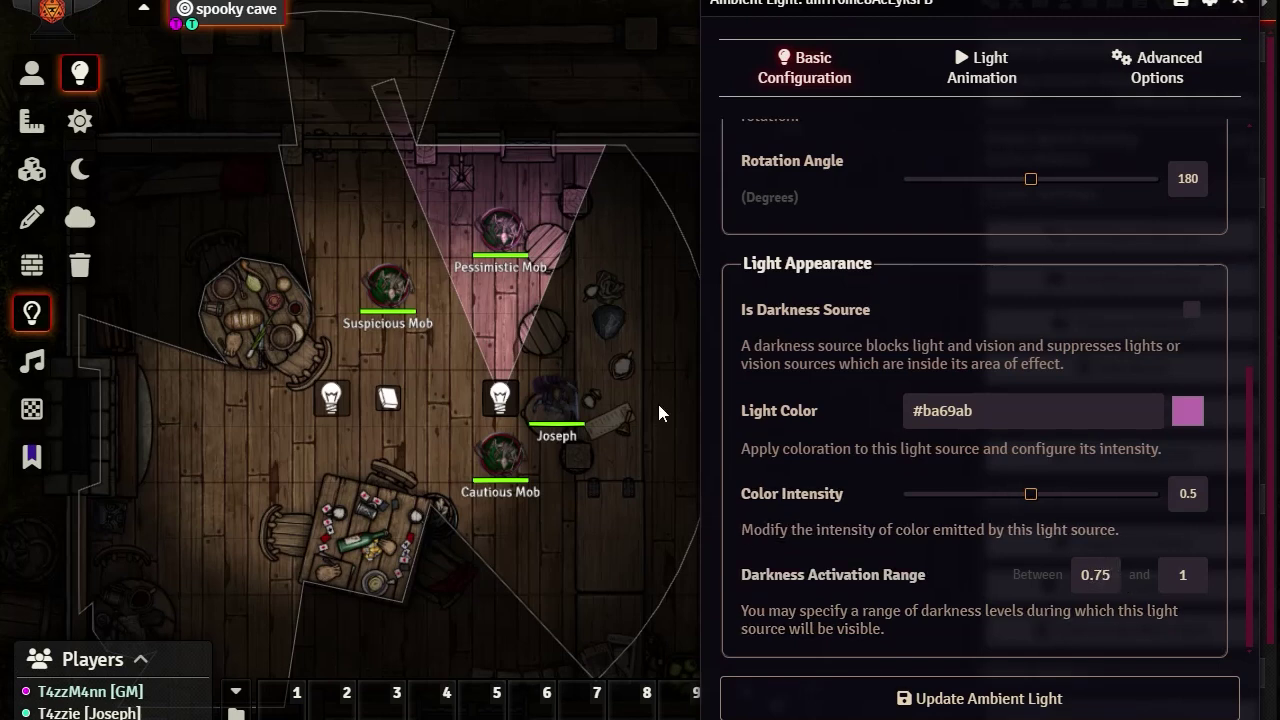
- Set the western tavern light's color intensity to 0.5 and the start of its darkness activation range to .5, and update it
{"action": "double_click", "coordinate": [338, 400]}
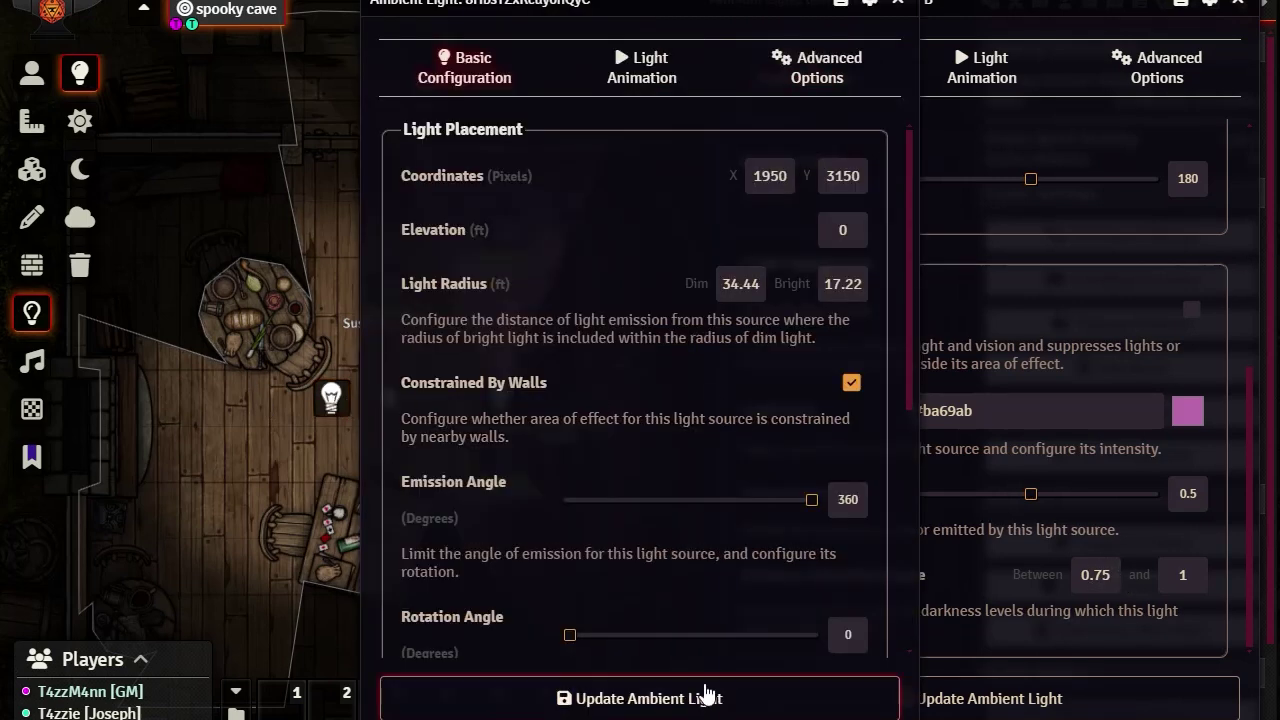
{"action": "scroll", "coordinate": [806, 495], "scroll_direction": "down", "scroll_amount": 5}
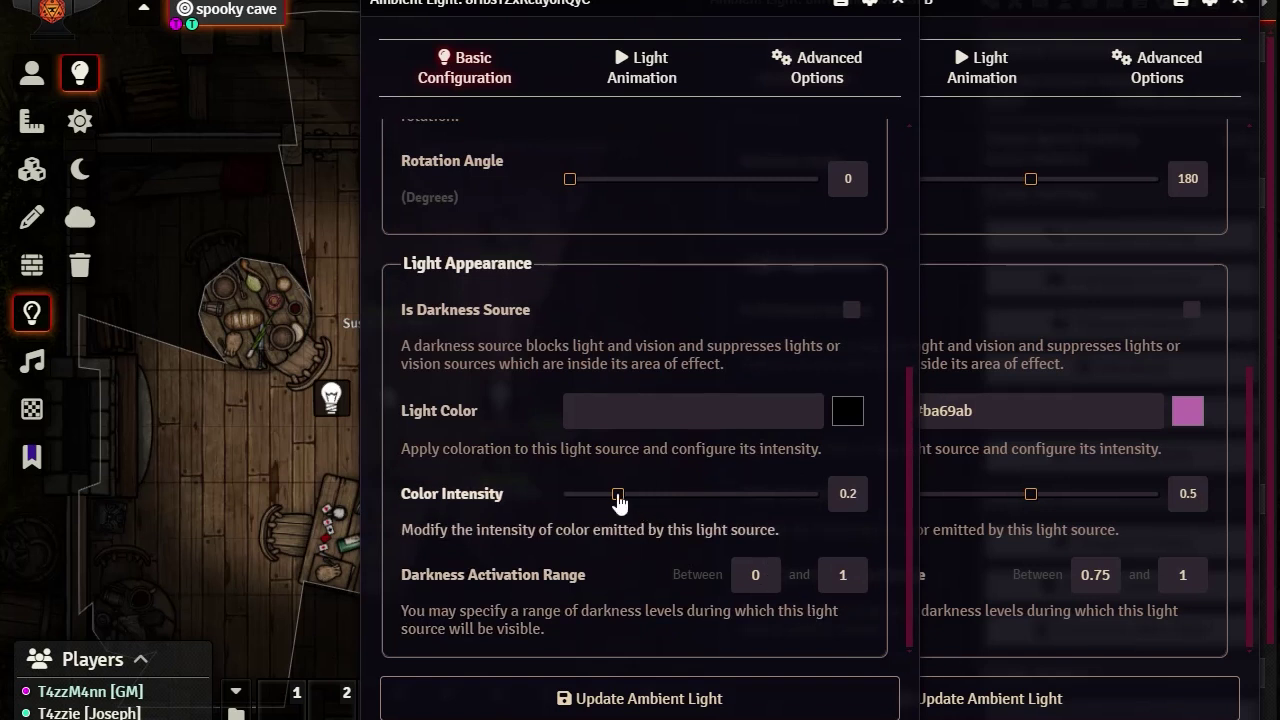
{"action": "left_click_drag", "start_coordinate": [618, 498], "coordinate": [690, 500]}
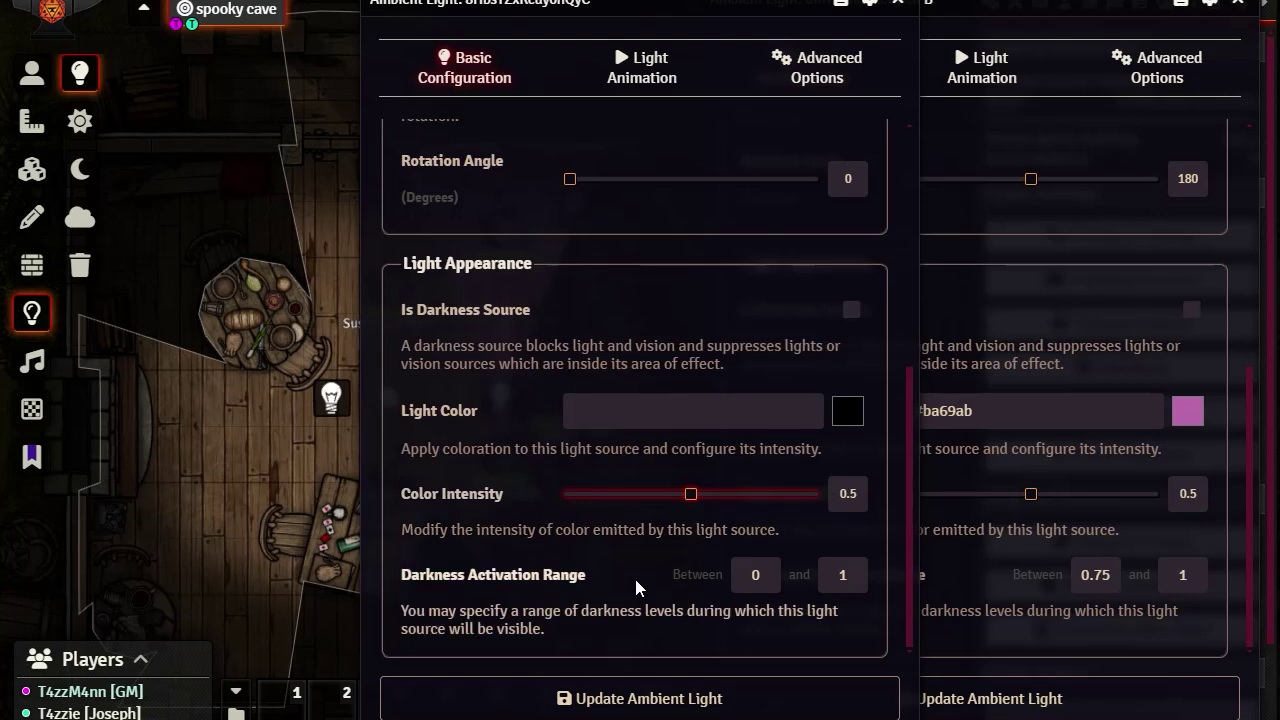
{"action": "left_click", "coordinate": [773, 575]}
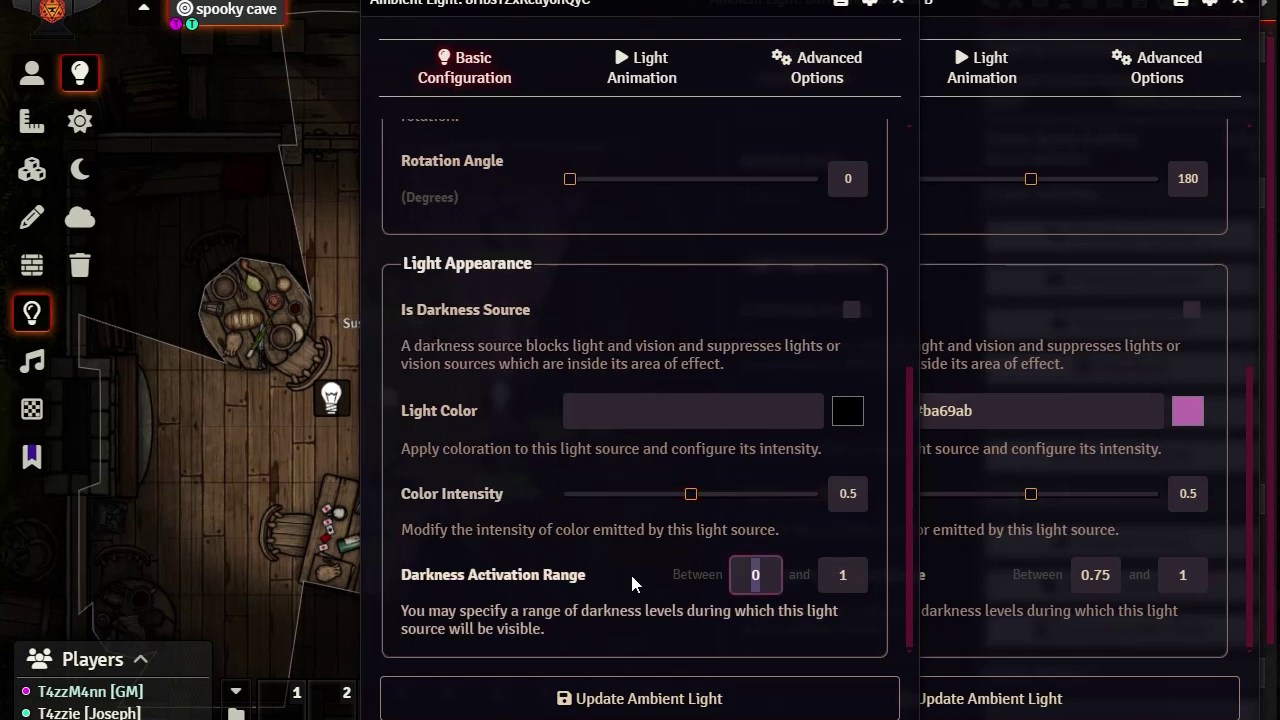
{"action": "type", "text": ".5"}
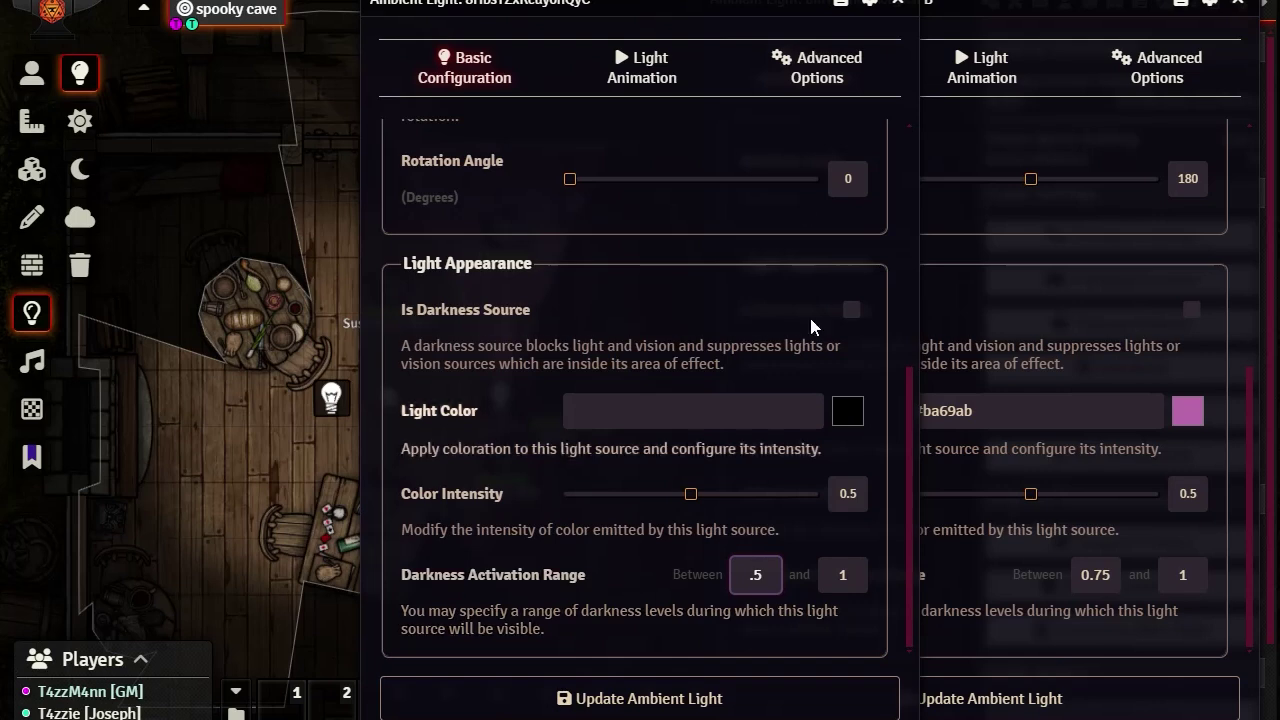
{"action": "left_click", "coordinate": [660, 698]}
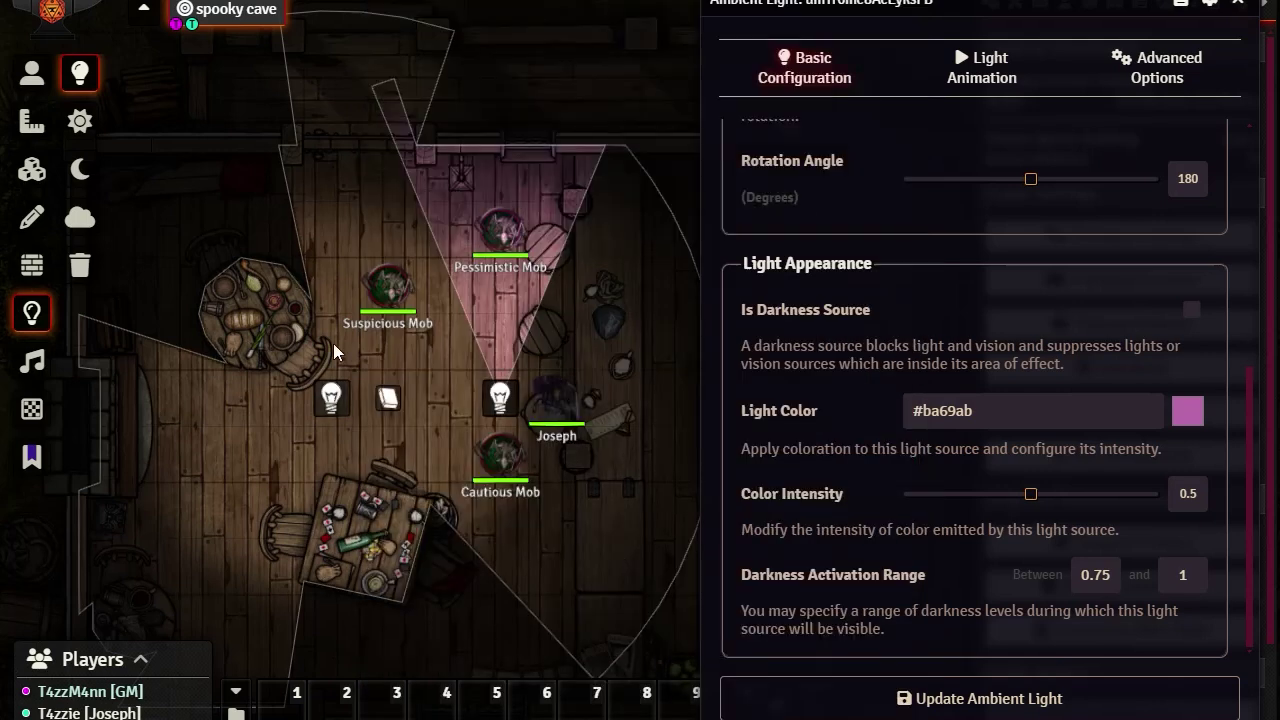
- Close the purple light's configuration and move the western tavern light up between the round food table and Suspicious Mob
{"action": "left_click", "coordinate": [331, 397]}
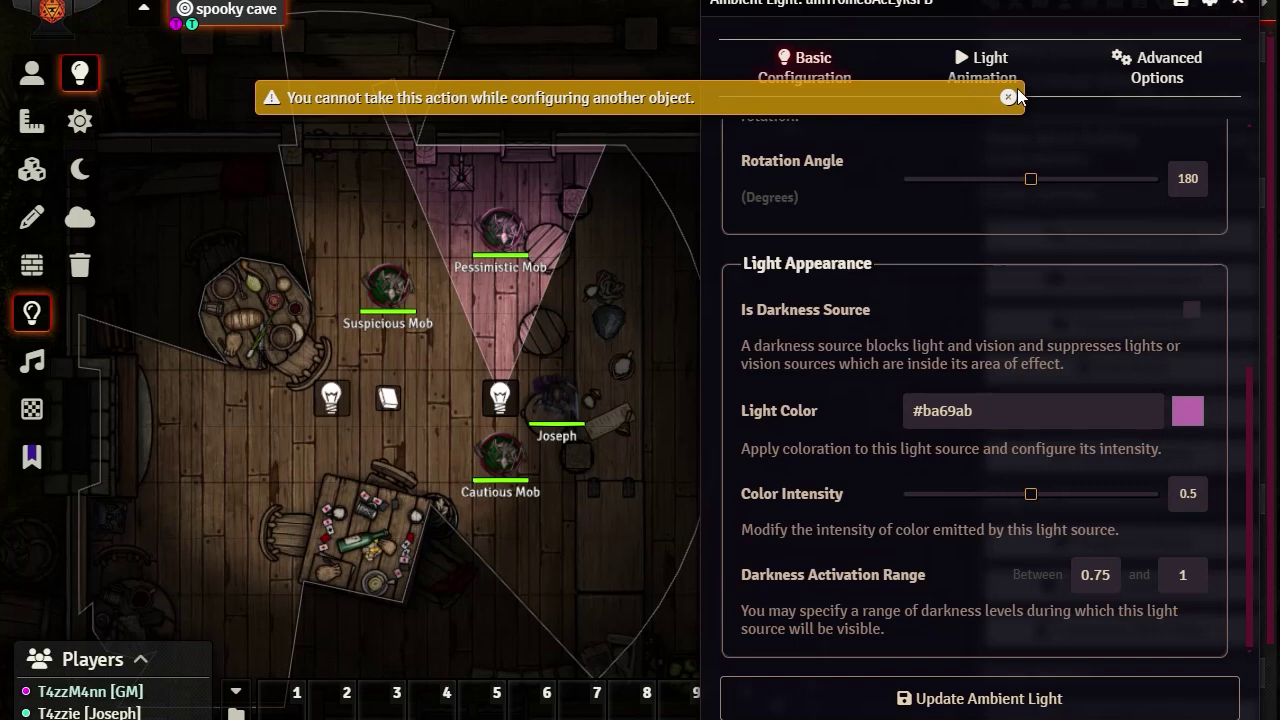
{"action": "key", "text": "Escape"}
{"action": "left_click_drag", "start_coordinate": [333, 382], "coordinate": [331, 313]}
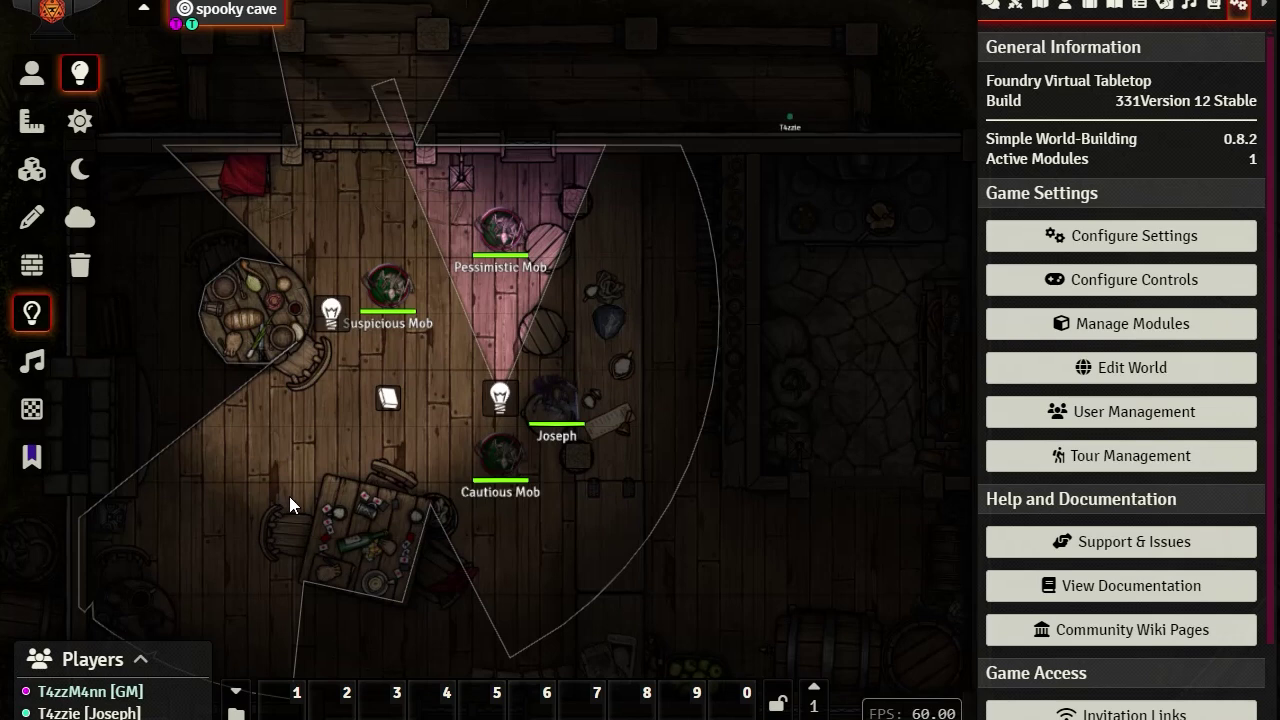
- Draw a new light west of the card table with about 19 ft dim and 10 ft bright radius, and transition the scene to daylight
{"action": "left_click_drag", "start_coordinate": [289, 496], "coordinate": [461, 631]}
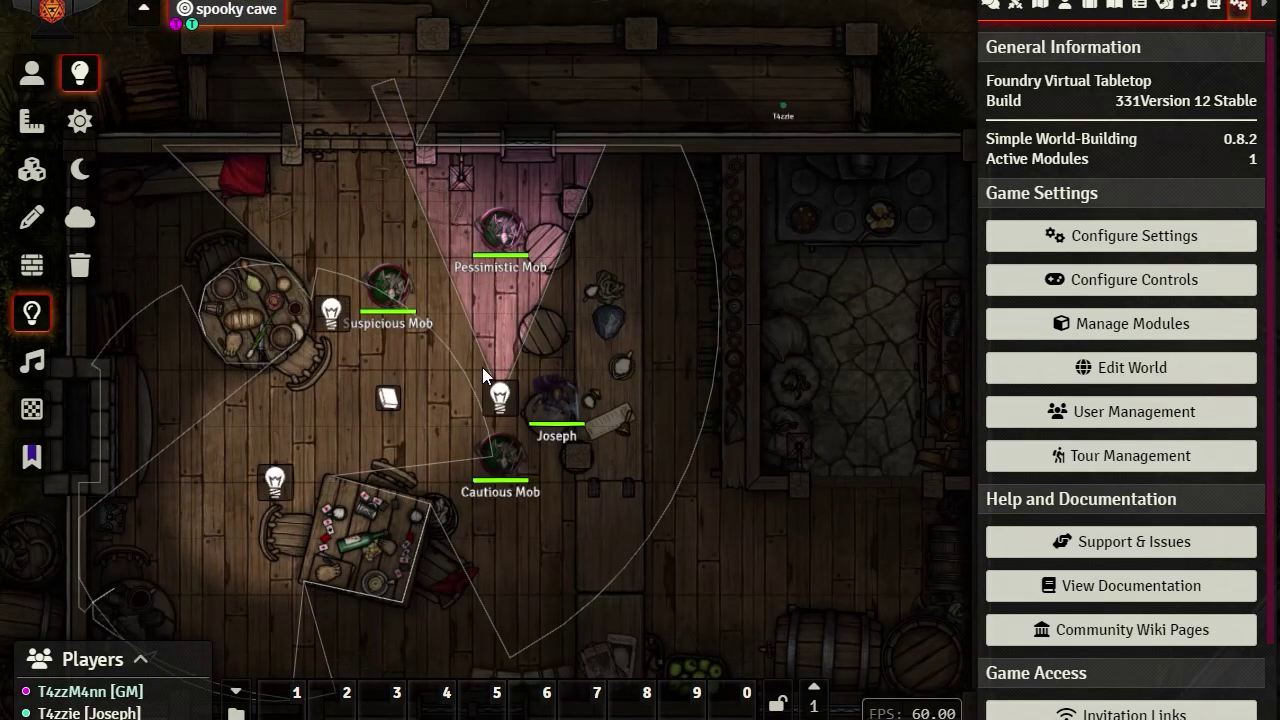
{"action": "right_click", "coordinate": [500, 397]}
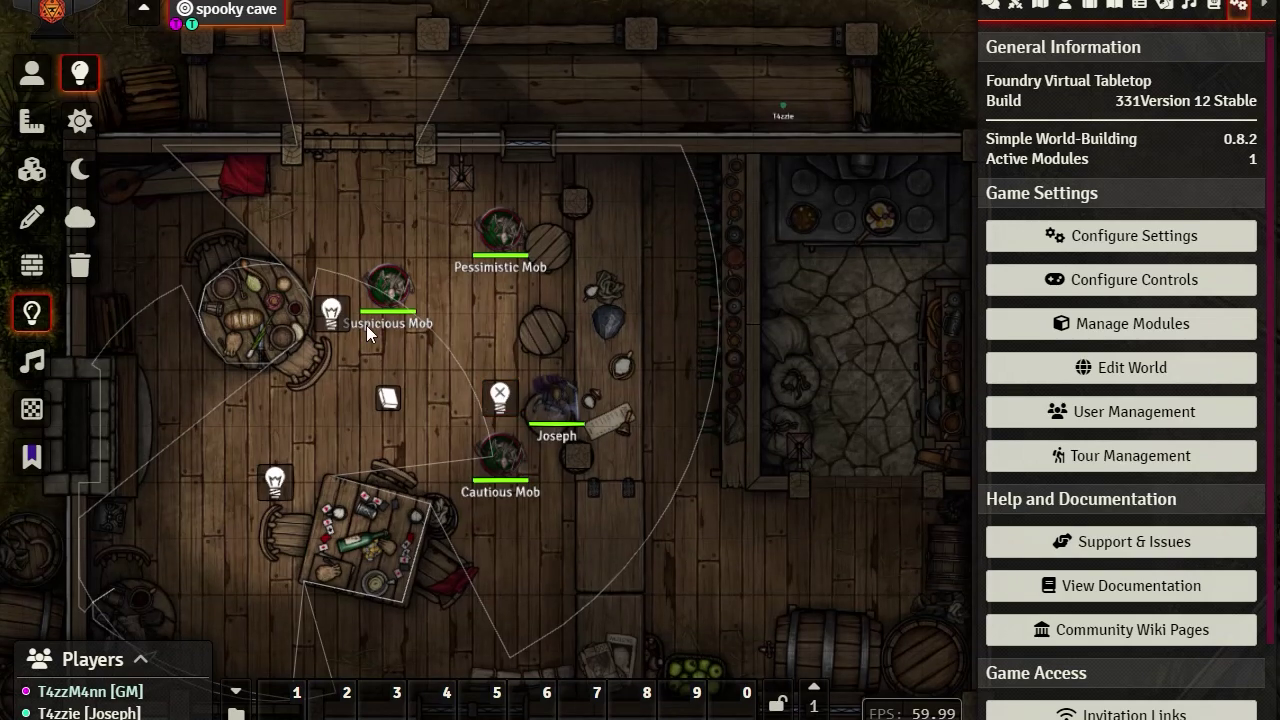
{"action": "right_click", "coordinate": [331, 312]}
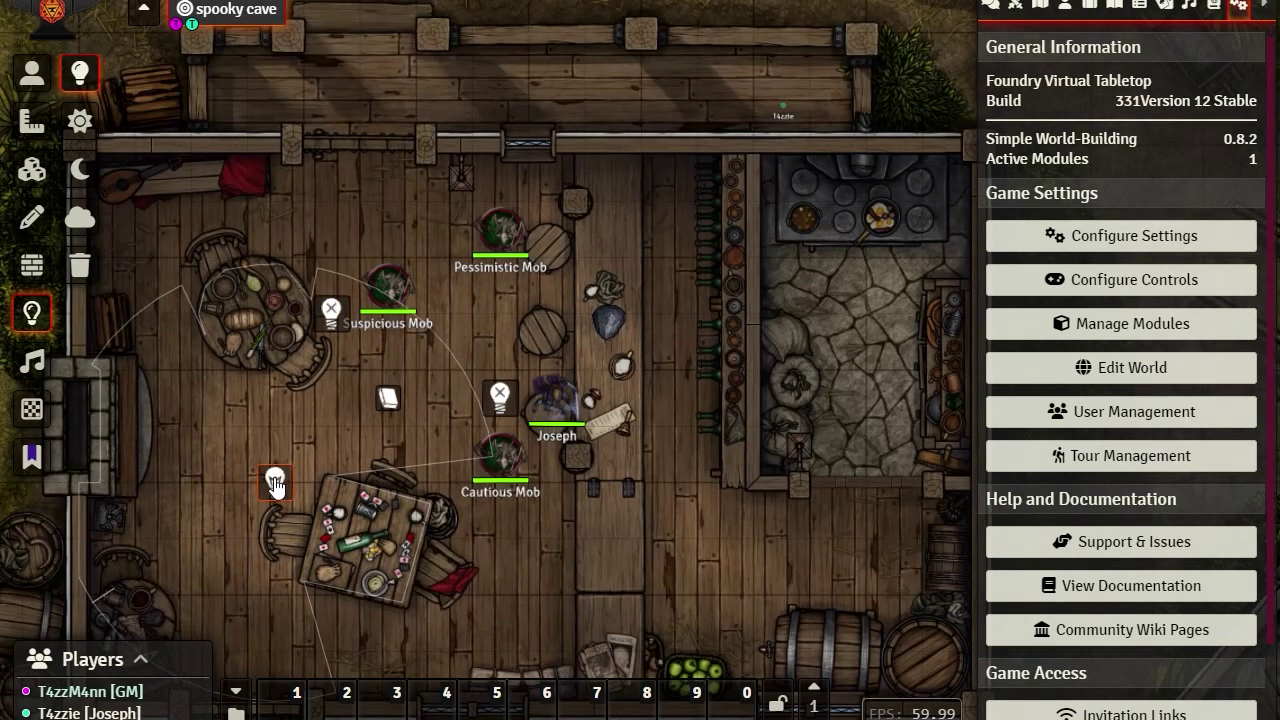
- Set the start of the new light's darkness activation range to .89 and update the light
{"action": "double_click", "coordinate": [275, 482]}
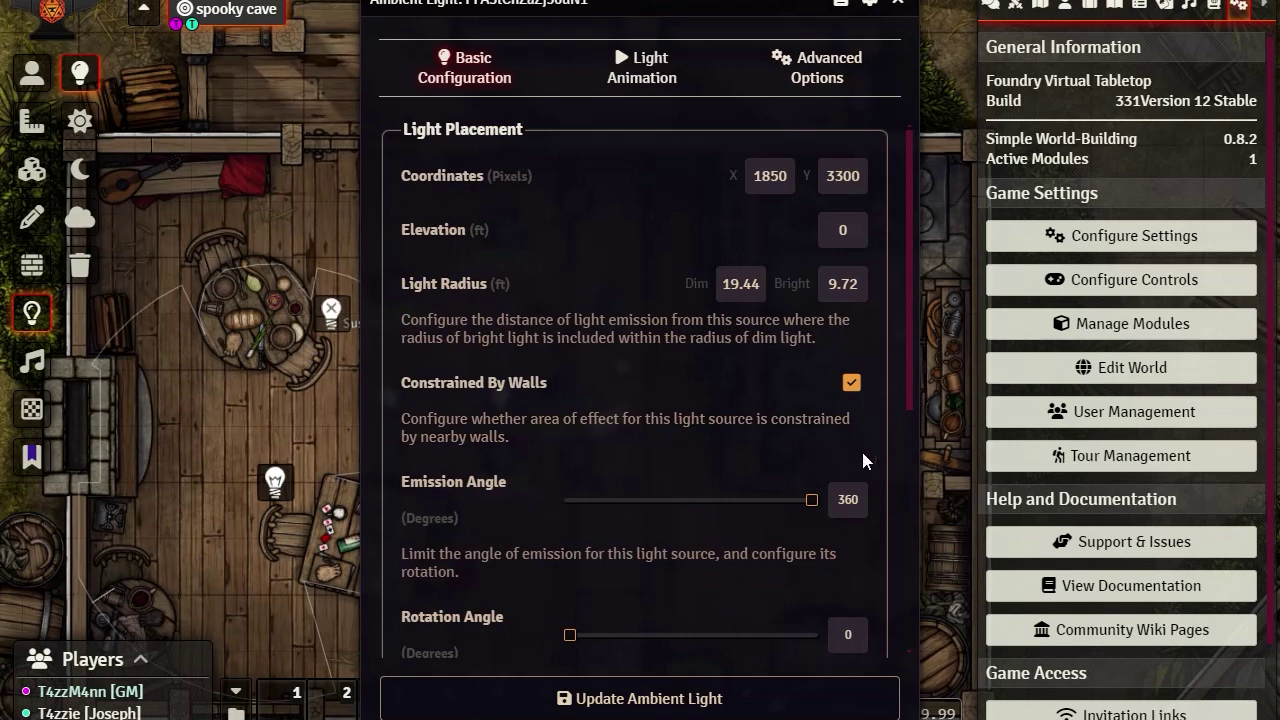
{"action": "scroll", "coordinate": [788, 555], "scroll_direction": "down", "scroll_amount": 5}
{"action": "scroll", "coordinate": [968, 492], "scroll_direction": "down", "scroll_amount": 6}
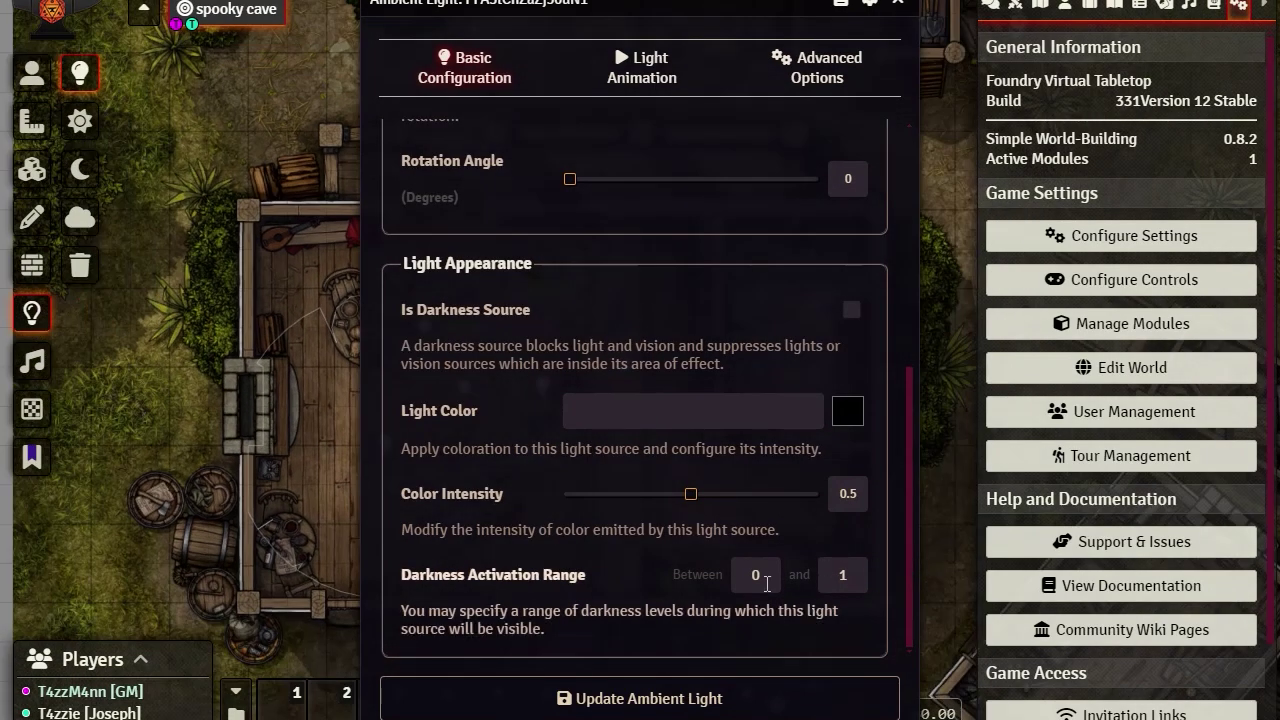
{"action": "left_click_drag", "start_coordinate": [766, 576], "coordinate": [606, 573]}
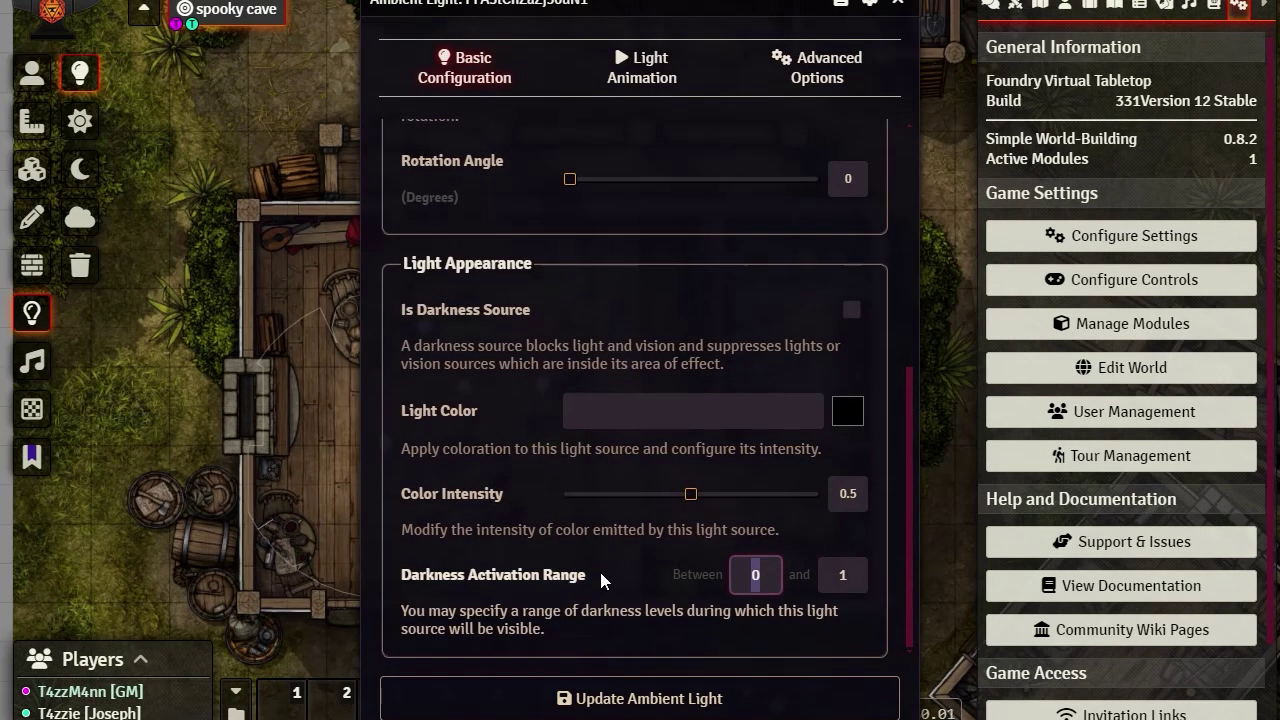
{"action": "type", "text": ".89"}
{"action": "left_click", "coordinate": [640, 698]}
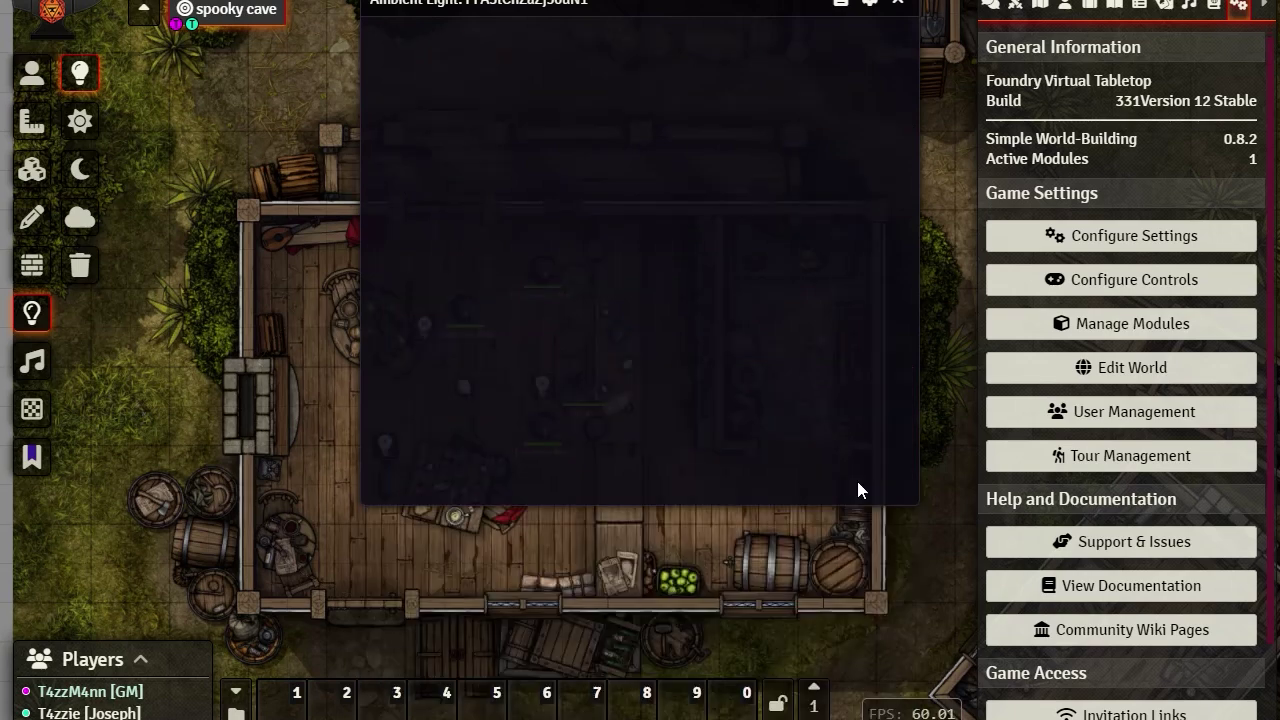
- Transition the scene back to darkness to check the three lights' activation ranges
{"action": "scroll", "coordinate": [738, 441], "scroll_direction": "up", "scroll_amount": 4}
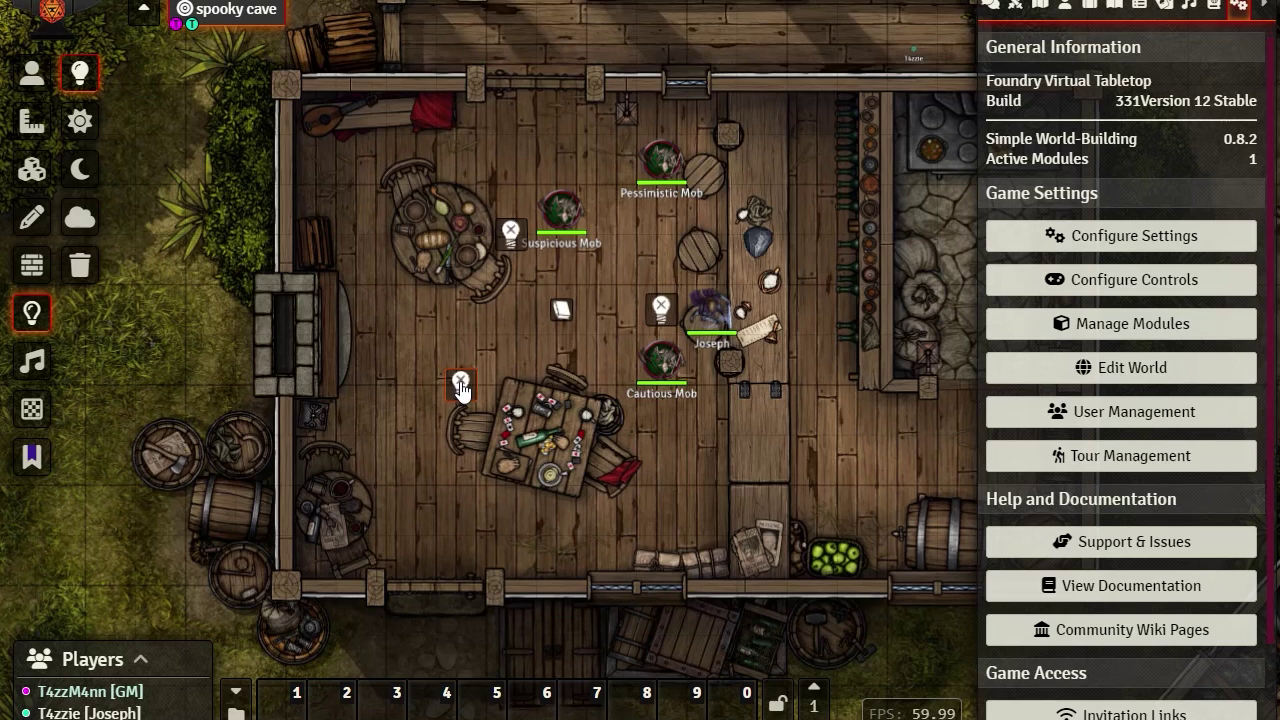
{"action": "right_click", "coordinate": [460, 388]}
{"action": "right_click", "coordinate": [462, 388]}
{"action": "right_click", "coordinate": [510, 232]}
{"action": "right_click", "coordinate": [510, 232]}
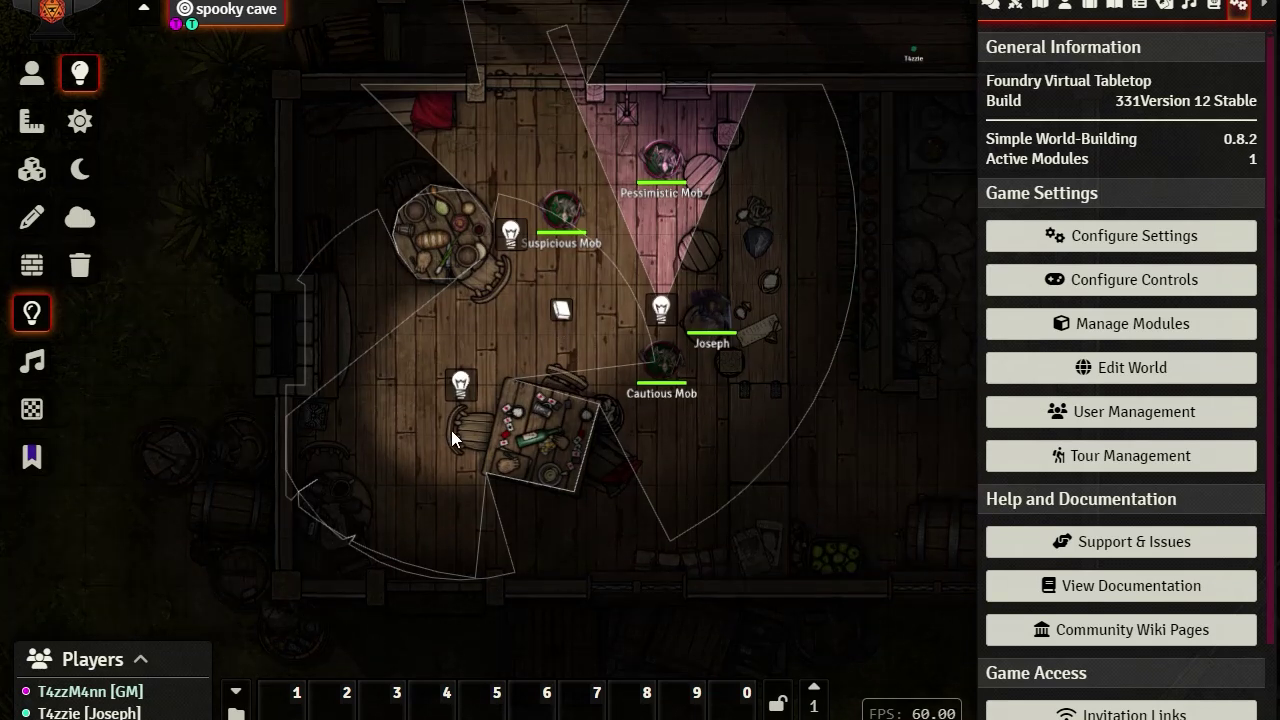
- Open the purple light's configuration and review its basic and animation settings
{"action": "double_click", "coordinate": [662, 309]}
{"action": "scroll", "coordinate": [990, 370], "scroll_direction": "down", "scroll_amount": 5}
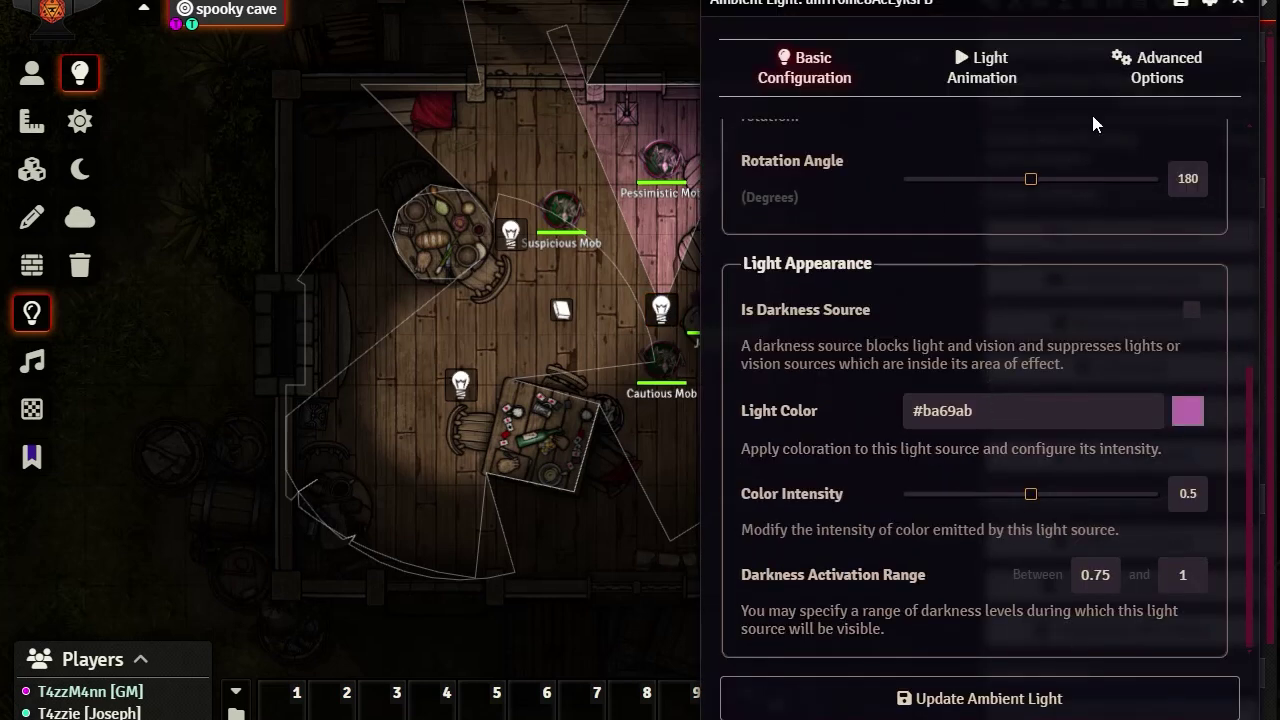
{"action": "scroll", "coordinate": [984, 324], "scroll_direction": "up", "scroll_amount": 5}
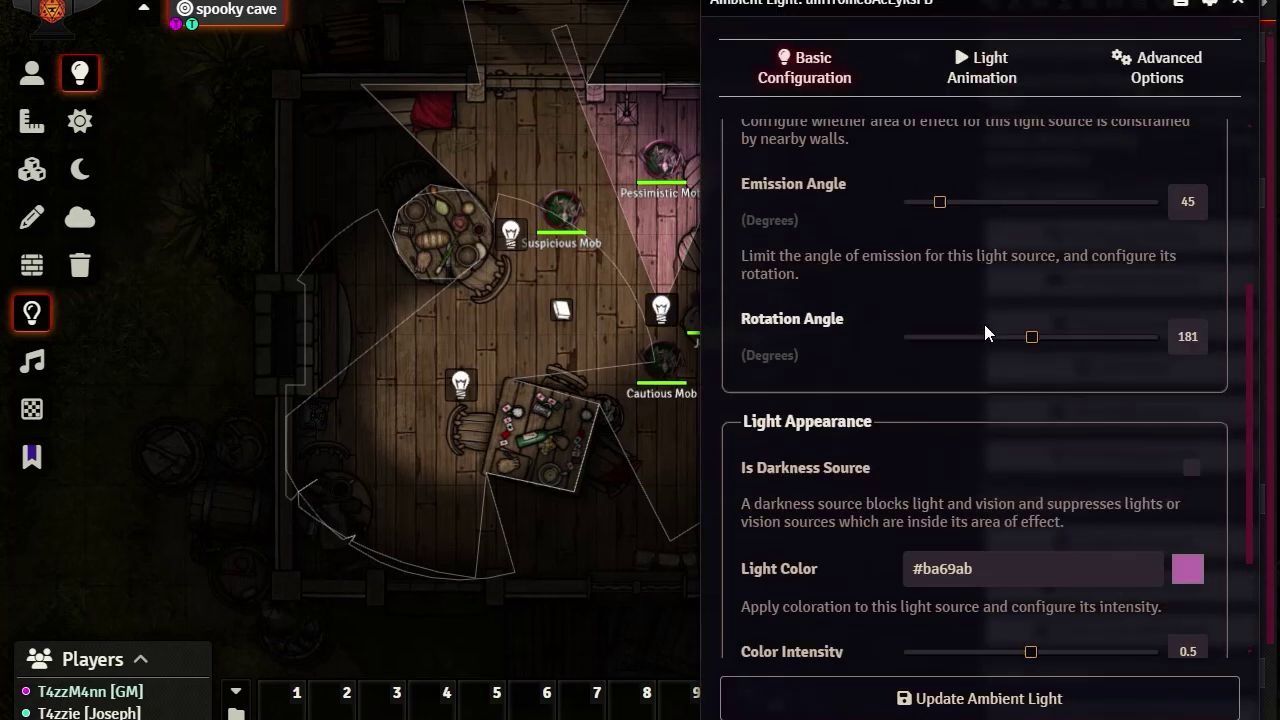
{"action": "left_click", "coordinate": [976, 88]}
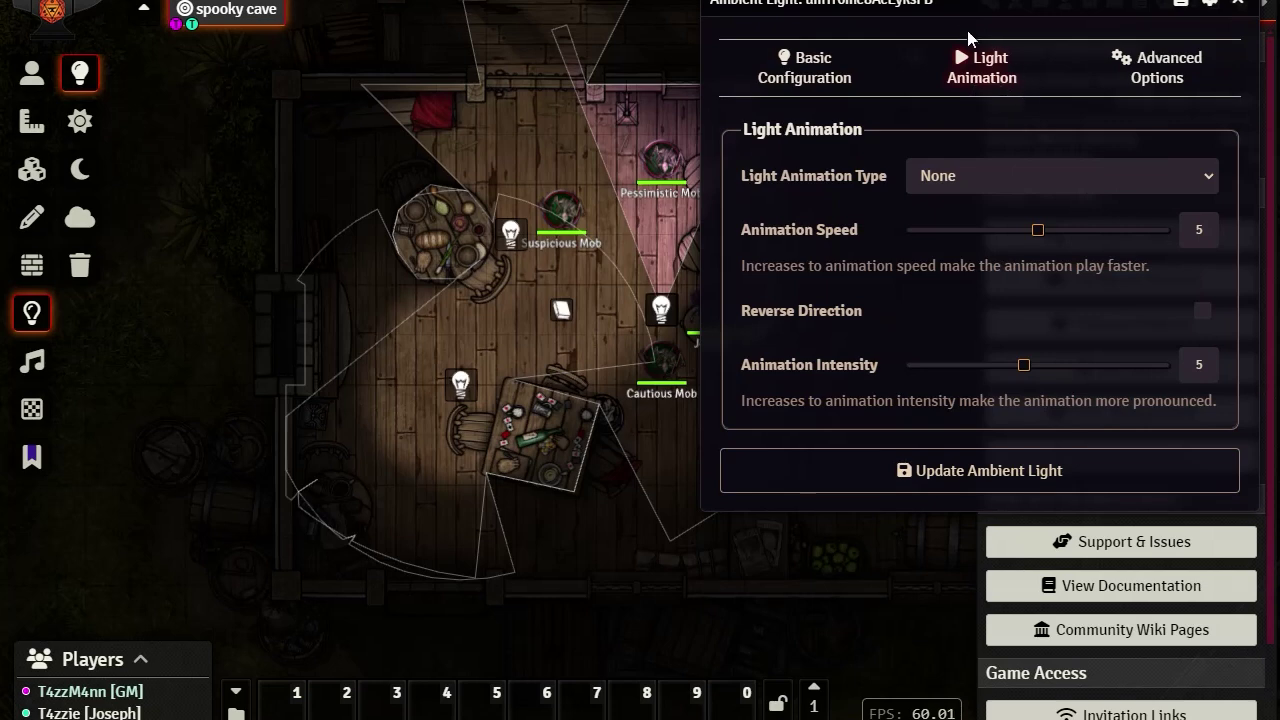
{"action": "mouse_move", "coordinate": [1071, 1]}
{"action": "left_mouse_down"}
{"action": "mouse_move", "coordinate": [1093, 56]}
{"action": "mouse_move", "coordinate": [1093, 1]}
{"action": "left_mouse_up"}
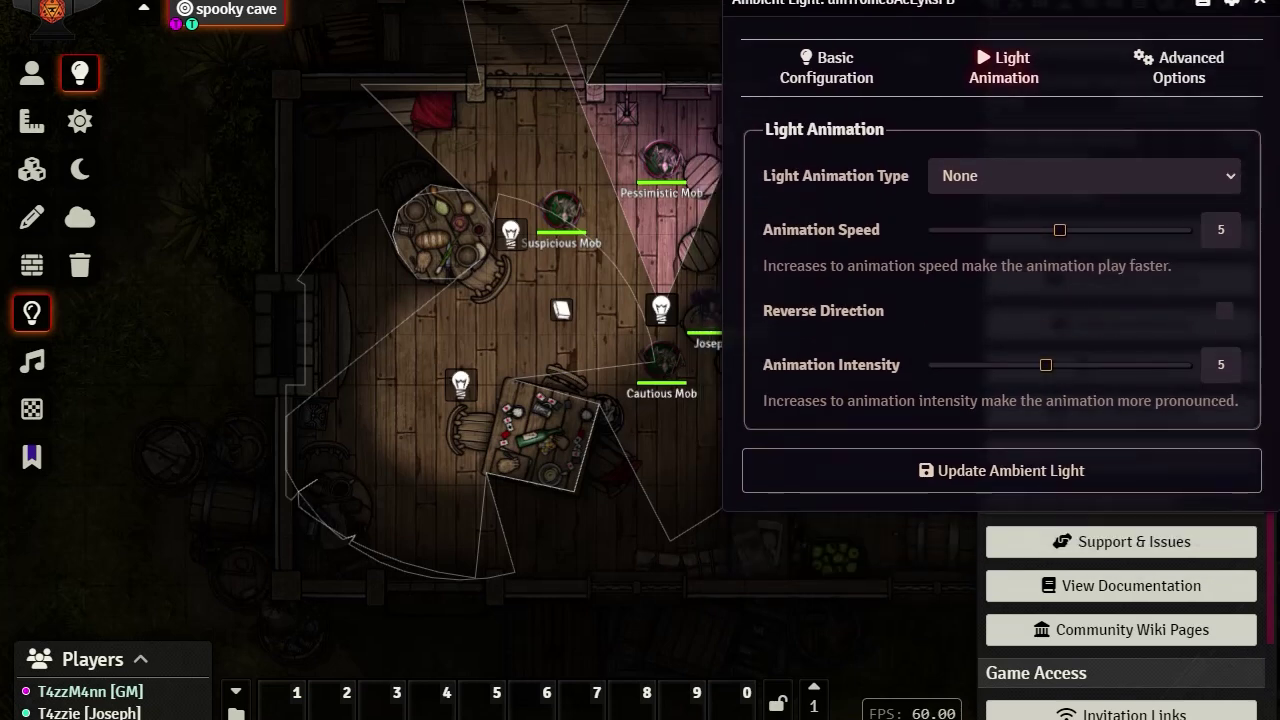
{"action": "left_click", "coordinate": [851, 77]}
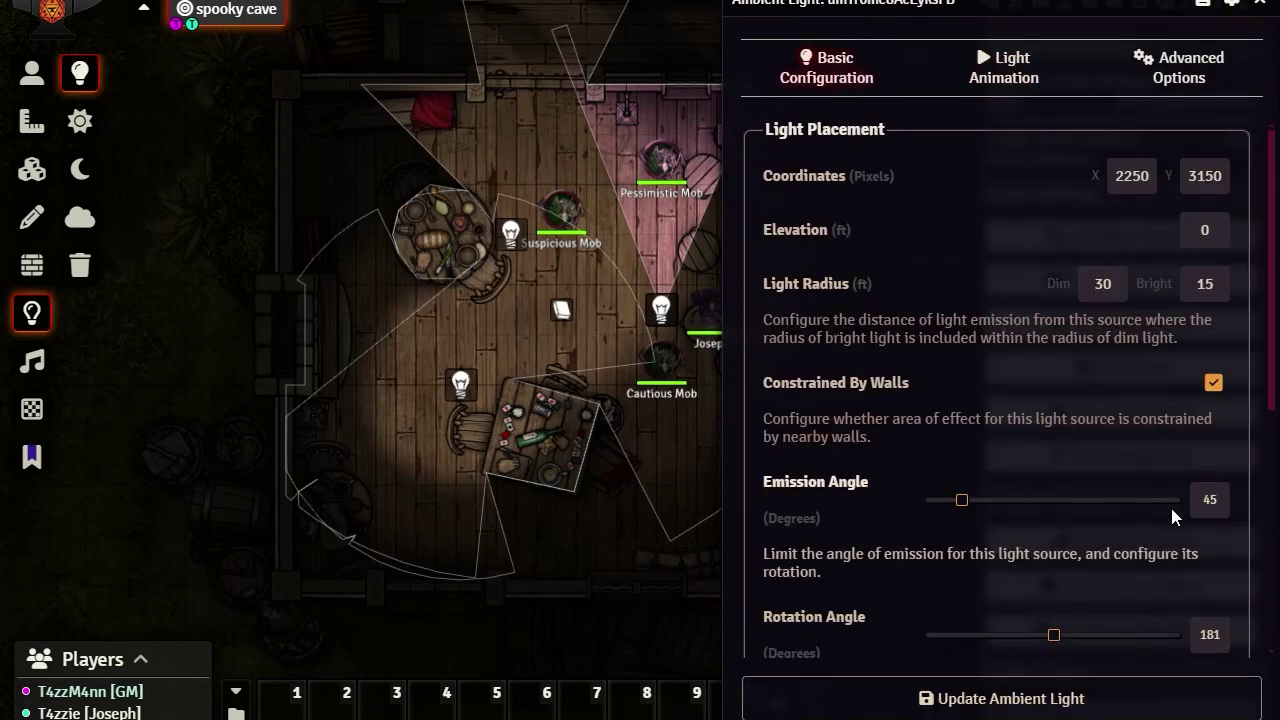
{"action": "scroll", "coordinate": [1170, 504], "scroll_direction": "down", "scroll_amount": 1}
{"action": "scroll", "coordinate": [845, 510], "scroll_direction": "down", "scroll_amount": 5}
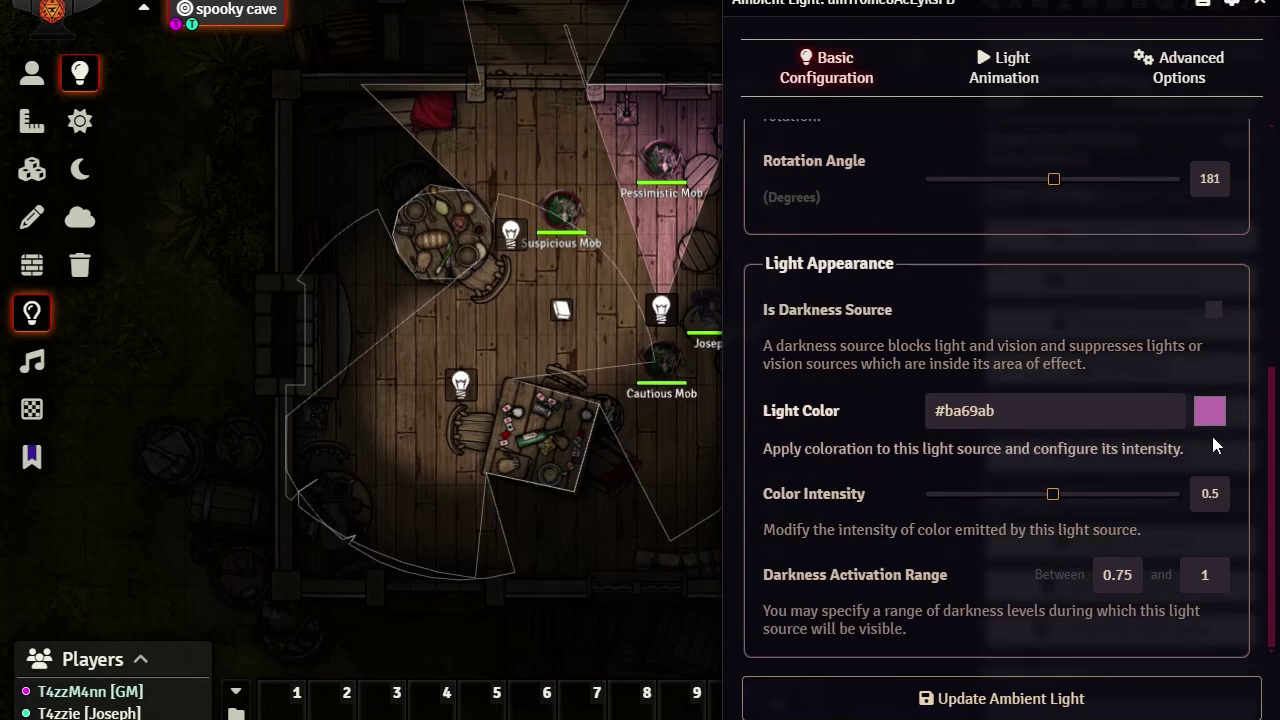
- Widen the purple light's emission angle to 100 degrees
{"action": "scroll", "coordinate": [815, 345], "scroll_direction": "up", "scroll_amount": 5}
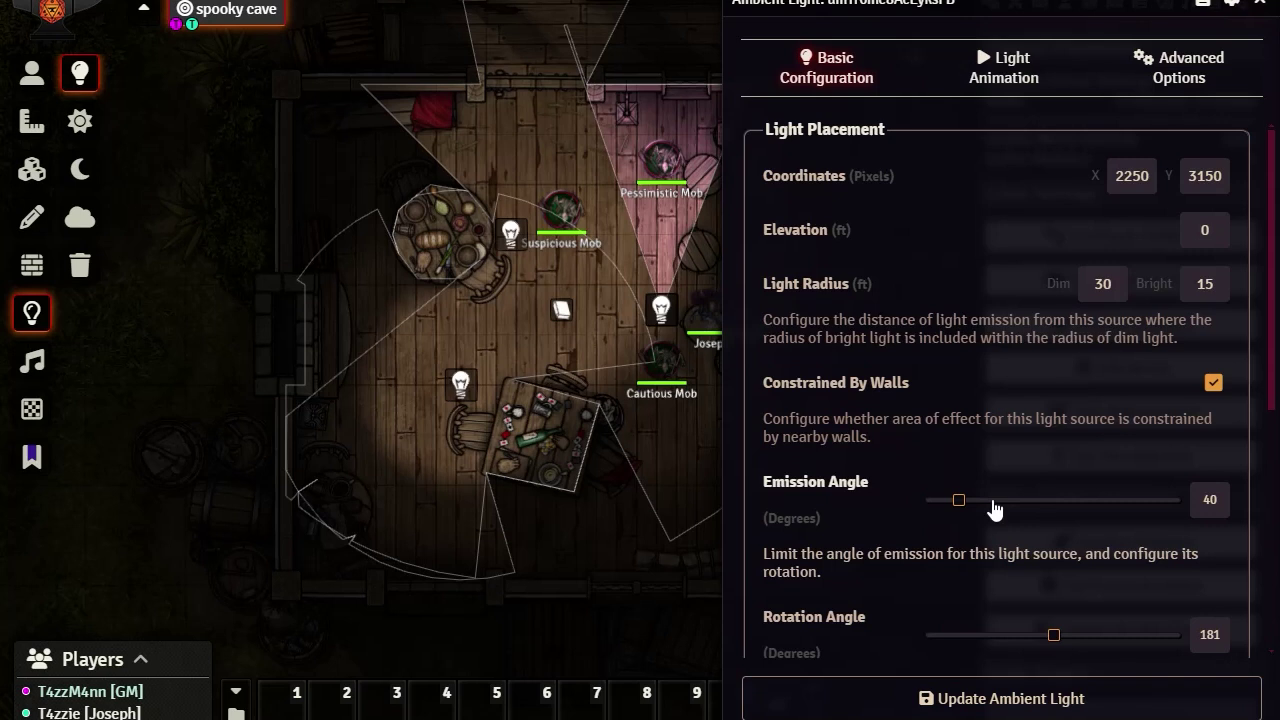
{"action": "scroll", "coordinate": [995, 510], "scroll_direction": "down", "scroll_amount": 1}
{"action": "scroll", "coordinate": [995, 510], "scroll_direction": "up", "scroll_amount": 14}
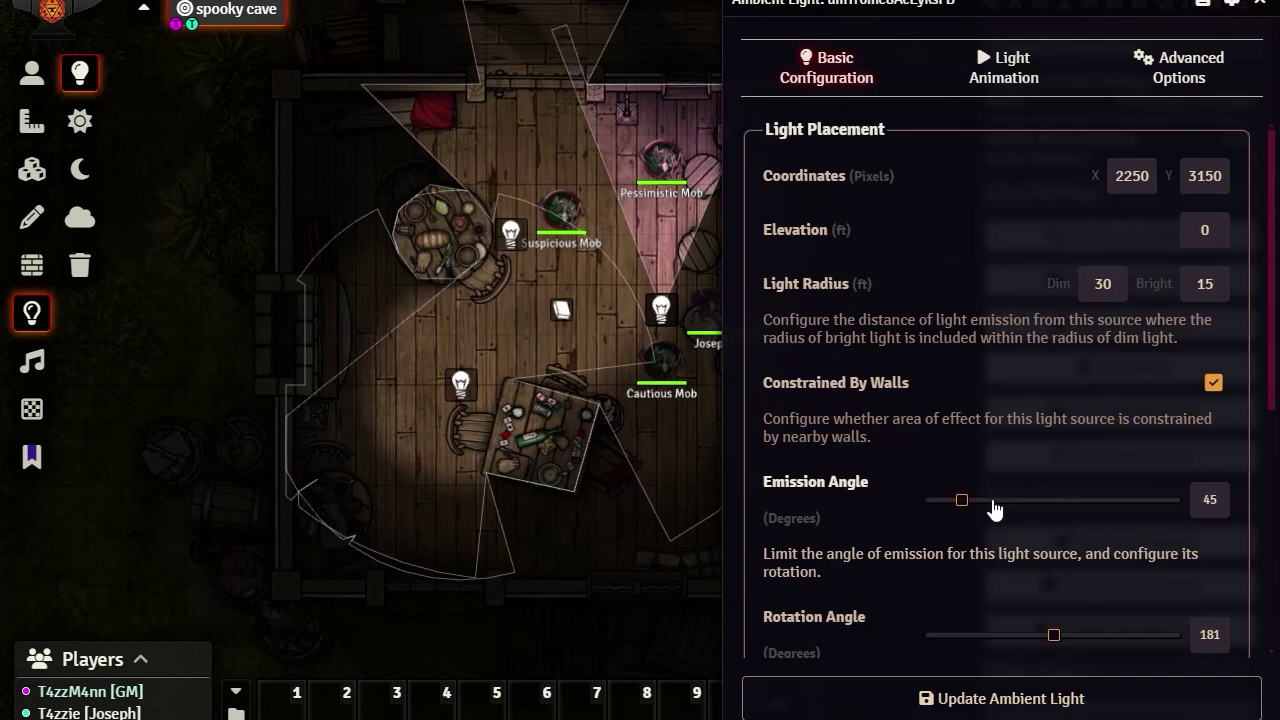
{"action": "scroll", "coordinate": [995, 510], "scroll_direction": "up", "scroll_amount": 20}
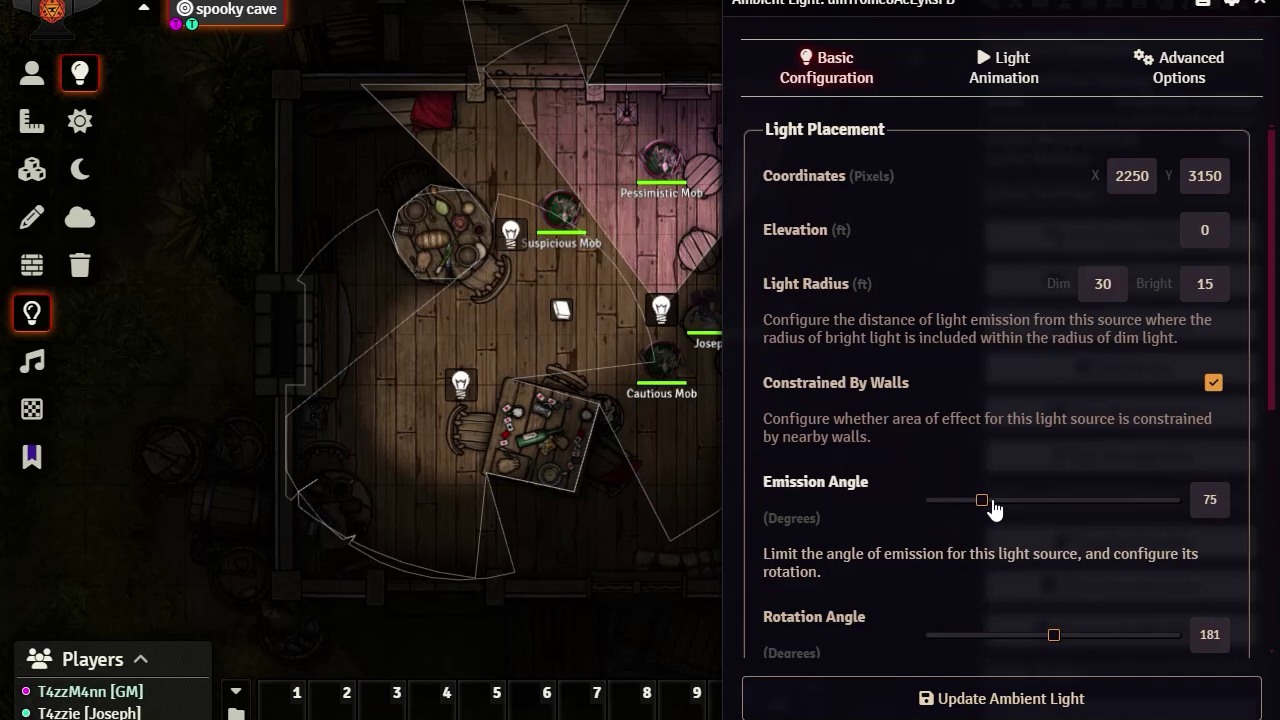
{"action": "scroll", "coordinate": [995, 510], "scroll_direction": "up", "scroll_amount": 11}
{"action": "scroll", "coordinate": [995, 510], "scroll_direction": "up", "scroll_amount": 12}
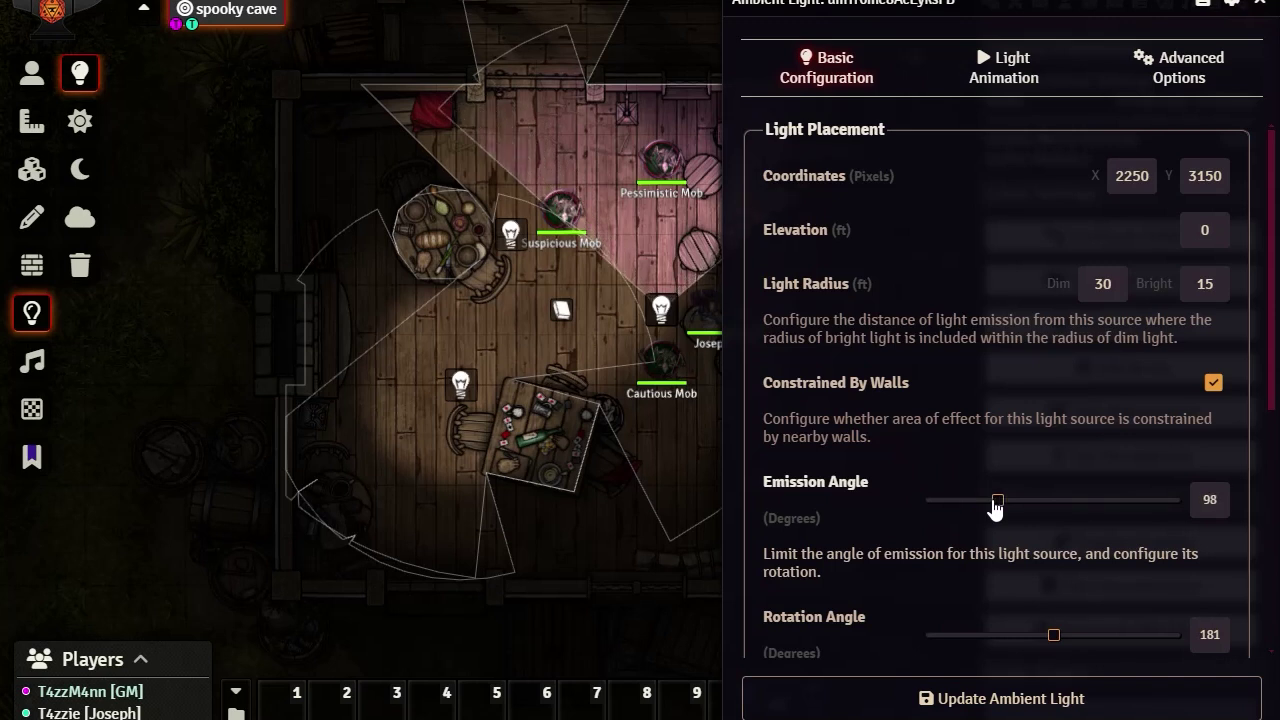
{"action": "scroll", "coordinate": [995, 510], "scroll_direction": "up", "scroll_amount": 2}
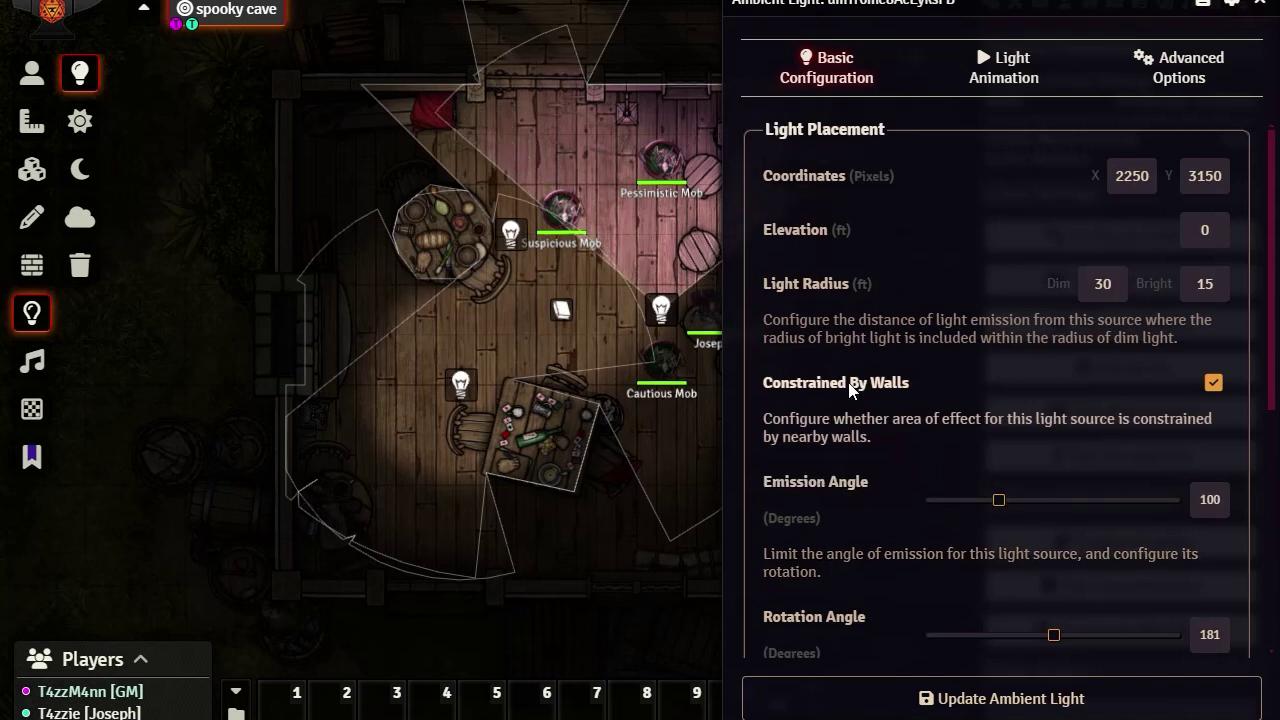
- Preview the Bewitching Wave and Chroma animations on the purple light with its lit area in view
{"action": "left_click", "coordinate": [1012, 76]}
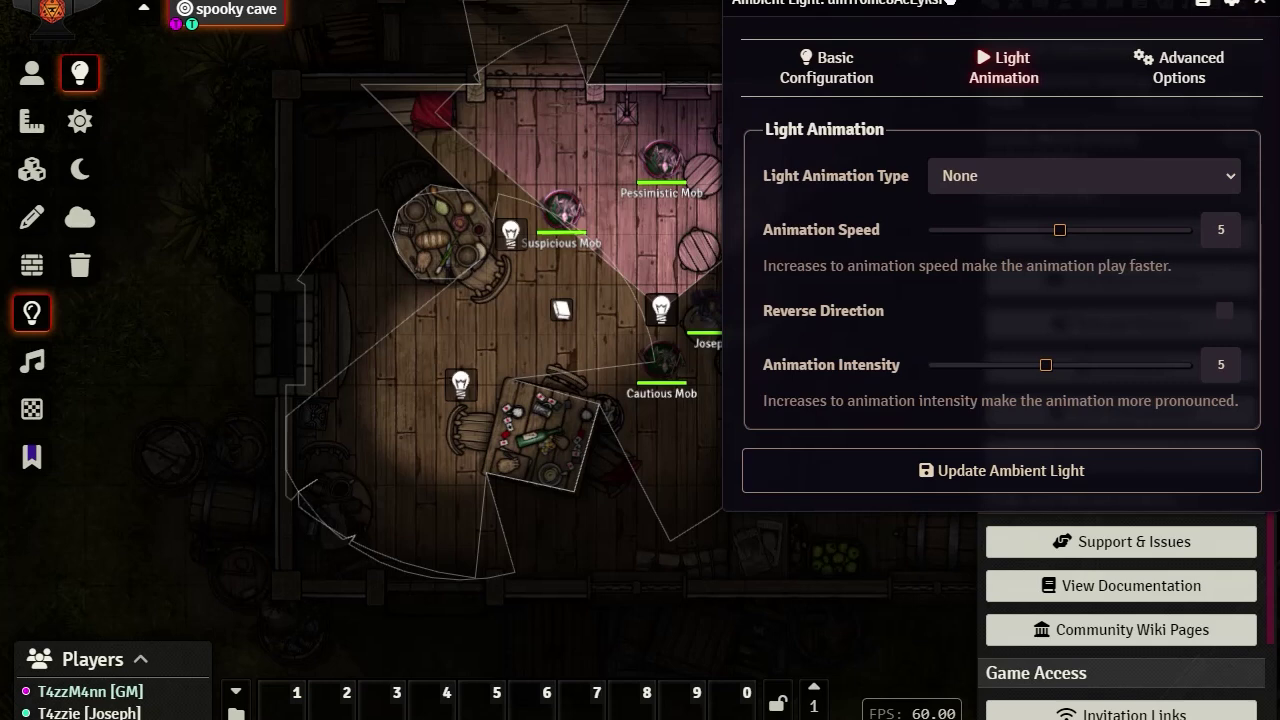
{"action": "left_click_drag", "start_coordinate": [948, 2], "coordinate": [1096, 210]}
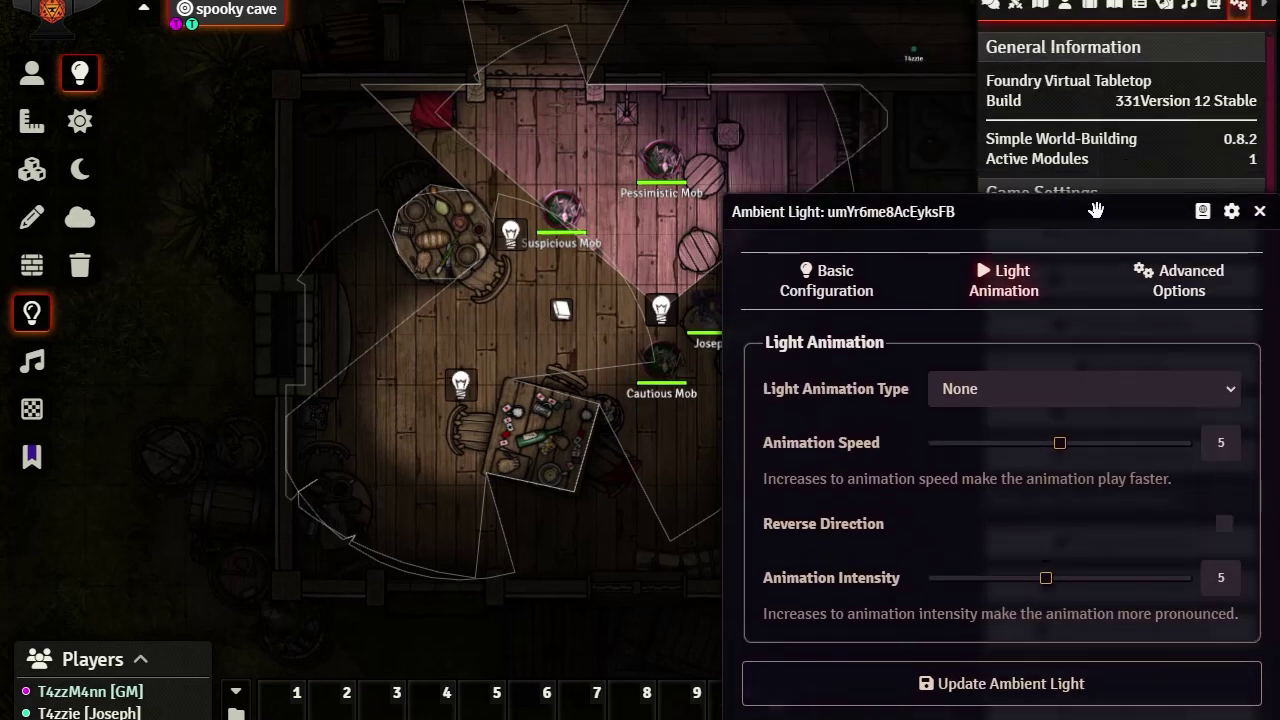
{"action": "left_click_drag", "start_coordinate": [635, 396], "coordinate": [444, 390]}
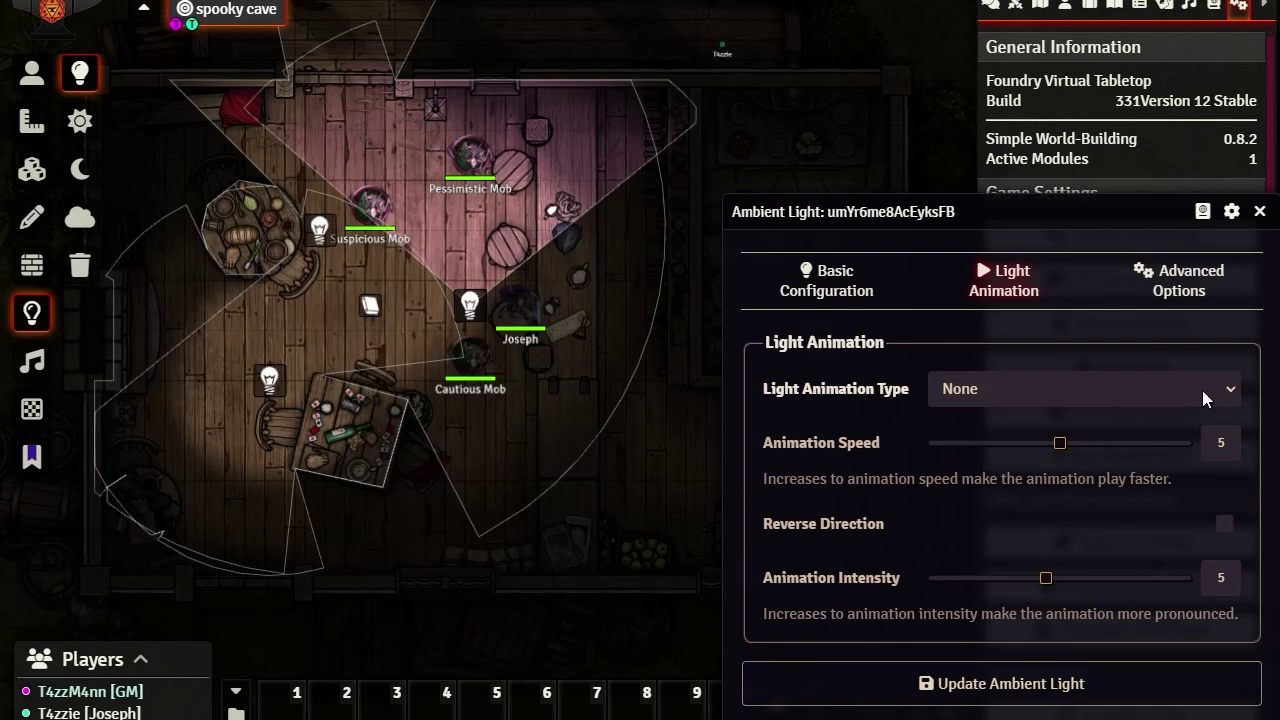
{"action": "left_click", "coordinate": [1230, 394]}
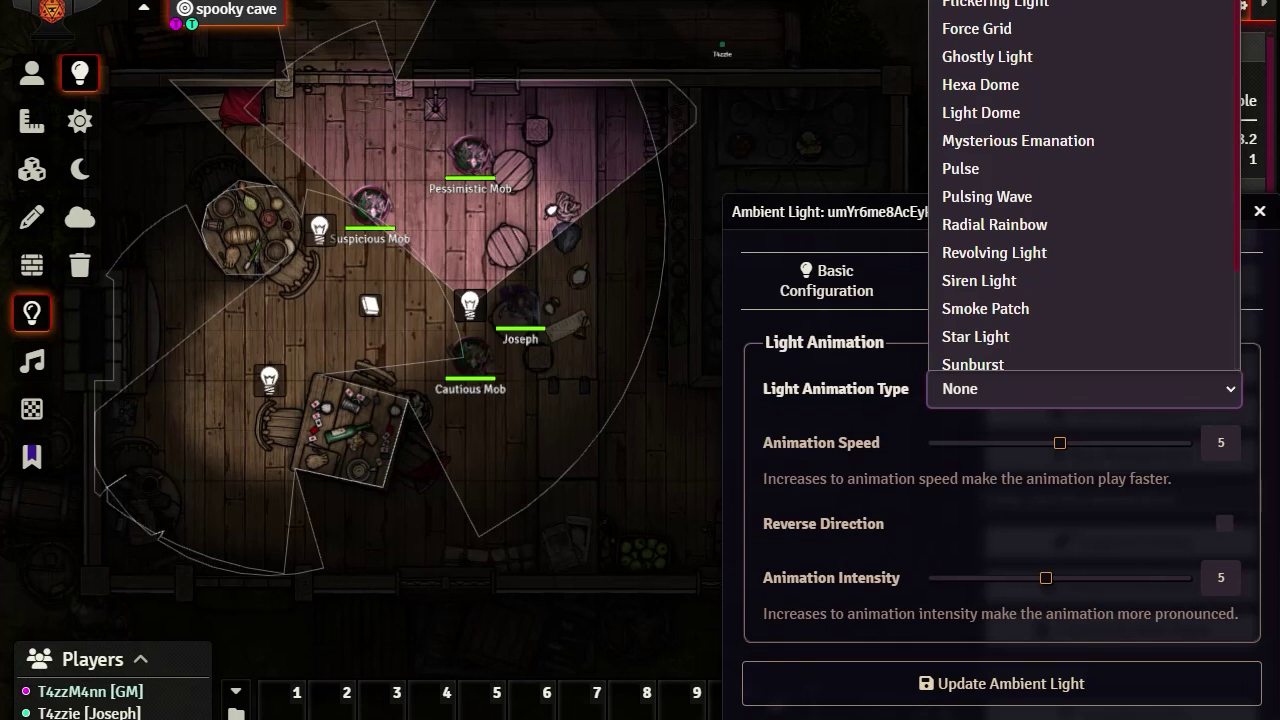
{"action": "left_click", "coordinate": [1028, 1]}
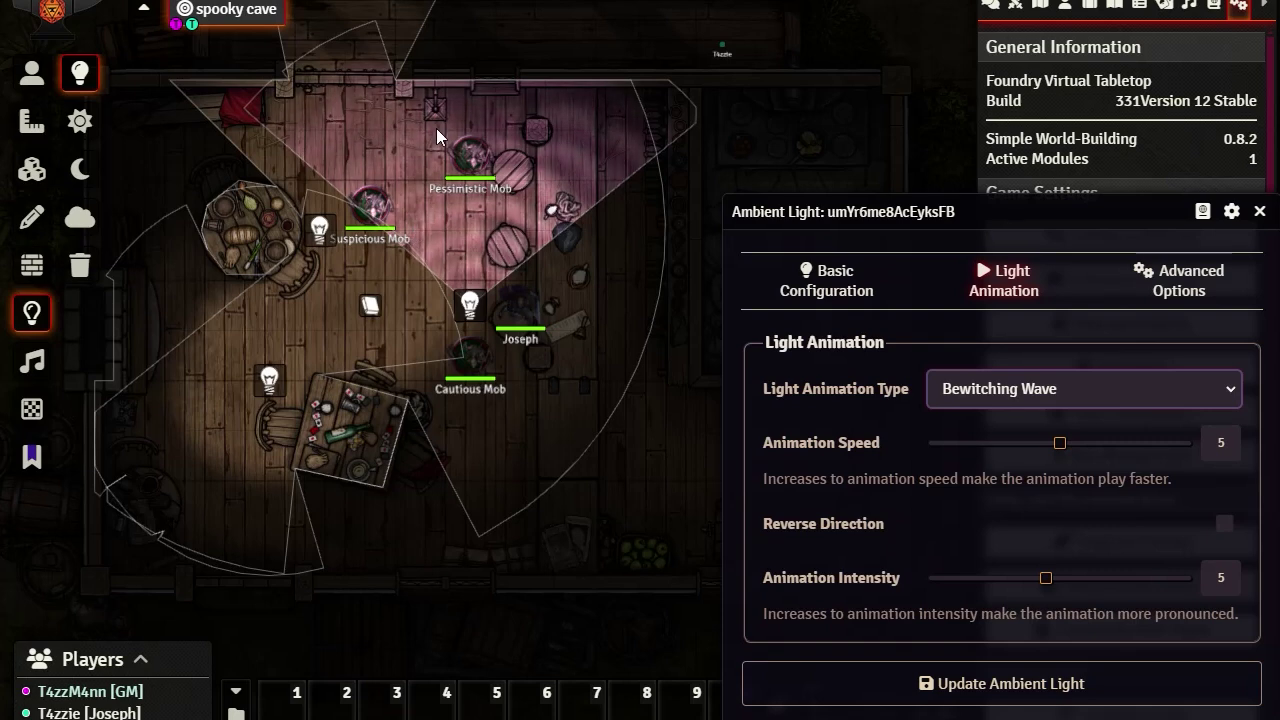
{"action": "left_click", "coordinate": [1018, 390]}
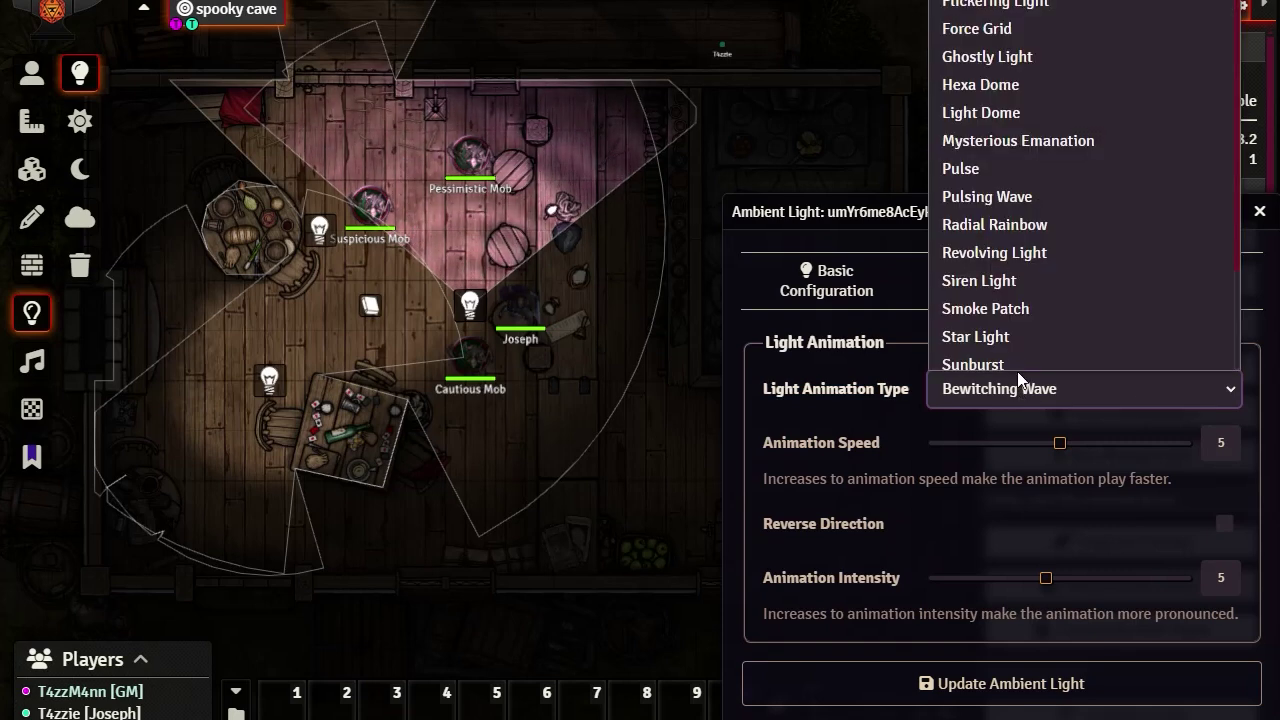
{"action": "left_click", "coordinate": [1000, 1]}
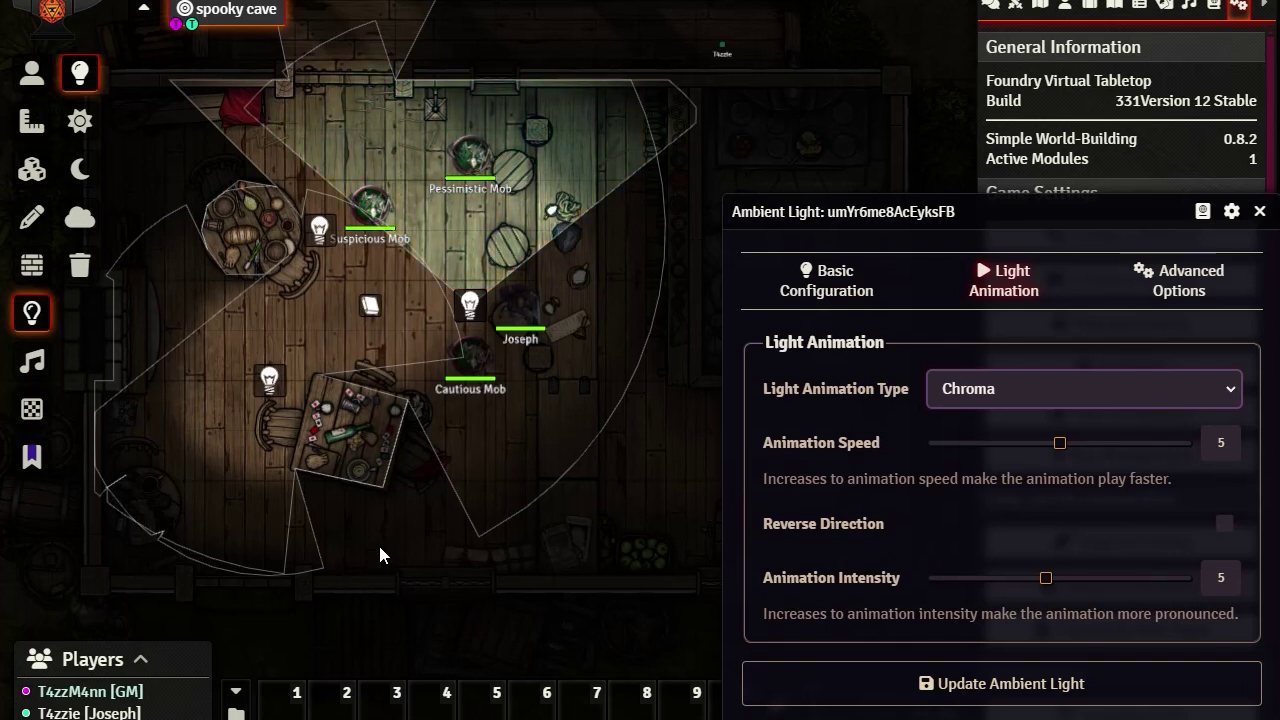
- Set the purple light's animation type to Energy Field and examine the effect up close
{"action": "left_click", "coordinate": [971, 398]}
{"action": "left_click", "coordinate": [984, 1]}
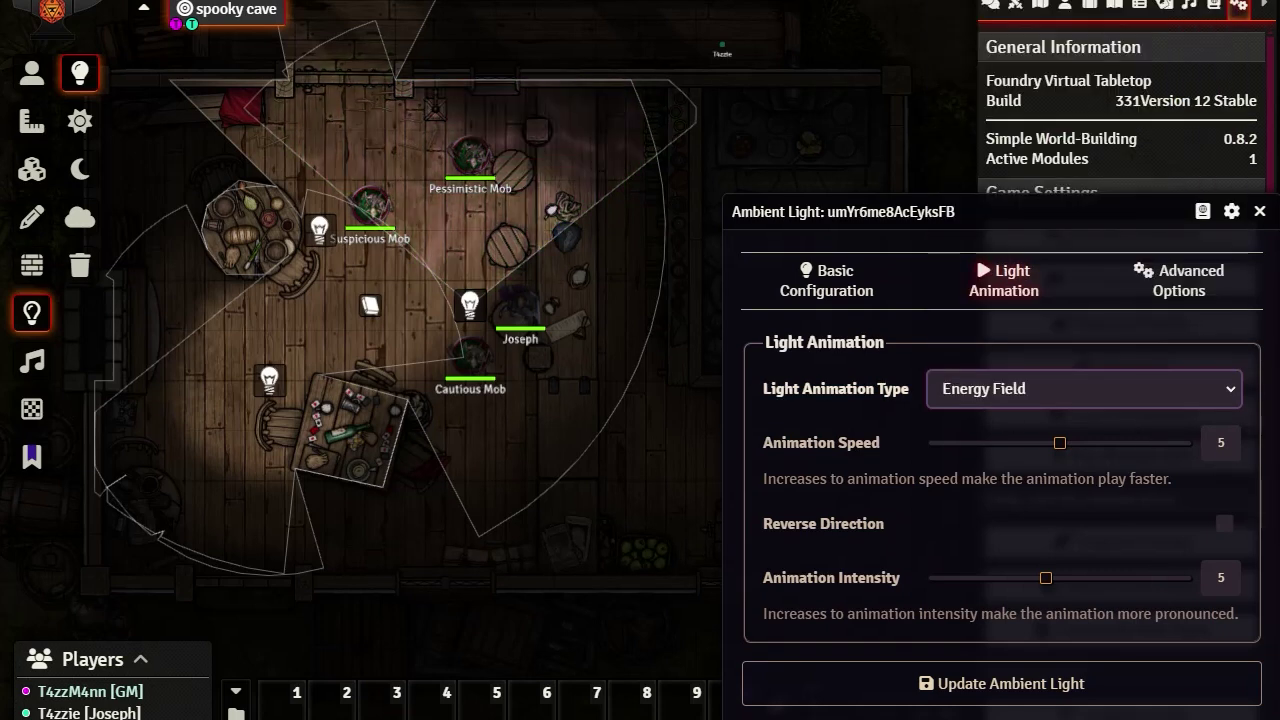
{"action": "scroll", "coordinate": [480, 203], "scroll_direction": "up", "scroll_amount": 1}
{"action": "scroll", "coordinate": [479, 197], "scroll_direction": "up", "scroll_amount": 4}
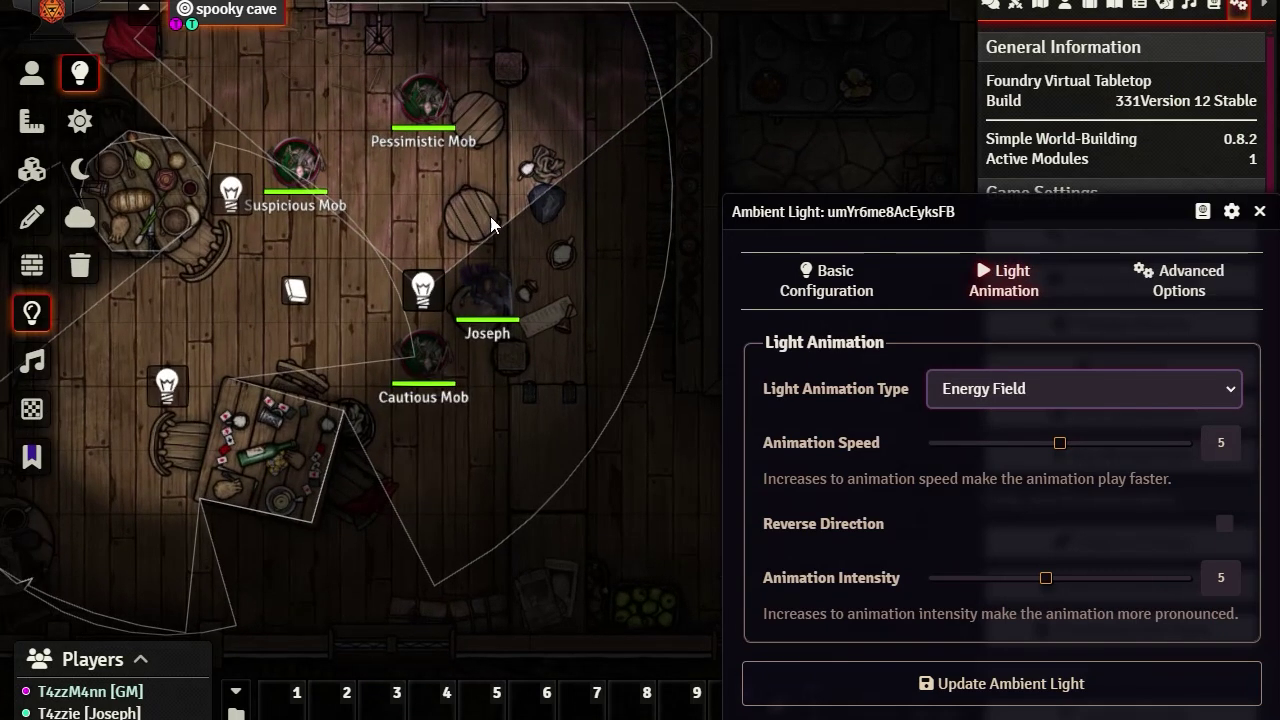
{"action": "left_click_drag", "start_coordinate": [510, 269], "coordinate": [514, 454]}
{"action": "scroll", "coordinate": [514, 456], "scroll_direction": "up", "scroll_amount": 5}
{"action": "scroll", "coordinate": [514, 455], "scroll_direction": "down", "scroll_amount": 2}
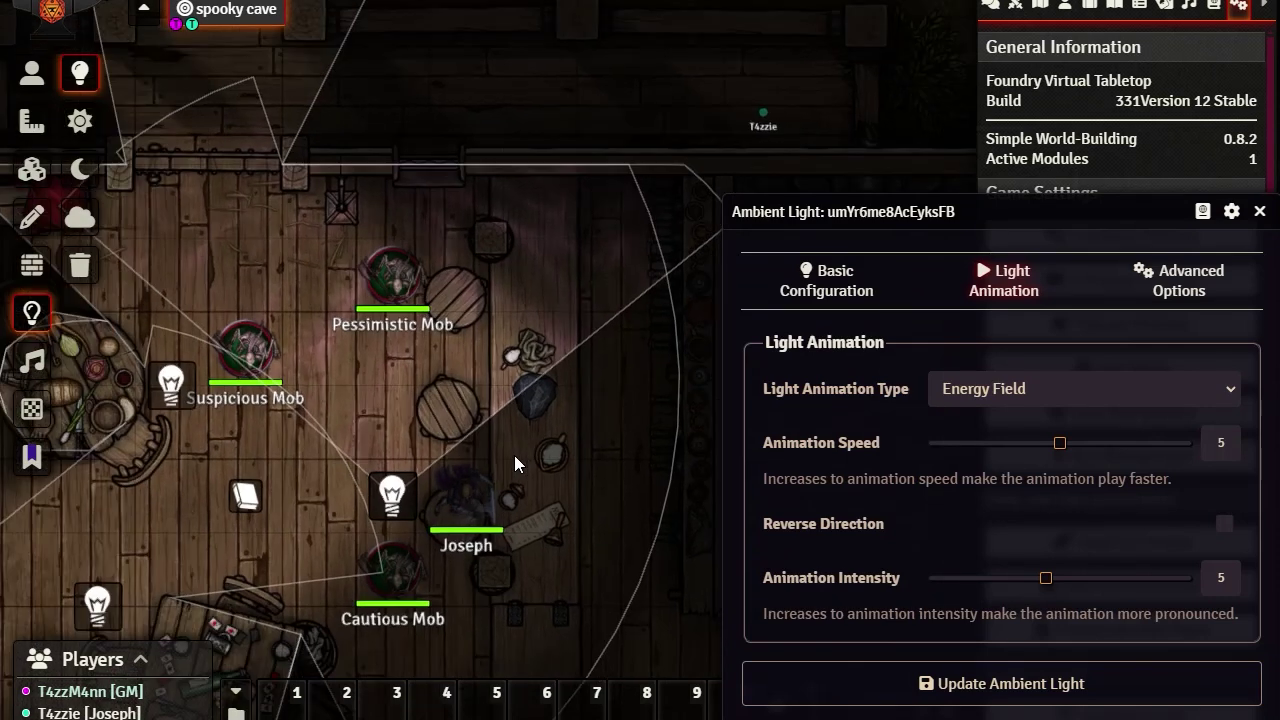
- Preview the Fairy Light and Flickering Light animations on the purple light
{"action": "left_click", "coordinate": [990, 389]}
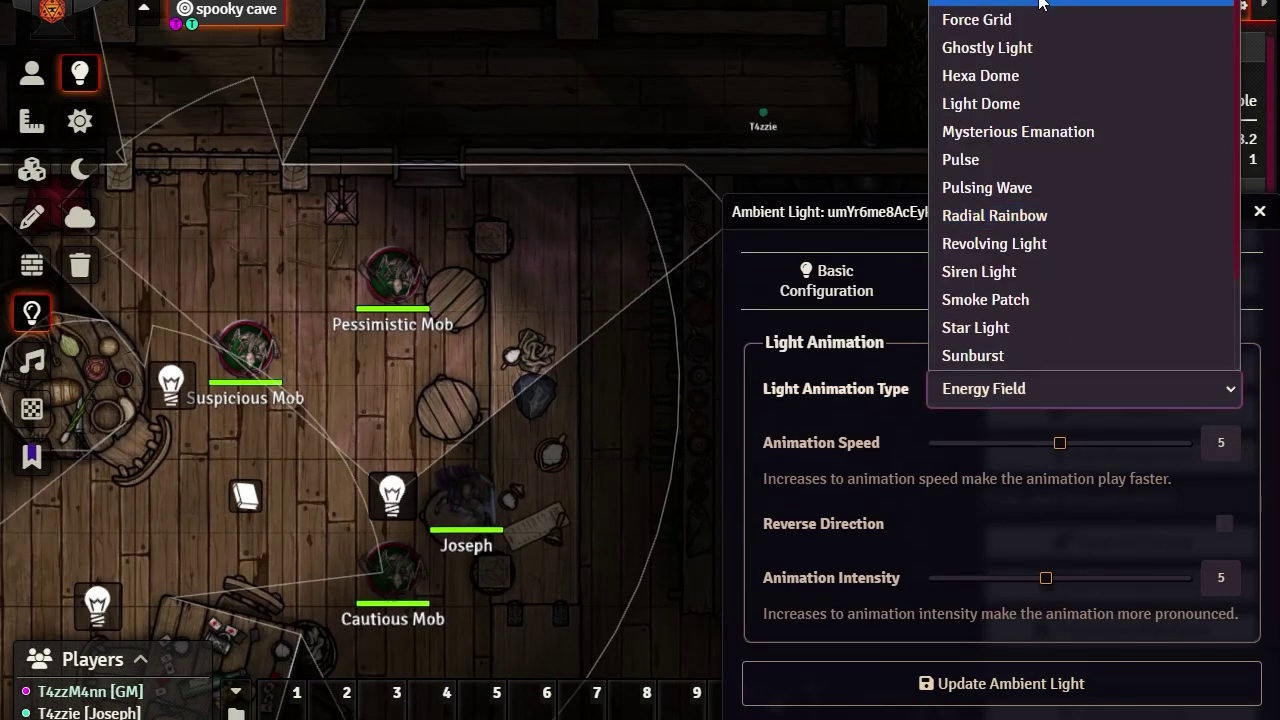
{"action": "left_click", "coordinate": [879, 71]}
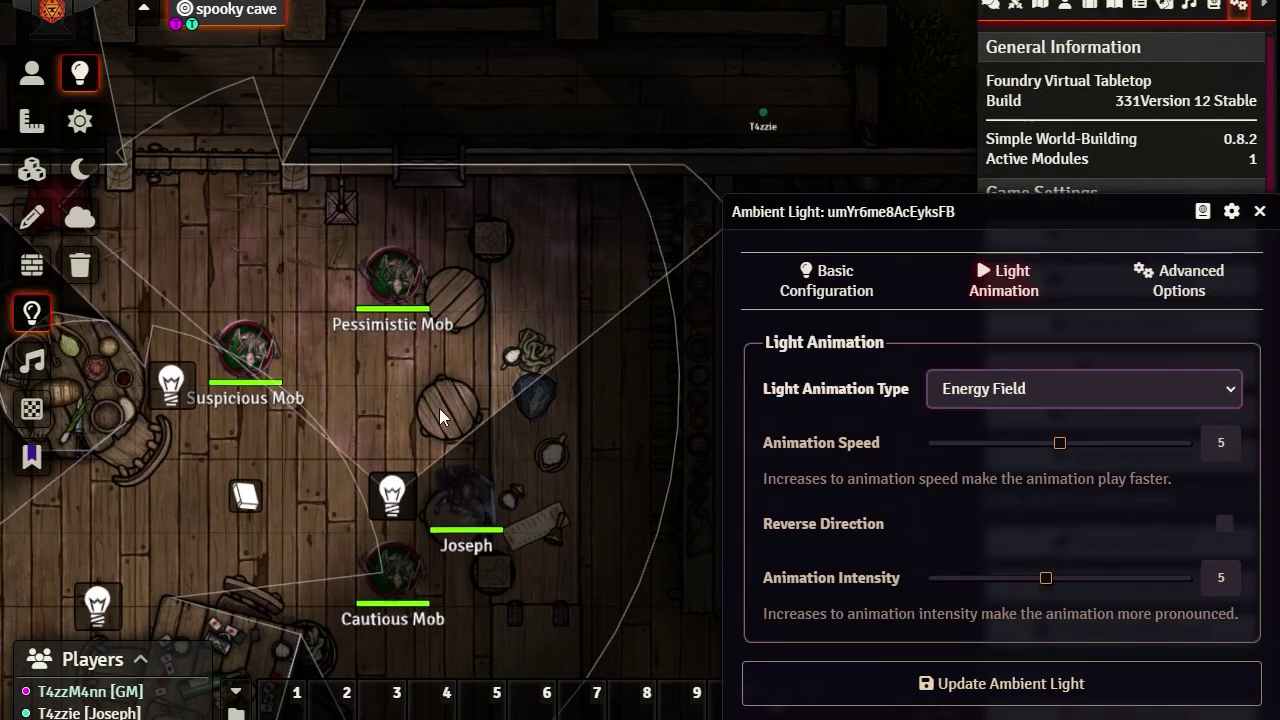
{"action": "key", "text": "Down"}
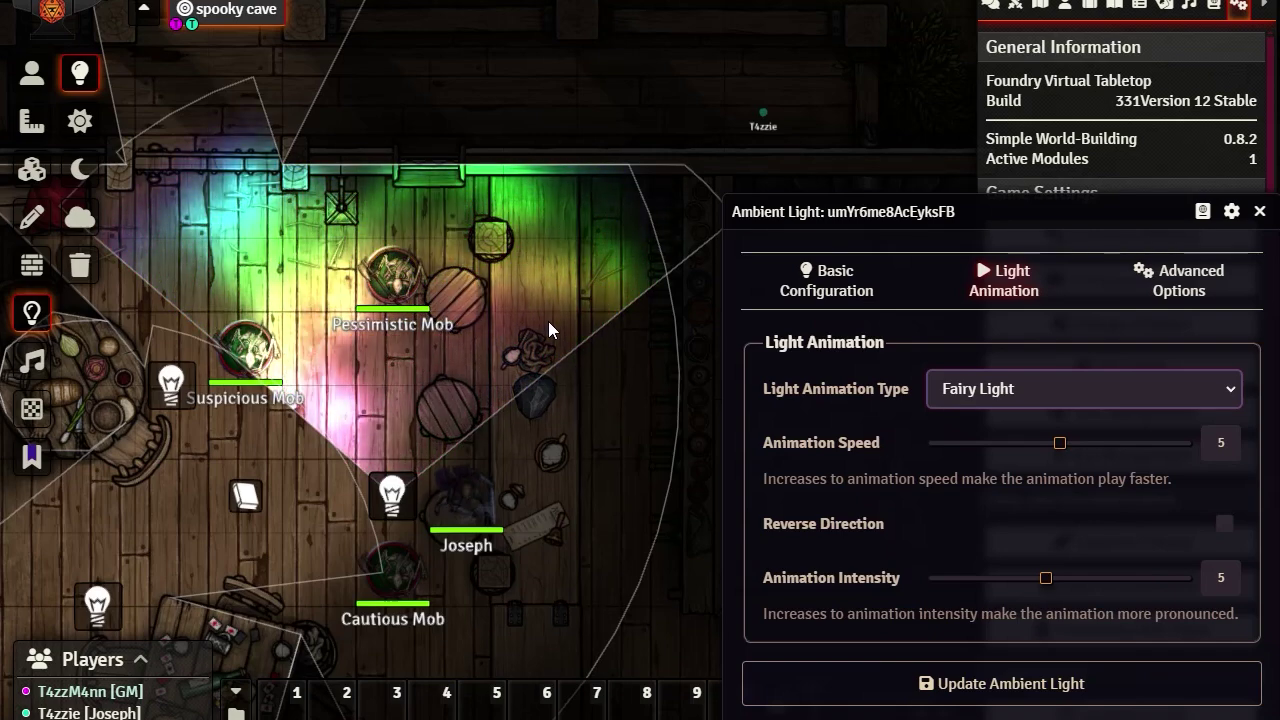
{"action": "left_click", "coordinate": [1019, 400]}
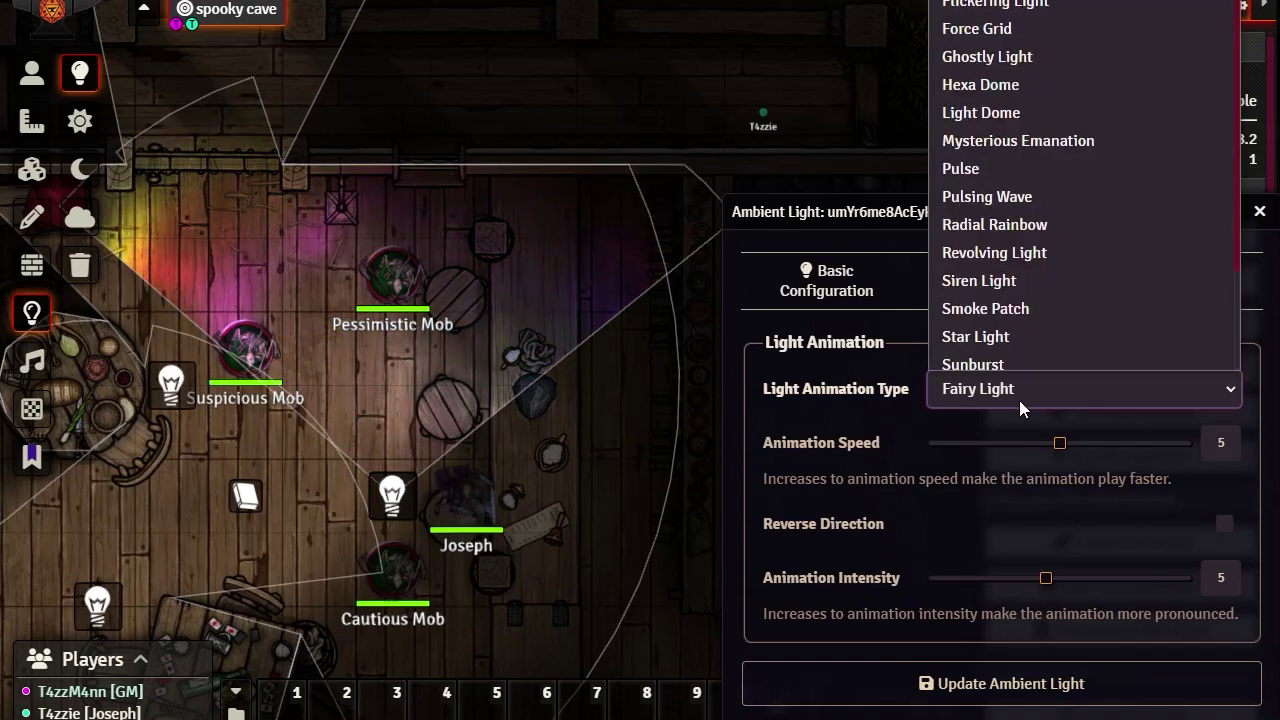
{"action": "left_click", "coordinate": [1013, 3]}
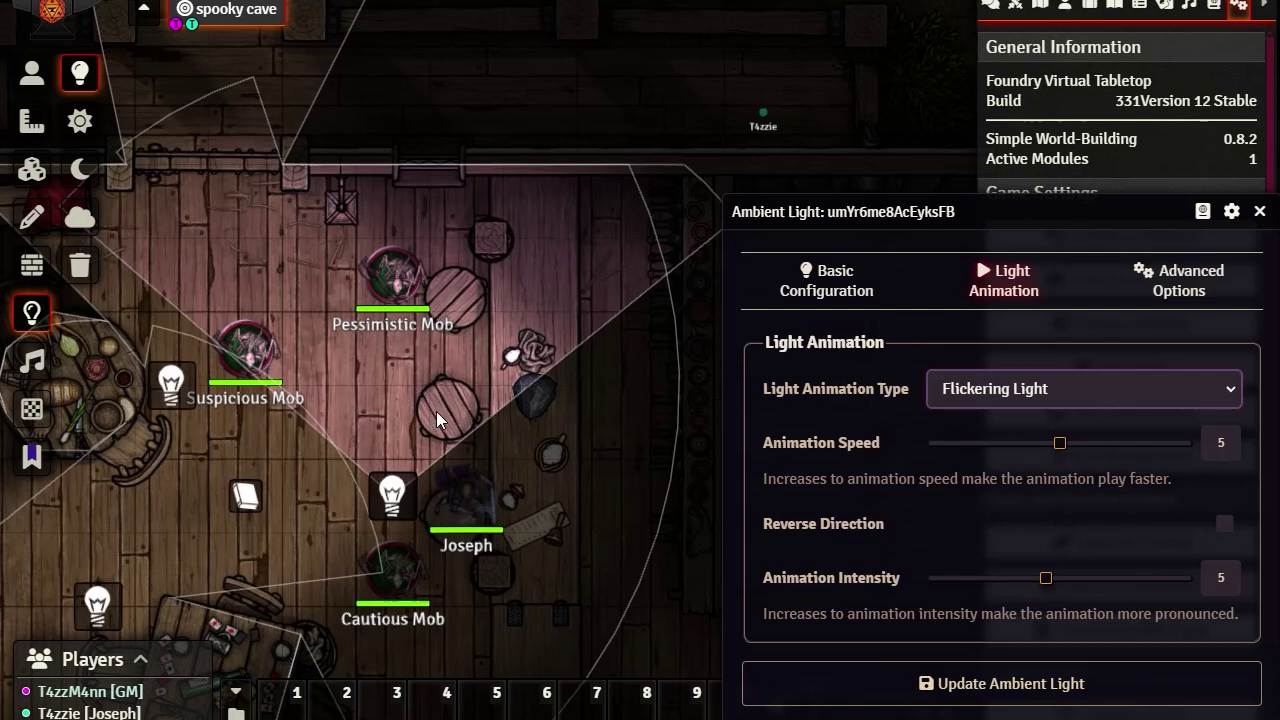
- Set the purple light's animation type to Force Grid and switch the light off and back on
{"action": "left_click", "coordinate": [996, 406]}
{"action": "left_click", "coordinate": [997, 30]}
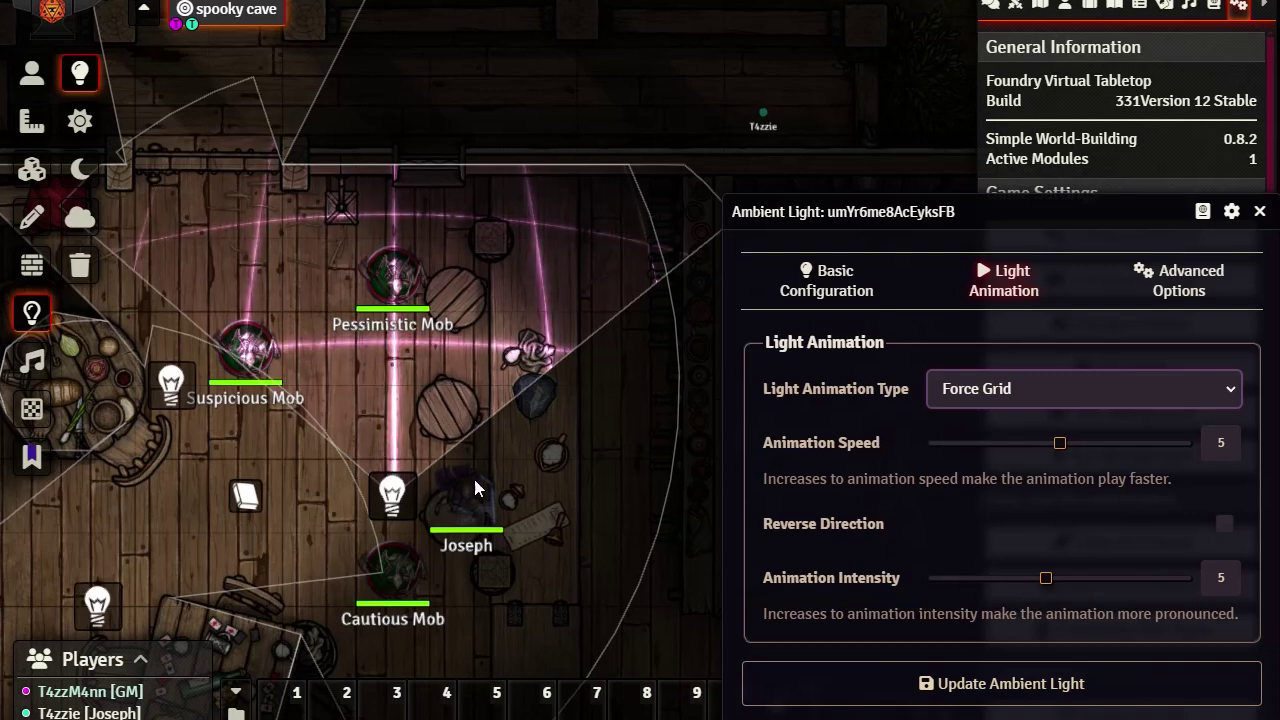
{"action": "right_click", "coordinate": [394, 500]}
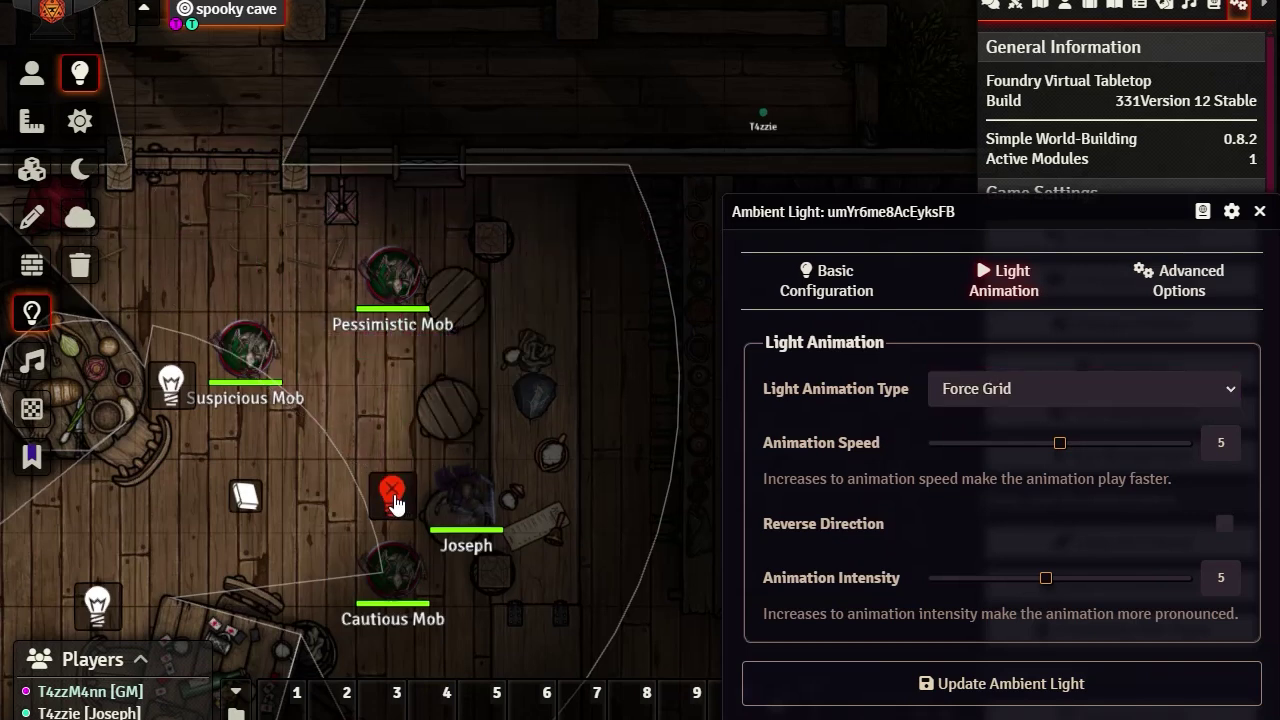
{"action": "right_click", "coordinate": [394, 500]}
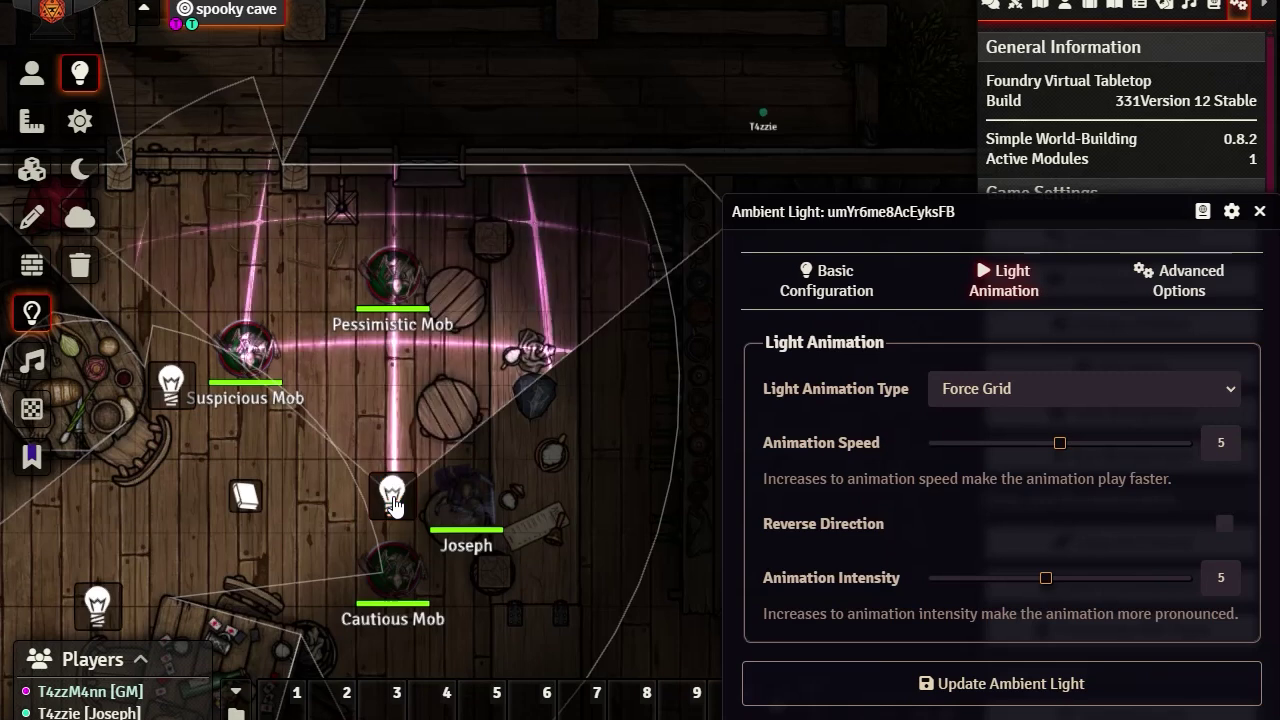
- Set the purple light's rotation angle to 0 and its emission angle to 360 degrees
{"action": "left_click", "coordinate": [863, 290]}
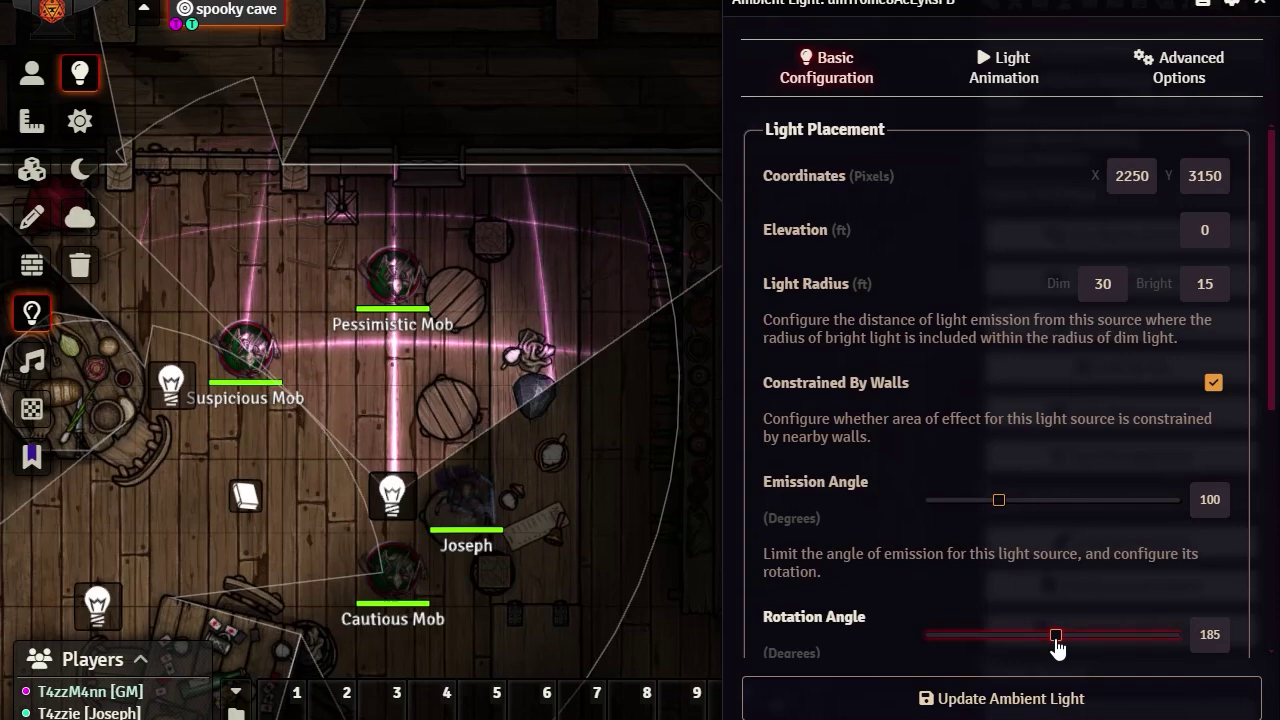
{"action": "left_click_drag", "start_coordinate": [1054, 636], "coordinate": [931, 636]}
{"action": "left_click_drag", "start_coordinate": [998, 499], "coordinate": [1174, 499]}
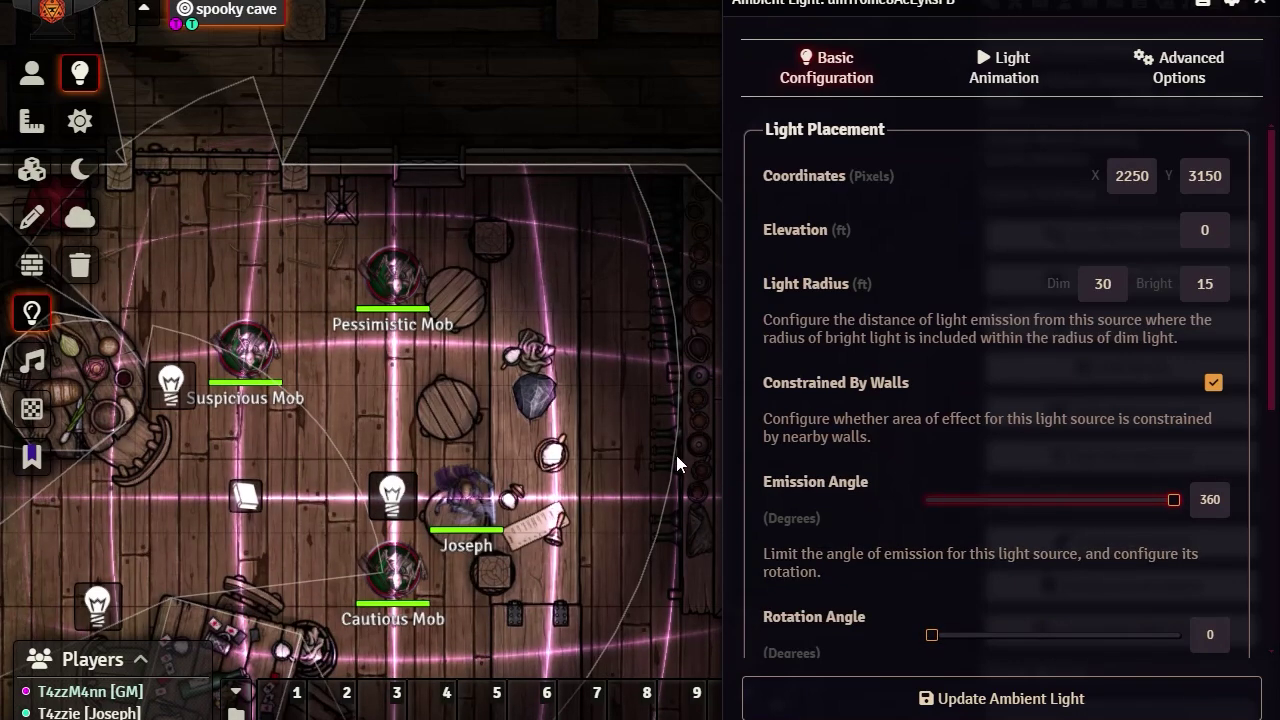
{"action": "scroll", "coordinate": [663, 465], "scroll_direction": "down", "scroll_amount": 6}
{"action": "left_click_drag", "start_coordinate": [644, 460], "coordinate": [541, 391]}
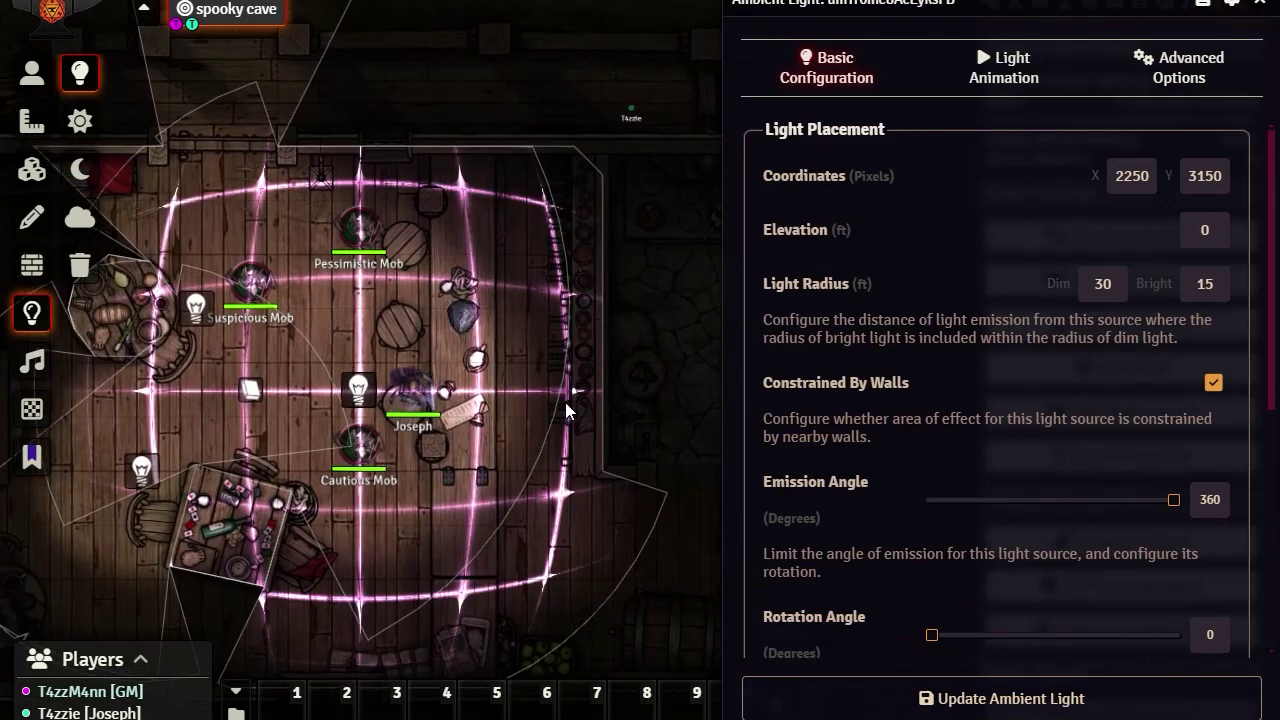
- Return to the purple light's animation settings and review the available animation types
{"action": "left_click", "coordinate": [1008, 66]}
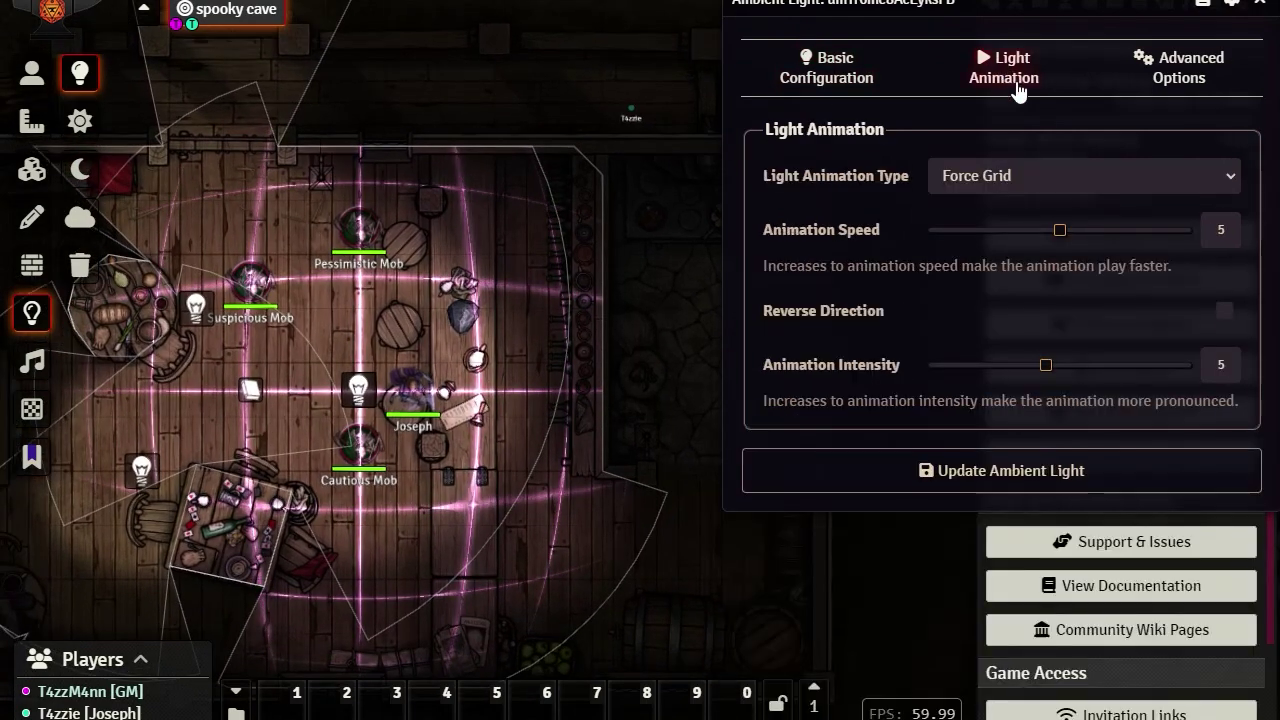
{"action": "left_click", "coordinate": [1010, 178]}
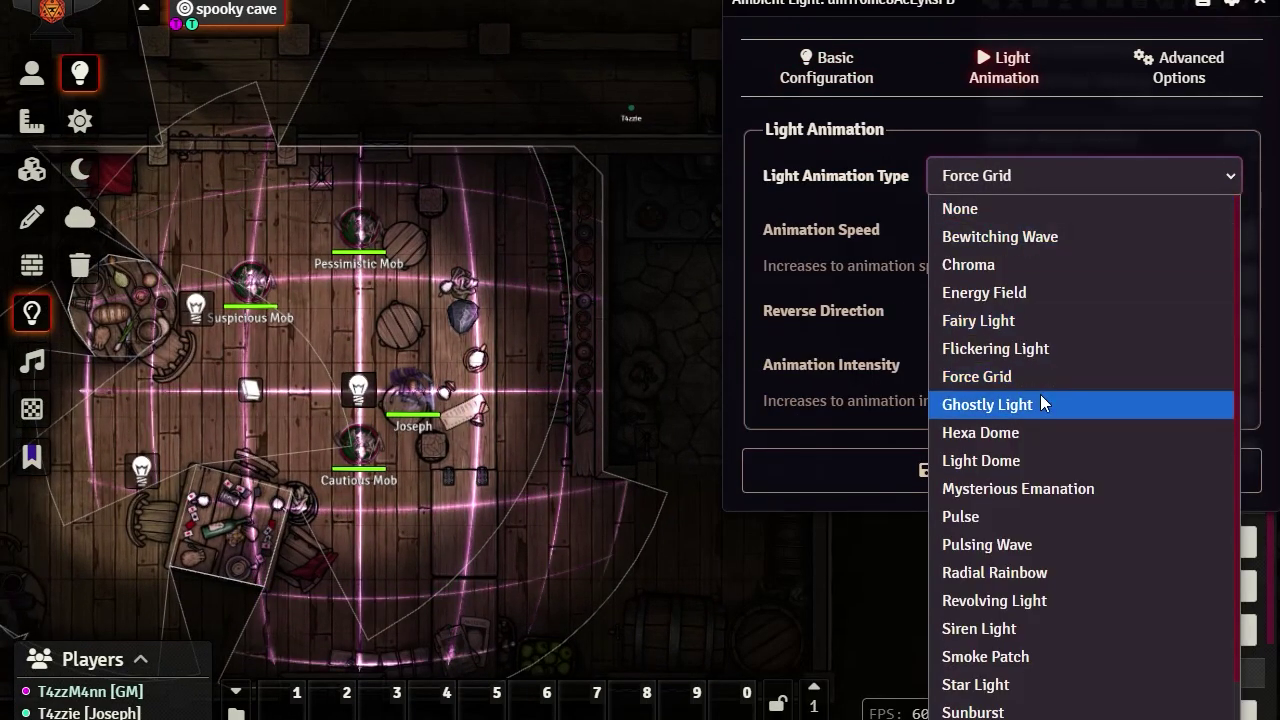
{"action": "key", "text": "Escape"}
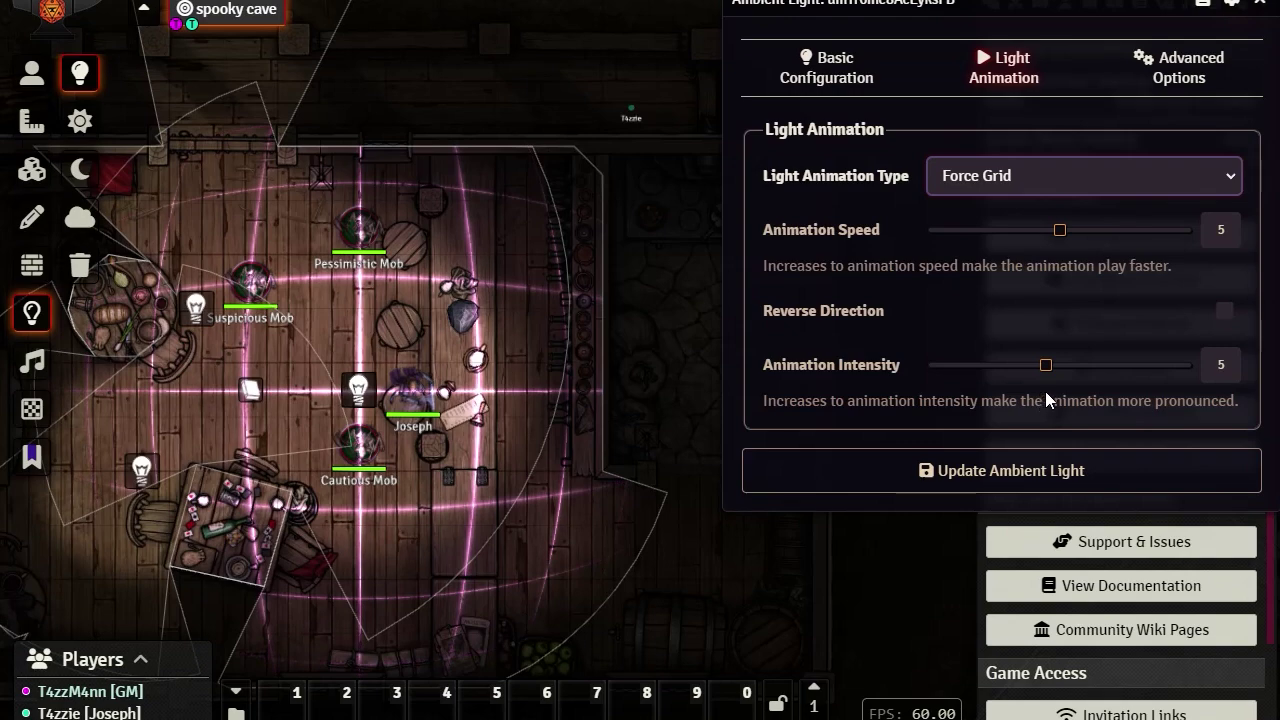
- Preview the Ghostly Light, Hexa Dome and Light Dome animations on the purple light
{"action": "key", "text": "Down"}
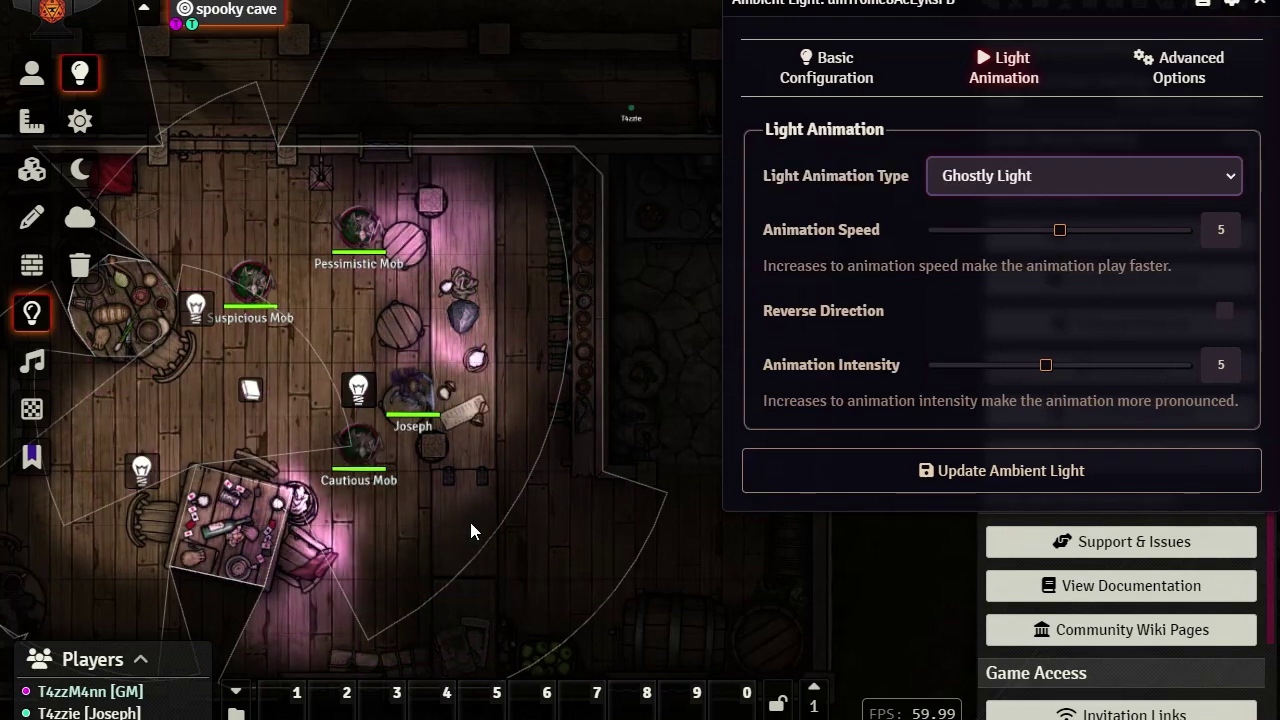
{"action": "left_click", "coordinate": [1022, 178]}
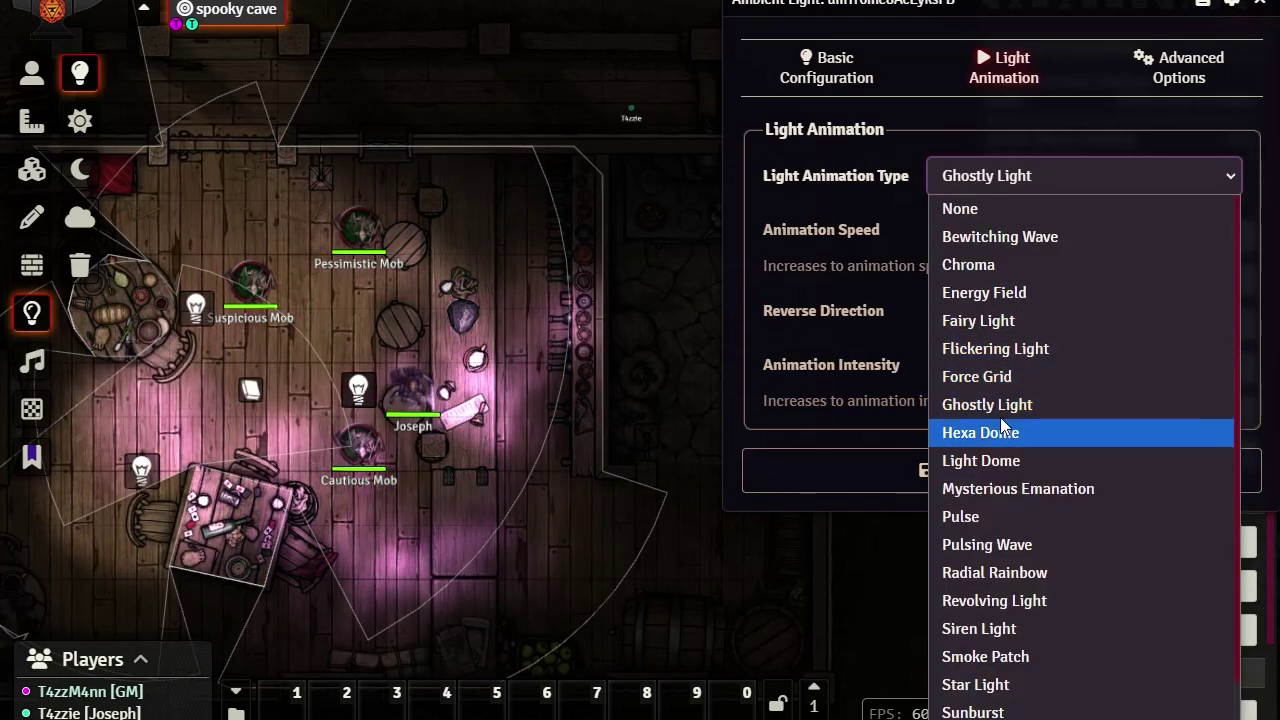
{"action": "left_click", "coordinate": [1004, 438]}
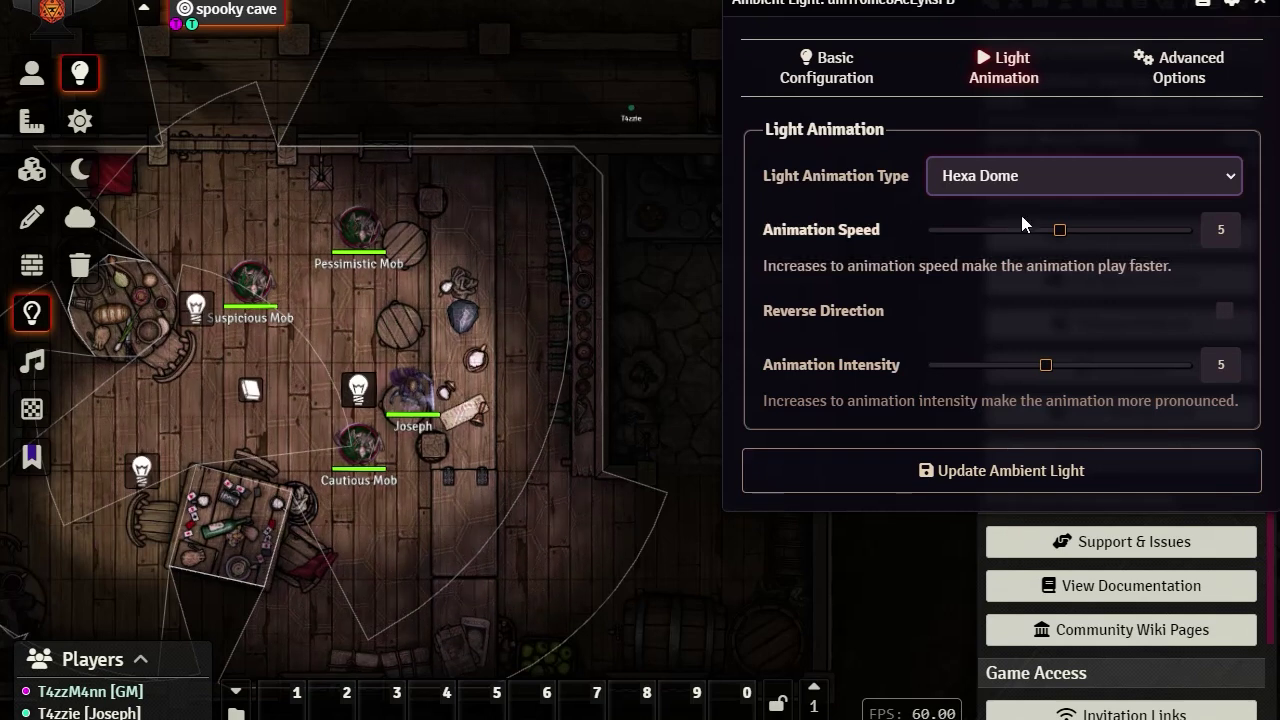
{"action": "left_click", "coordinate": [990, 175]}
{"action": "left_click", "coordinate": [979, 458]}
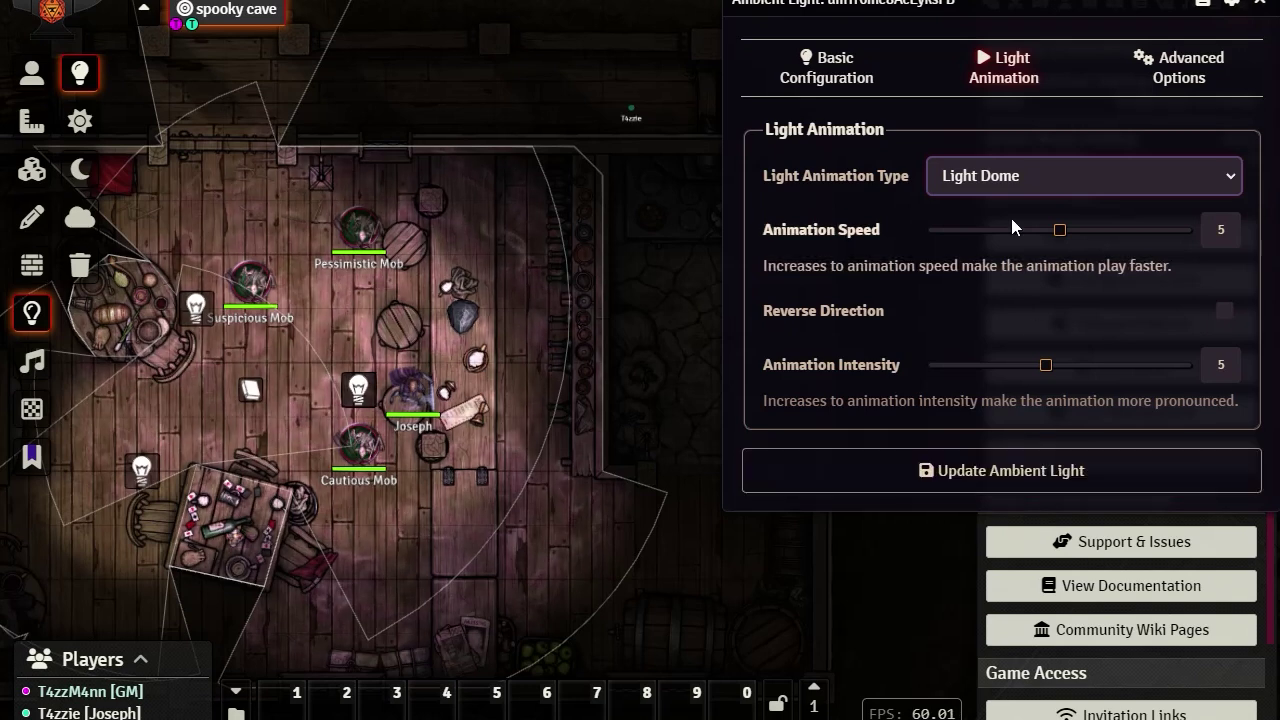
- Preview the Mysterious Emanation animation on the purple light, switching its reverse direction on and off
{"action": "left_click", "coordinate": [982, 172]}
{"action": "left_click", "coordinate": [1008, 490]}
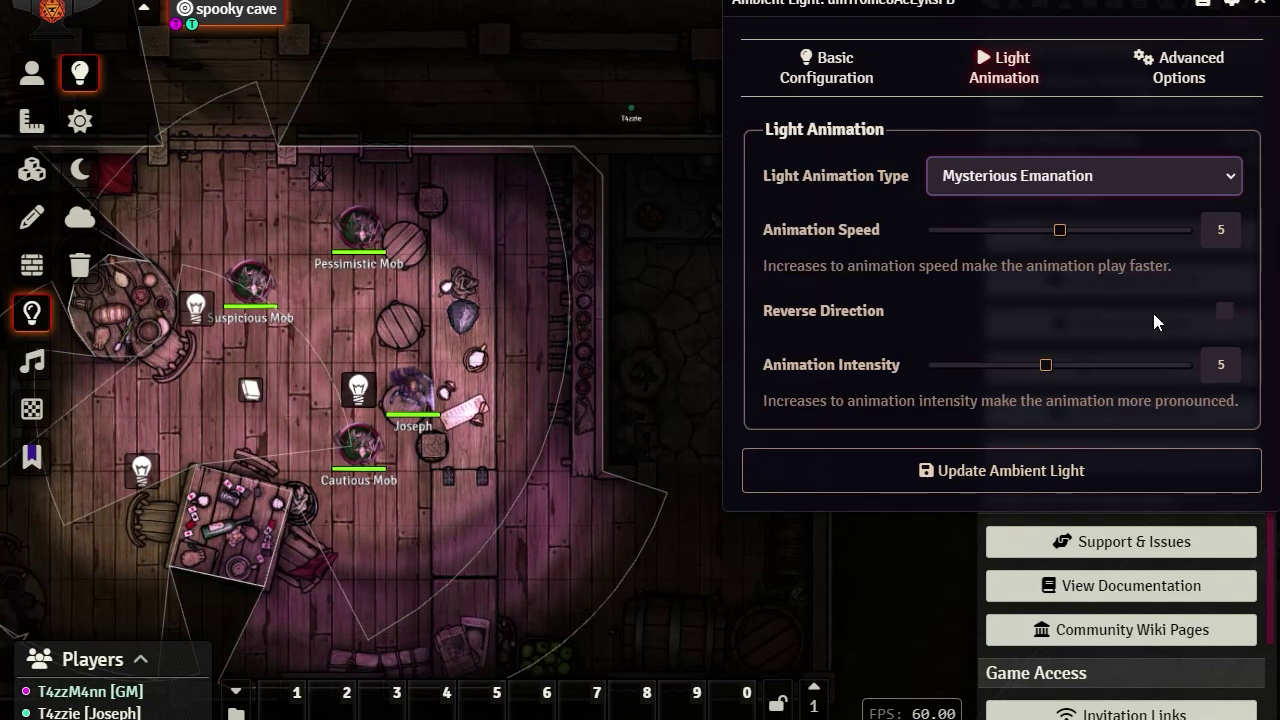
{"action": "left_click", "coordinate": [1224, 314]}
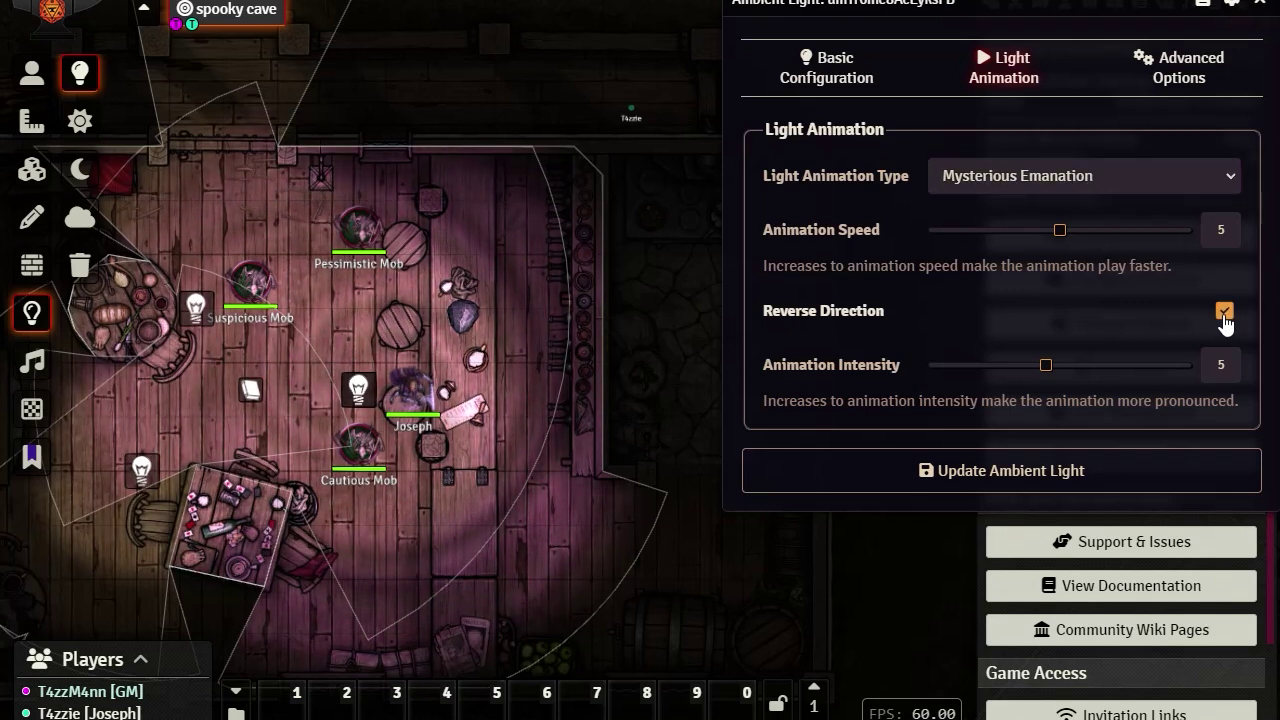
{"action": "left_click", "coordinate": [1224, 314]}
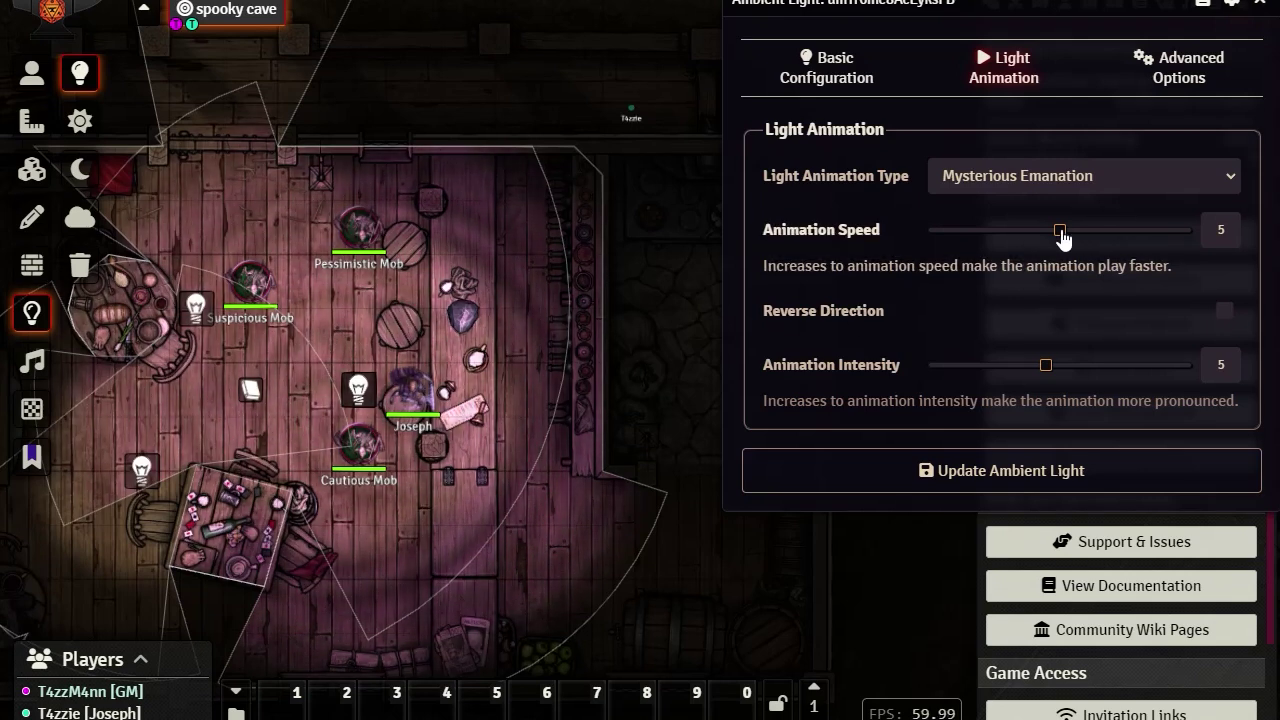
- Set the purple light's animation speed to 9, and compare animation intensities 2 and 10 before settling on 2
{"action": "left_click_drag", "start_coordinate": [1060, 231], "coordinate": [978, 238]}
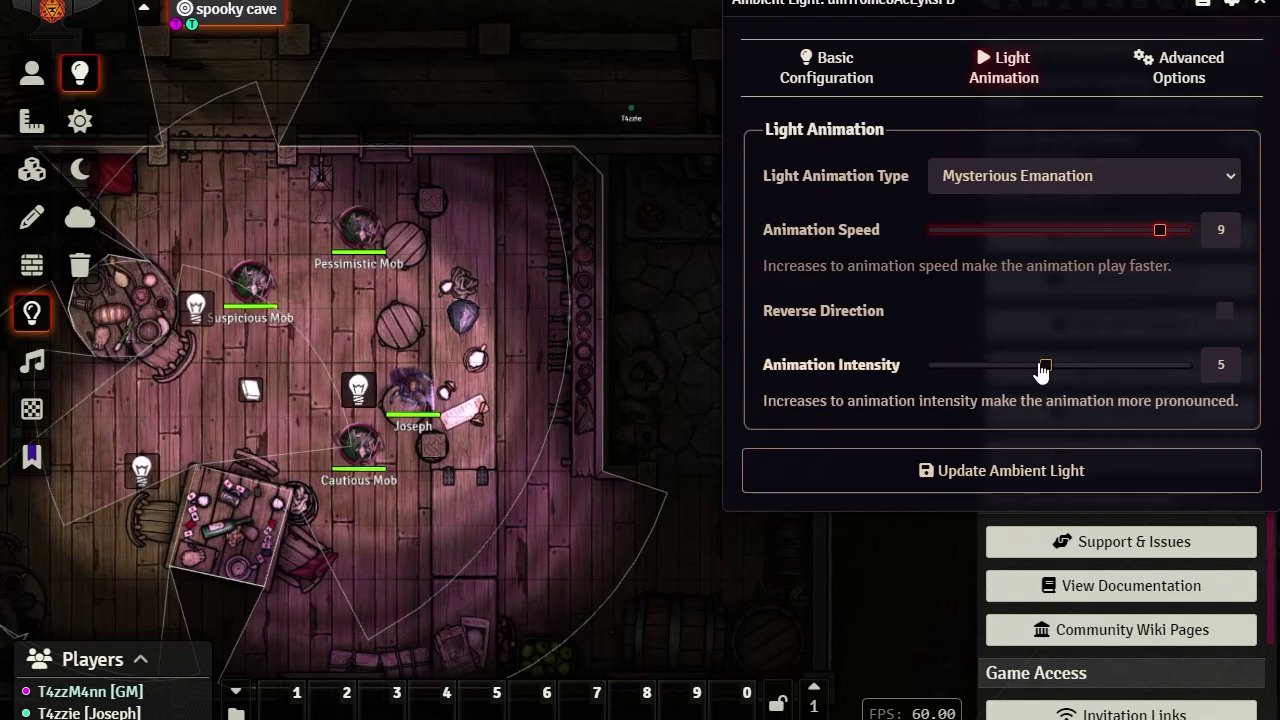
{"action": "left_click_drag", "start_coordinate": [1046, 368], "coordinate": [951, 366]}
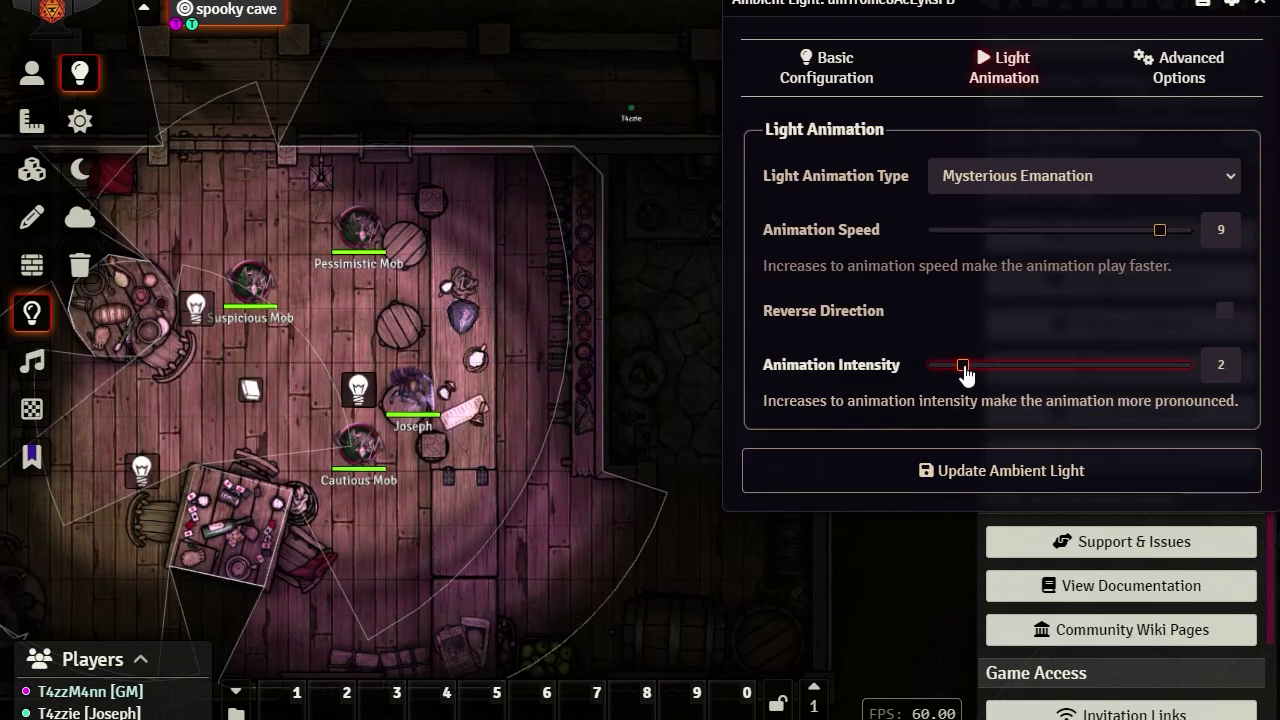
{"action": "left_click_drag", "start_coordinate": [963, 365], "coordinate": [1188, 368]}
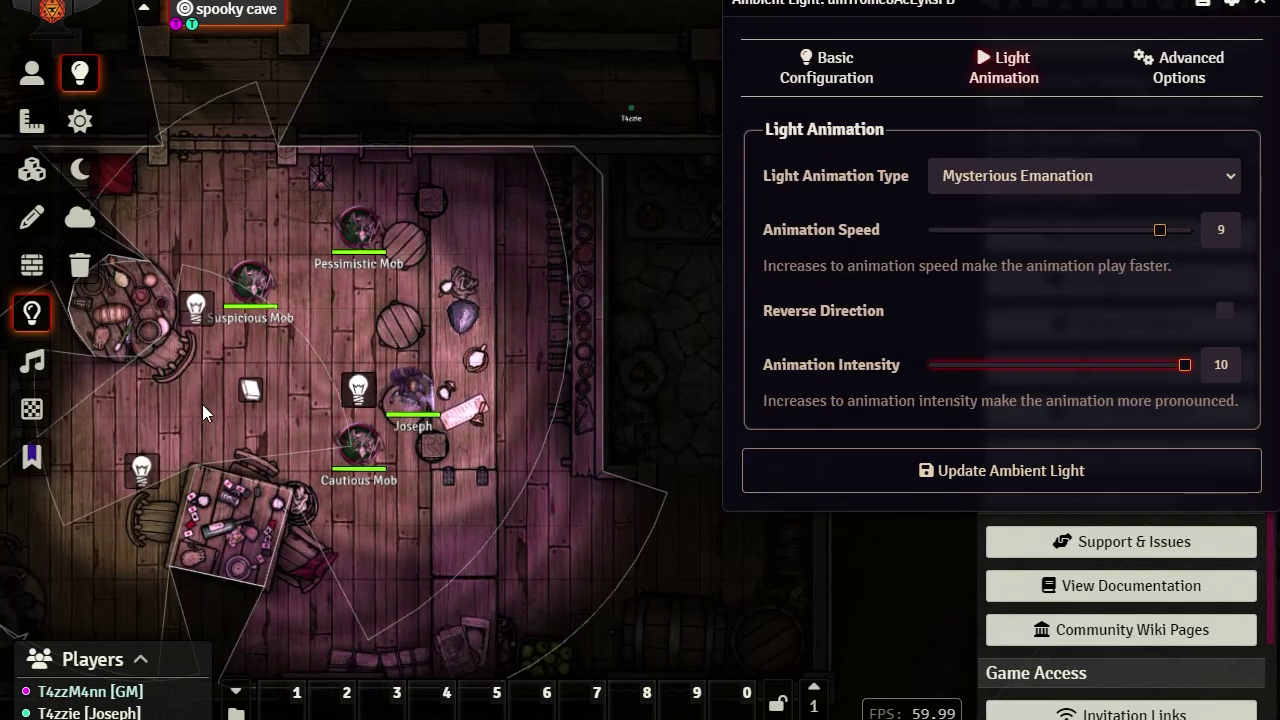
{"action": "left_click_drag", "start_coordinate": [1193, 369], "coordinate": [963, 367]}
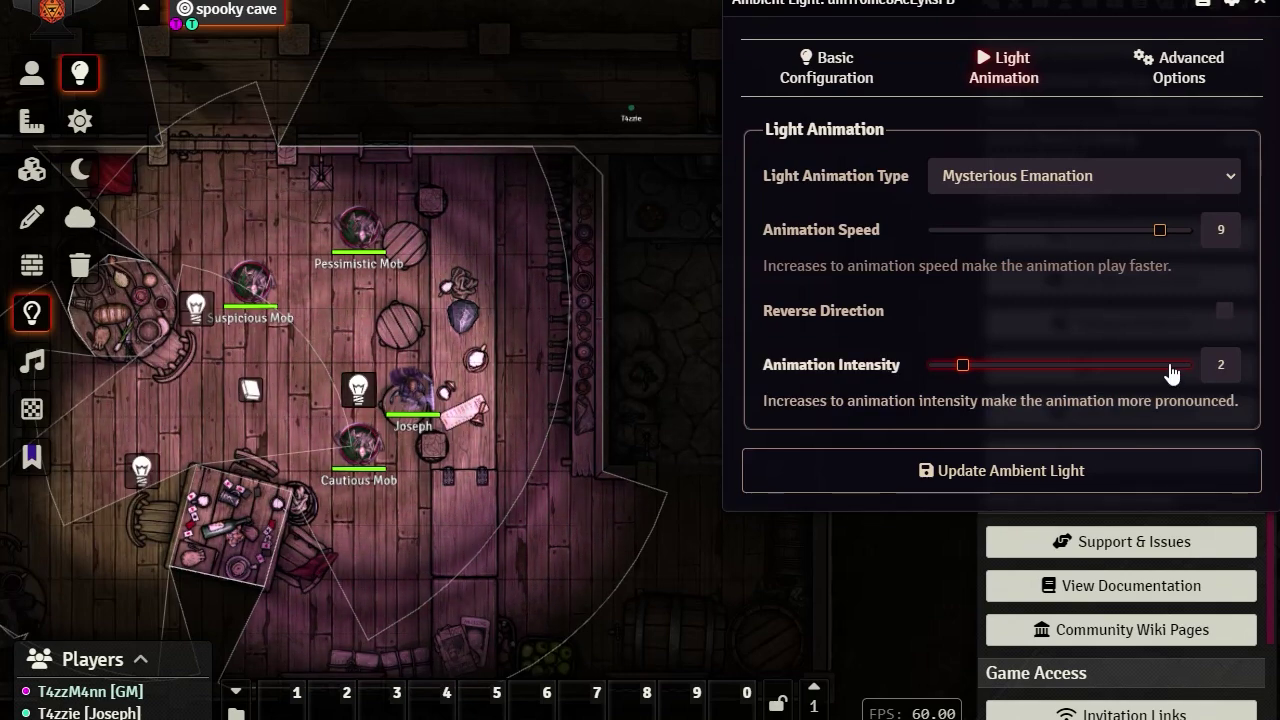
- Apply the Pulse animation to the purple light and change its light color to blue #0400ff
{"action": "left_click", "coordinate": [1225, 178]}
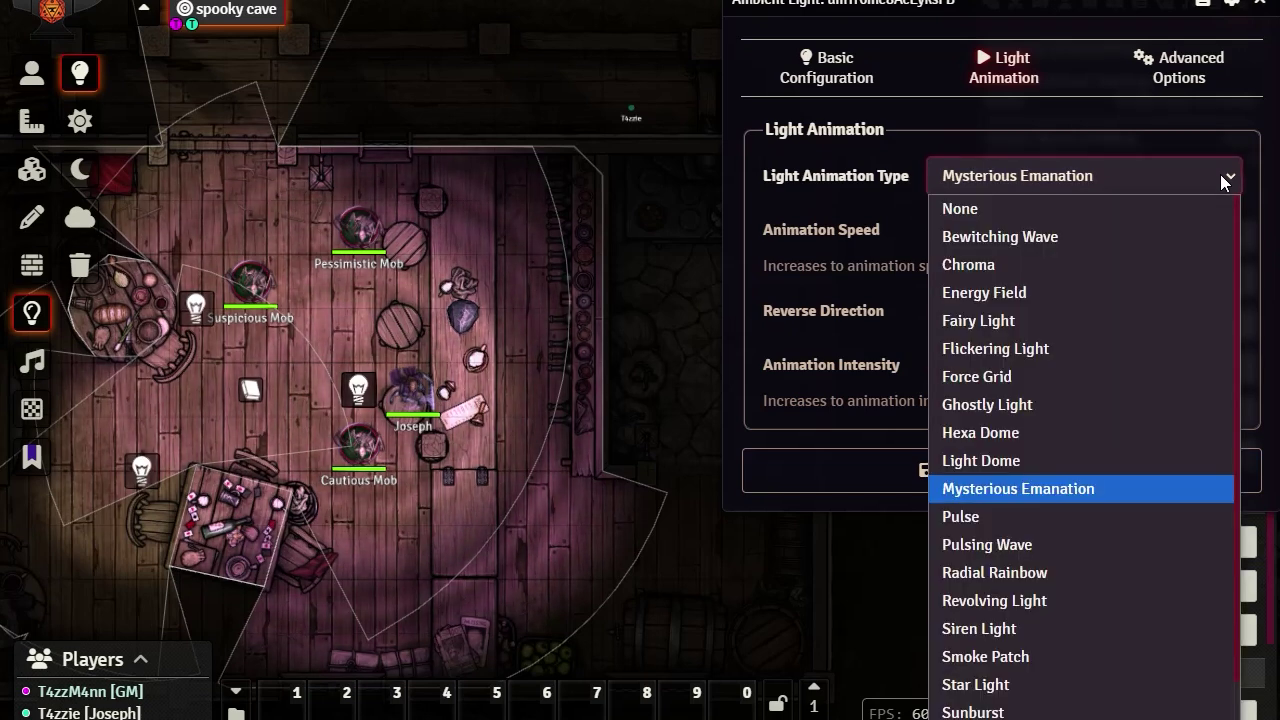
{"action": "left_click", "coordinate": [1081, 516]}
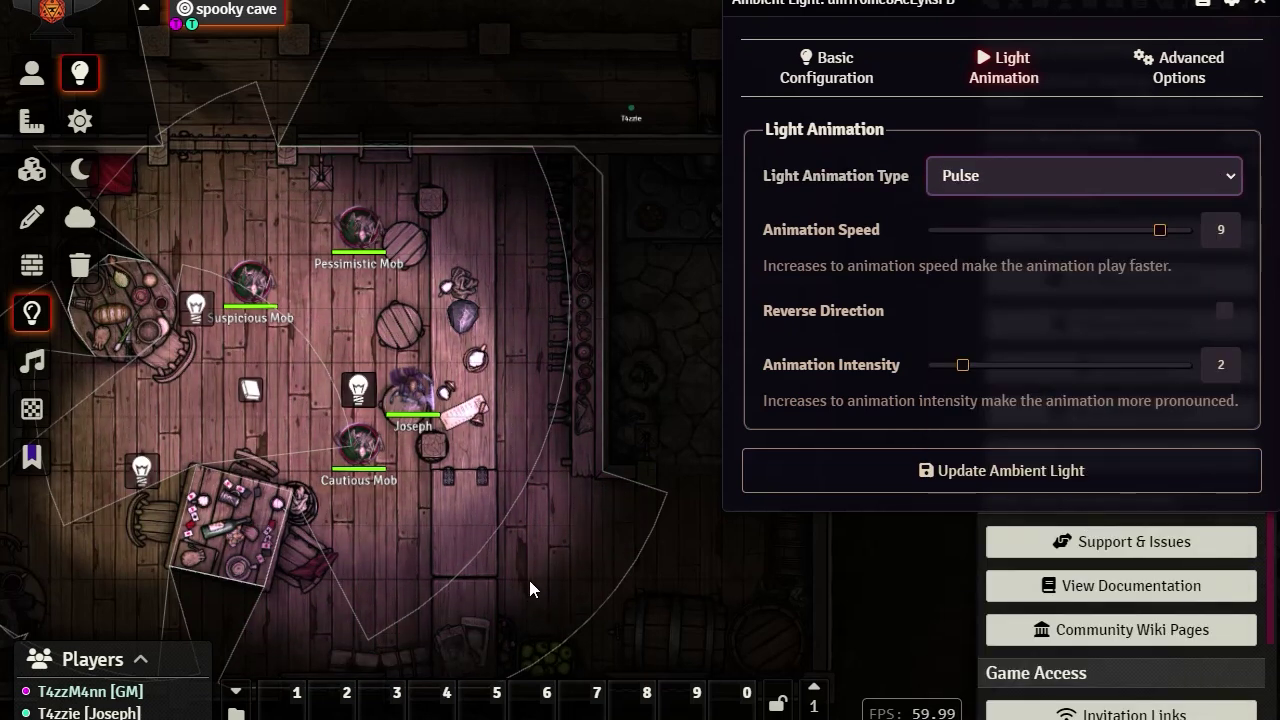
{"action": "left_click", "coordinate": [848, 78]}
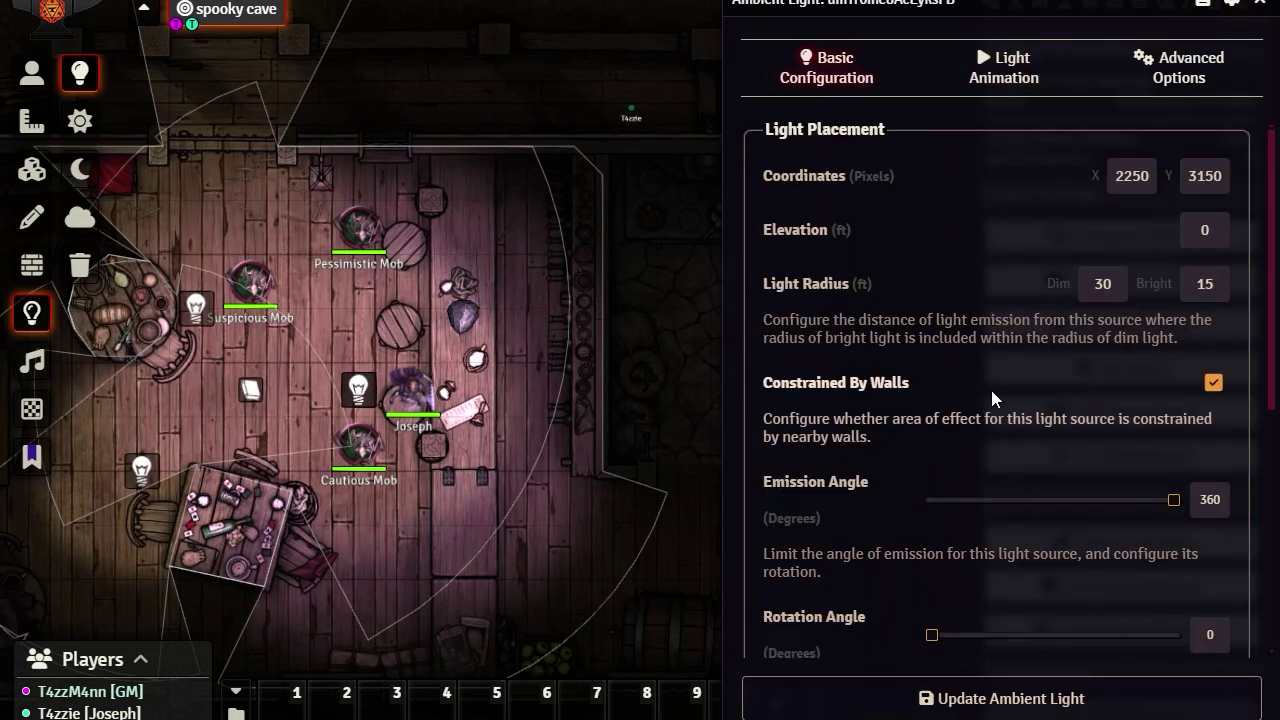
{"action": "scroll", "coordinate": [836, 404], "scroll_direction": "down", "scroll_amount": 5}
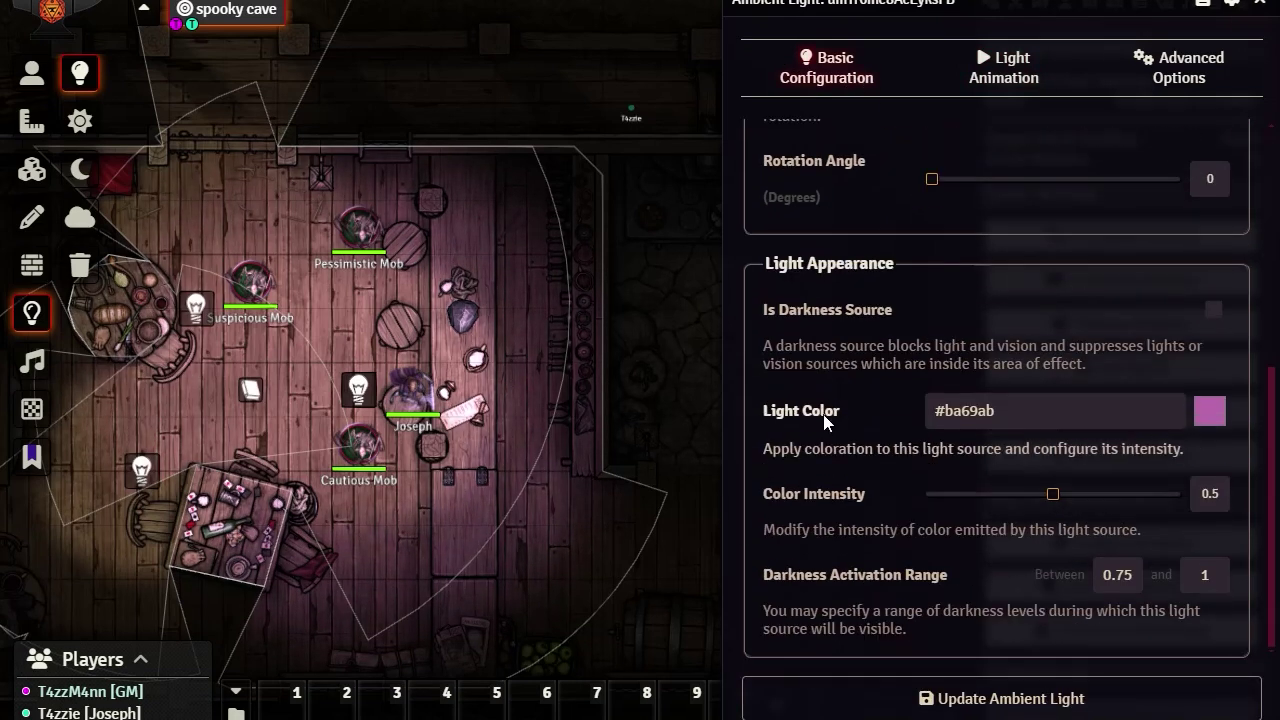
{"action": "left_click", "coordinate": [1216, 412]}
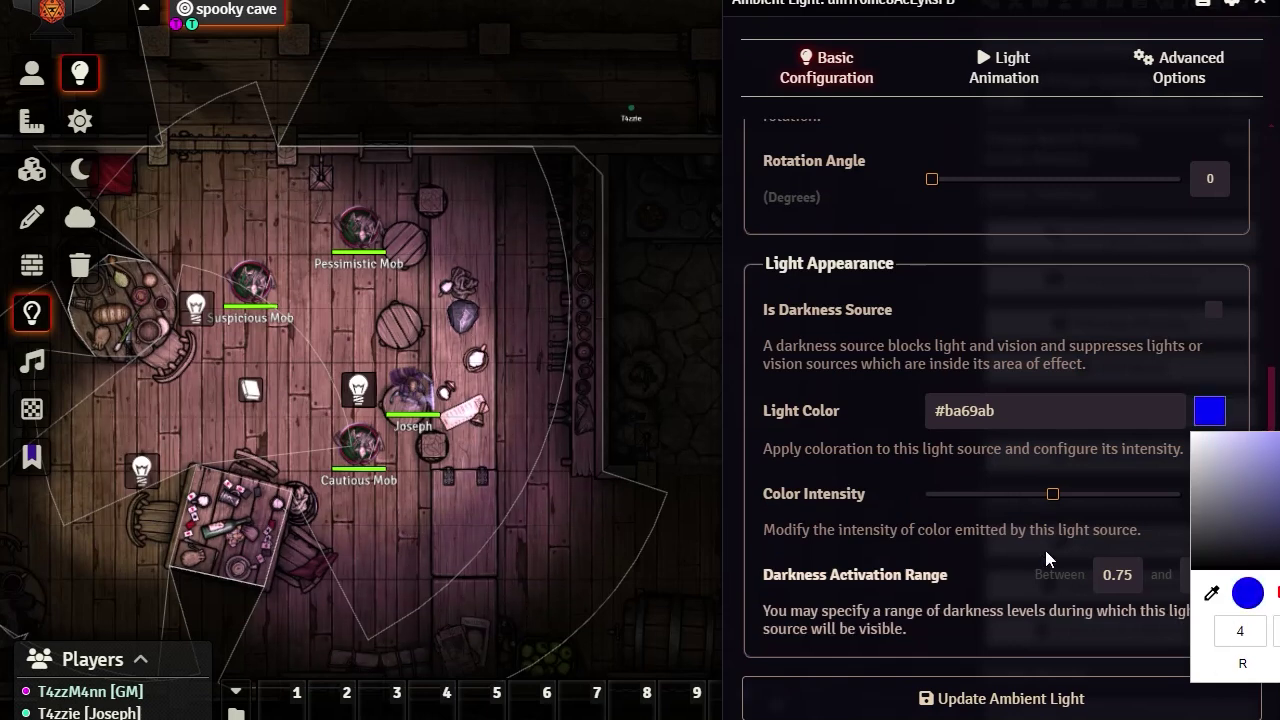
{"action": "left_click", "coordinate": [924, 458]}
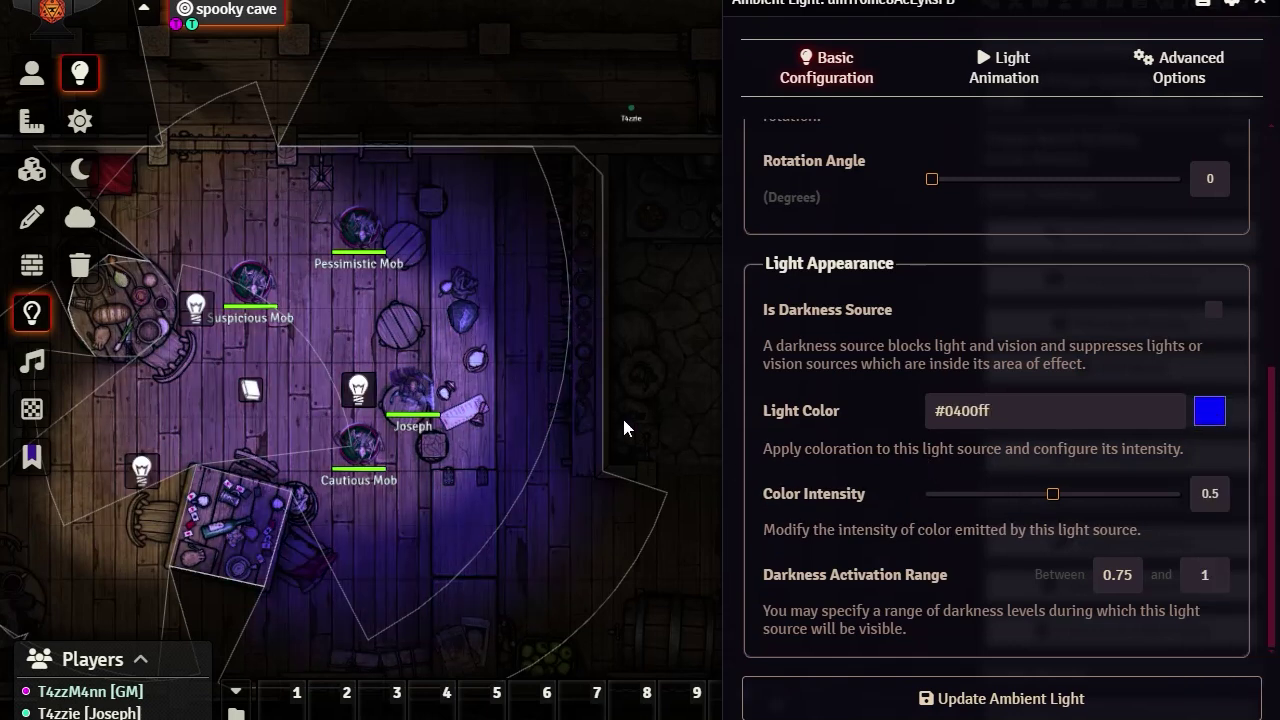
- Preview the Pulsing Wave animation on the blue light, switching reverse direction on and off
{"action": "left_click", "coordinate": [1014, 90]}
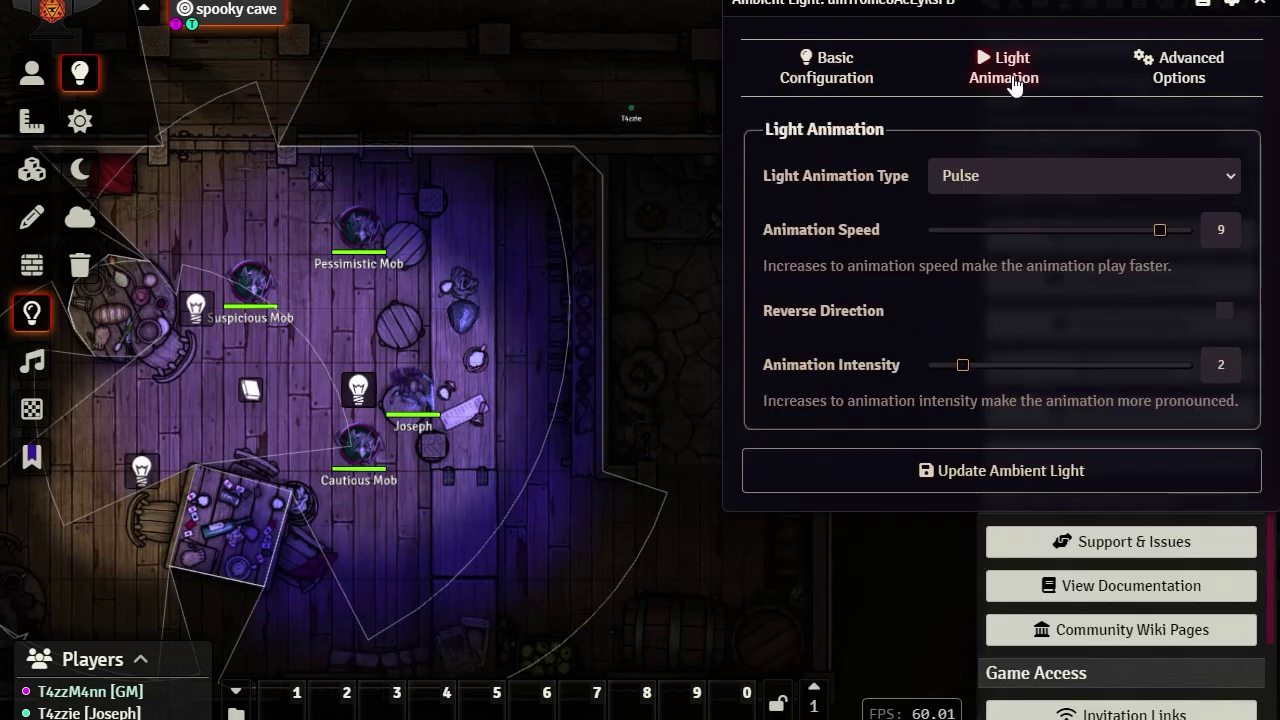
{"action": "left_click", "coordinate": [957, 173]}
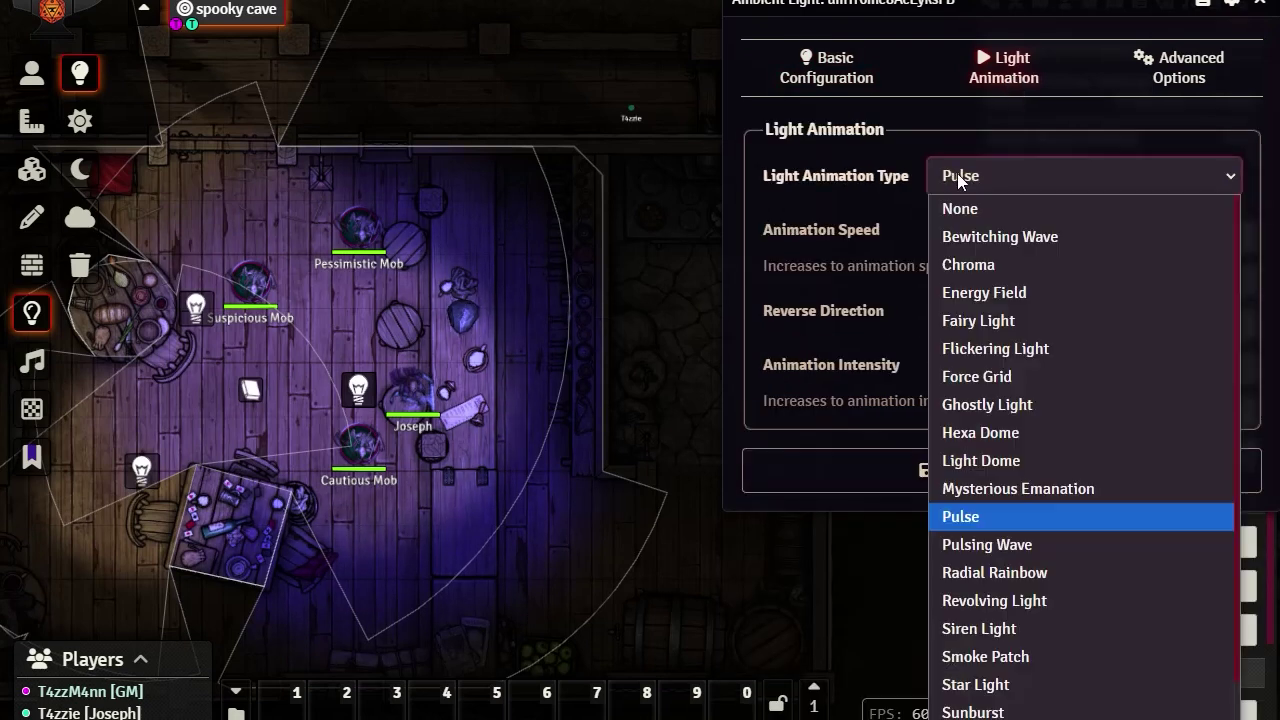
{"action": "left_click", "coordinate": [1005, 549]}
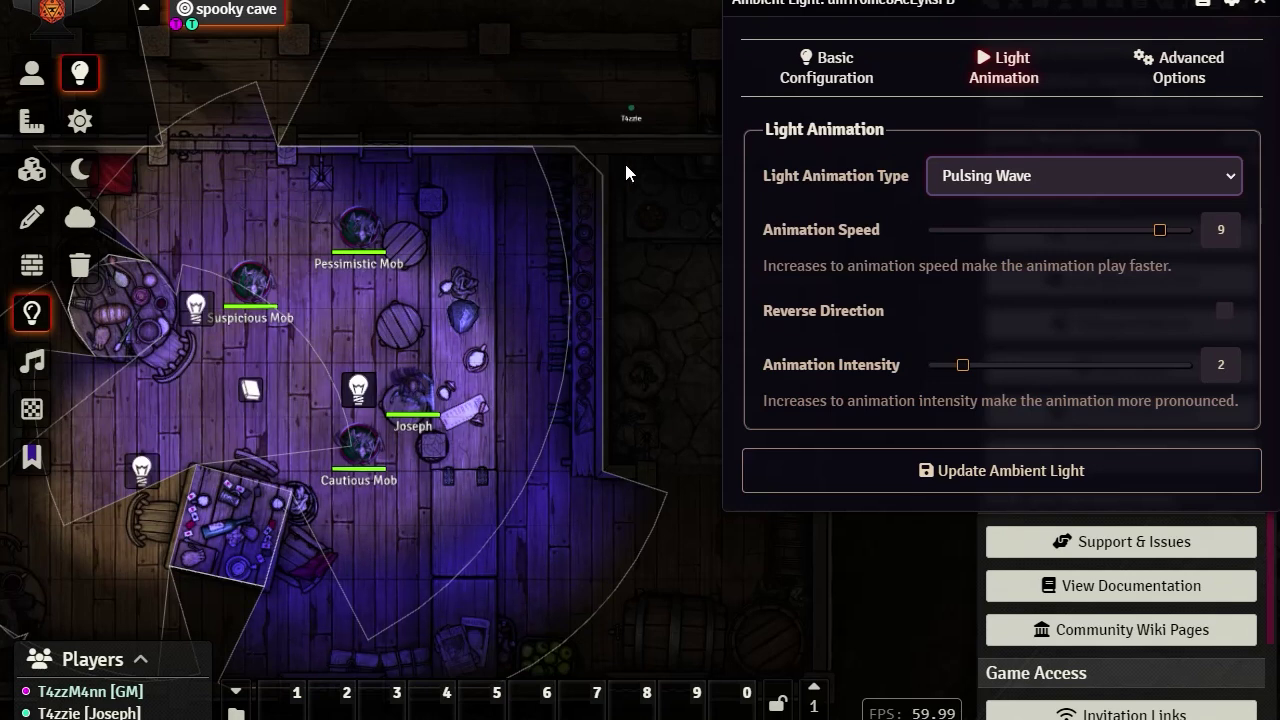
{"action": "left_click", "coordinate": [1228, 313]}
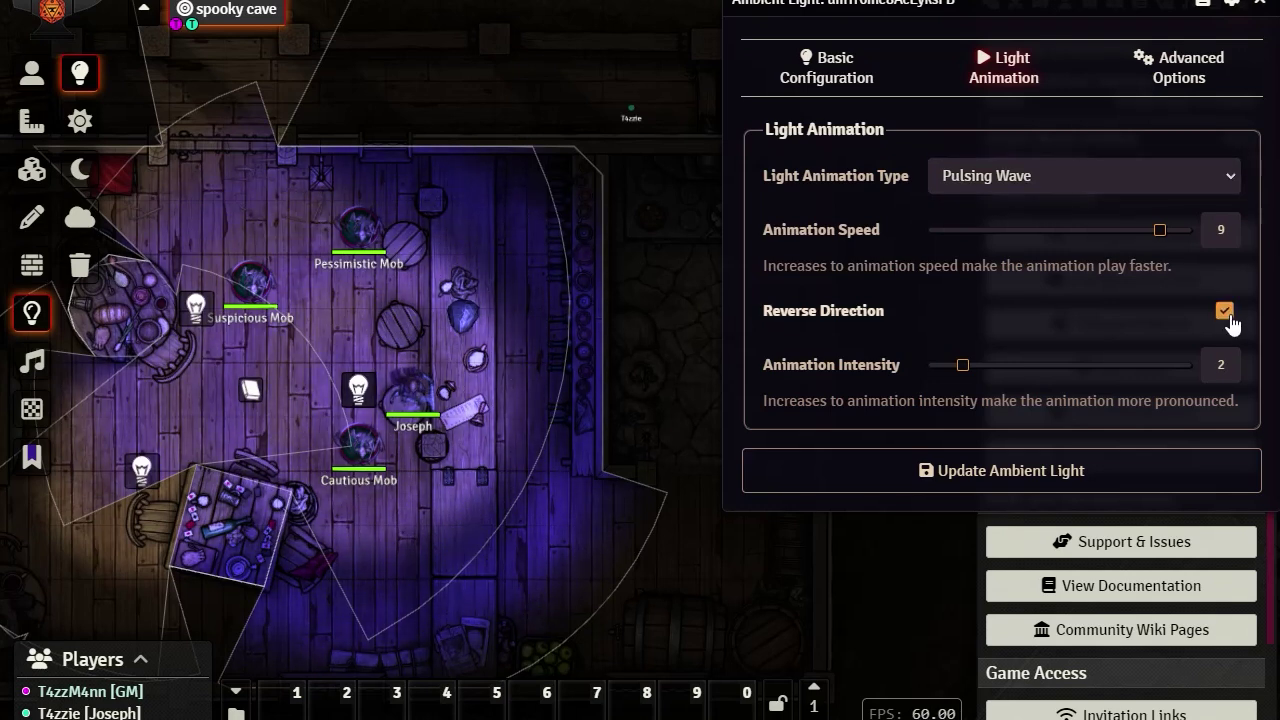
{"action": "left_click", "coordinate": [1228, 313]}
- Preview the Radial Rainbow, Revolving Light and Siren Light animations on the blue light
{"action": "left_click", "coordinate": [1049, 173]}
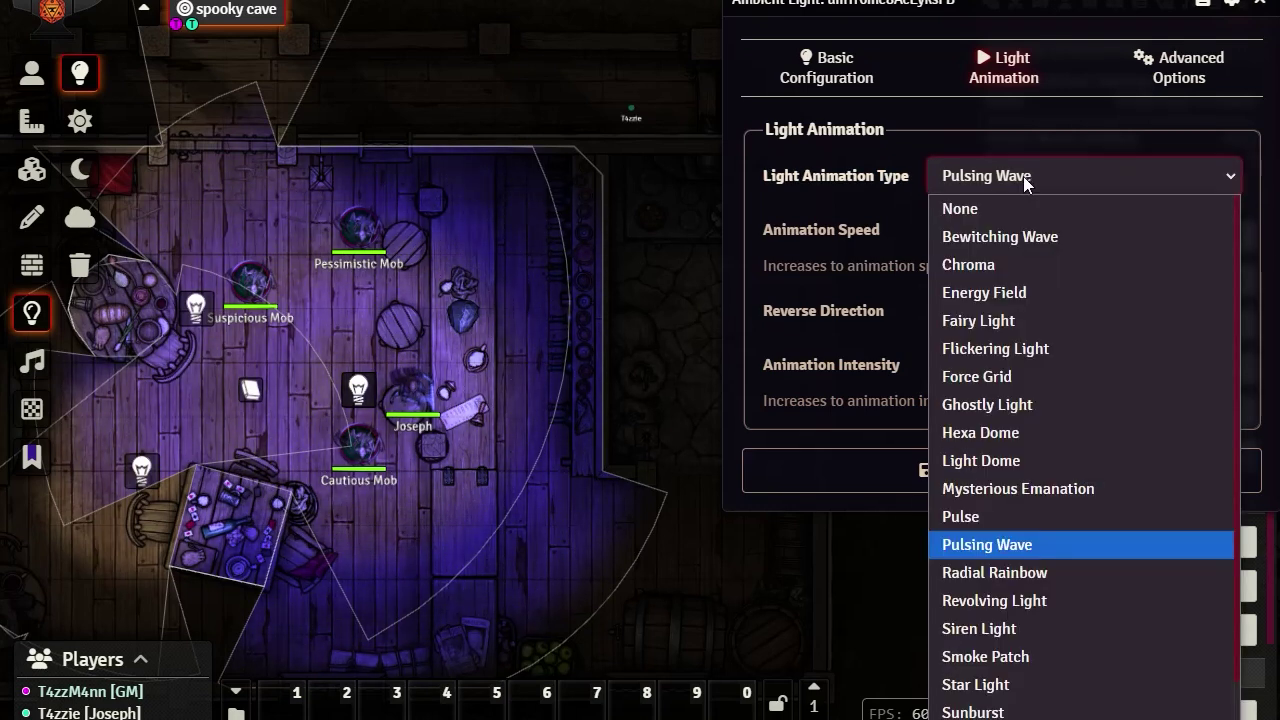
{"action": "left_click", "coordinate": [1021, 573]}
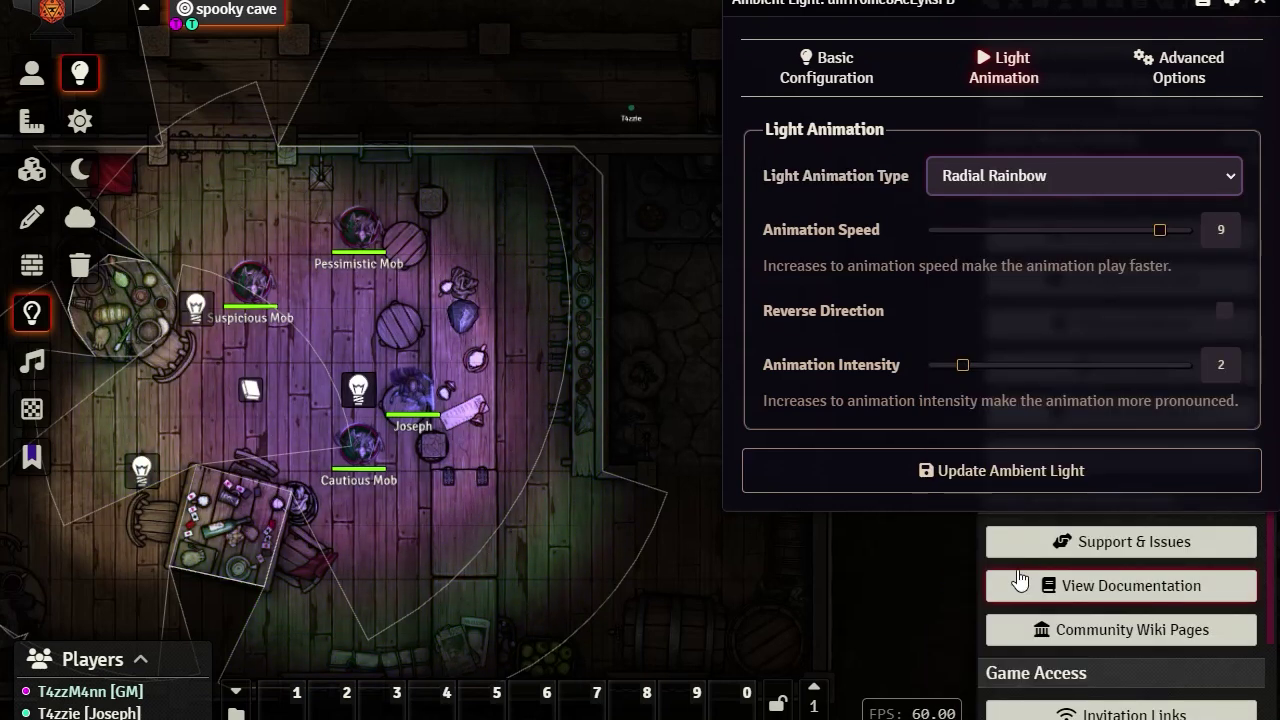
{"action": "left_click", "coordinate": [1016, 178]}
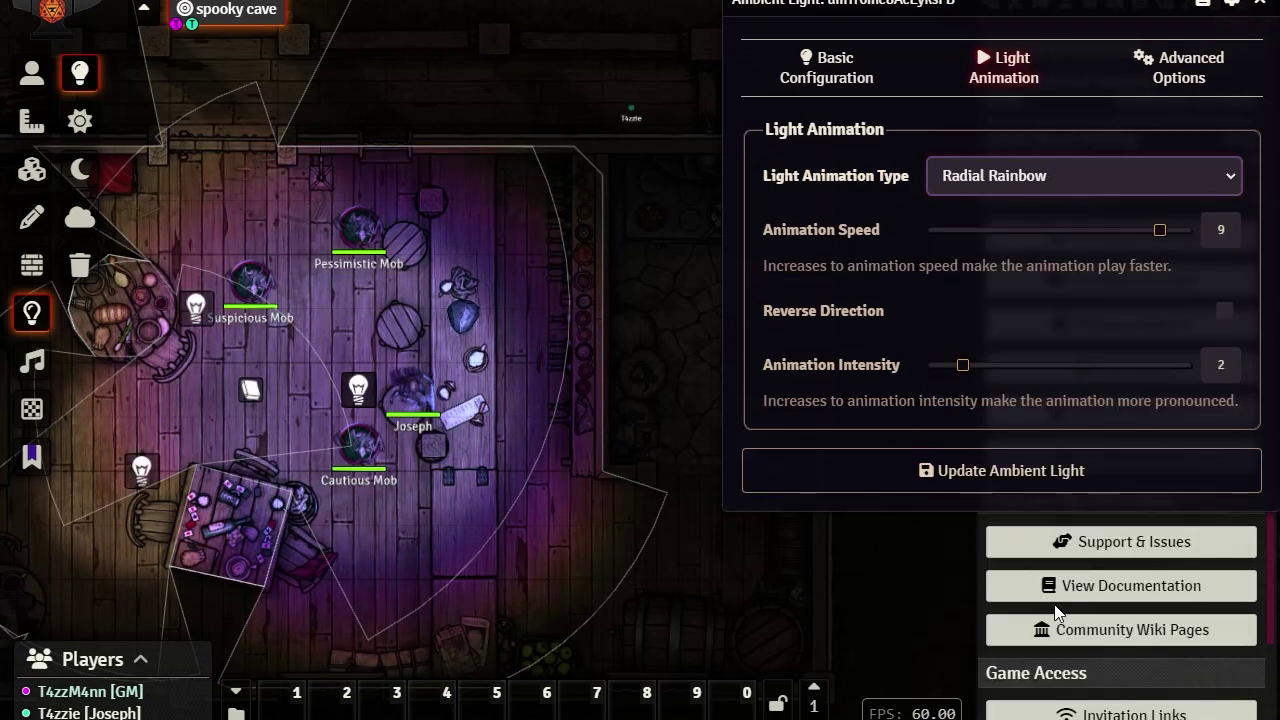
{"action": "left_click", "coordinate": [1054, 604]}
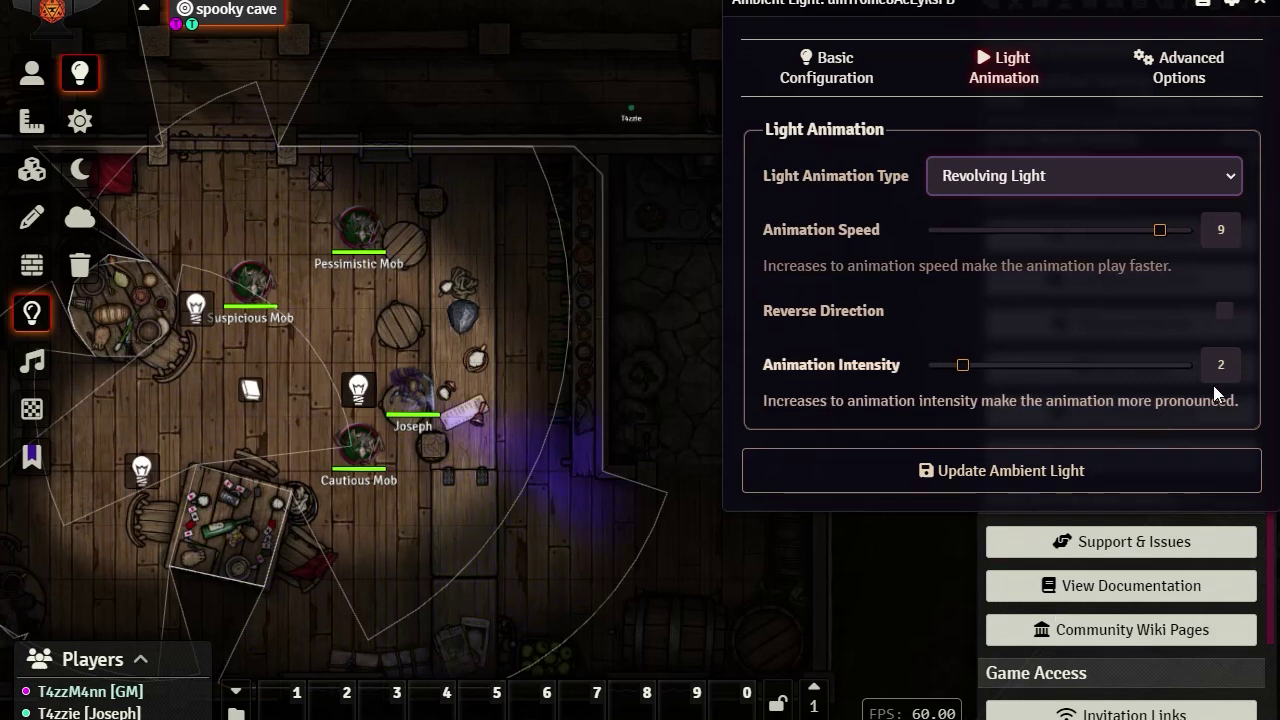
{"action": "left_click", "coordinate": [1014, 173]}
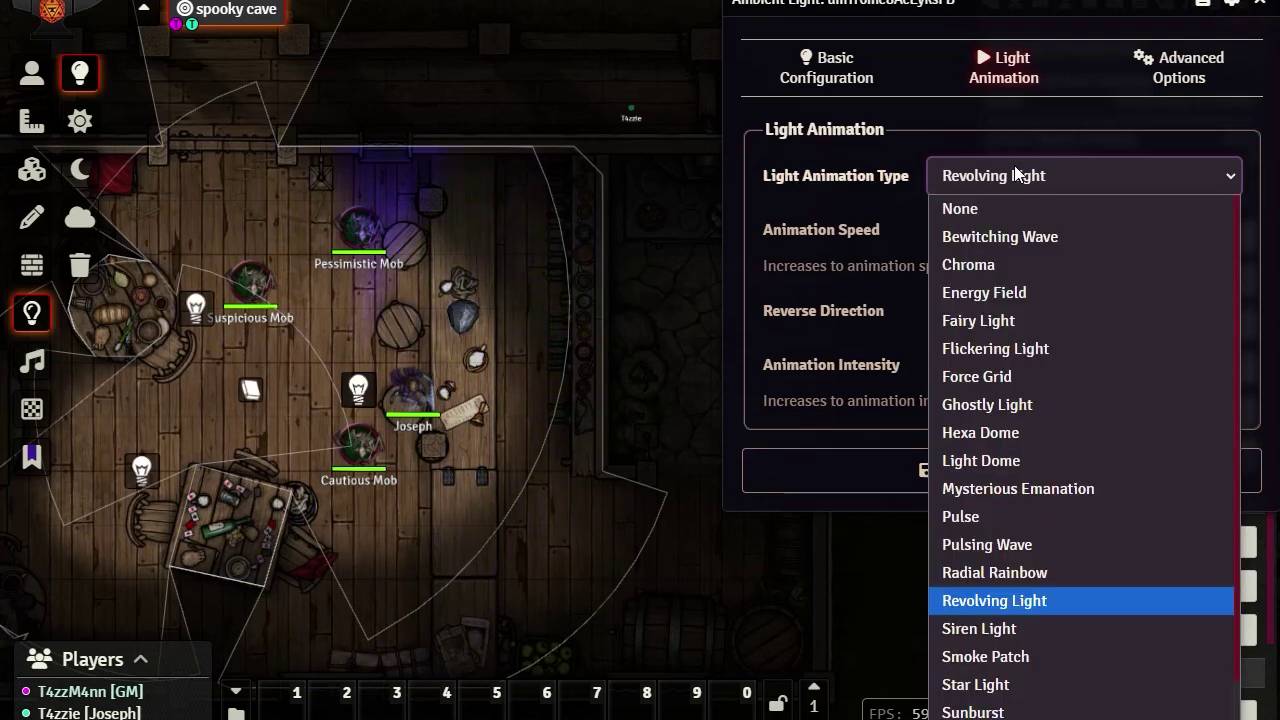
{"action": "left_click", "coordinate": [1029, 630]}
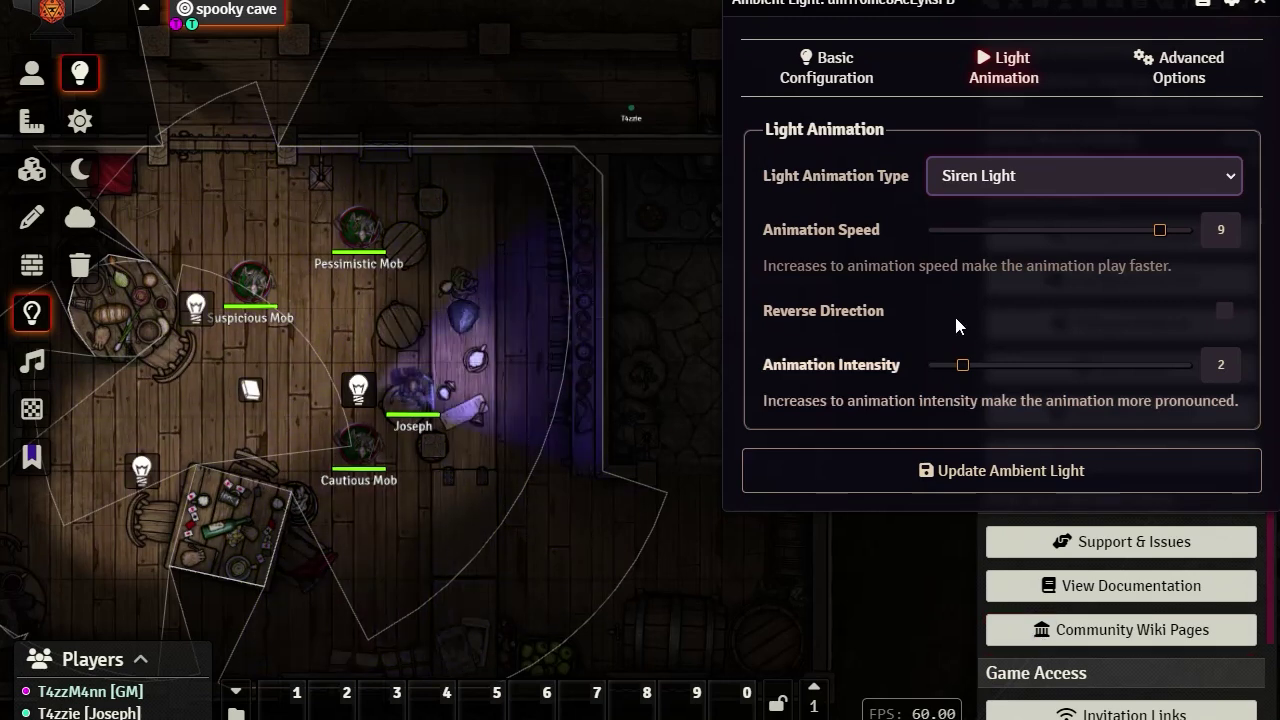
- Switch the blue light's animation type to Smoke Patch and inspect the effect across the tavern room
{"action": "left_click", "coordinate": [1018, 182]}
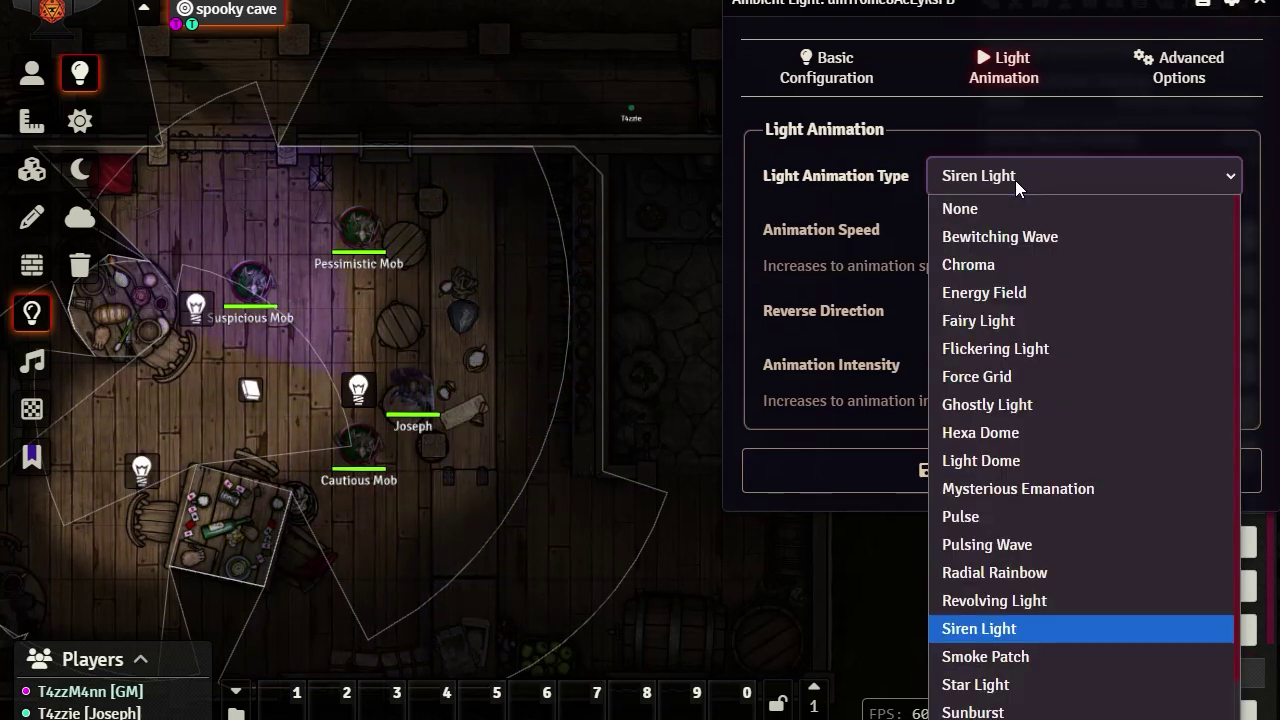
{"action": "left_click", "coordinate": [1006, 662]}
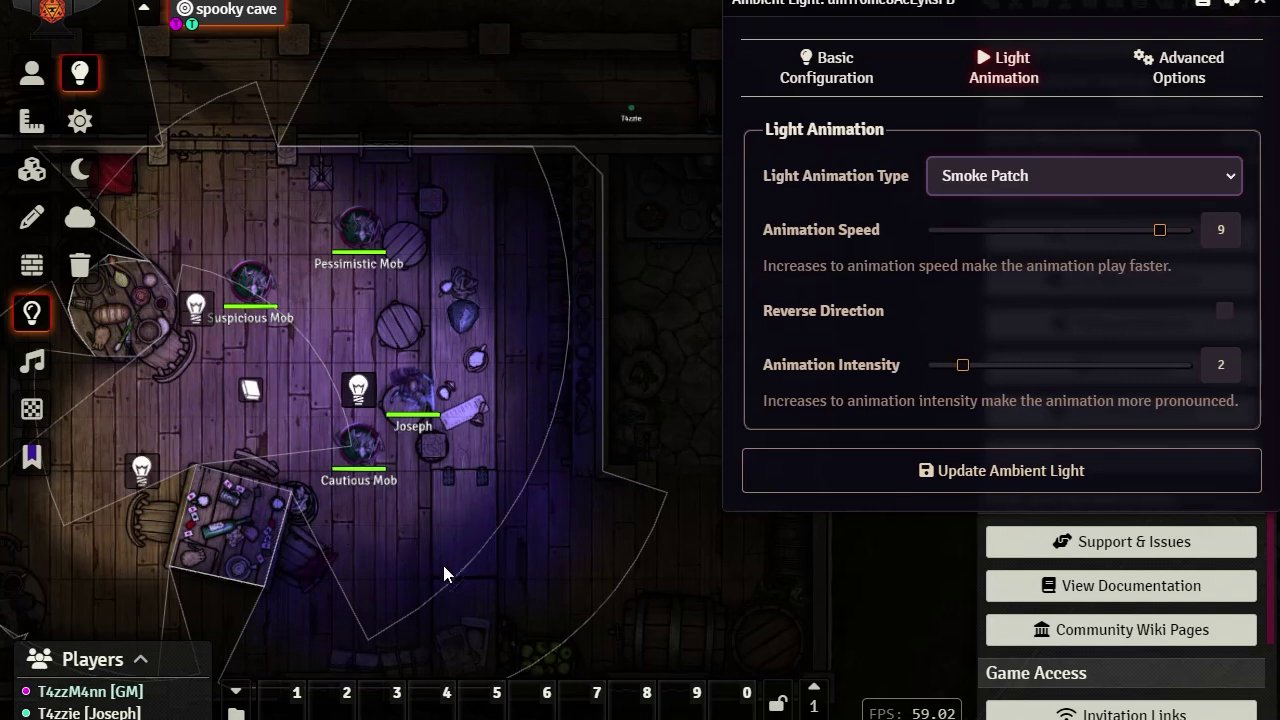
{"action": "scroll", "coordinate": [440, 535], "scroll_direction": "up", "scroll_amount": 3}
{"action": "scroll", "coordinate": [440, 535], "scroll_direction": "down", "scroll_amount": 2}
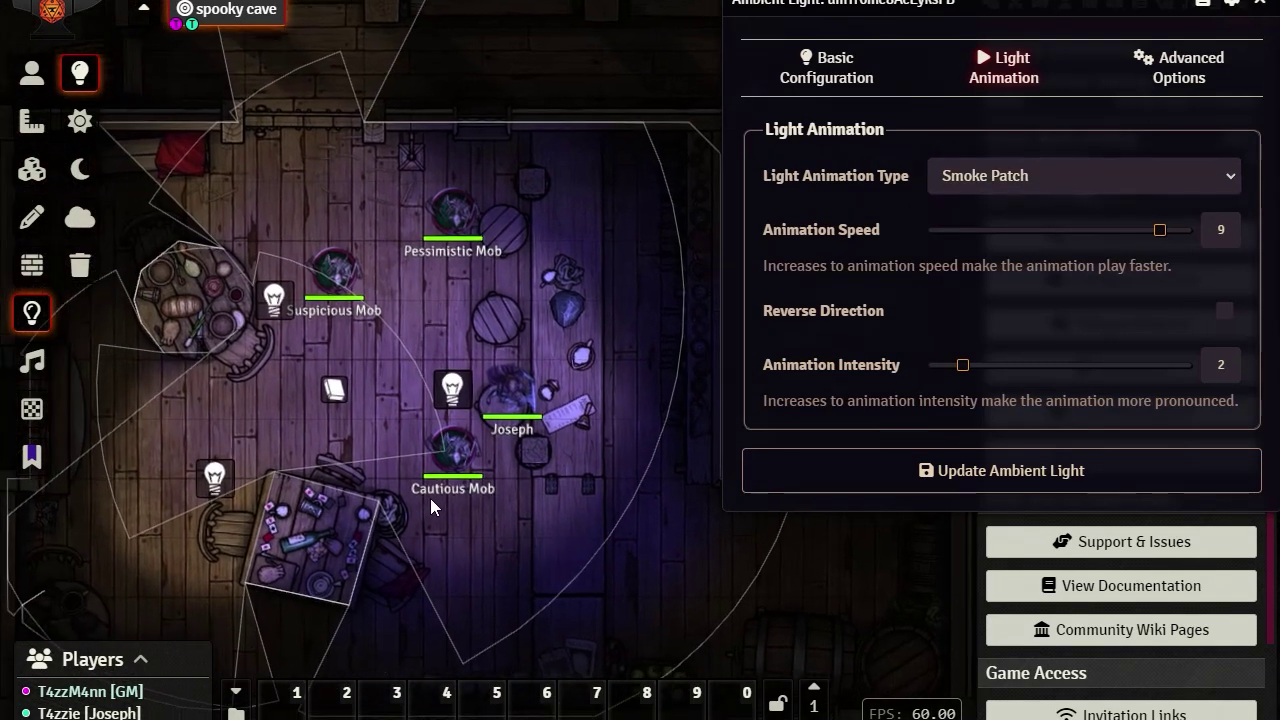
{"action": "left_click_drag", "start_coordinate": [430, 498], "coordinate": [405, 445]}
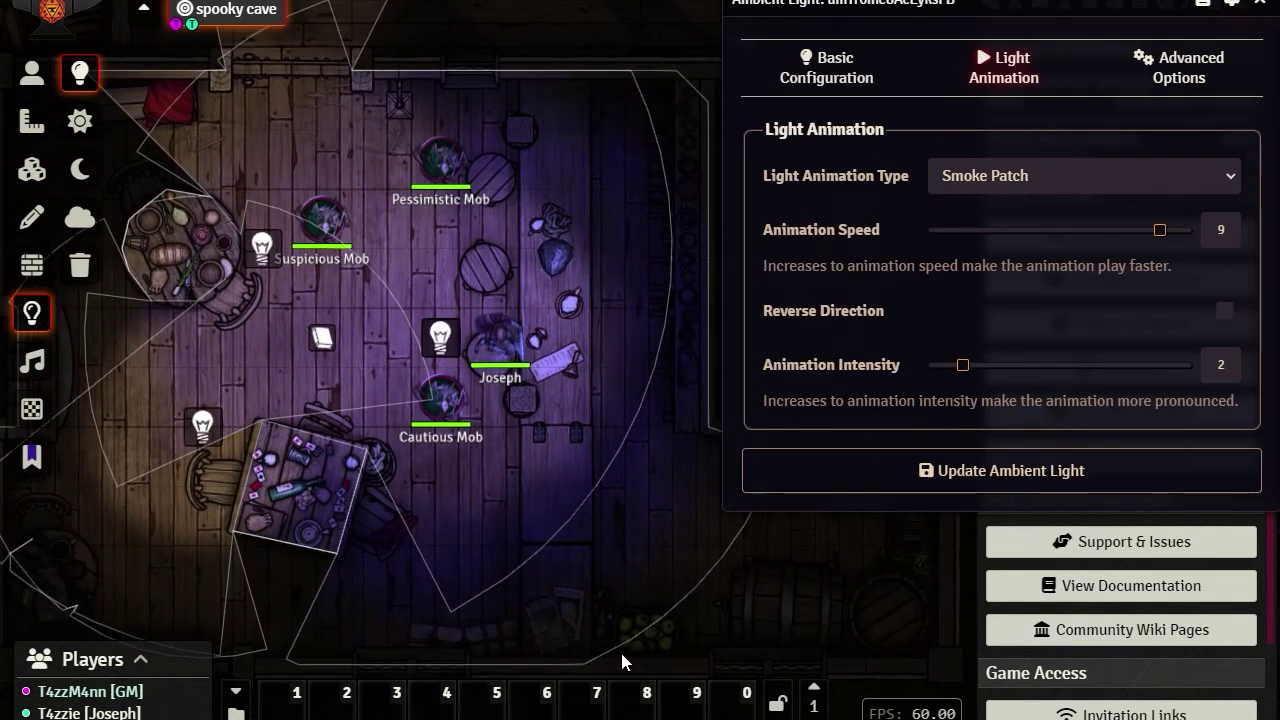
{"action": "scroll", "coordinate": [620, 649], "scroll_direction": "up", "scroll_amount": 1}
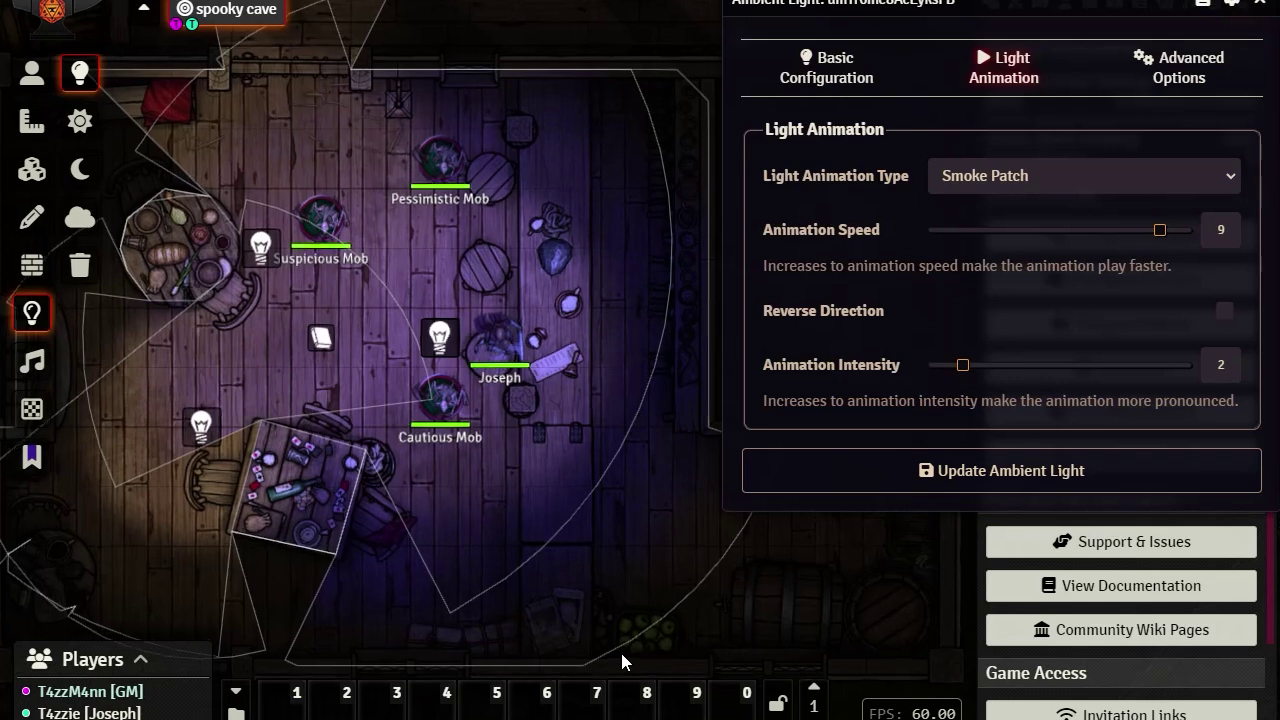
- Preview the Star Light and Sunburst animations on the blue light
{"action": "left_click", "coordinate": [1020, 181]}
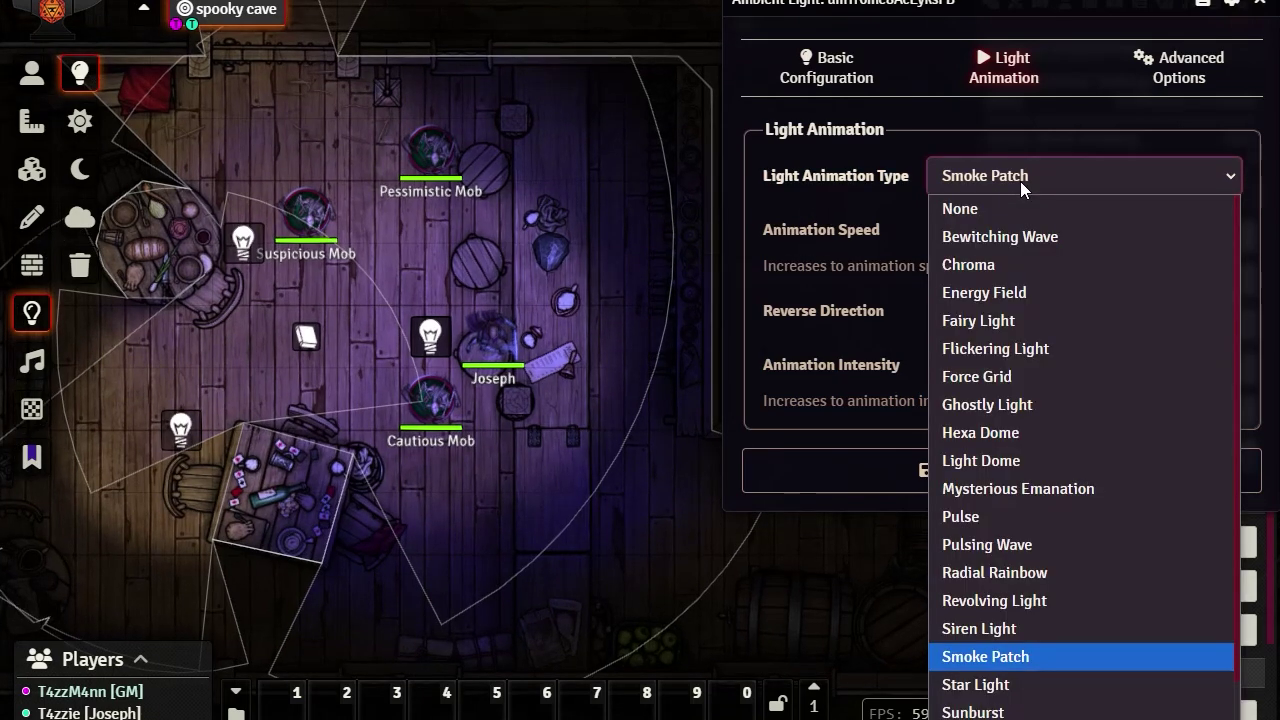
{"action": "left_click", "coordinate": [1035, 690]}
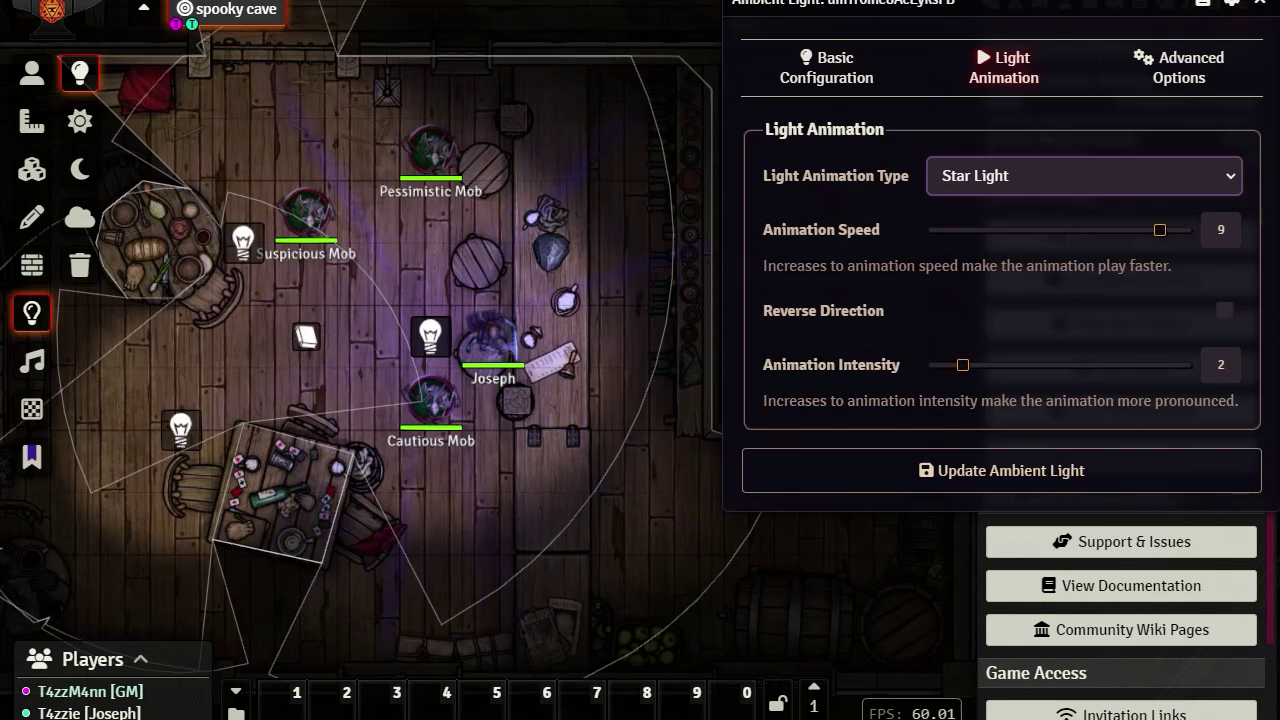
{"action": "left_click", "coordinate": [1229, 180]}
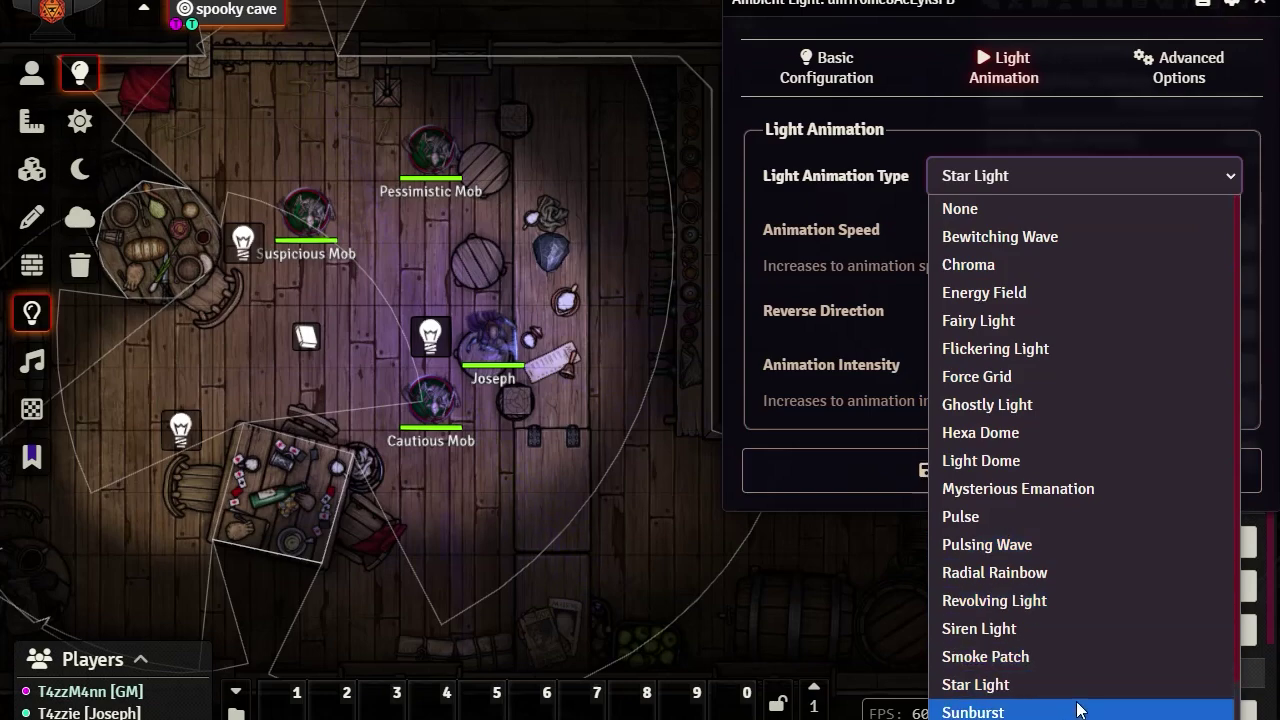
{"action": "left_click", "coordinate": [1078, 712]}
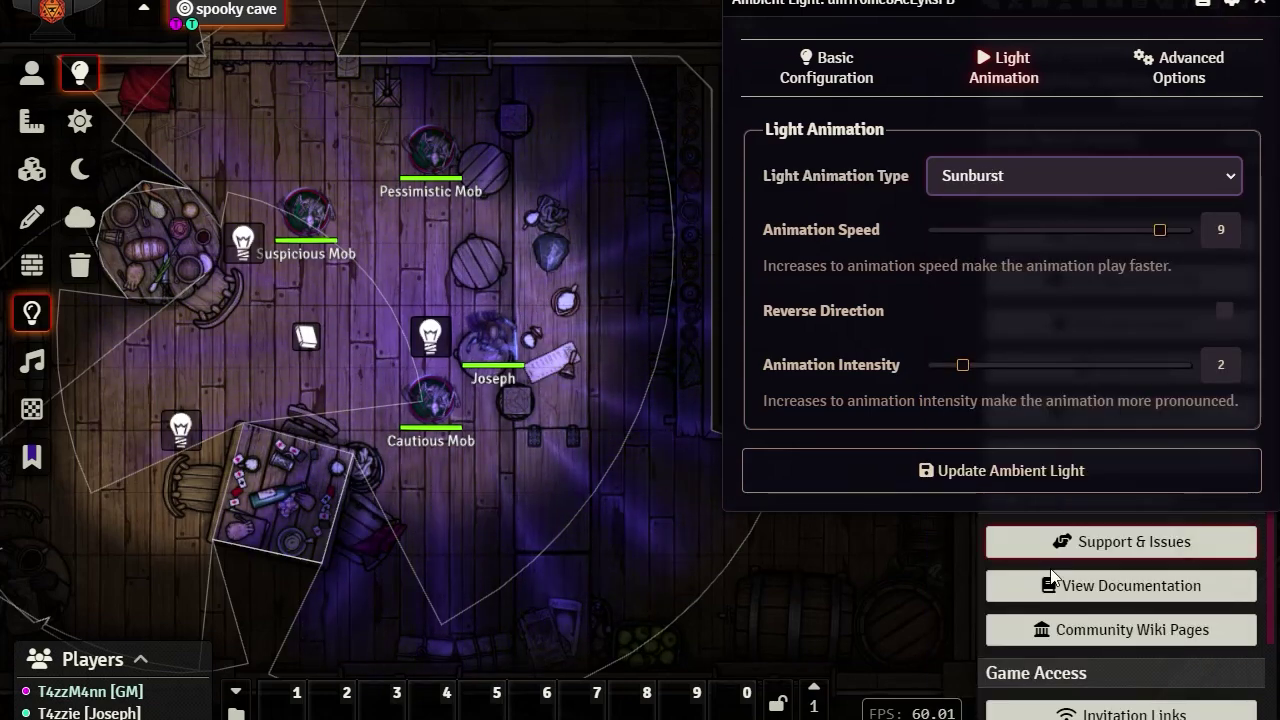
- Preview the Swirling Fog and Swirling Rainbow animations on the blue light
{"action": "left_click", "coordinate": [1062, 180]}
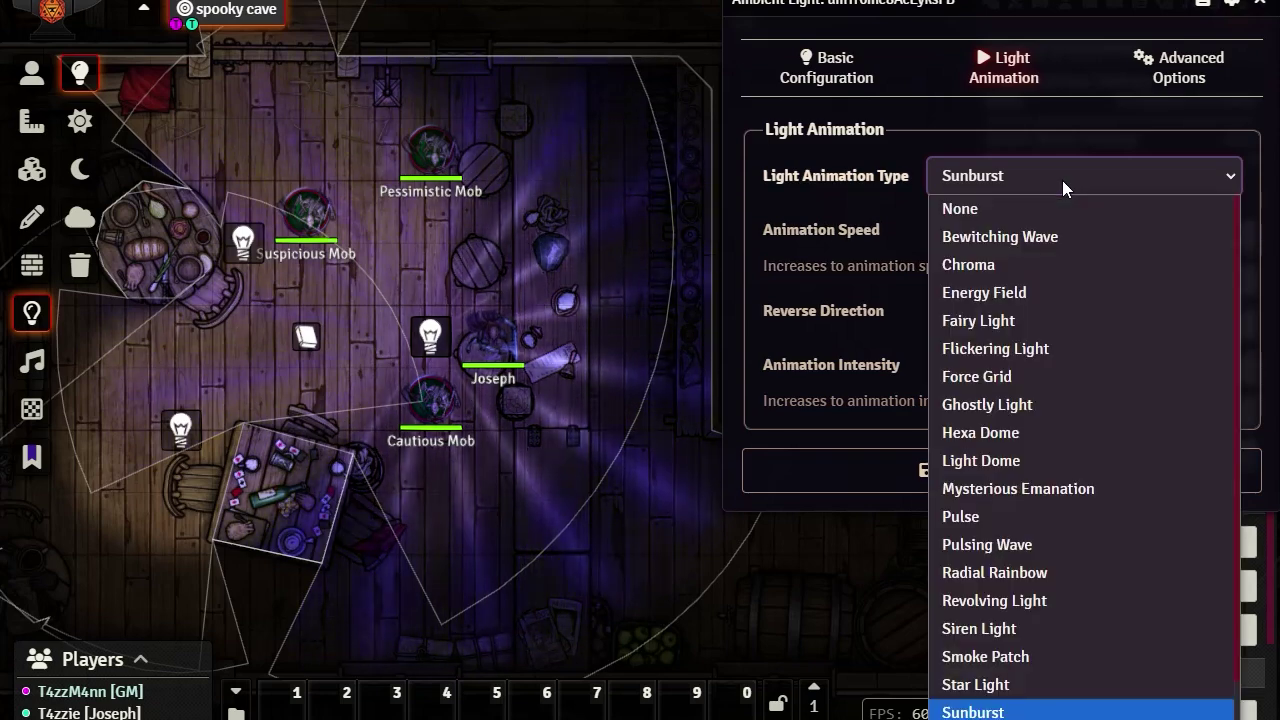
{"action": "scroll", "coordinate": [1078, 525], "scroll_direction": "down", "scroll_amount": 1}
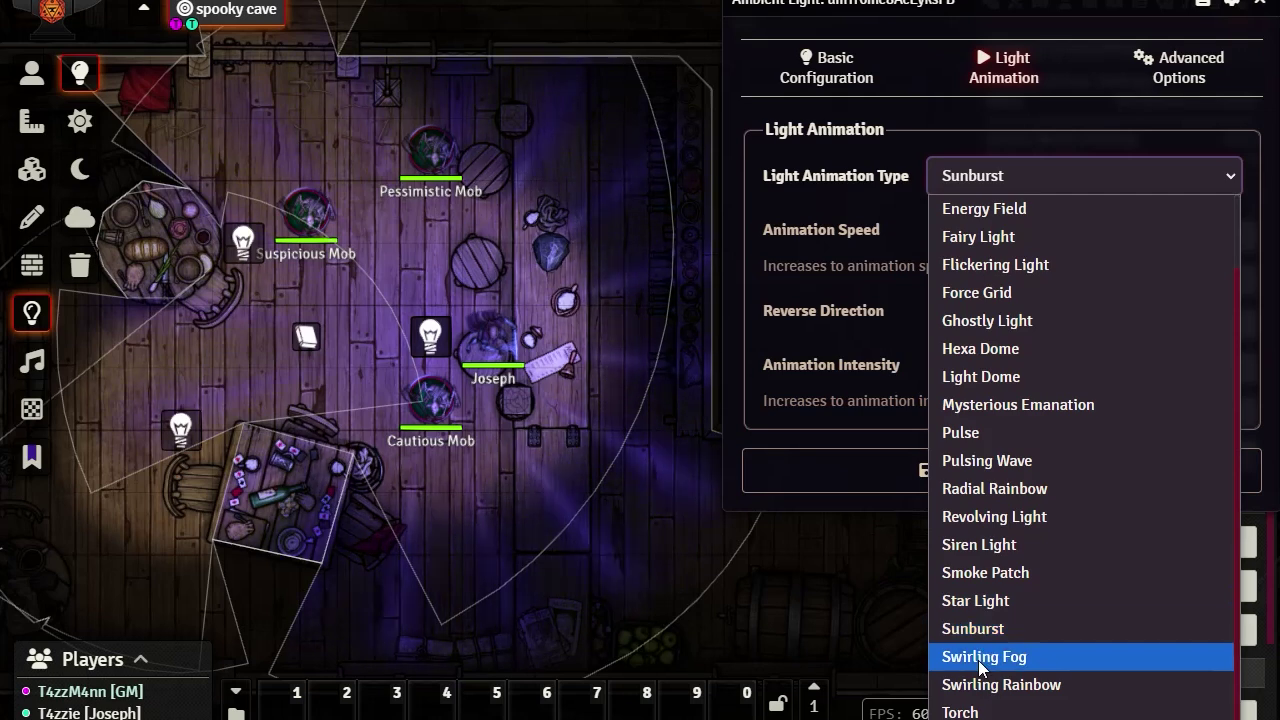
{"action": "key", "text": "Escape"}
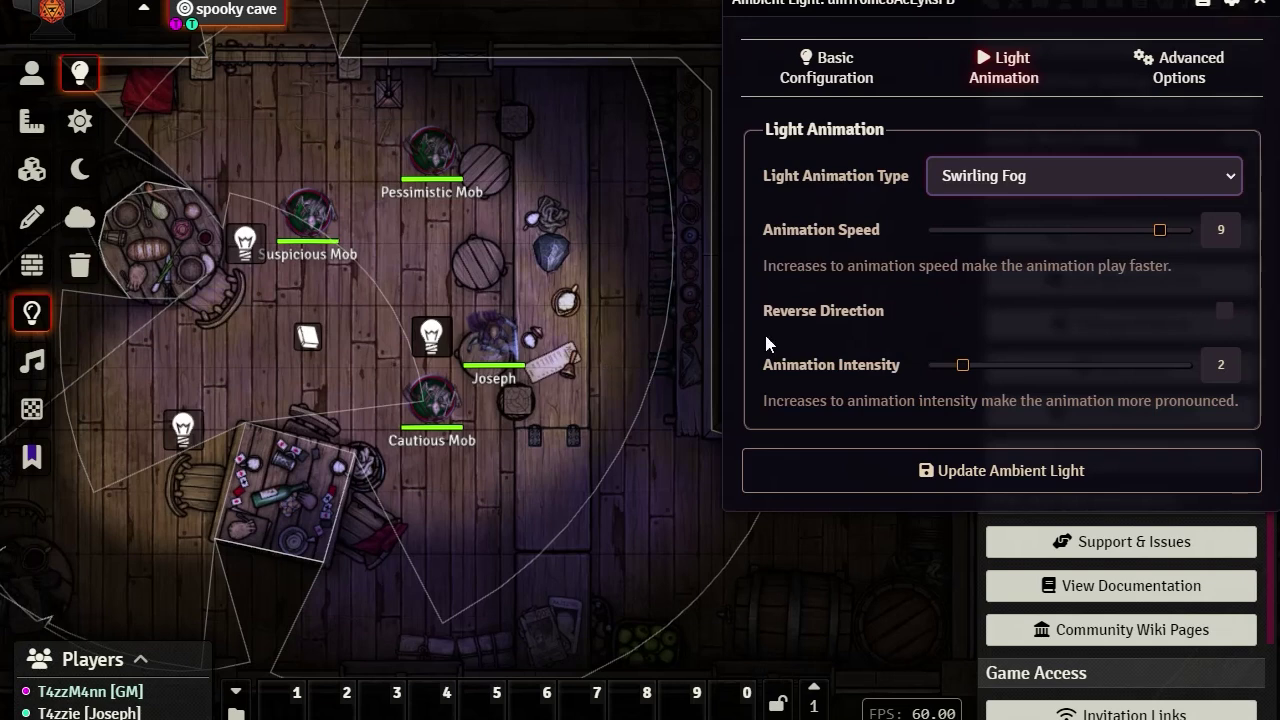
{"action": "left_click", "coordinate": [996, 180]}
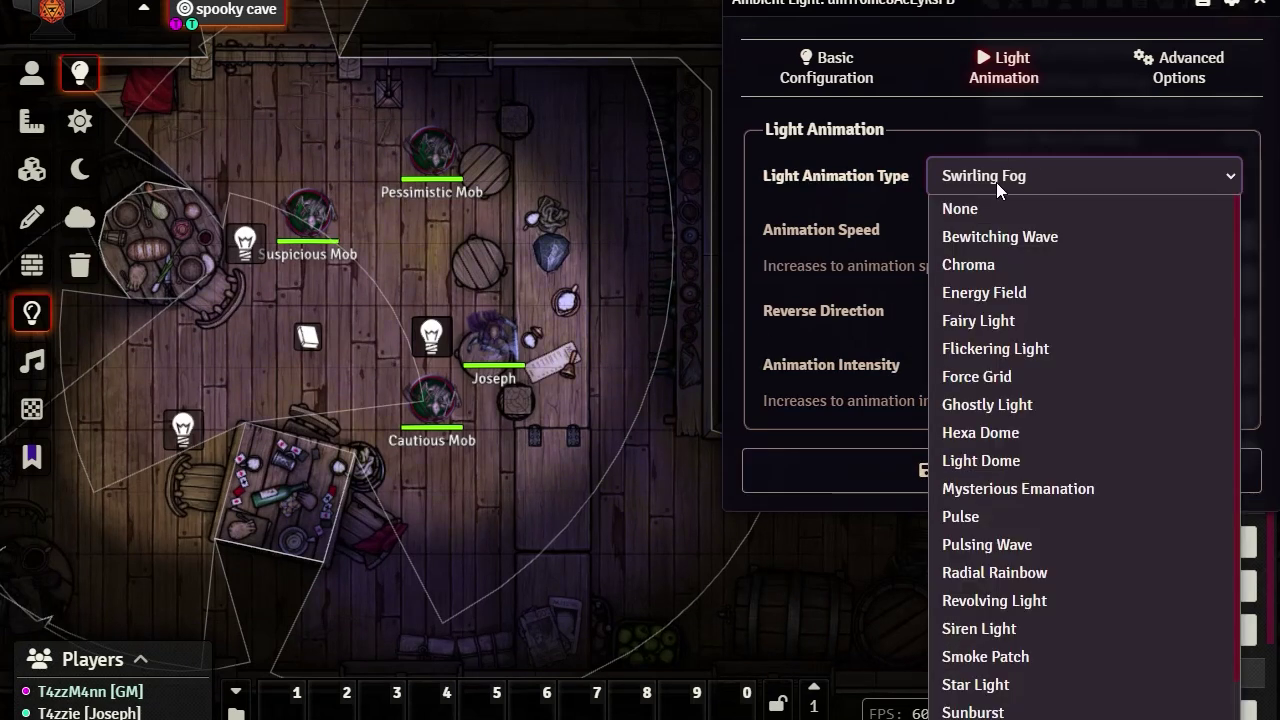
{"action": "scroll", "coordinate": [1040, 540], "scroll_direction": "down", "scroll_amount": 1}
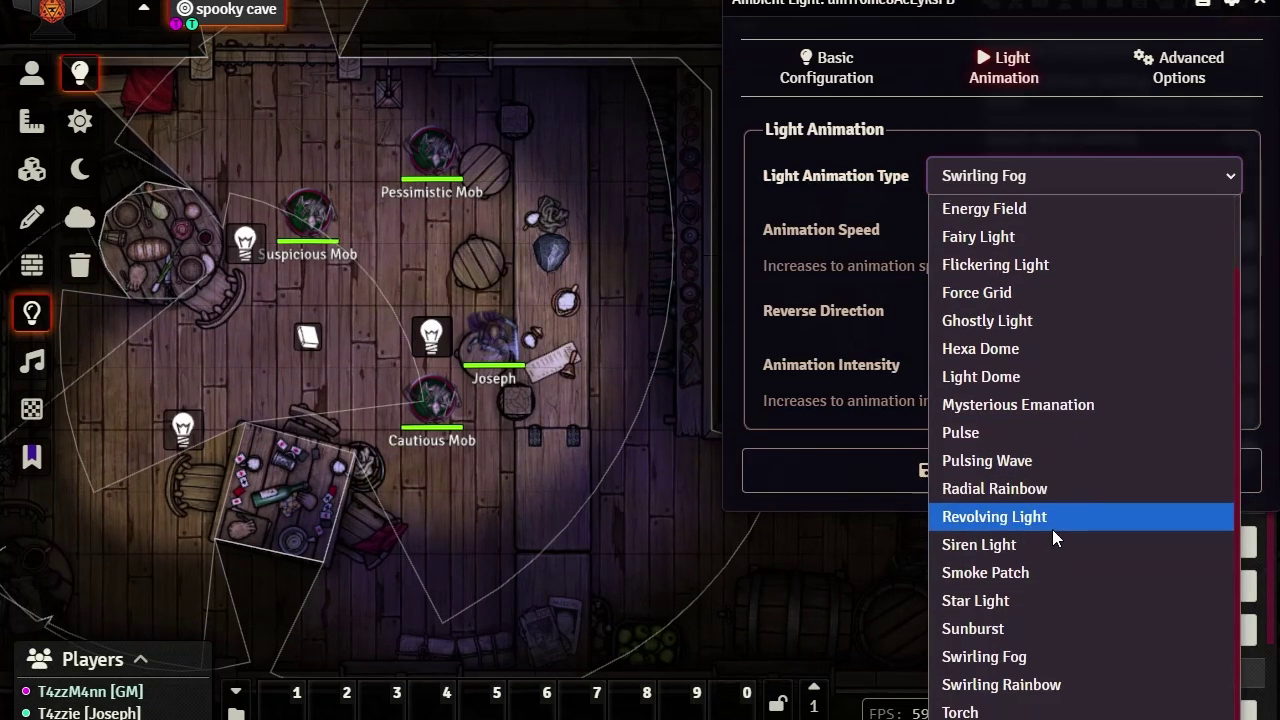
{"action": "left_click", "coordinate": [1018, 690]}
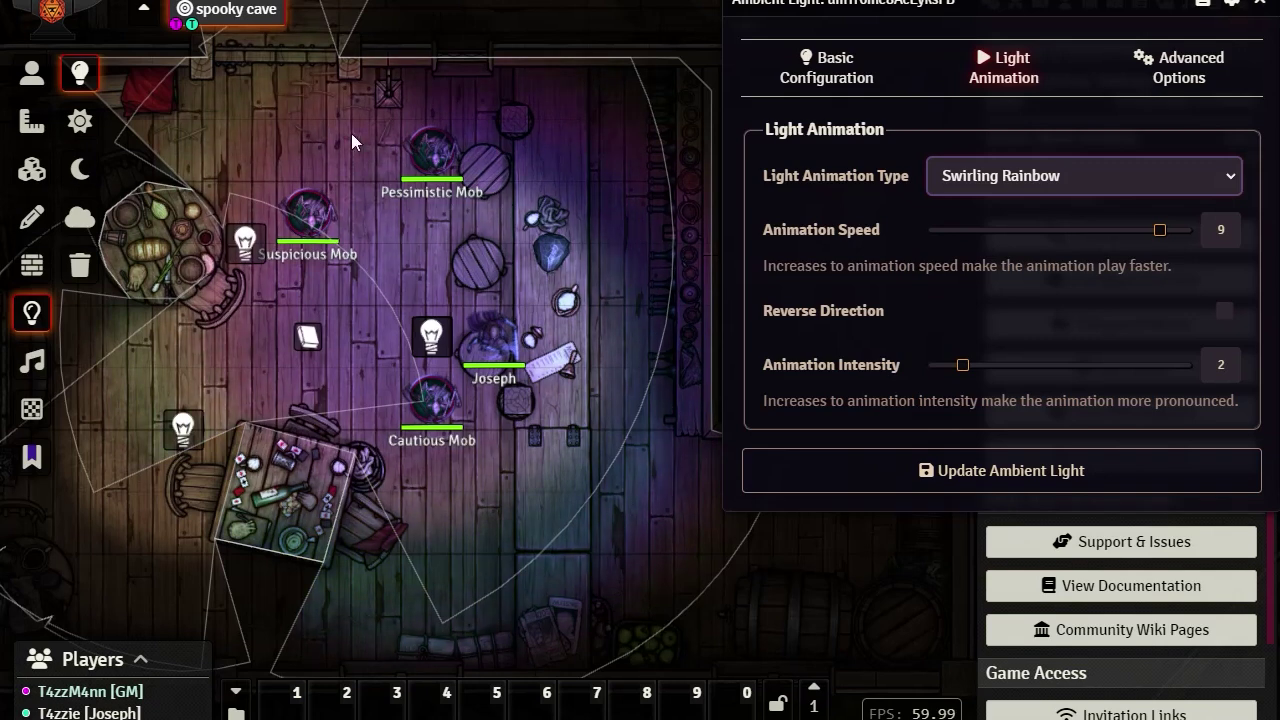
- Switch the blue light to the Torch animation with animation speed 6 and animation intensity 4
{"action": "left_click", "coordinate": [1051, 176]}
{"action": "scroll", "coordinate": [1117, 520], "scroll_direction": "down", "scroll_amount": 1}
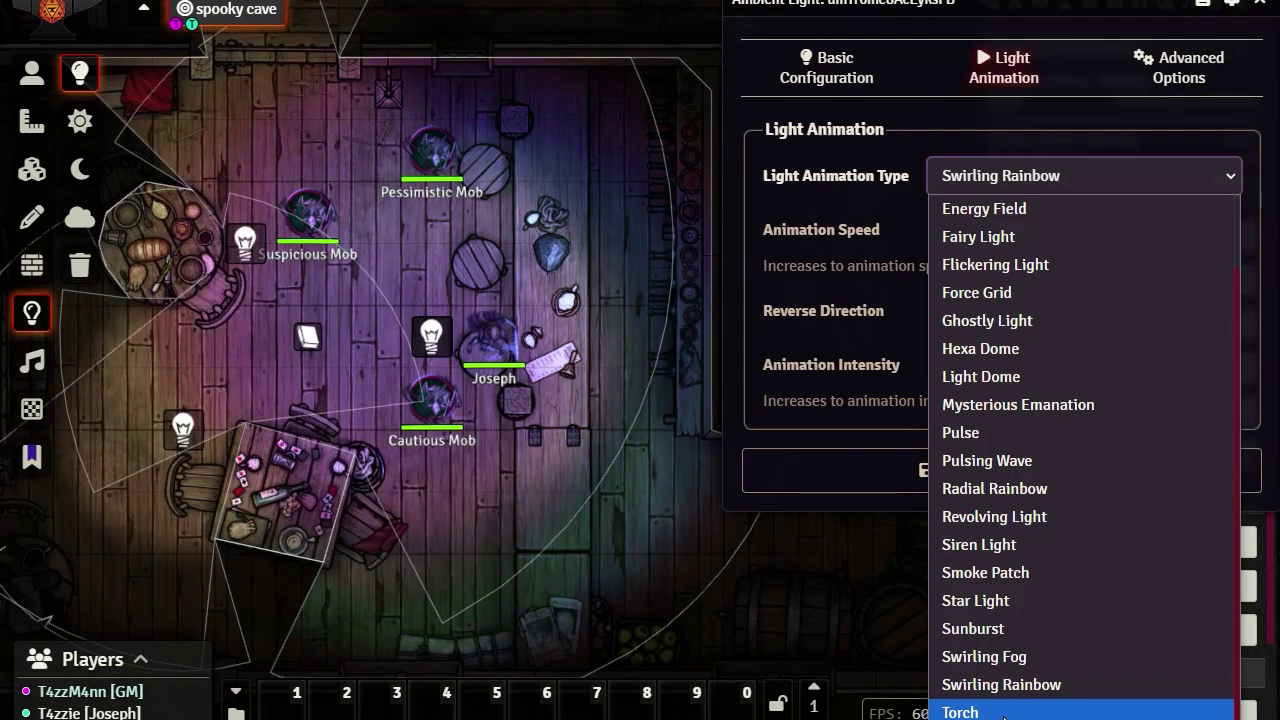
{"action": "left_click", "coordinate": [1003, 712]}
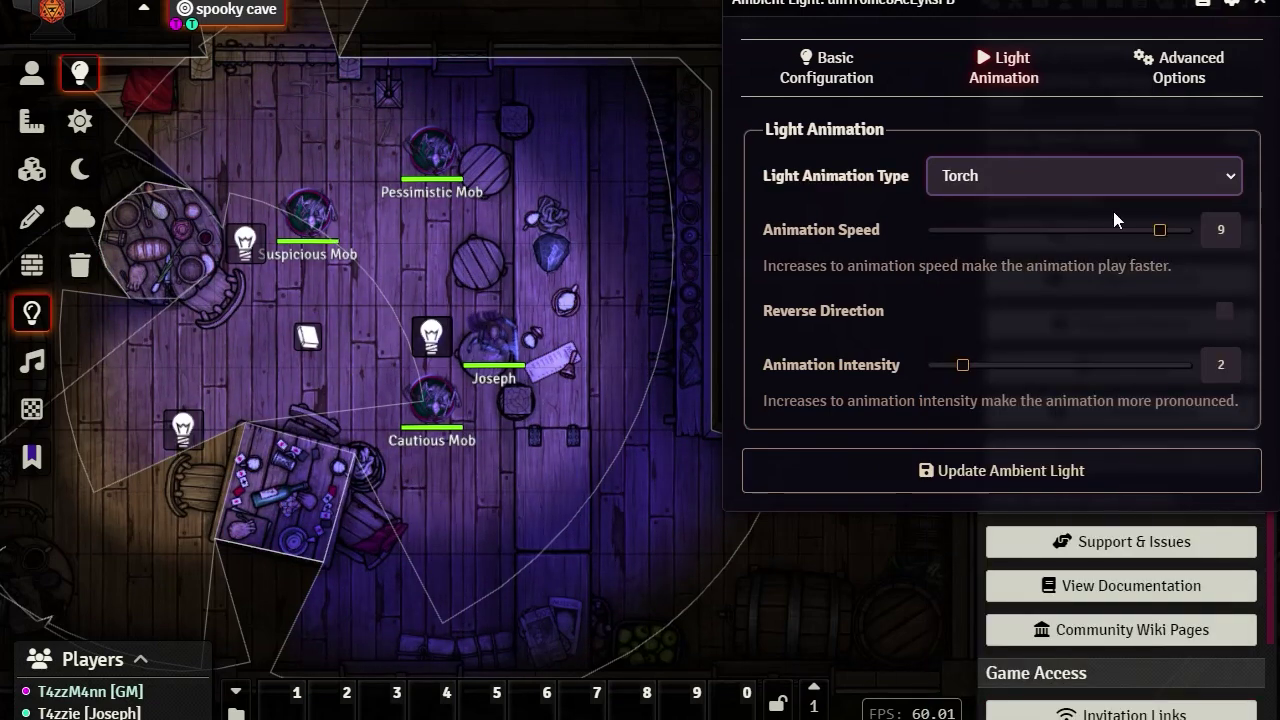
{"action": "left_click_drag", "start_coordinate": [1160, 231], "coordinate": [1064, 233]}
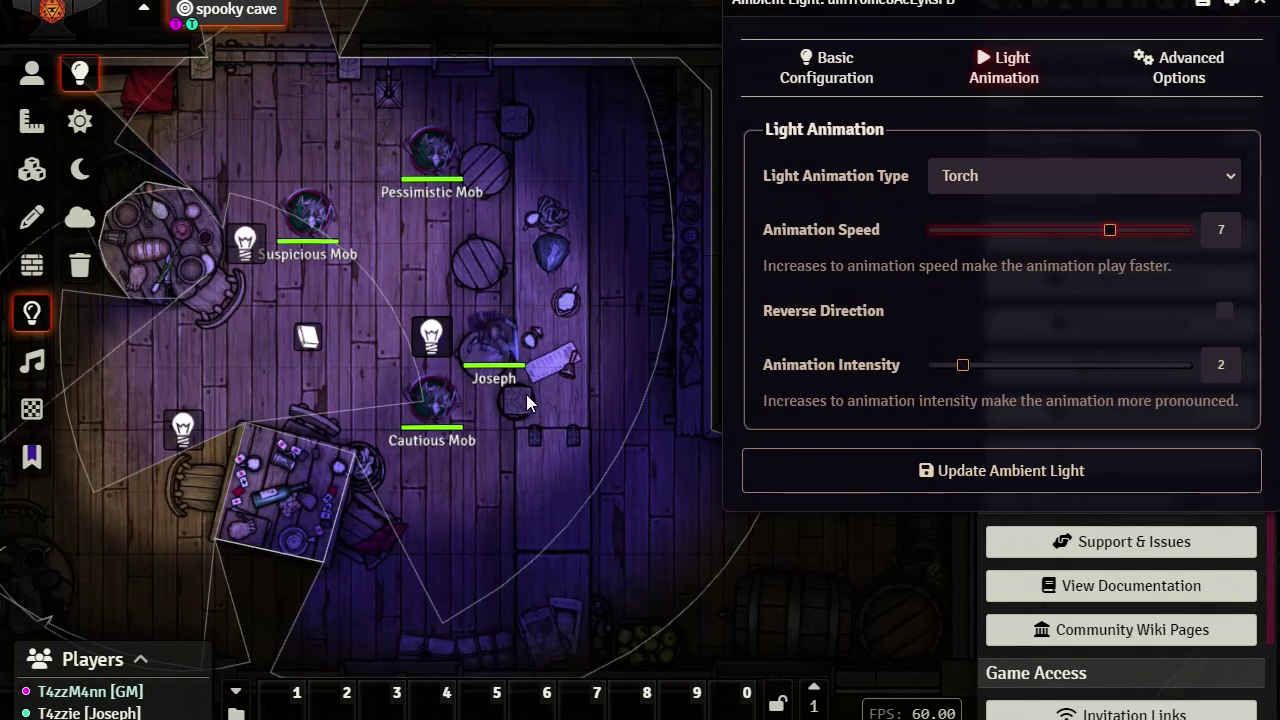
{"action": "left_click_drag", "start_coordinate": [1109, 230], "coordinate": [1085, 230]}
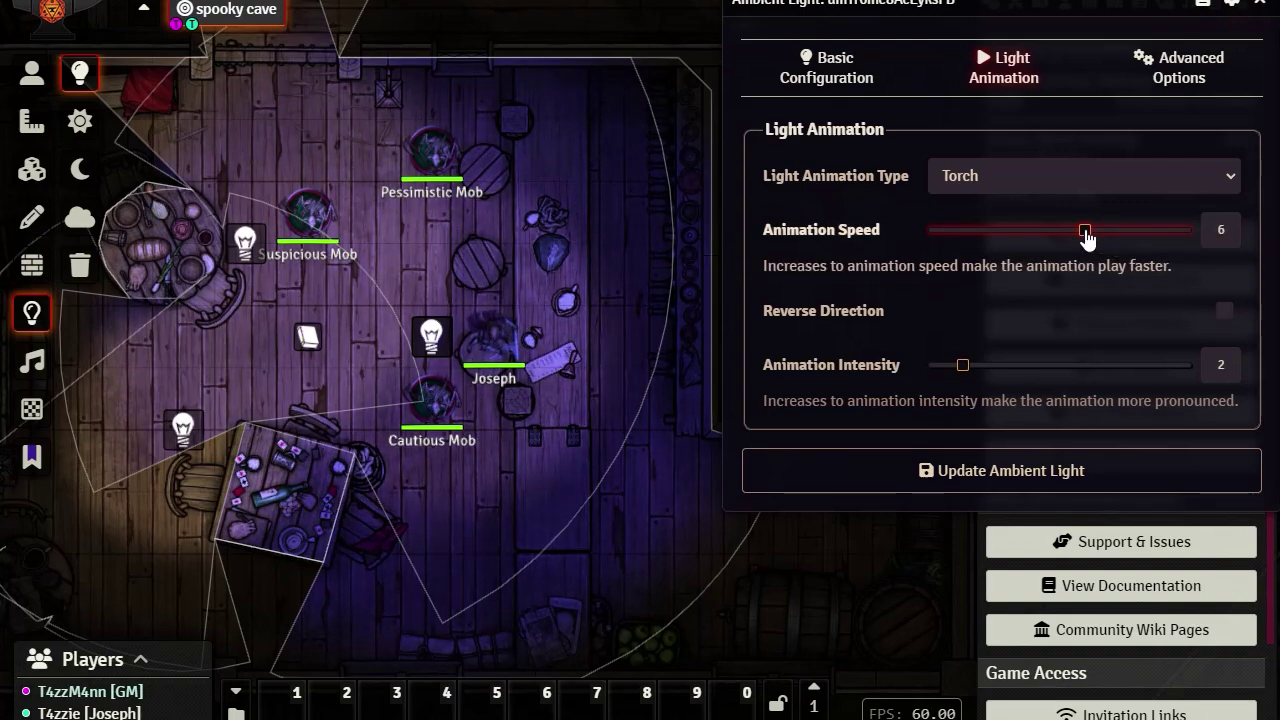
{"action": "left_click_drag", "start_coordinate": [962, 364], "coordinate": [1018, 365]}
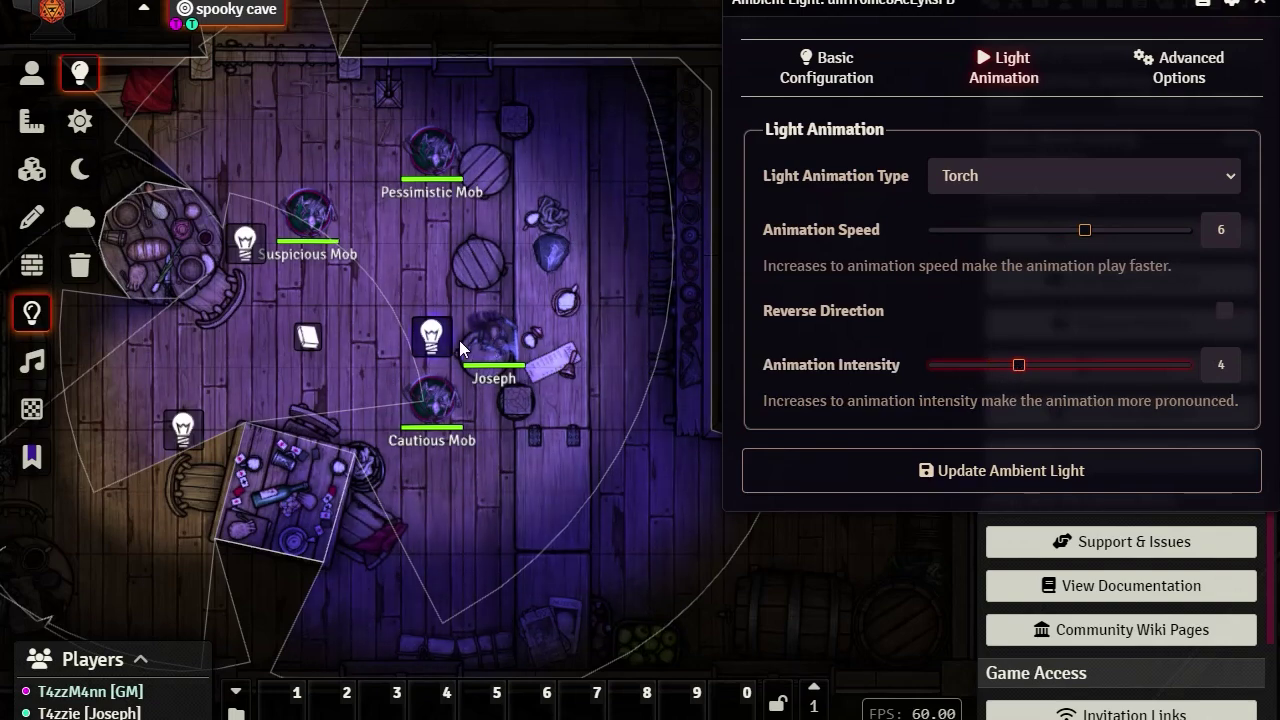
- Examine the light animation types available in the configuration of the player token beside the bar, leaving its settings as they are
{"action": "left_click", "coordinate": [31, 75]}
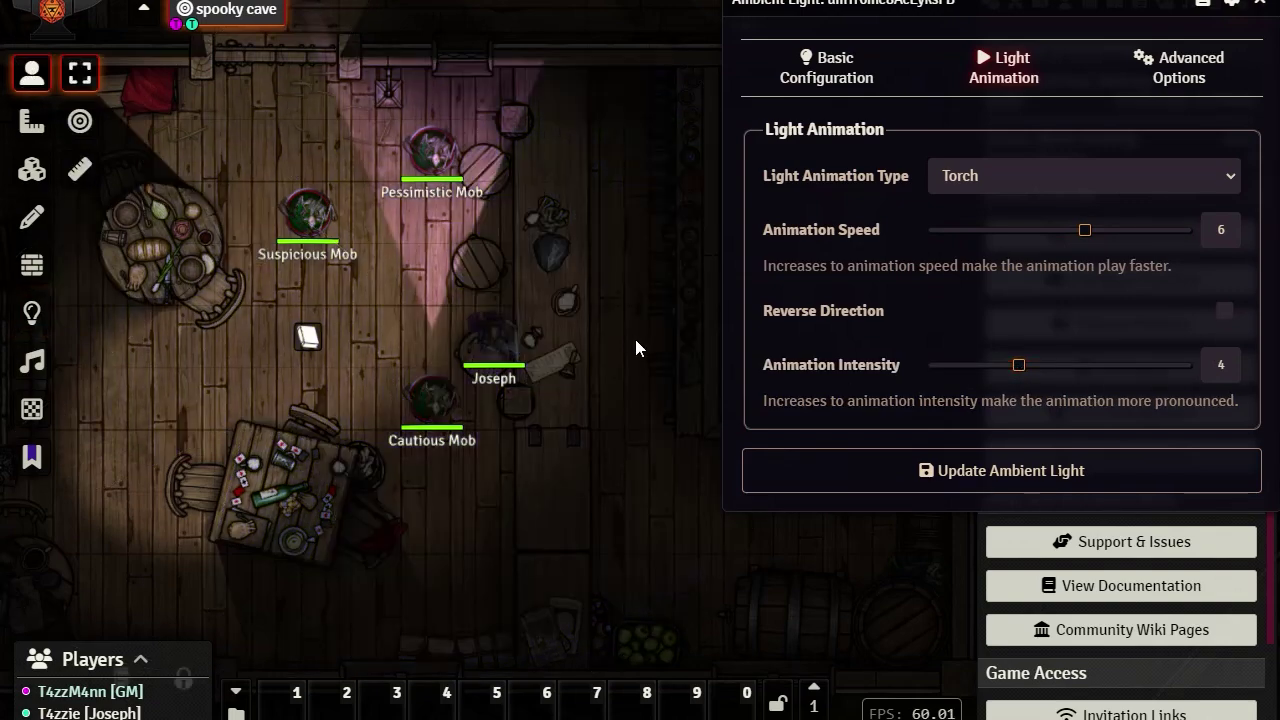
{"action": "double_click", "coordinate": [487, 348]}
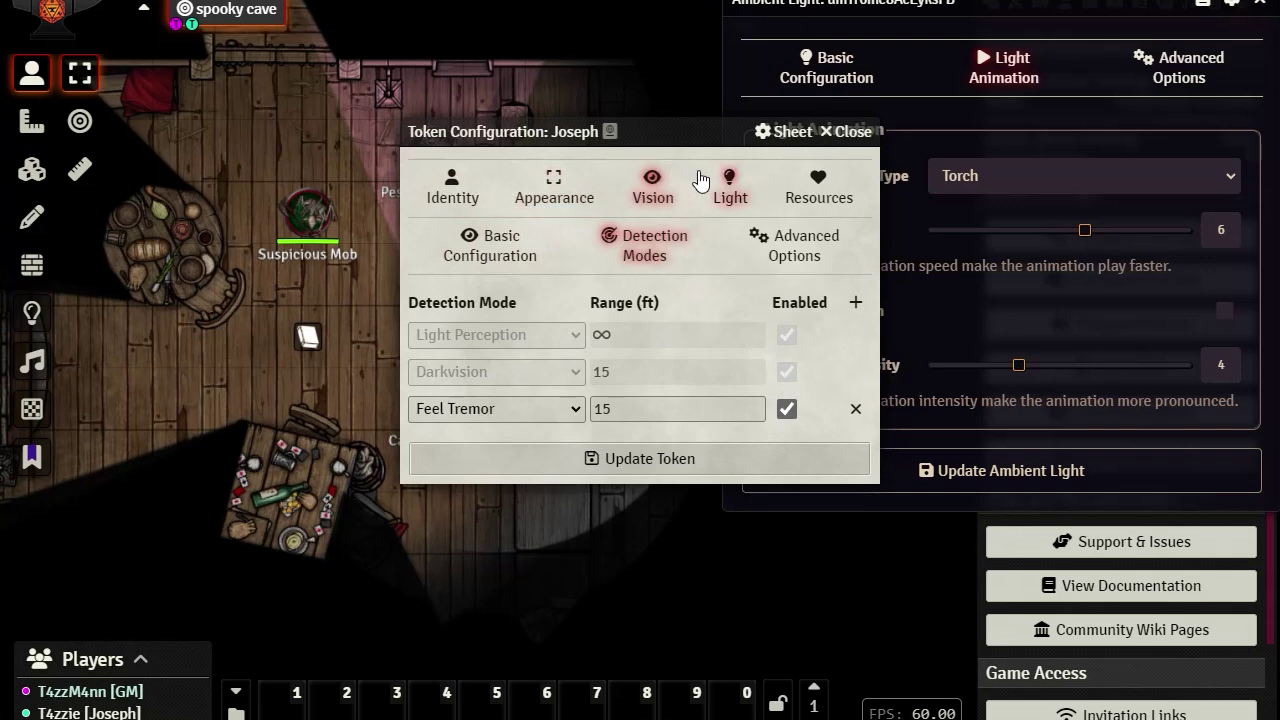
{"action": "left_click", "coordinate": [730, 186]}
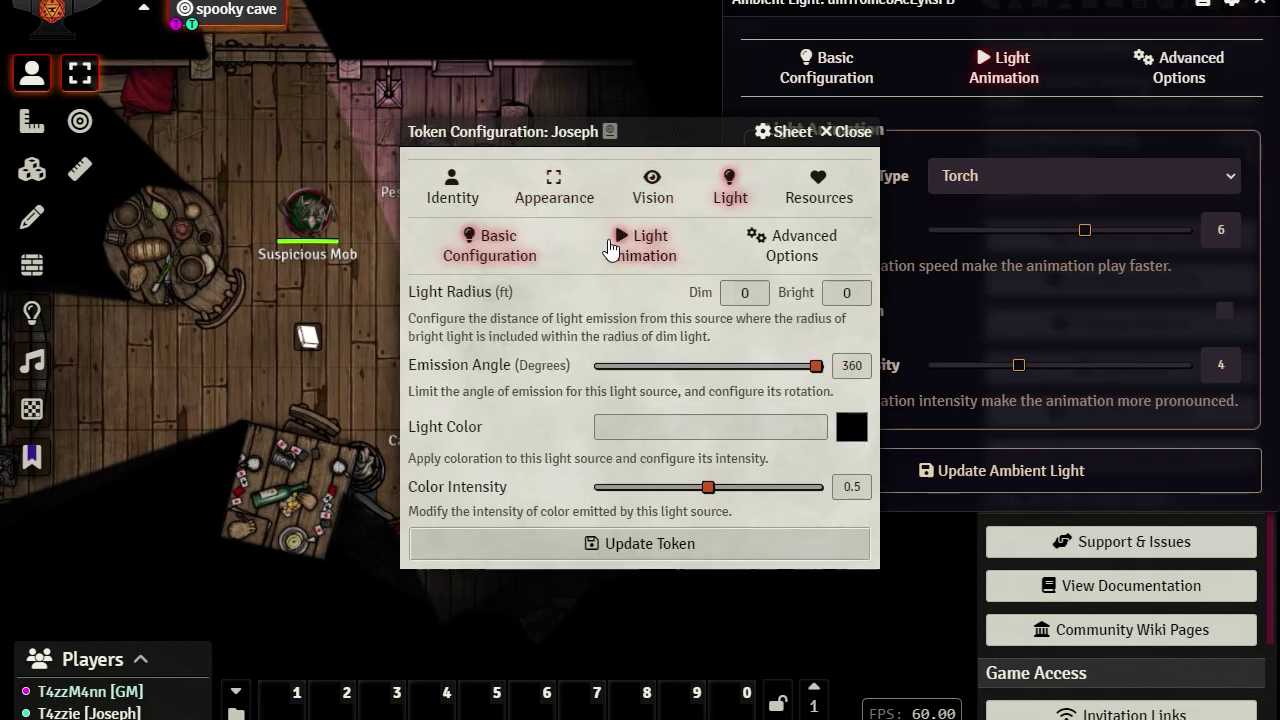
{"action": "left_click", "coordinate": [631, 246]}
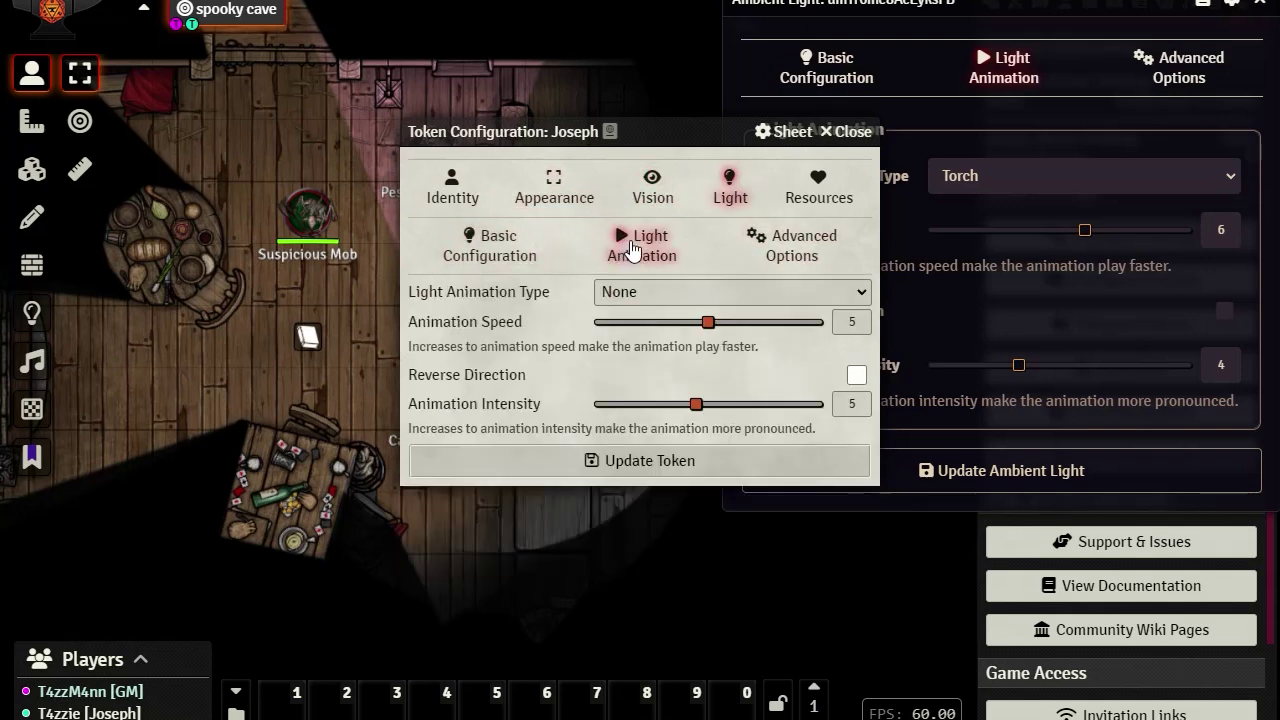
{"action": "left_click", "coordinate": [843, 292]}
{"action": "scroll", "coordinate": [703, 420], "scroll_direction": "down", "scroll_amount": 1}
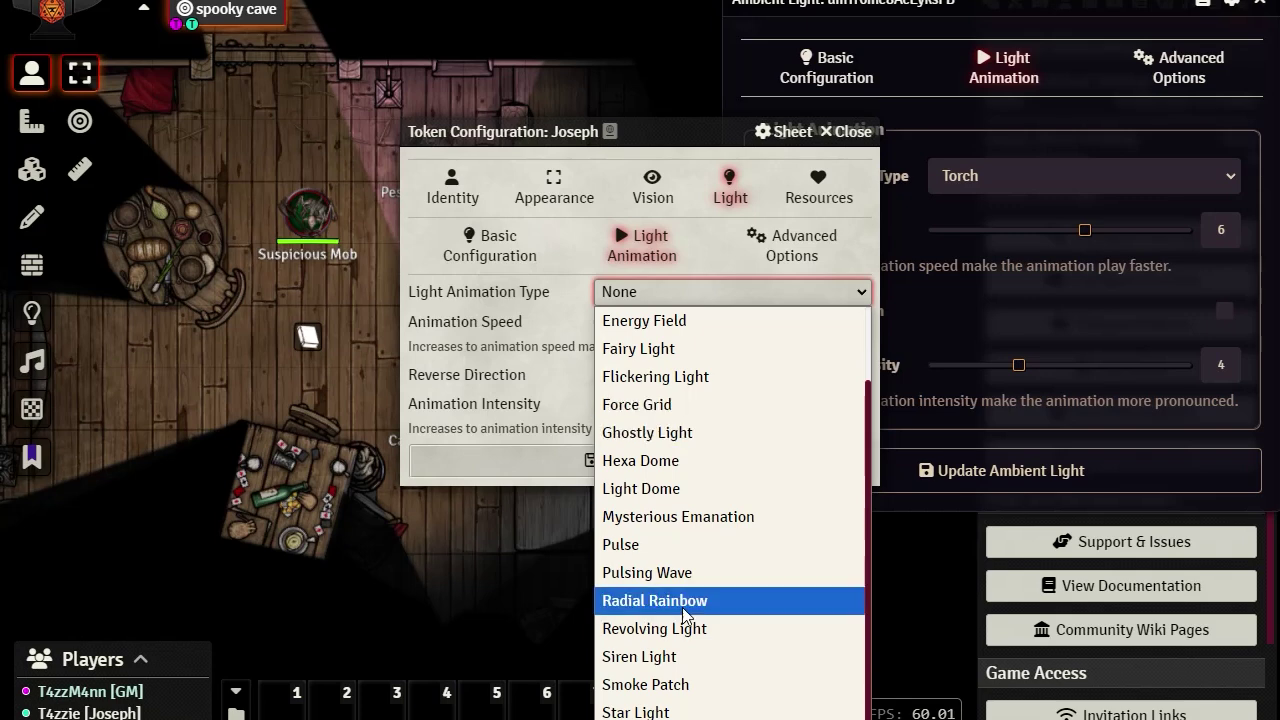
{"action": "left_click", "coordinate": [854, 141]}
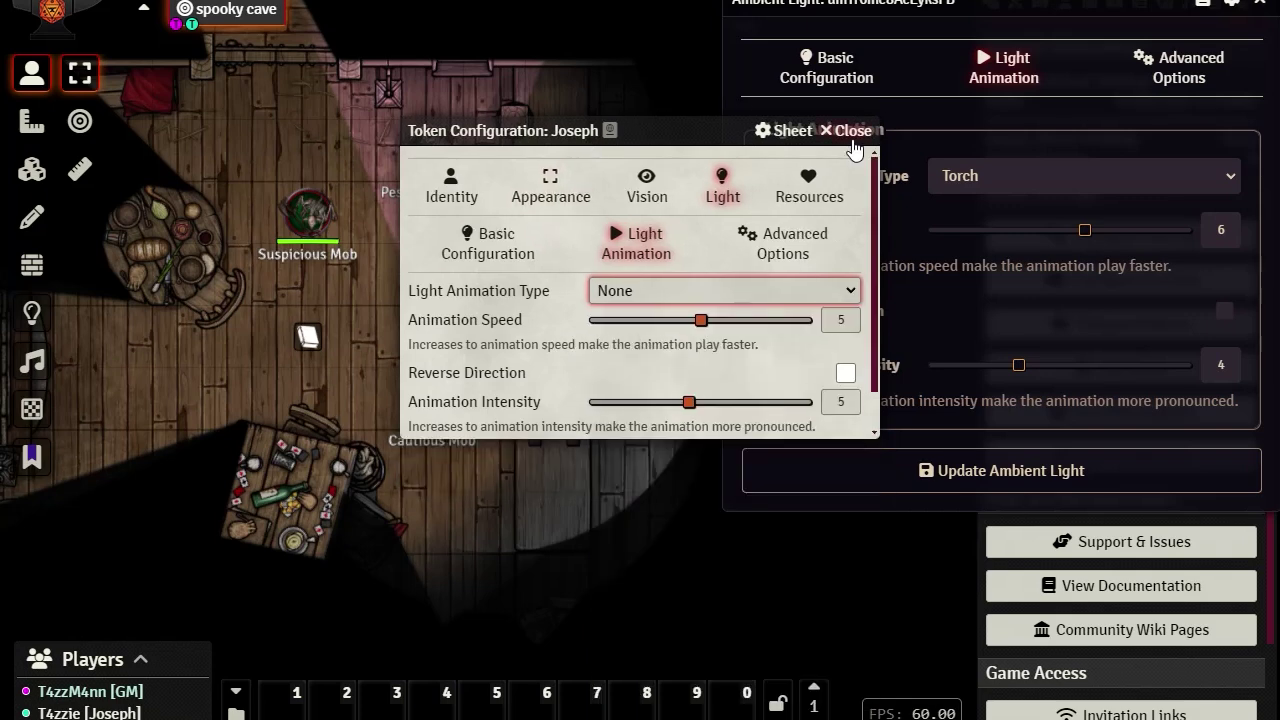
{"action": "left_click", "coordinate": [855, 136]}
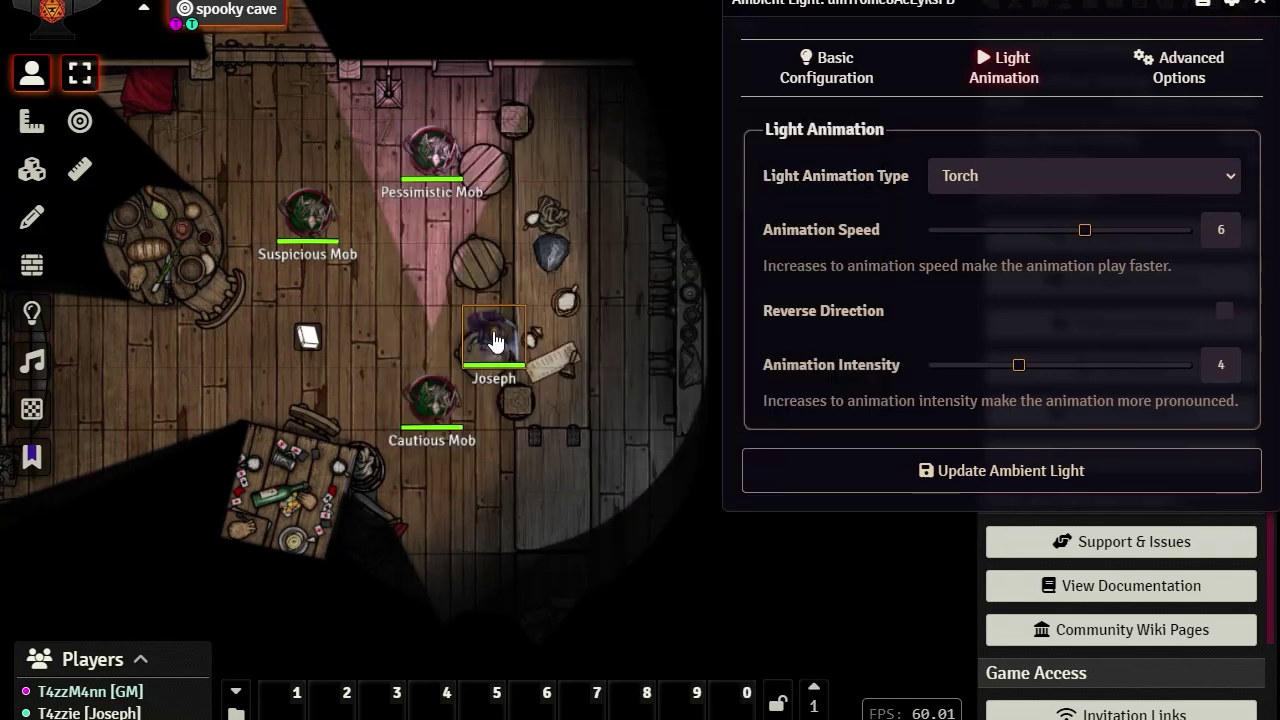
- Return to the lighting layer and set the blue light's animation type to Vortex
{"action": "left_click", "coordinate": [32, 314]}
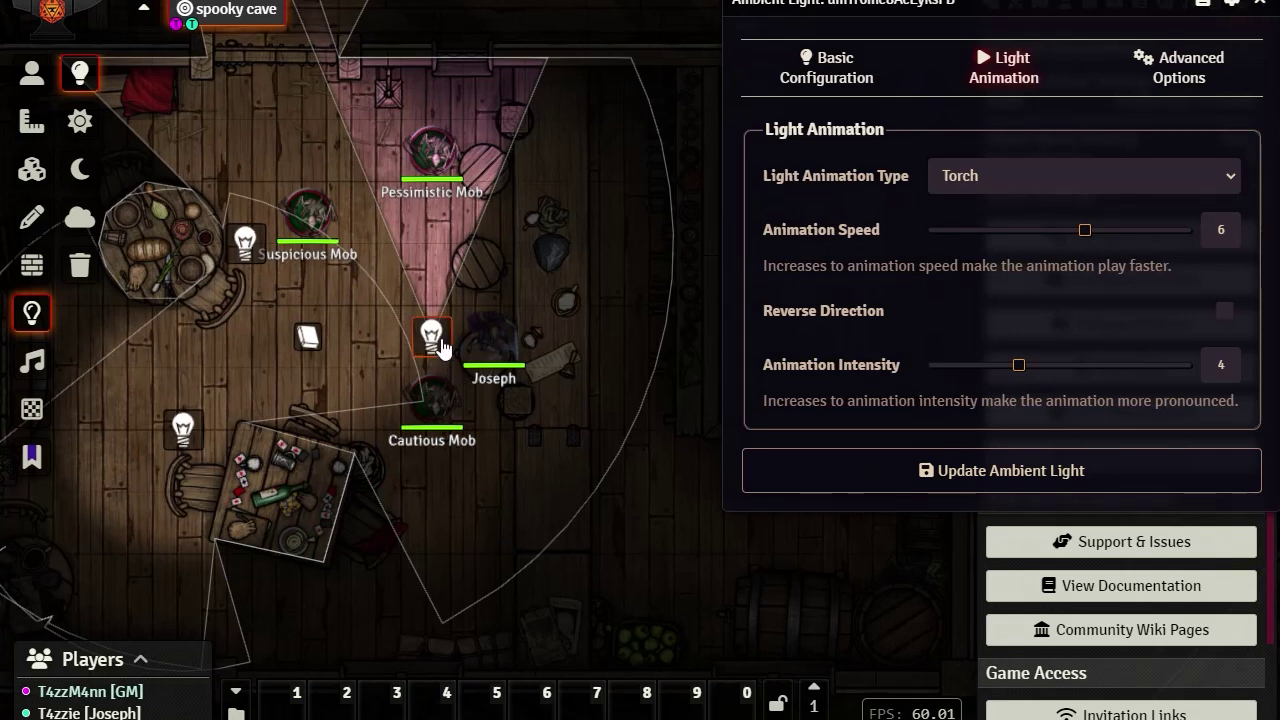
{"action": "left_click", "coordinate": [1041, 179]}
{"action": "scroll", "coordinate": [1005, 700], "scroll_direction": "down", "scroll_amount": 1}
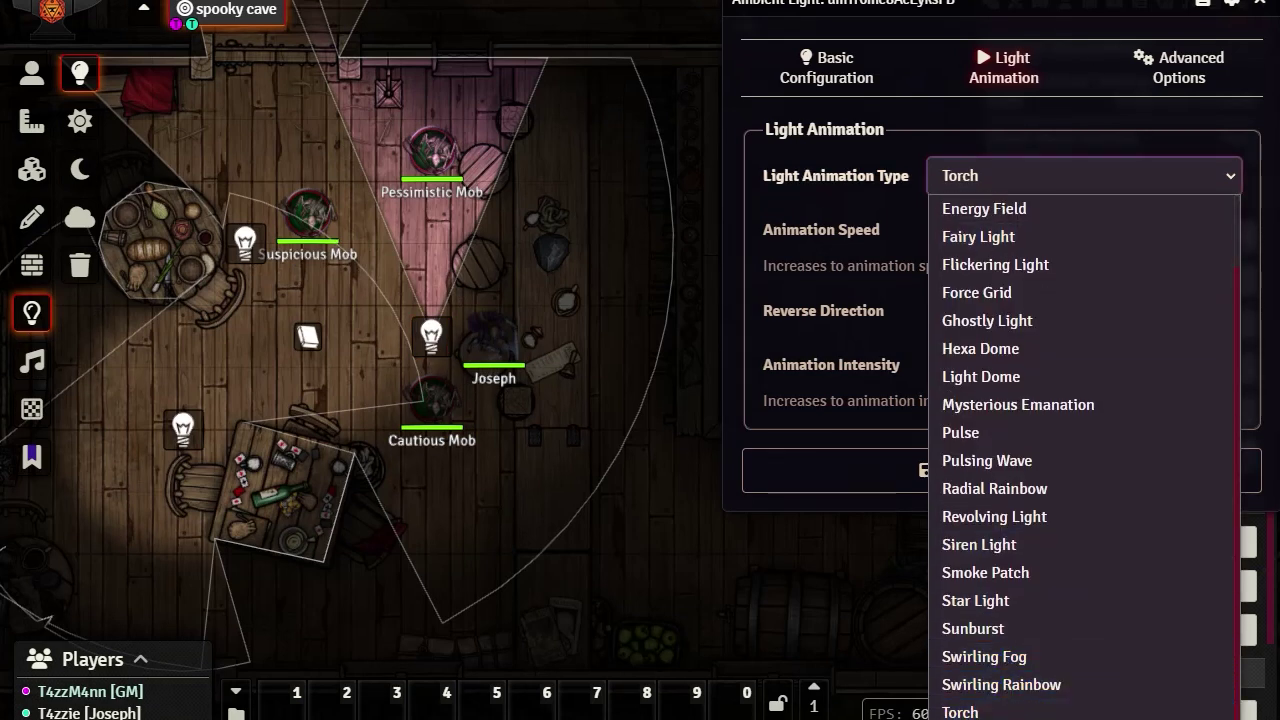
{"action": "key", "text": "Down"}
{"action": "key", "text": "Return"}
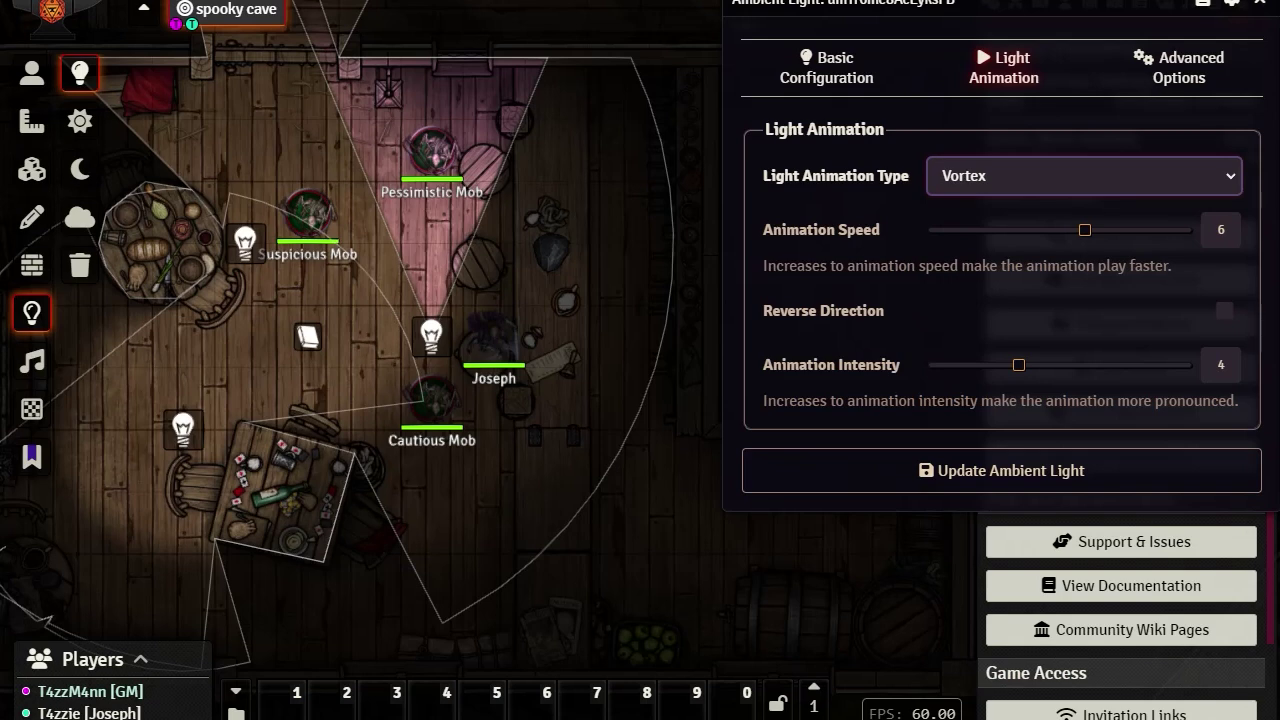
- Keep the blue light's emission angle at 360 and rotation angle at 0 degrees, and save the ambient light
{"action": "left_click", "coordinate": [836, 72]}
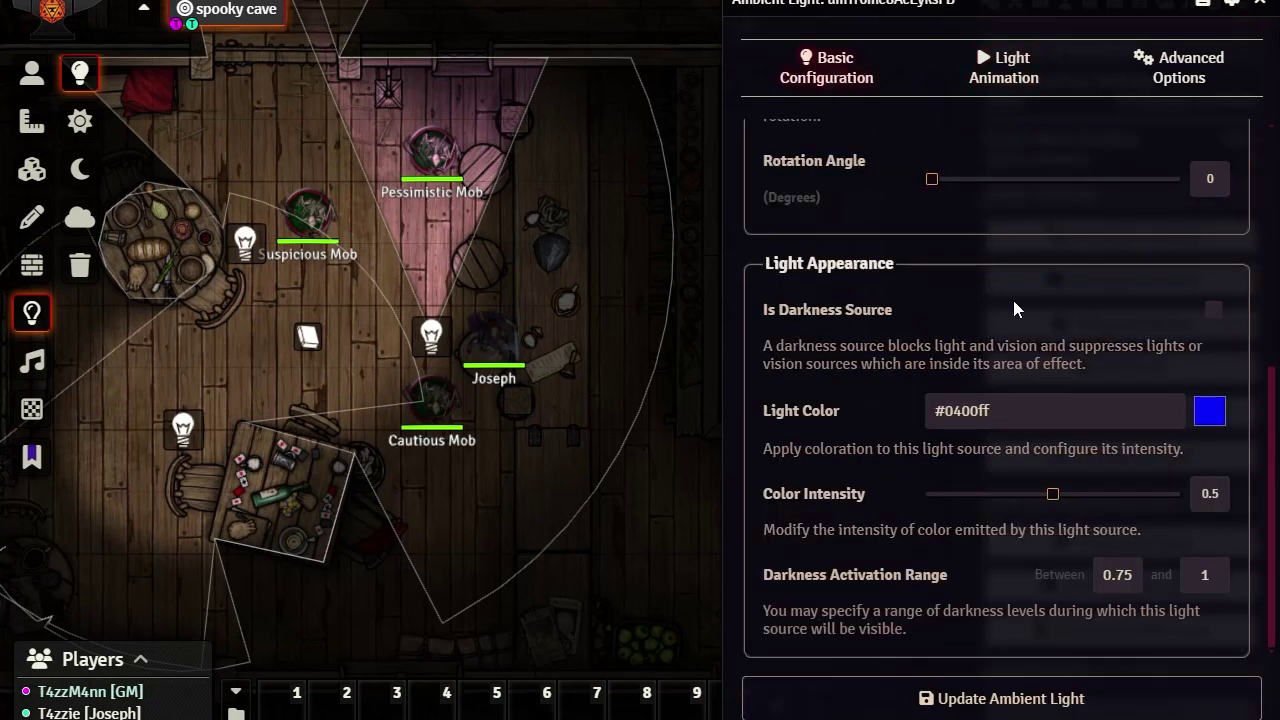
{"action": "scroll", "coordinate": [841, 471], "scroll_direction": "up", "scroll_amount": 5}
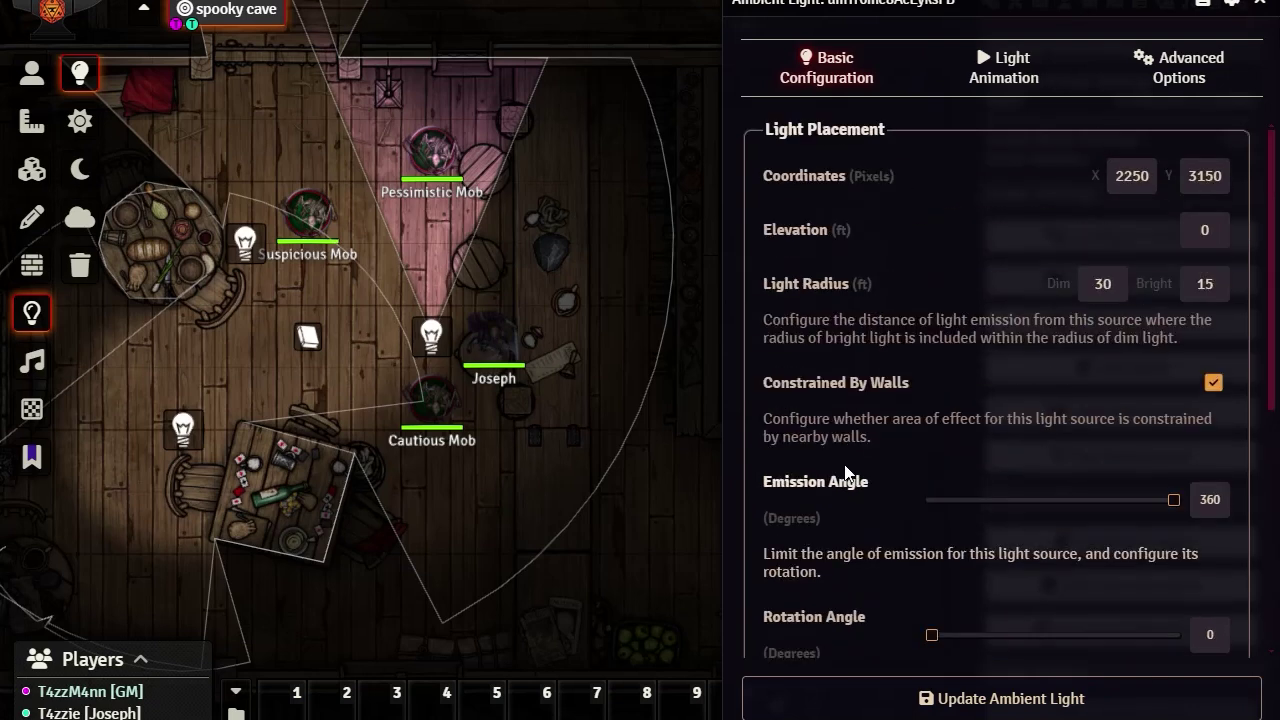
{"action": "left_click_drag", "start_coordinate": [1166, 504], "coordinate": [1265, 518]}
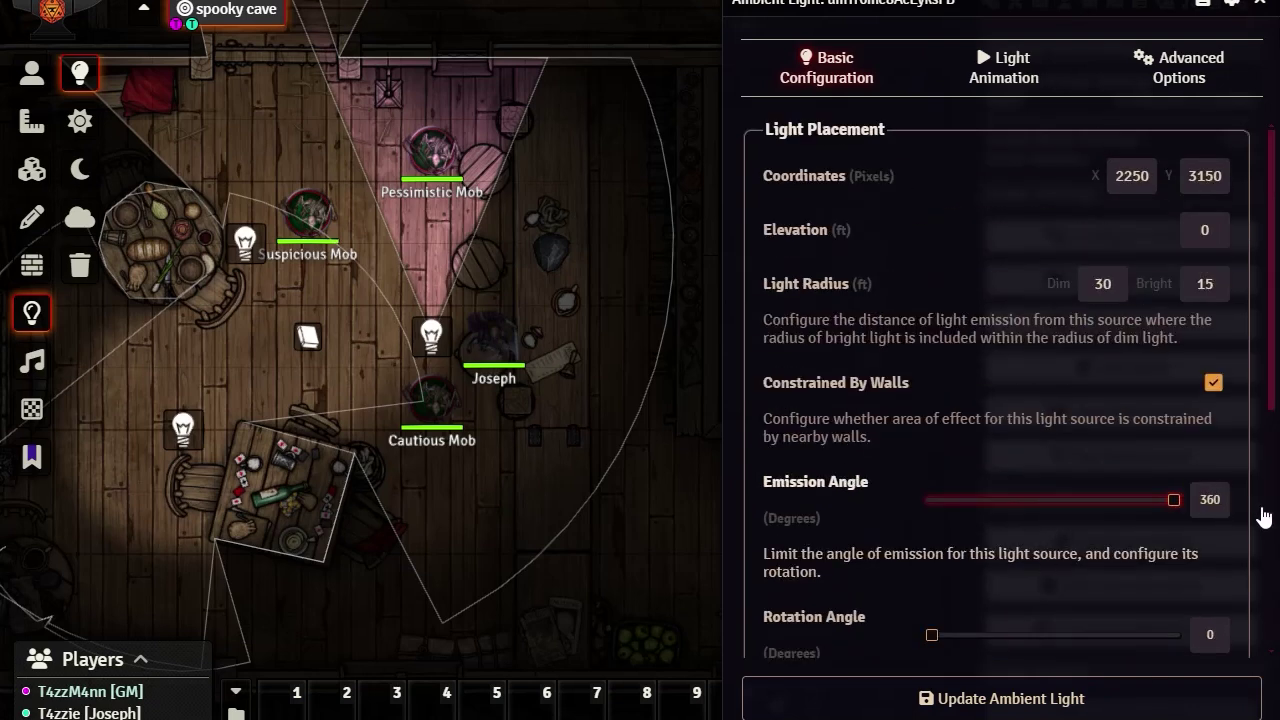
{"action": "mouse_move", "coordinate": [932, 640]}
{"action": "left_mouse_down"}
{"action": "mouse_move", "coordinate": [1006, 640]}
{"action": "mouse_move", "coordinate": [932, 640]}
{"action": "left_mouse_up"}
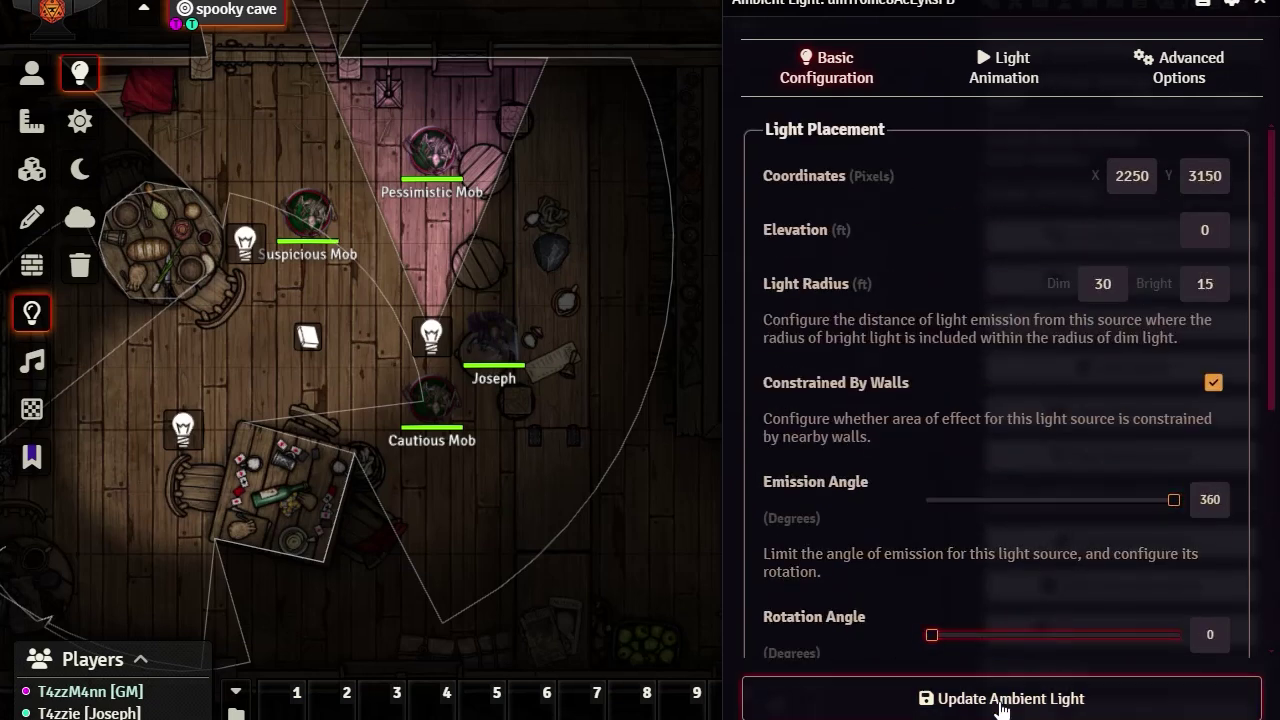
{"action": "left_click", "coordinate": [987, 699]}
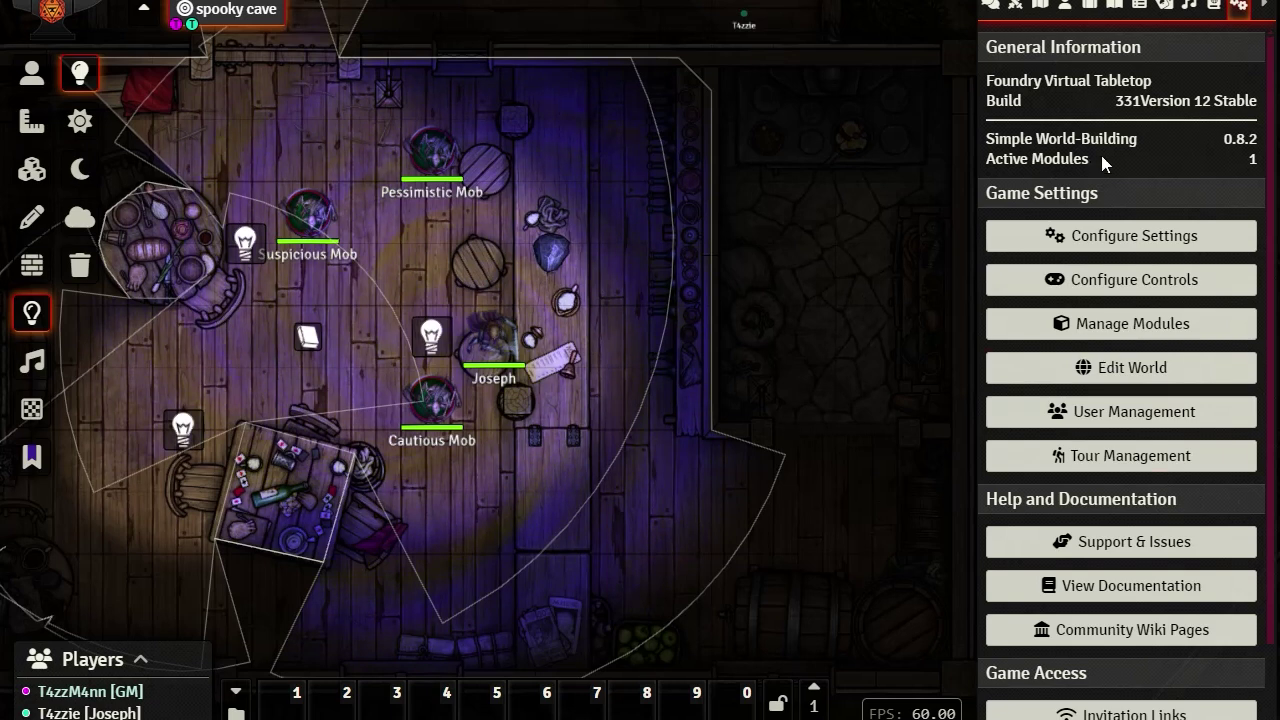
- Reopen the blue light's advanced options, switch Provides Vision on and off again, and review the settings down to Shadows
{"action": "double_click", "coordinate": [431, 336]}
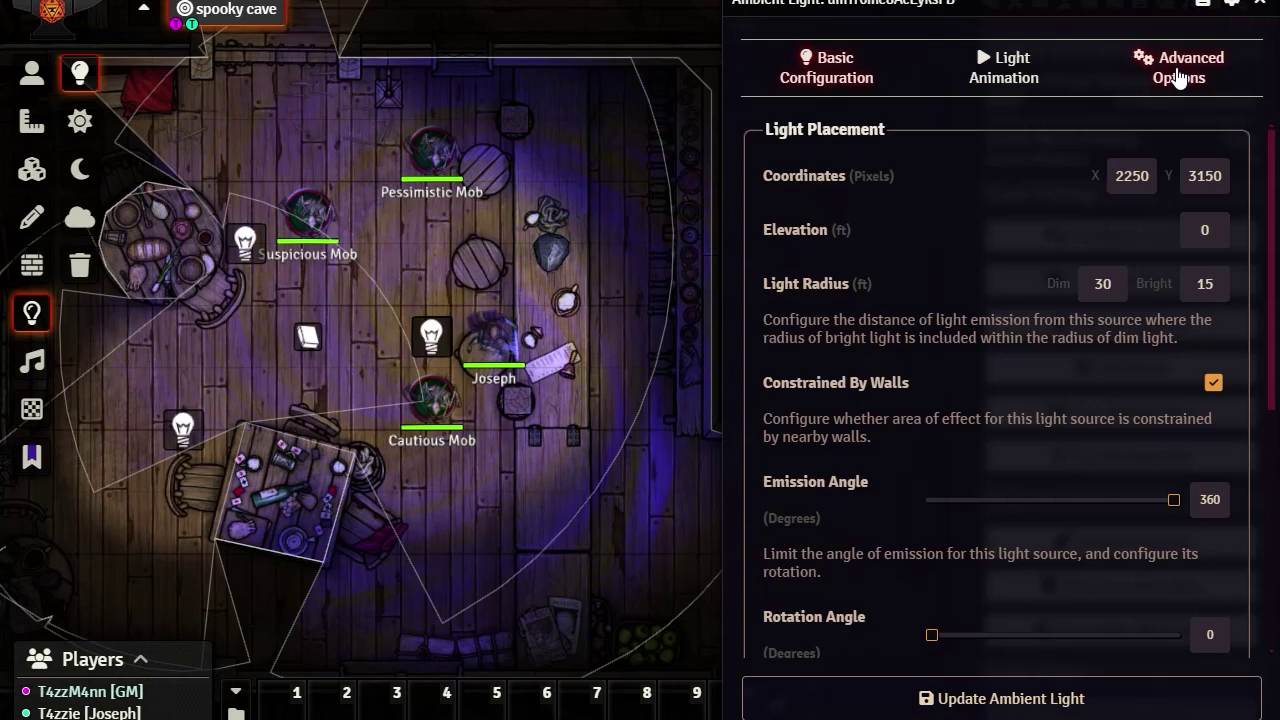
{"action": "left_click", "coordinate": [1179, 79]}
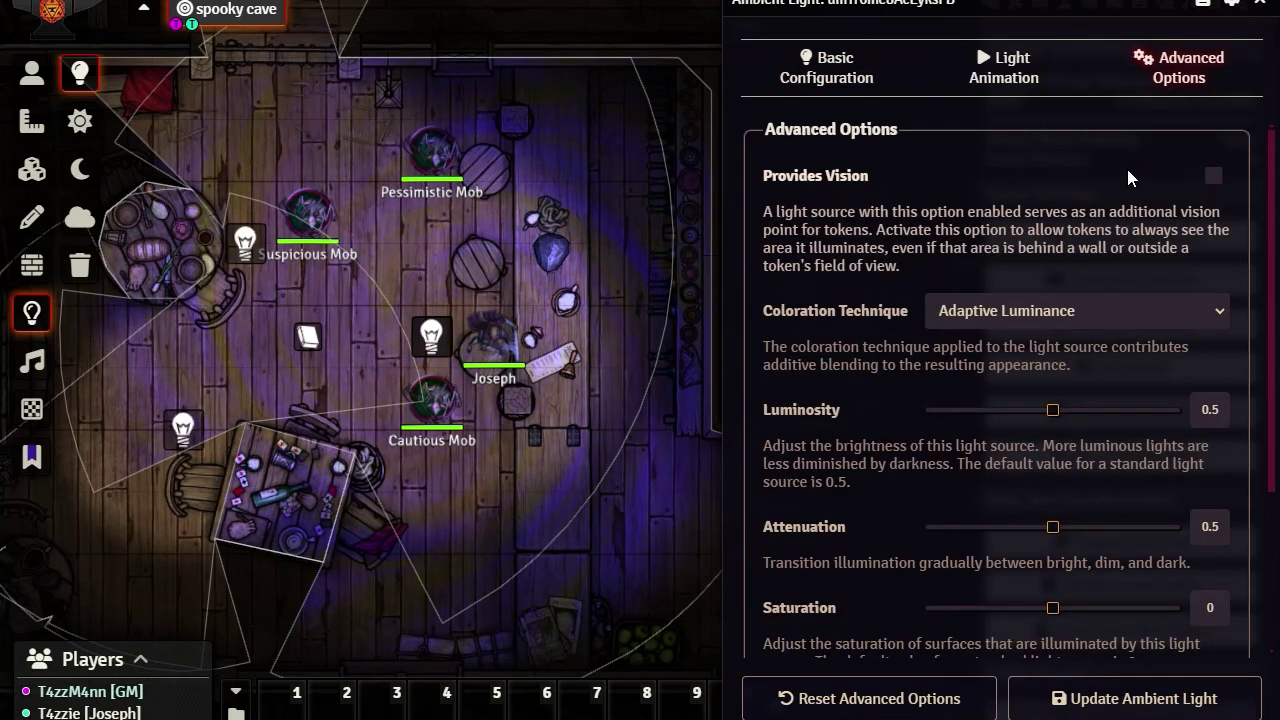
{"action": "left_click", "coordinate": [1214, 182]}
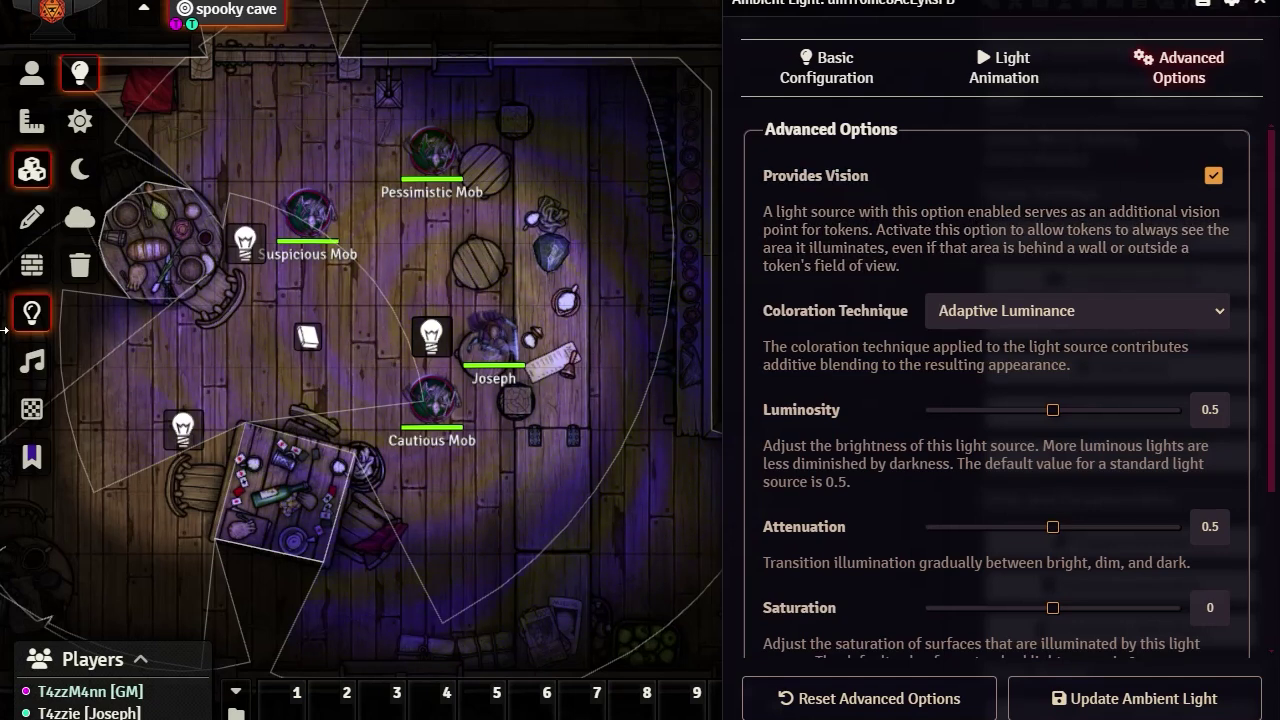
{"action": "left_click", "coordinate": [1213, 177]}
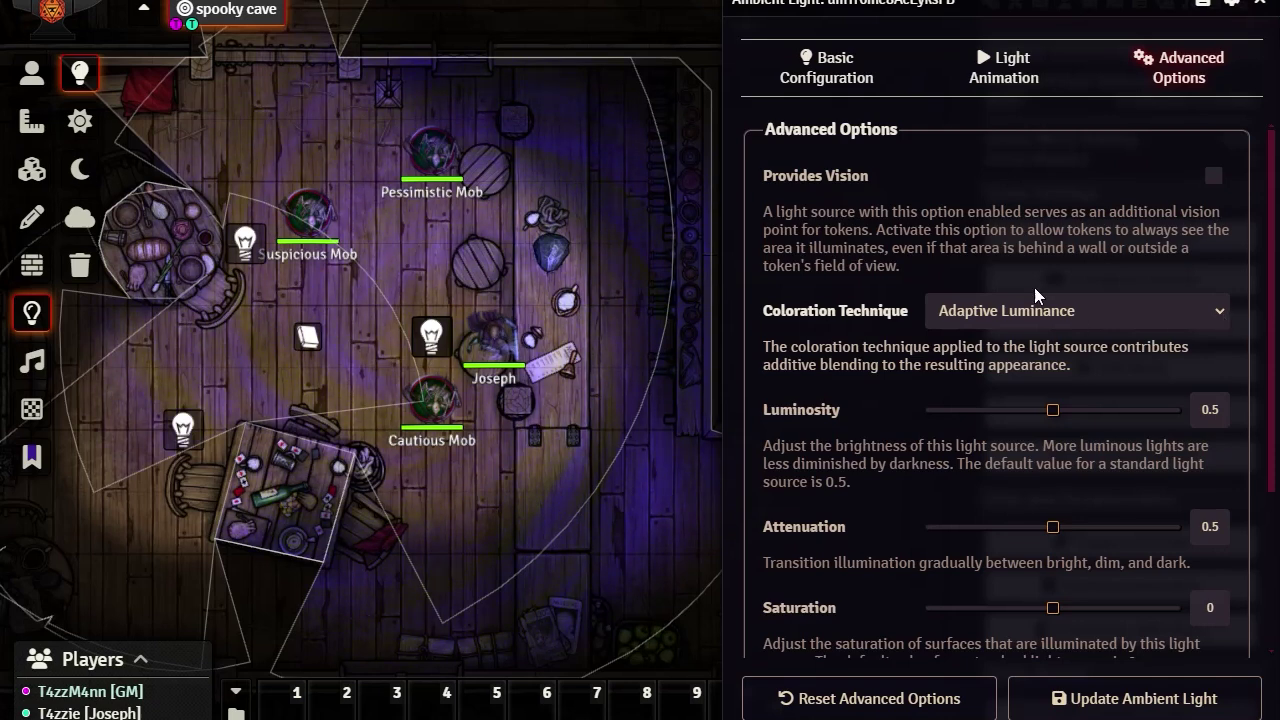
{"action": "scroll", "coordinate": [826, 381], "scroll_direction": "down", "scroll_amount": 3}
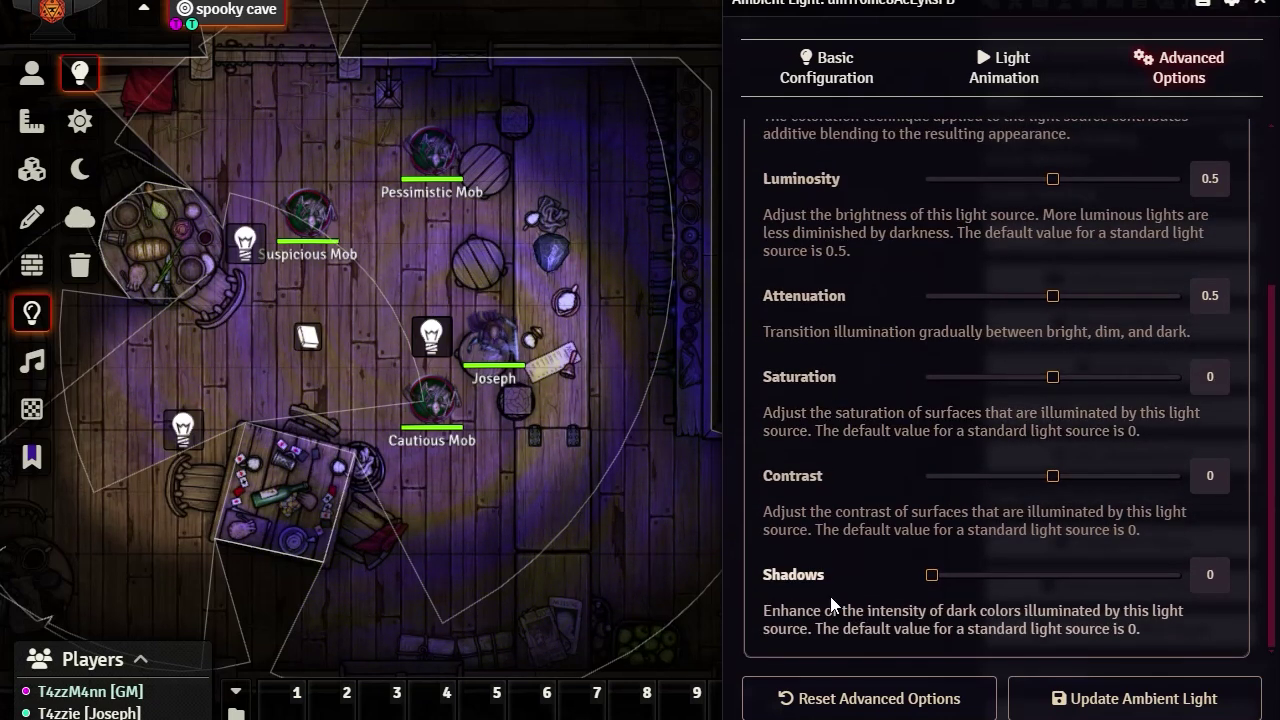
- Delete the three existing ambient lights from the tavern room
{"action": "scroll", "coordinate": [831, 600], "scroll_direction": "up", "scroll_amount": 3}
{"action": "scroll", "coordinate": [850, 485], "scroll_direction": "down", "scroll_amount": 3}
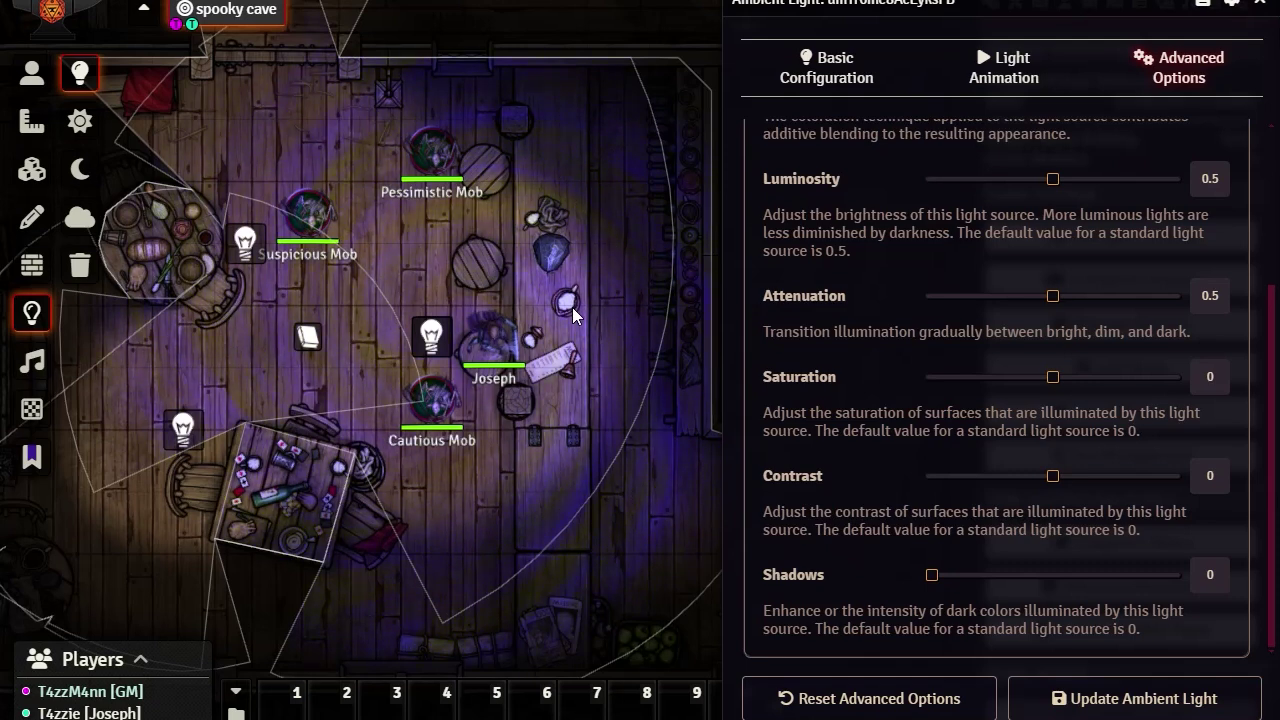
{"action": "scroll", "coordinate": [948, 419], "scroll_direction": "up", "scroll_amount": 3}
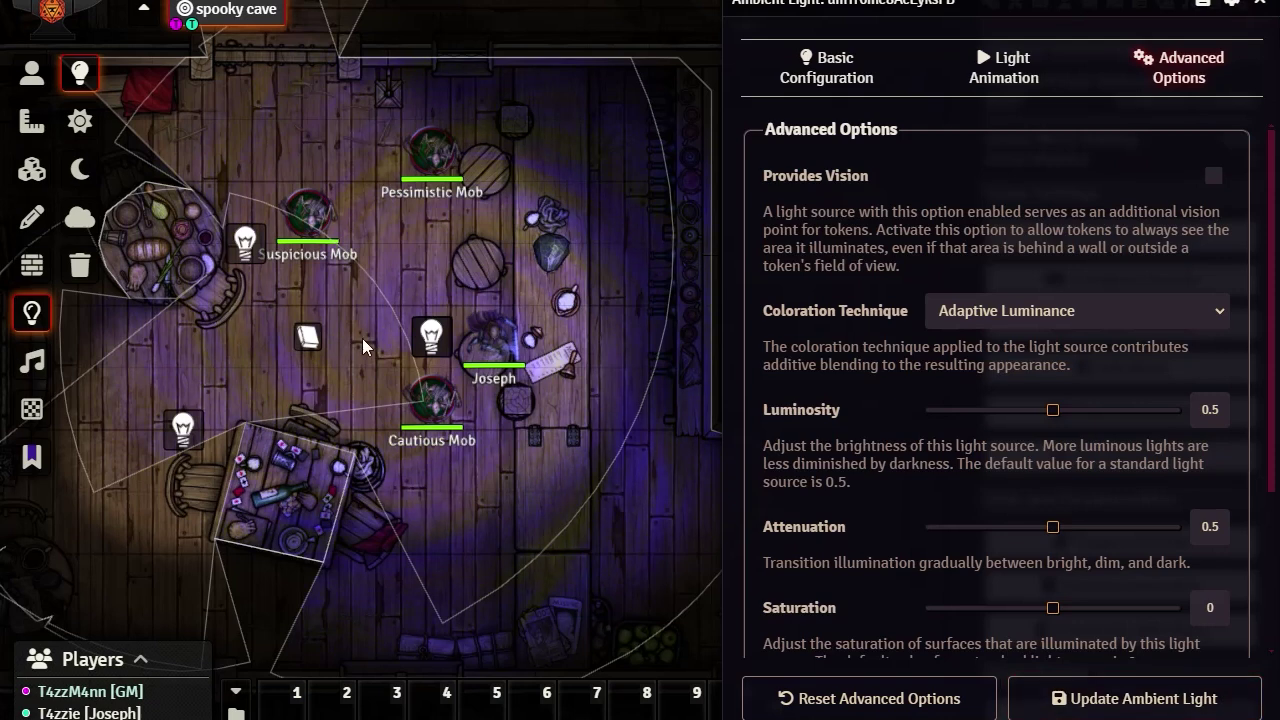
{"action": "key", "text": "Delete"}
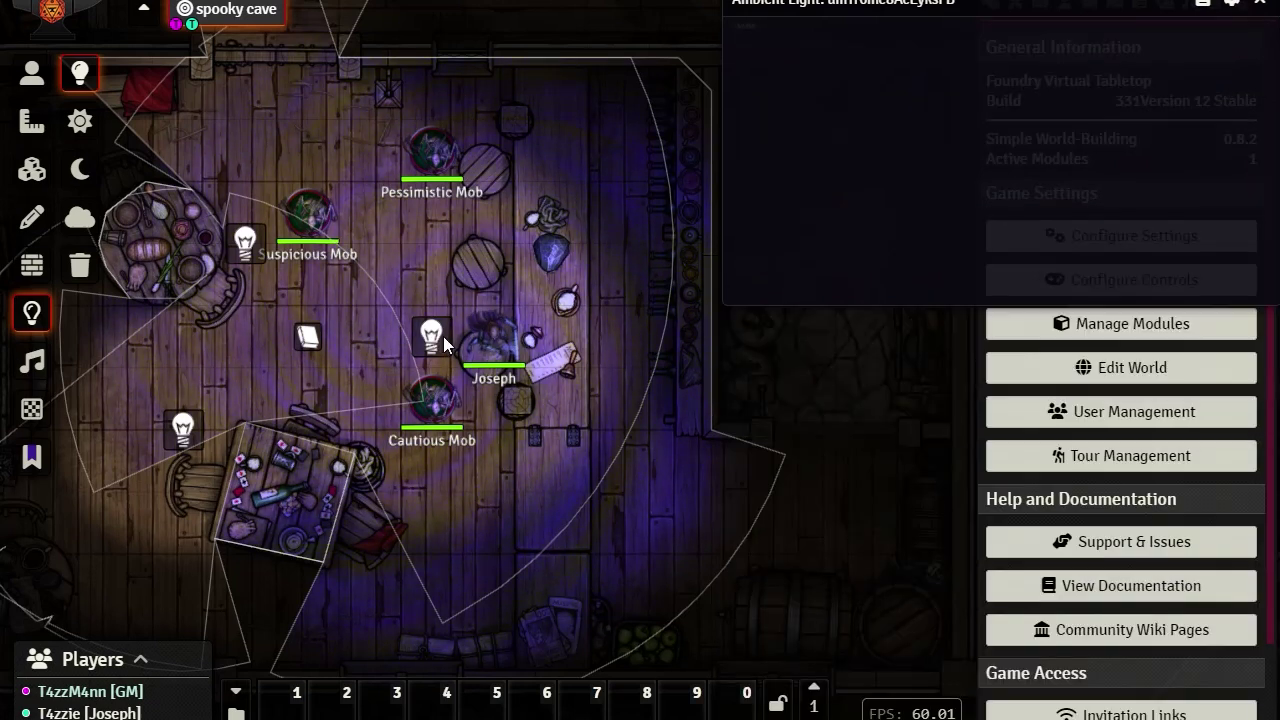
{"action": "key", "text": "Delete"}
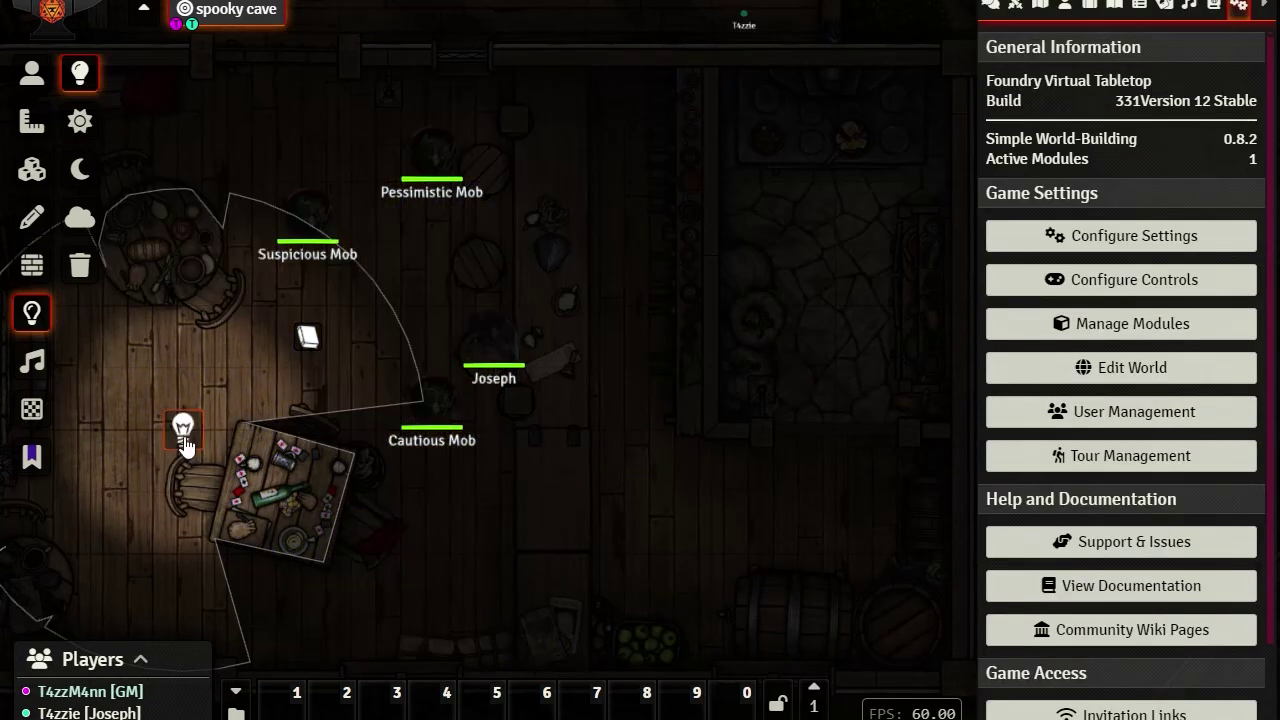
{"action": "key", "text": "Delete"}
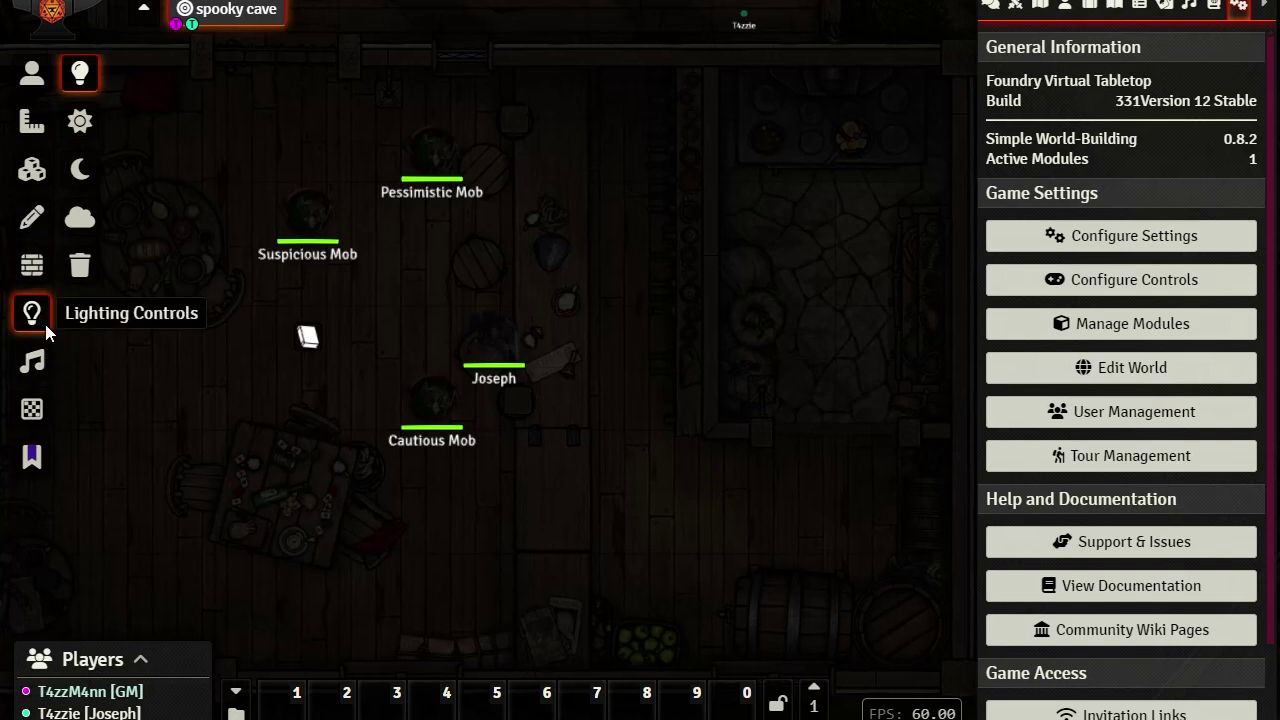
- Place a new ambient light with about an 11.38 ft dim and 5.69 ft bright radius, and move it onto the fireplace opening
{"action": "left_click_drag", "start_coordinate": [747, 472], "coordinate": [969, 450]}
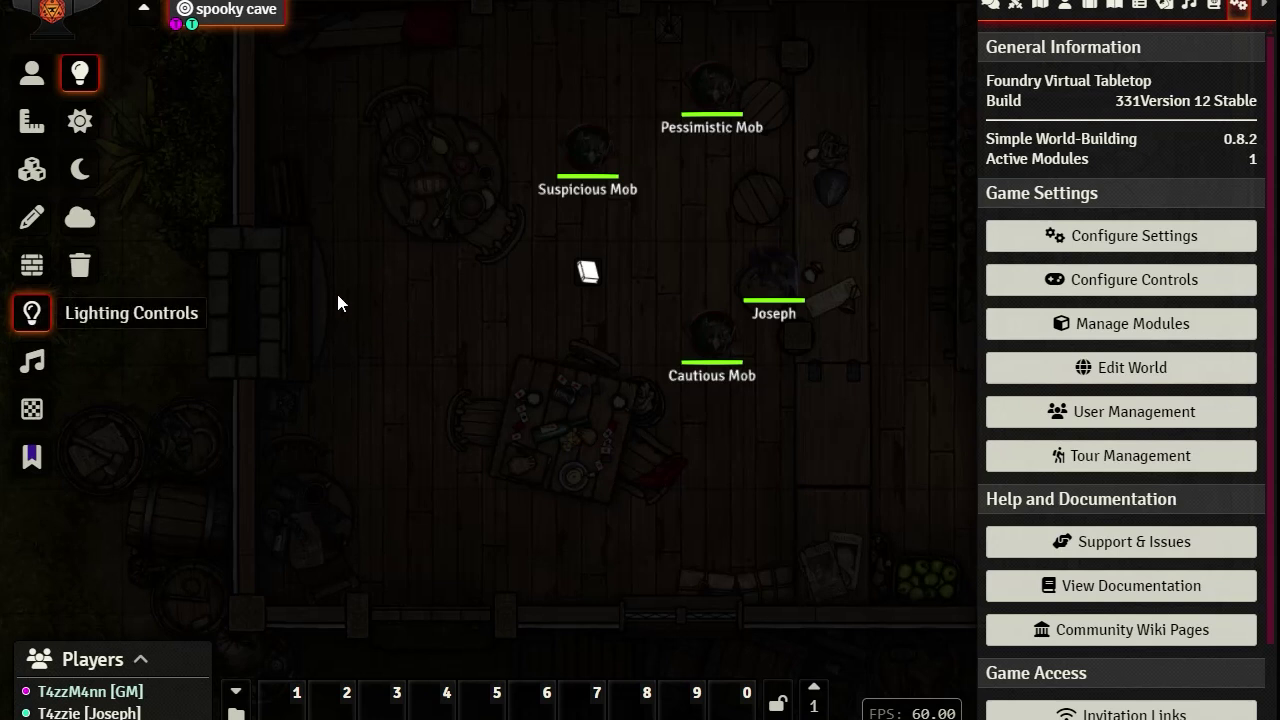
{"action": "left_click_drag", "start_coordinate": [307, 299], "coordinate": [434, 376]}
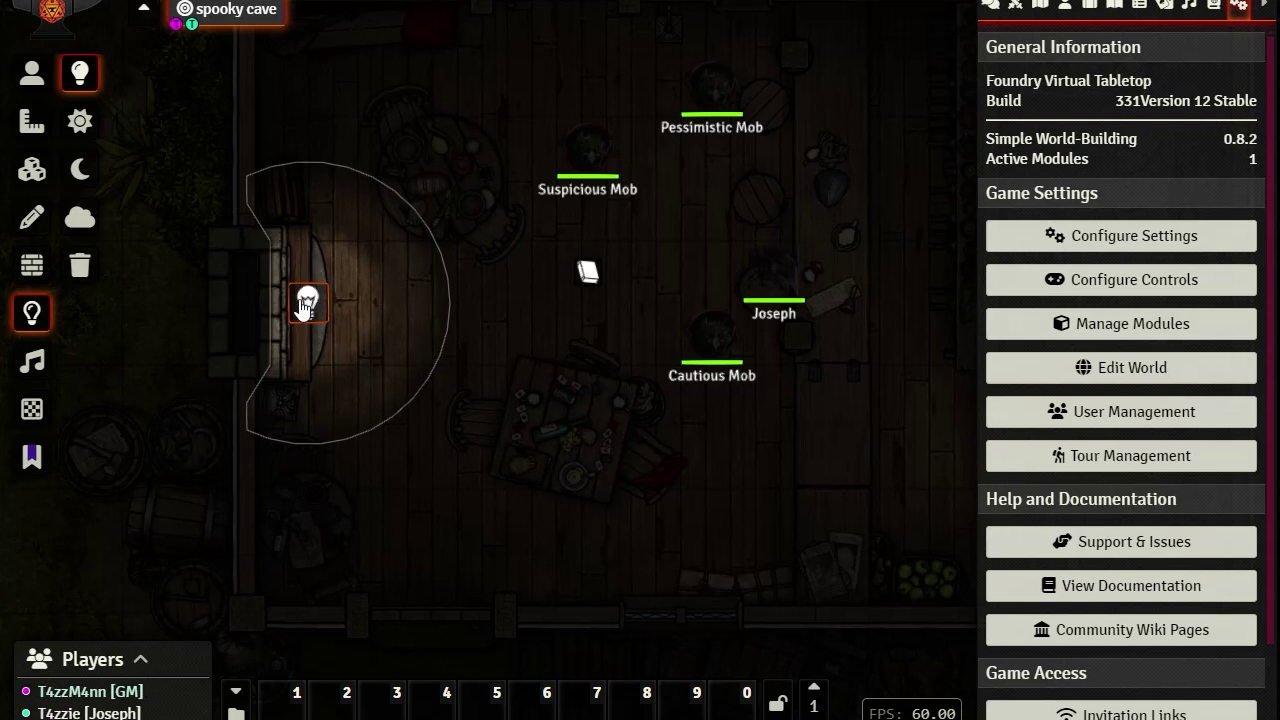
{"action": "left_click_drag", "start_coordinate": [308, 305], "coordinate": [295, 311]}
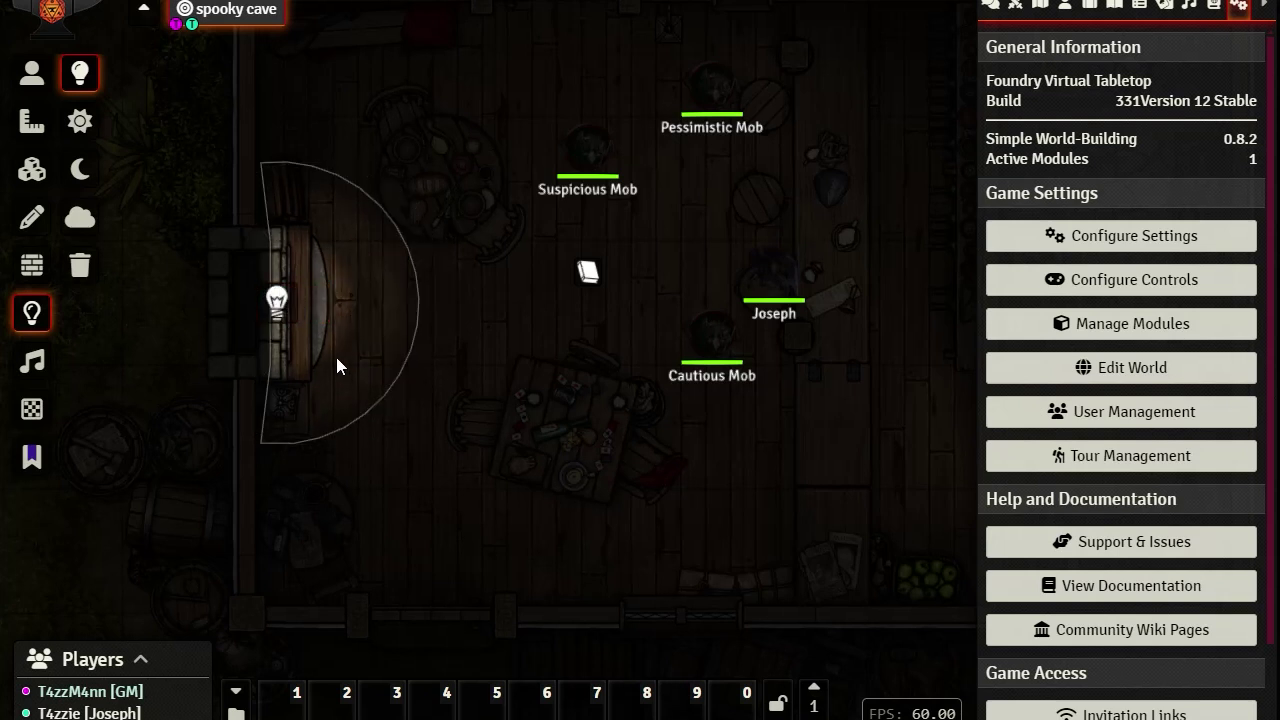
- Open the fireplace light's configuration and set its light color to orange, #d97420
{"action": "double_click", "coordinate": [277, 303]}
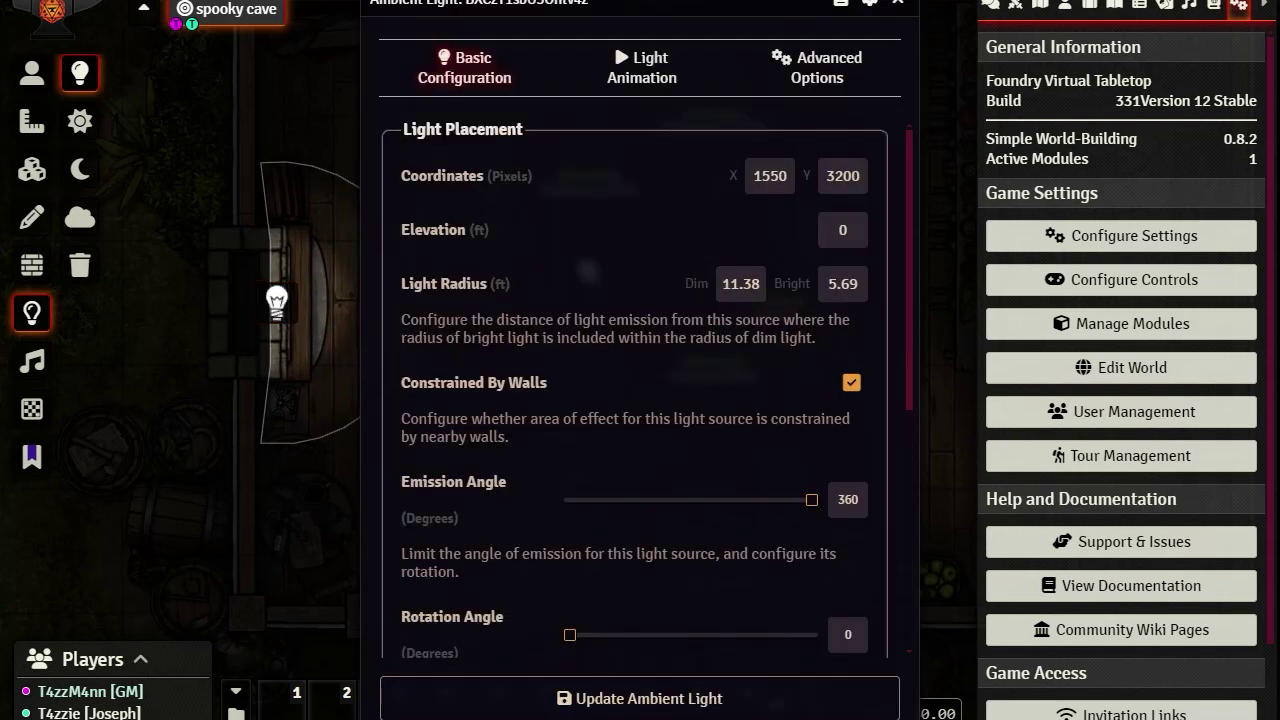
{"action": "scroll", "coordinate": [882, 465], "scroll_direction": "down", "scroll_amount": 5}
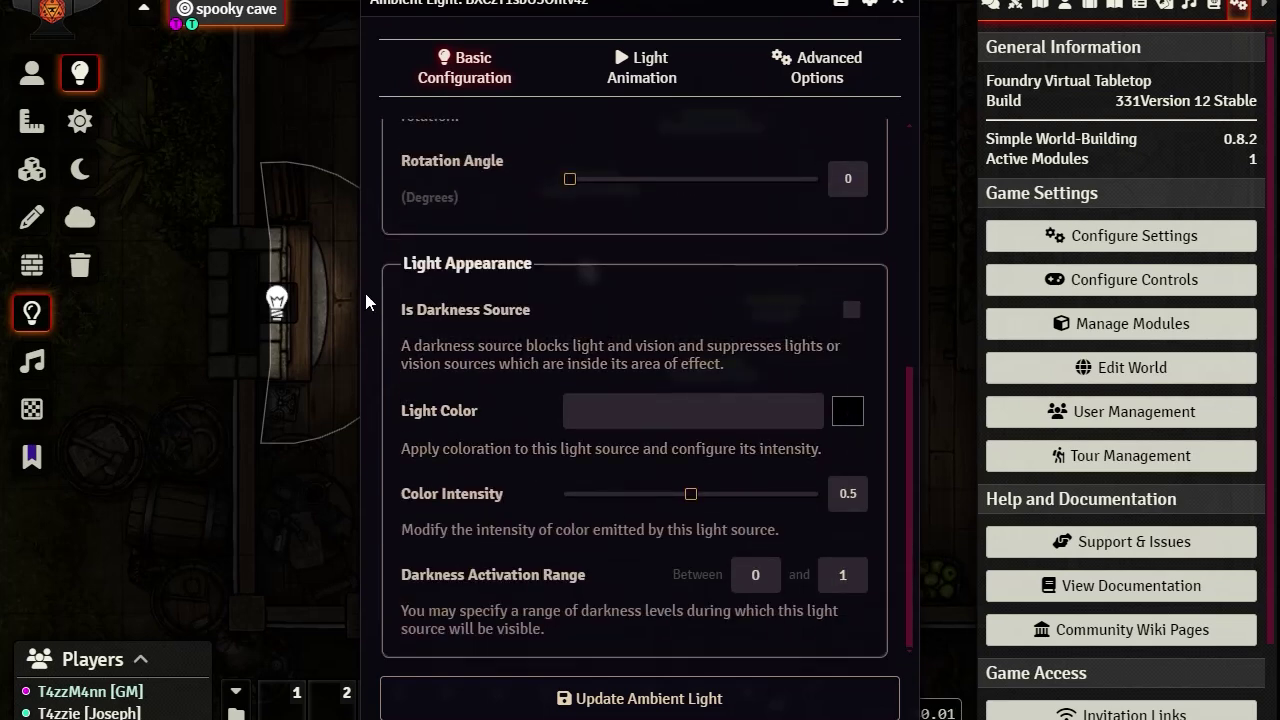
{"action": "left_click", "coordinate": [848, 411]}
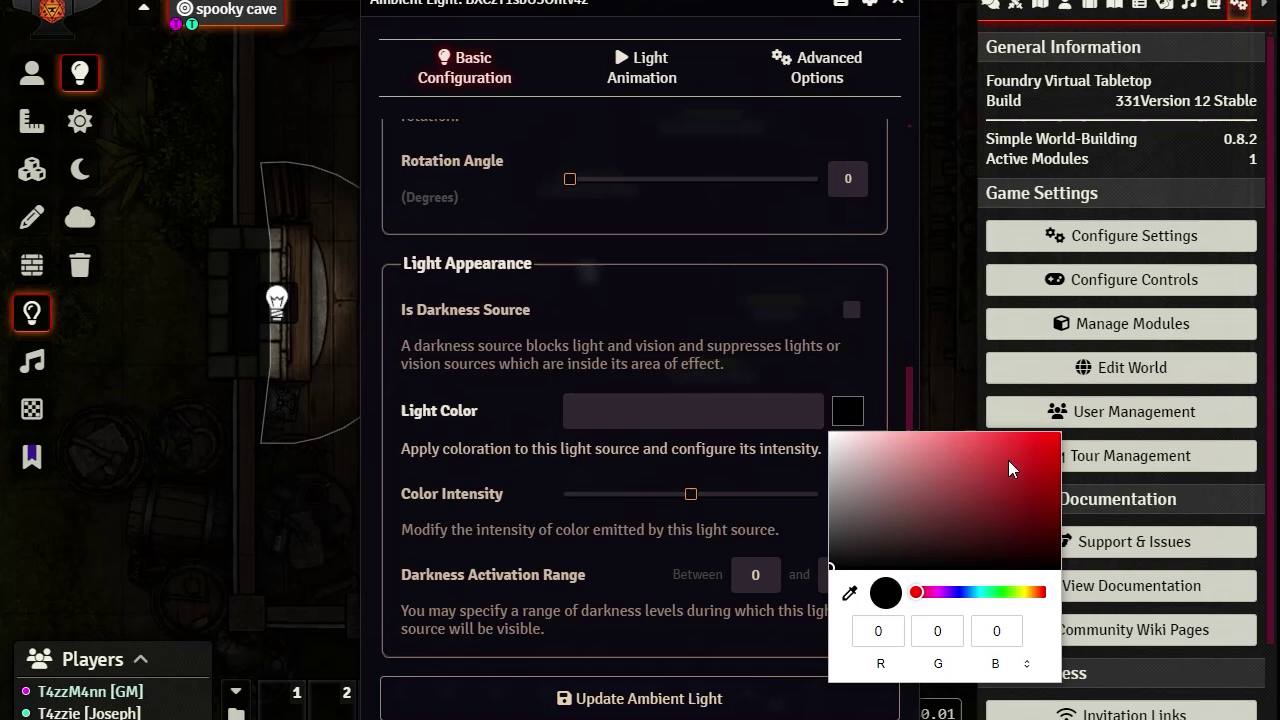
{"action": "left_click_drag", "start_coordinate": [917, 593], "coordinate": [1038, 598]}
{"action": "mouse_move", "coordinate": [1033, 443]}
{"action": "left_mouse_down"}
{"action": "mouse_move", "coordinate": [1019, 441]}
{"action": "mouse_move", "coordinate": [1024, 453]}
{"action": "left_mouse_up"}
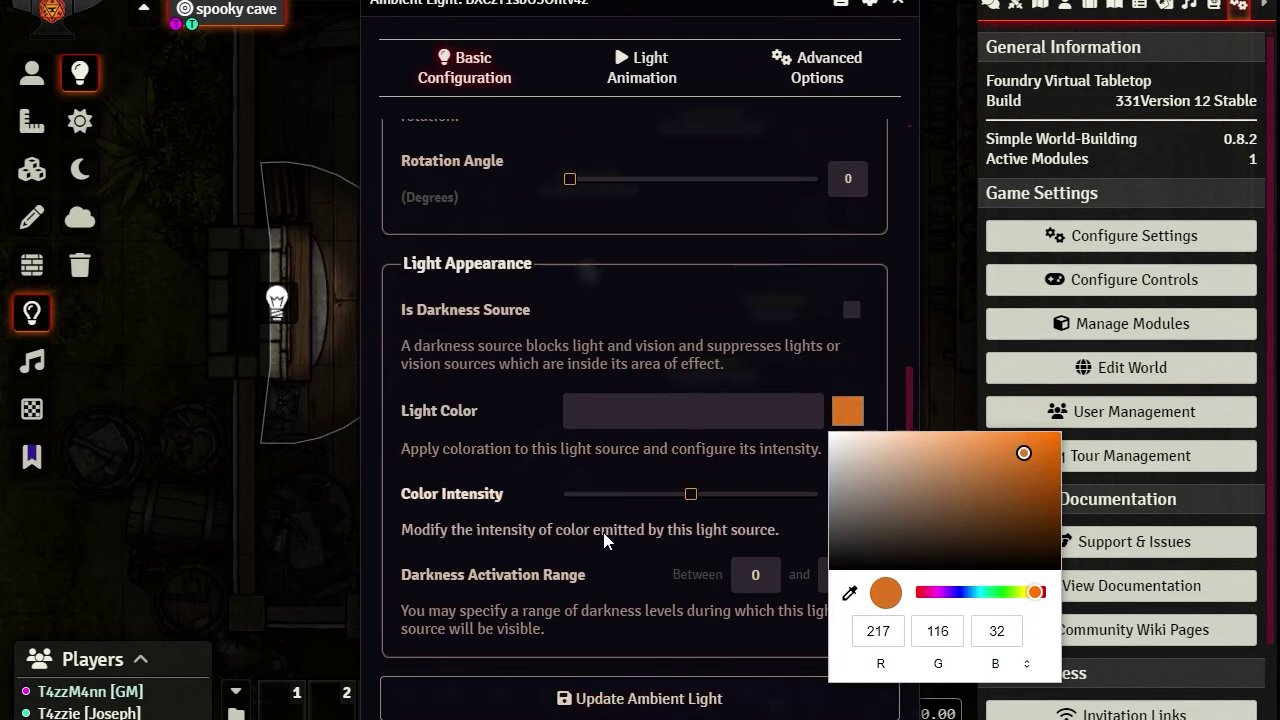
{"action": "left_click", "coordinate": [535, 455]}
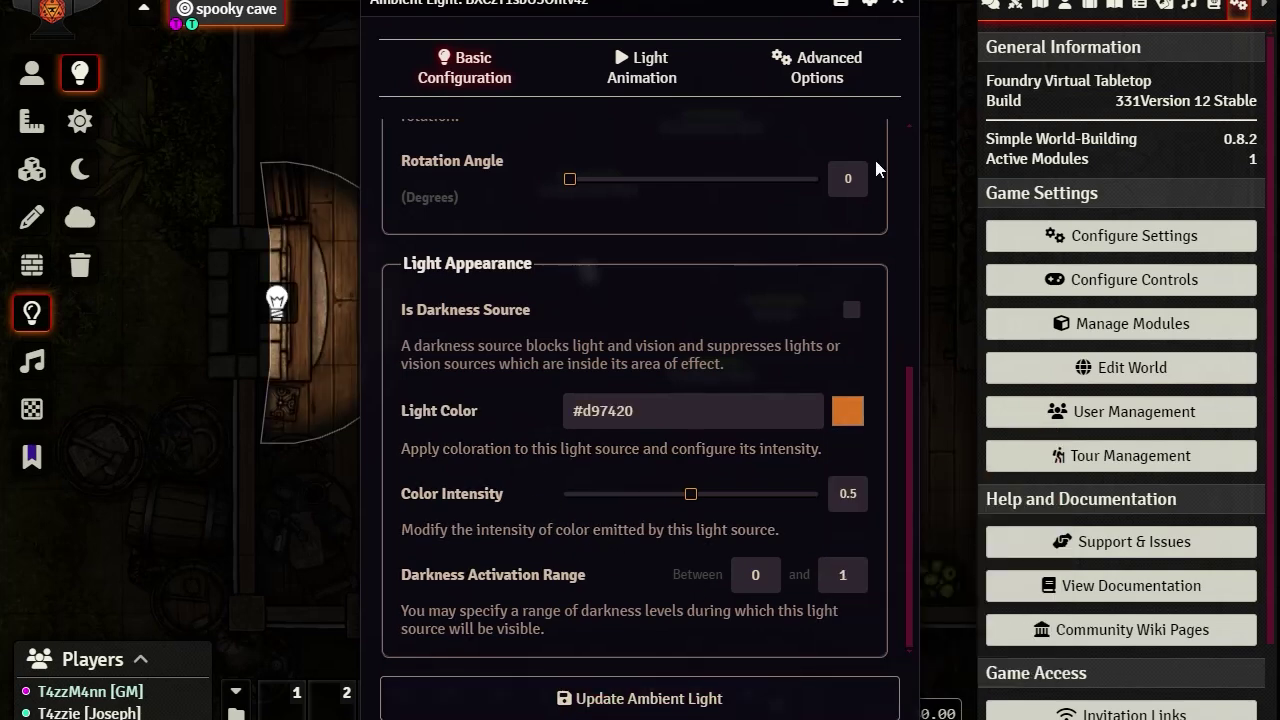
- Move the light configuration window off the scene and set the fireplace light's color to a darker red, #a63317
{"action": "left_click_drag", "start_coordinate": [662, 5], "coordinate": [1146, 5]}
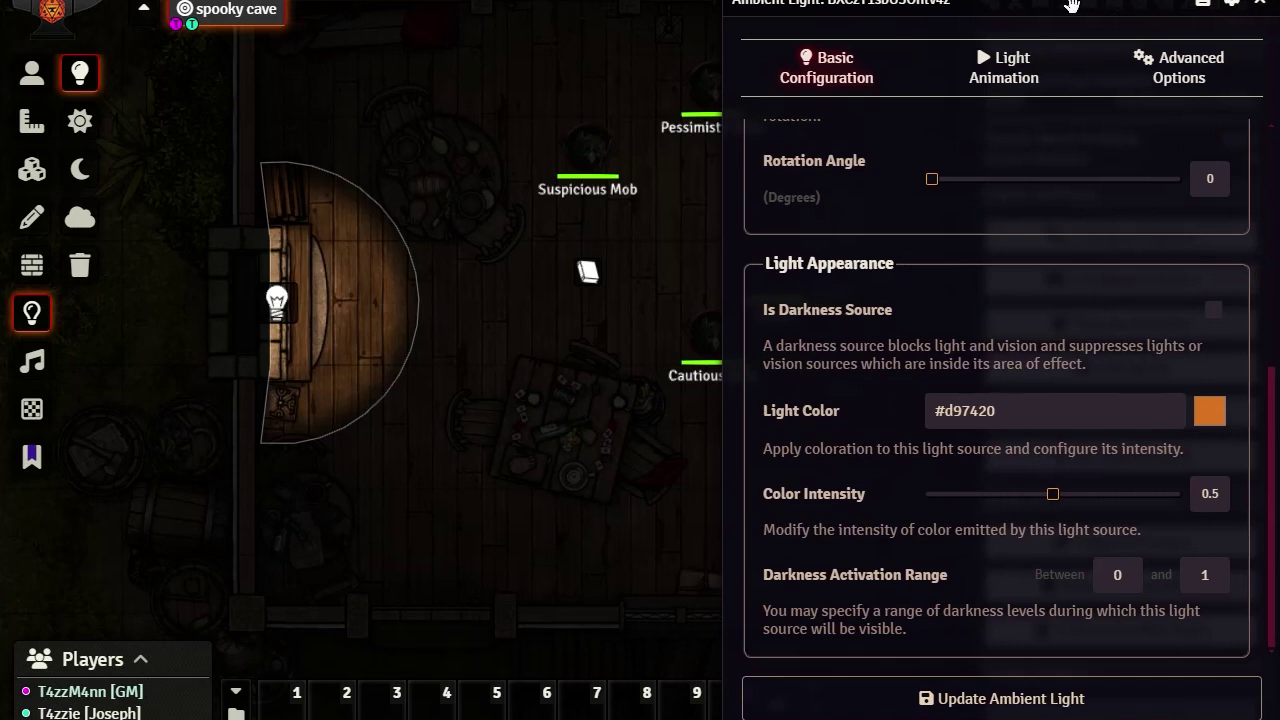
{"action": "left_click", "coordinate": [1213, 421]}
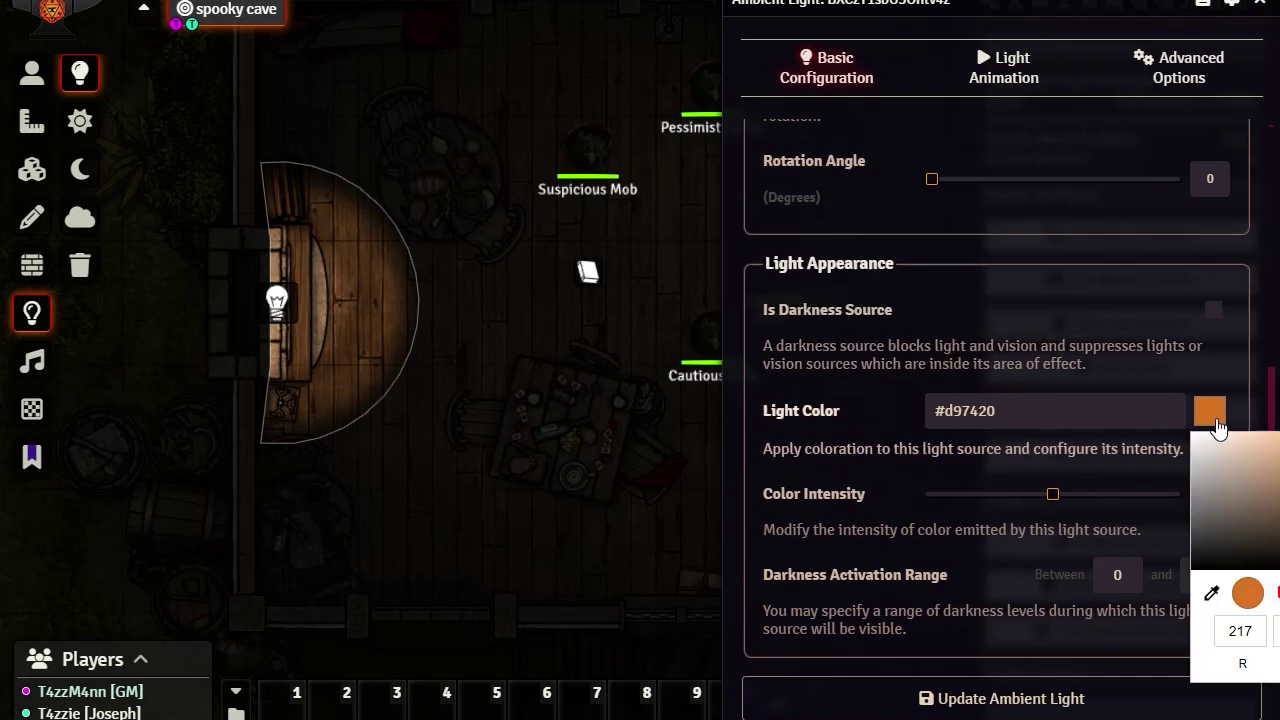
{"action": "left_click", "coordinate": [1279, 472]}
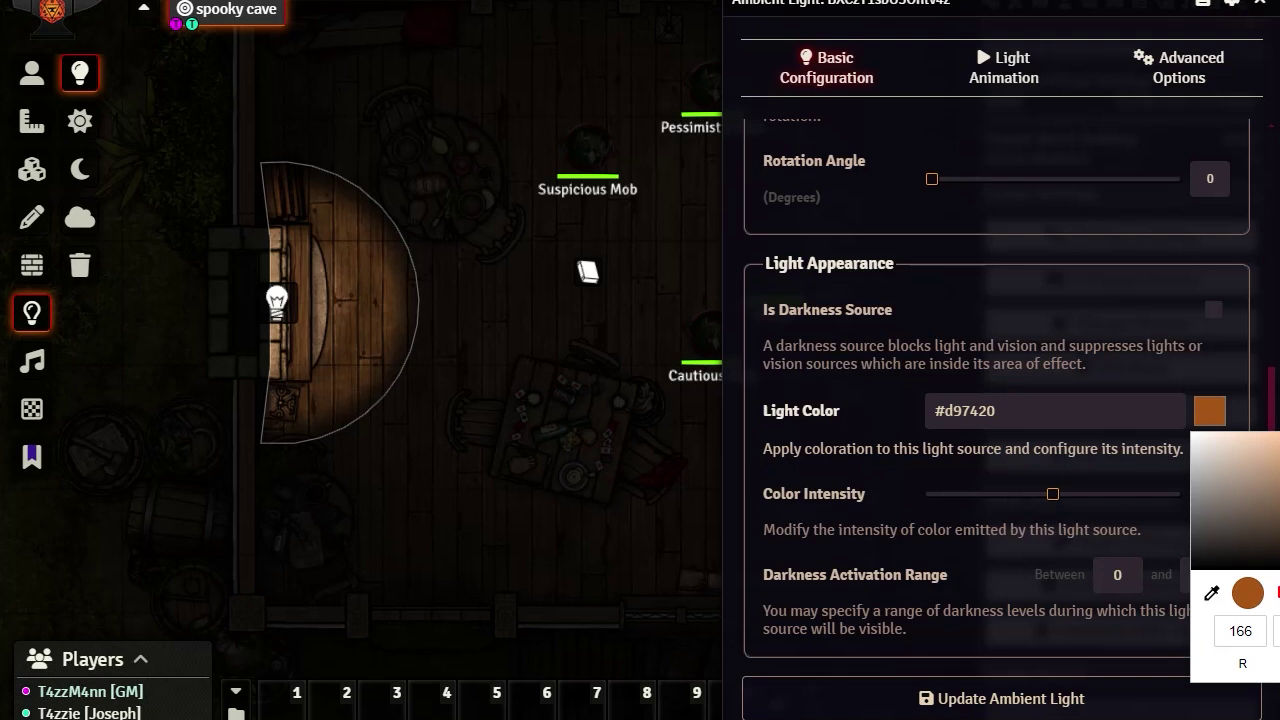
{"action": "left_click", "coordinate": [1279, 593]}
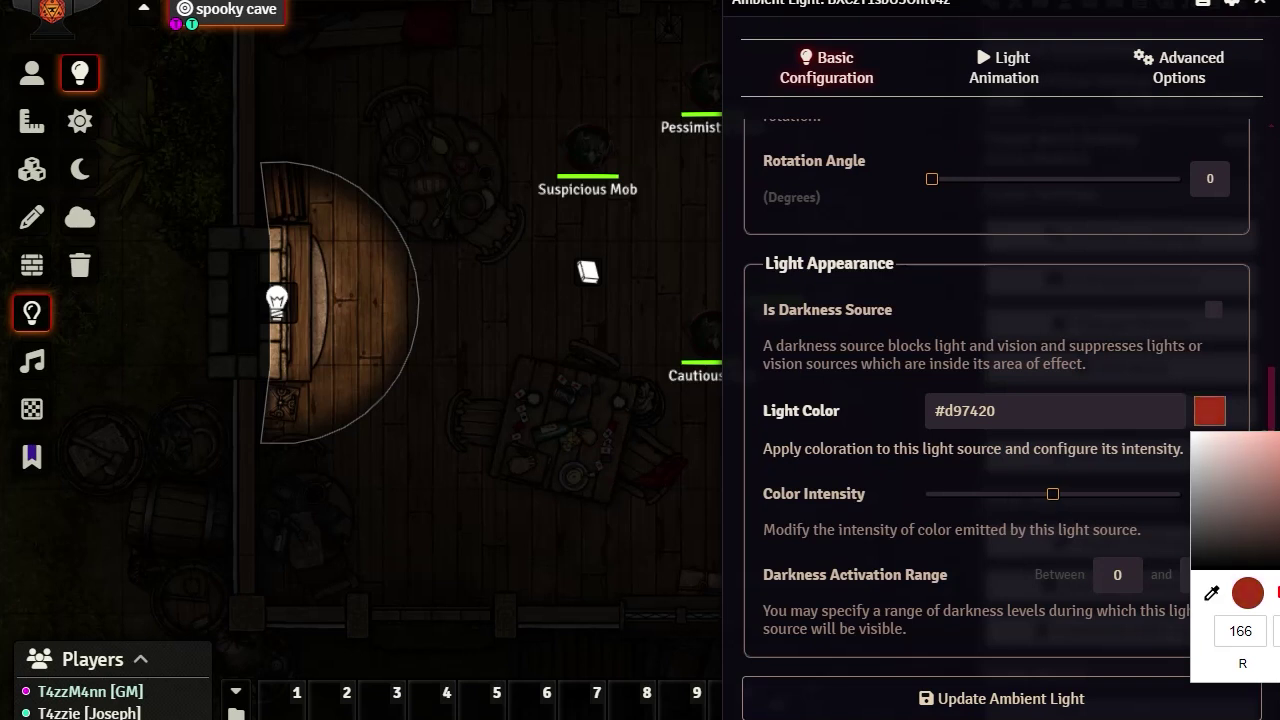
{"action": "left_click", "coordinate": [1051, 364]}
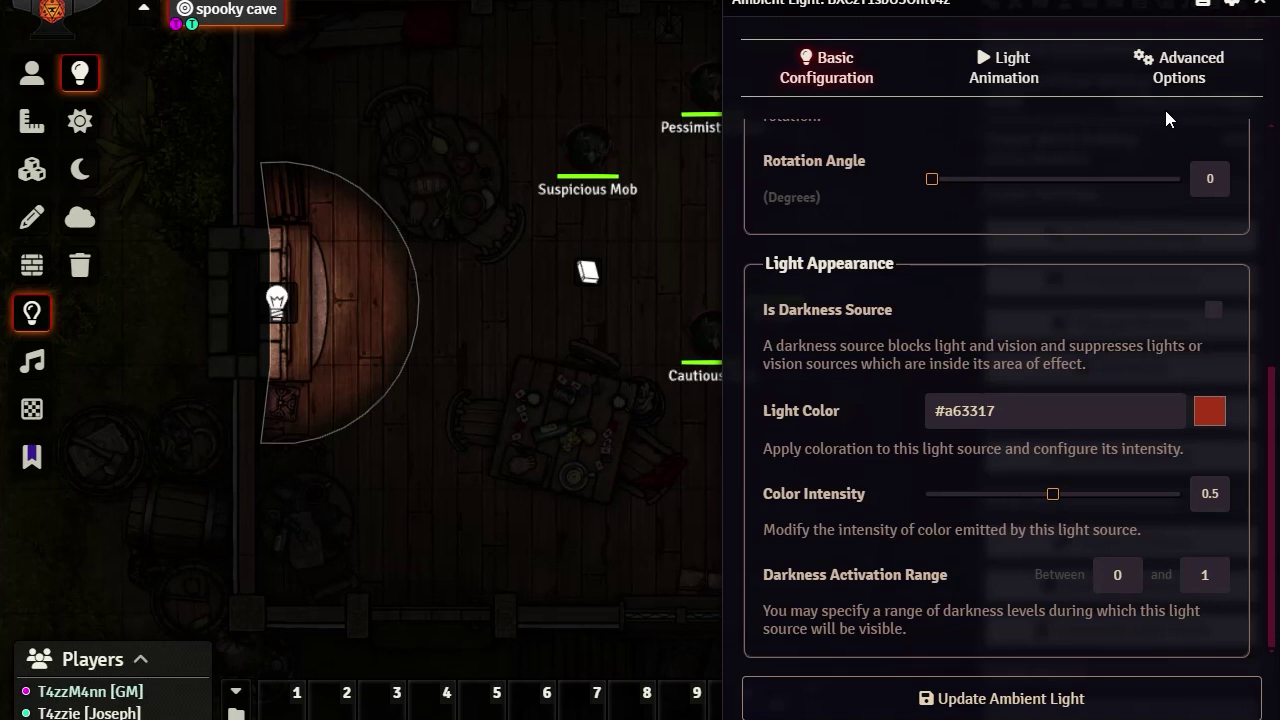
- Set the fireplace light's animation type to Torch and save the ambient light
{"action": "left_click", "coordinate": [1014, 82]}
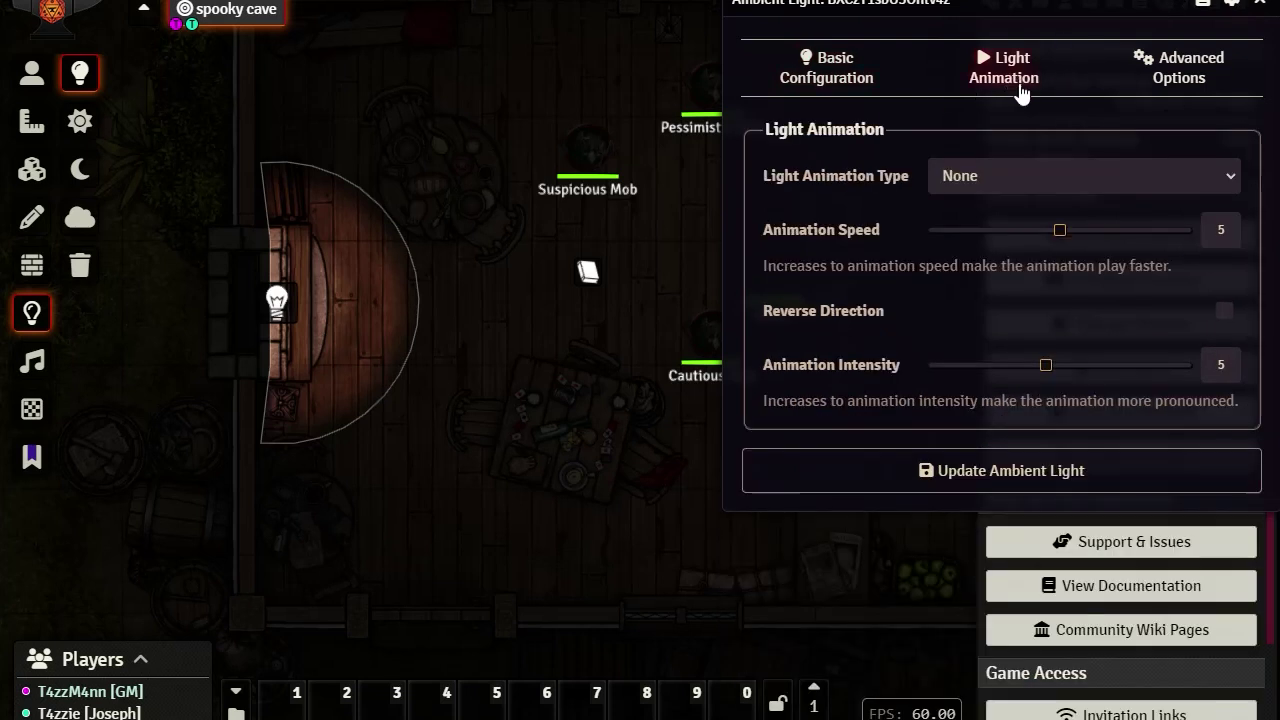
{"action": "left_click", "coordinate": [1230, 177]}
{"action": "scroll", "coordinate": [1090, 404], "scroll_direction": "down", "scroll_amount": 3}
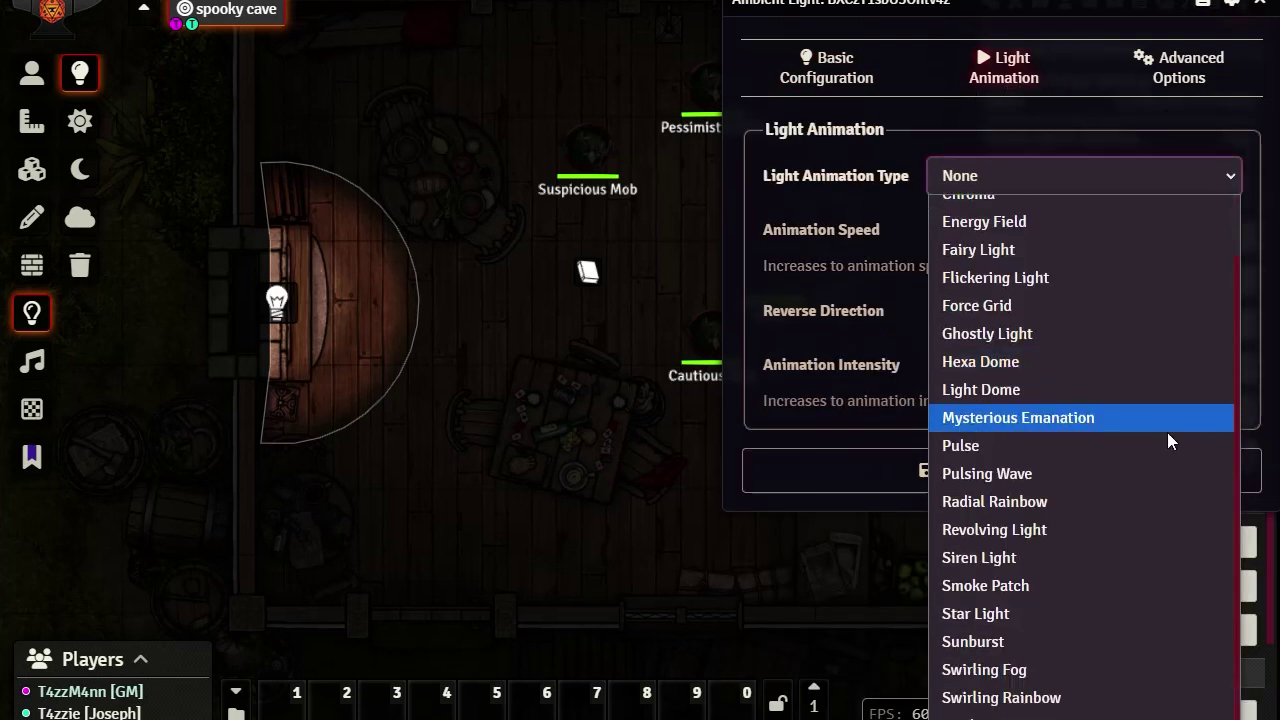
{"action": "left_click", "coordinate": [1005, 713]}
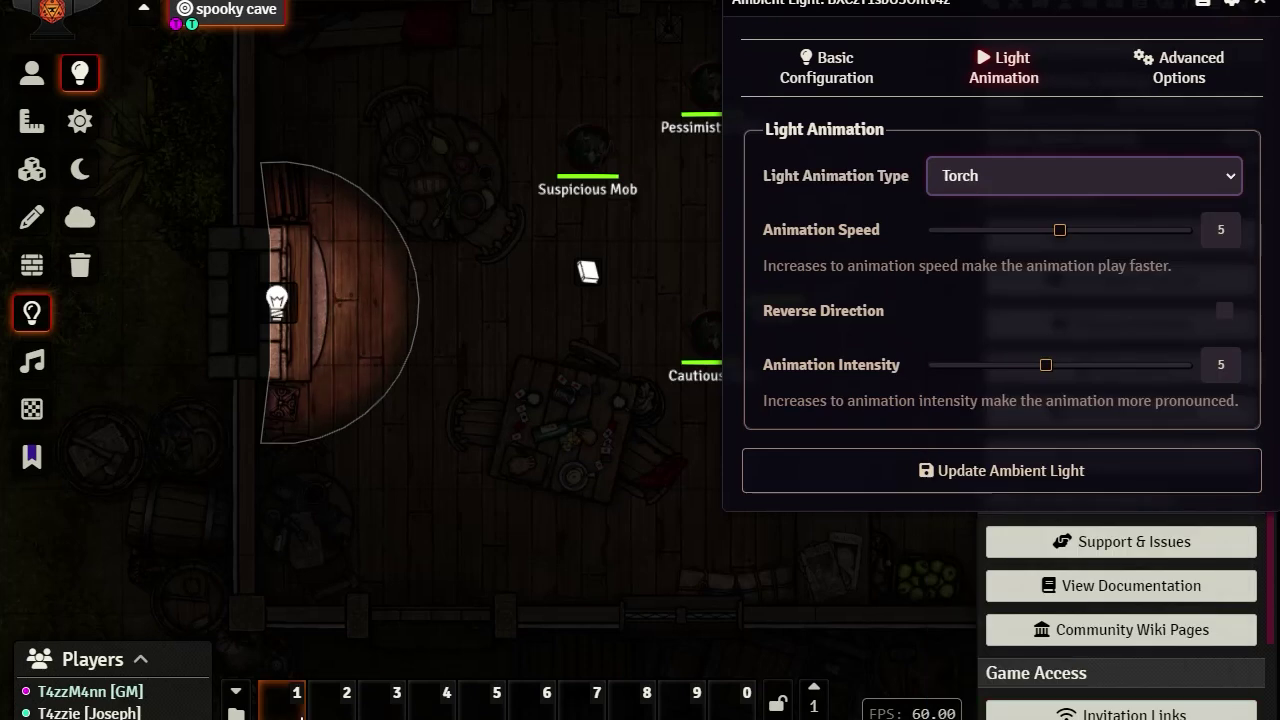
{"action": "left_click", "coordinate": [1016, 482]}
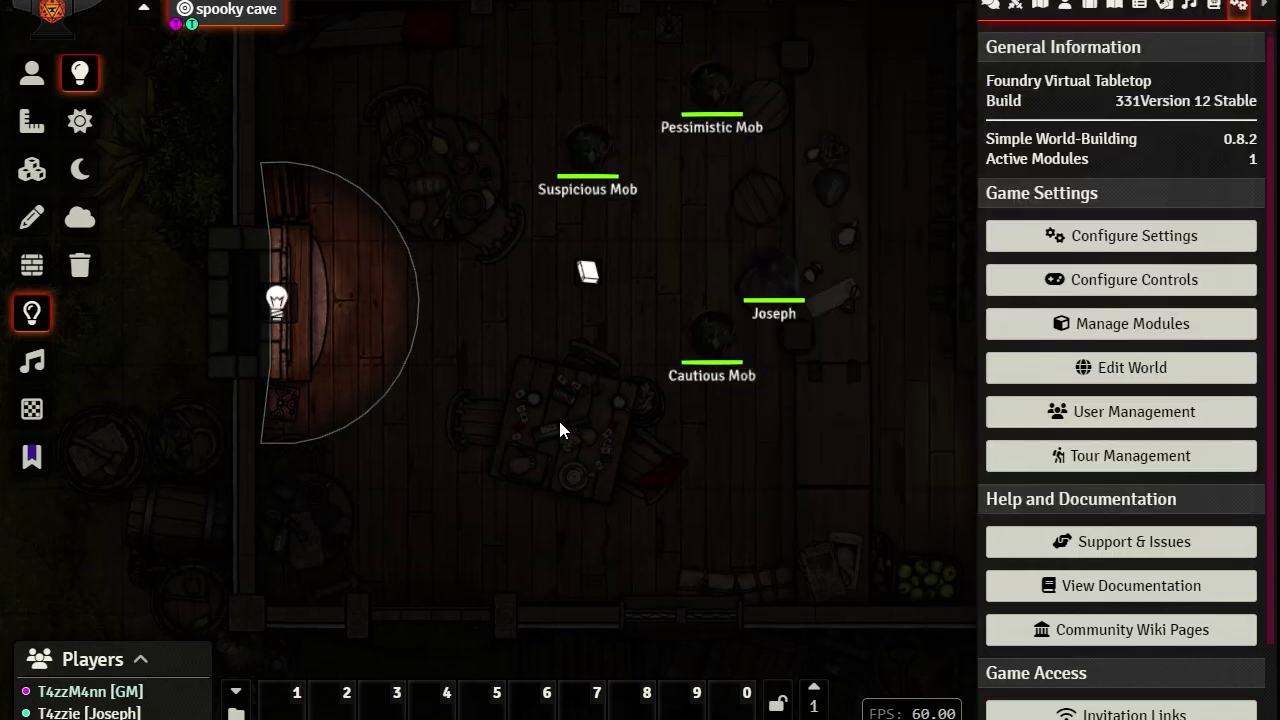
- Copy the fireplace light and paste the duplicate at the front edge of the kitchen stove
{"action": "left_click_drag", "start_coordinate": [580, 491], "coordinate": [420, 543]}
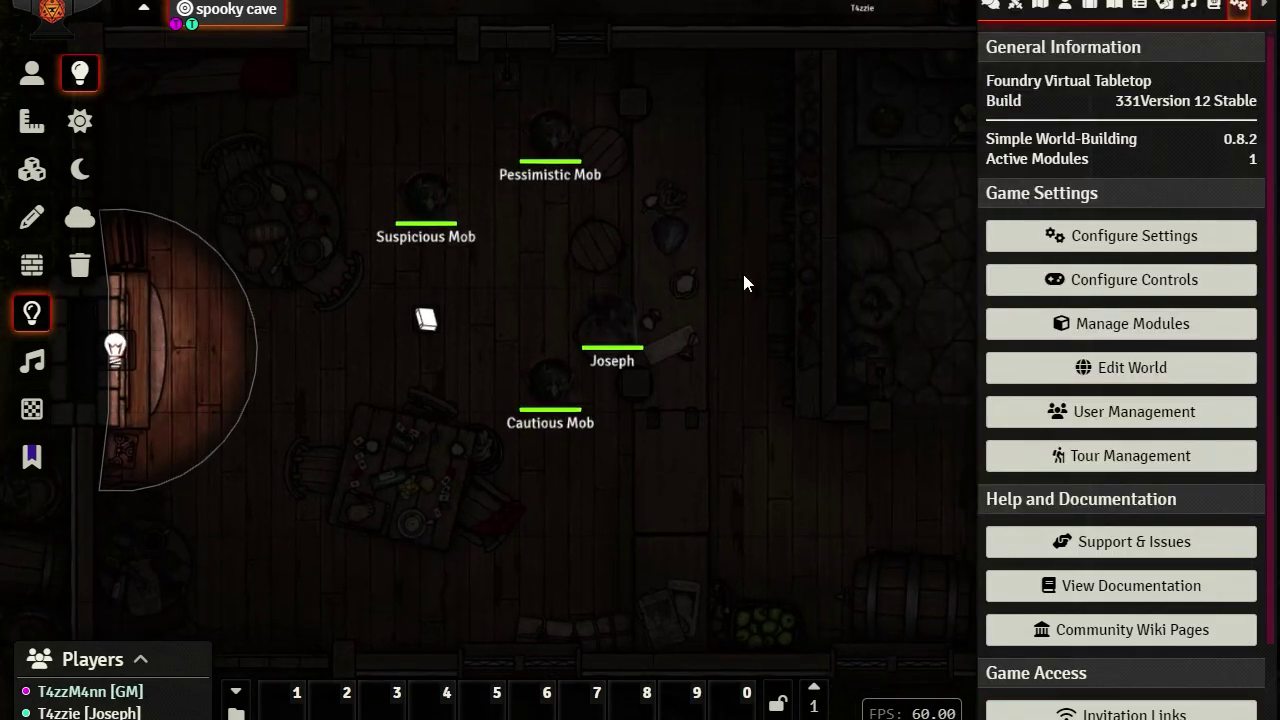
{"action": "left_click_drag", "start_coordinate": [742, 270], "coordinate": [527, 318]}
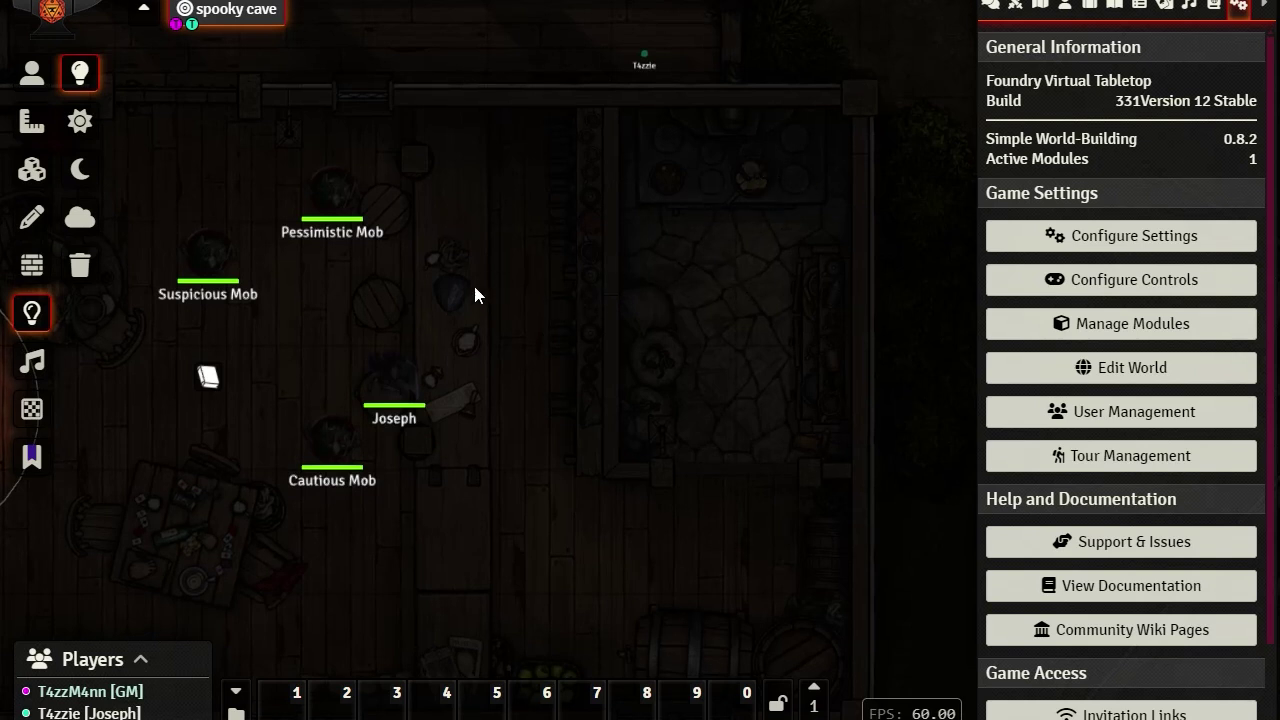
{"action": "left_click_drag", "start_coordinate": [475, 292], "coordinate": [908, 260]}
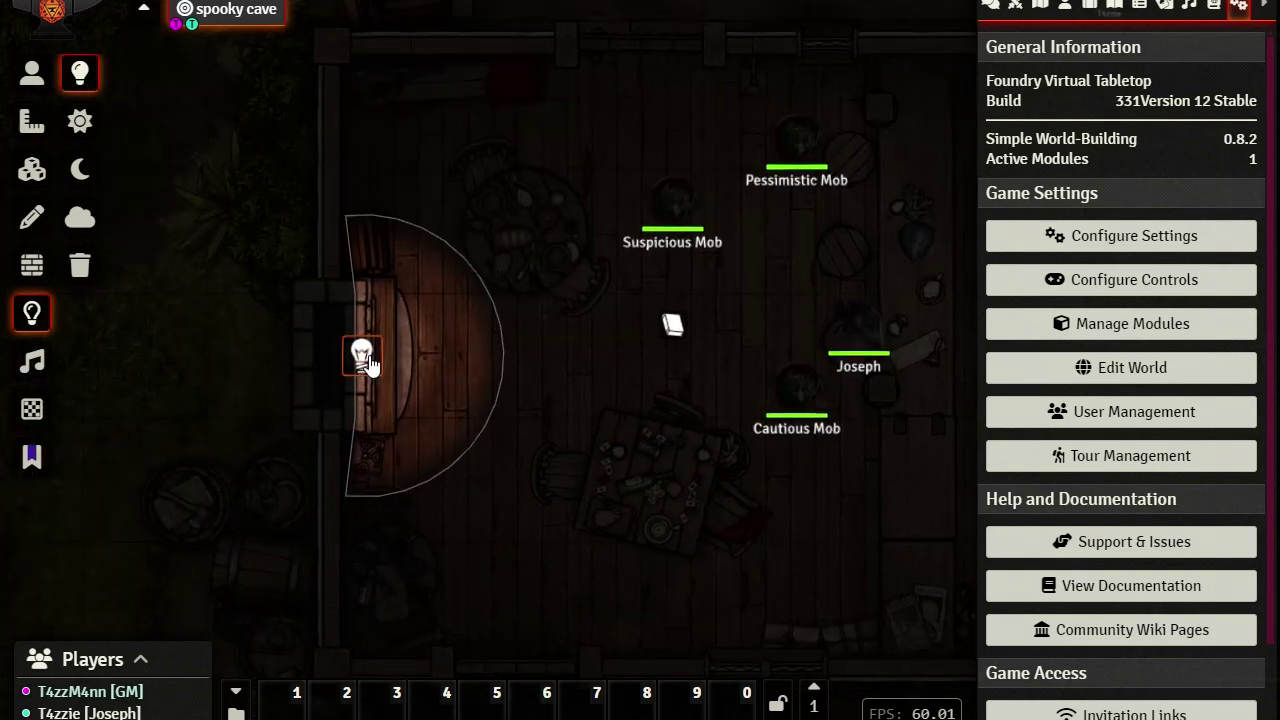
{"action": "key", "text": "ctrl+c"}
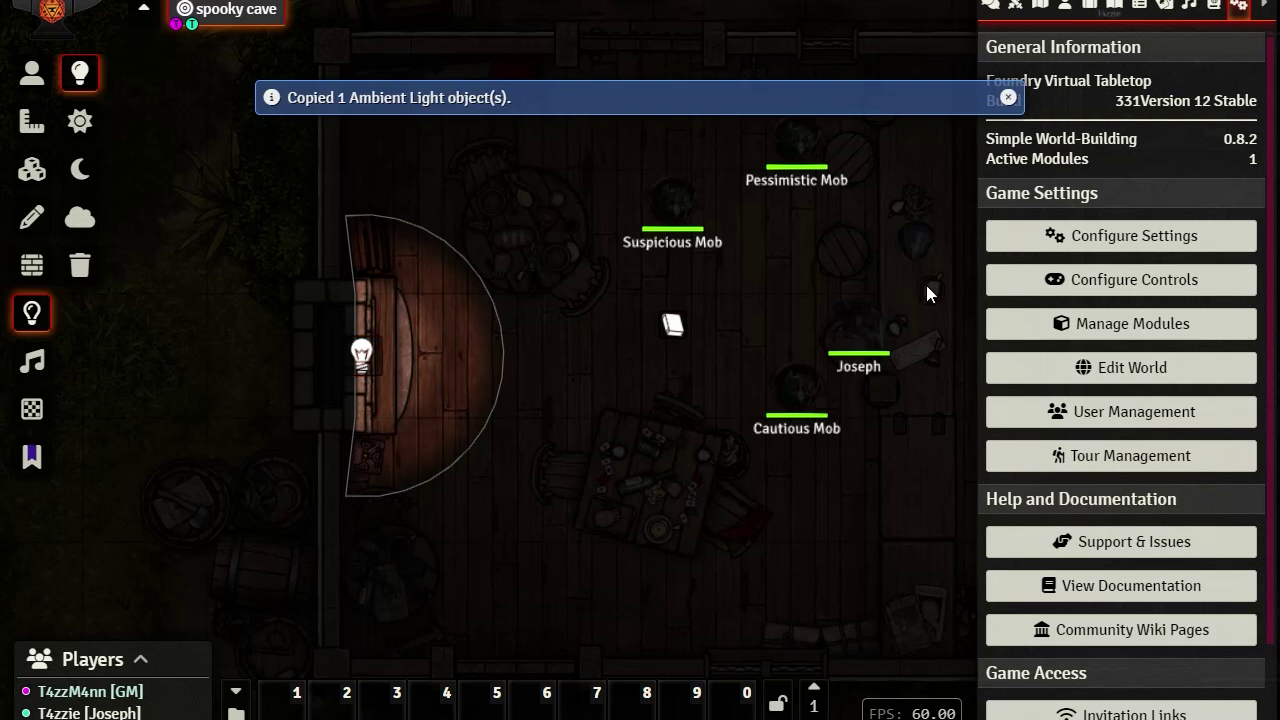
{"action": "left_click_drag", "start_coordinate": [850, 268], "coordinate": [322, 277]}
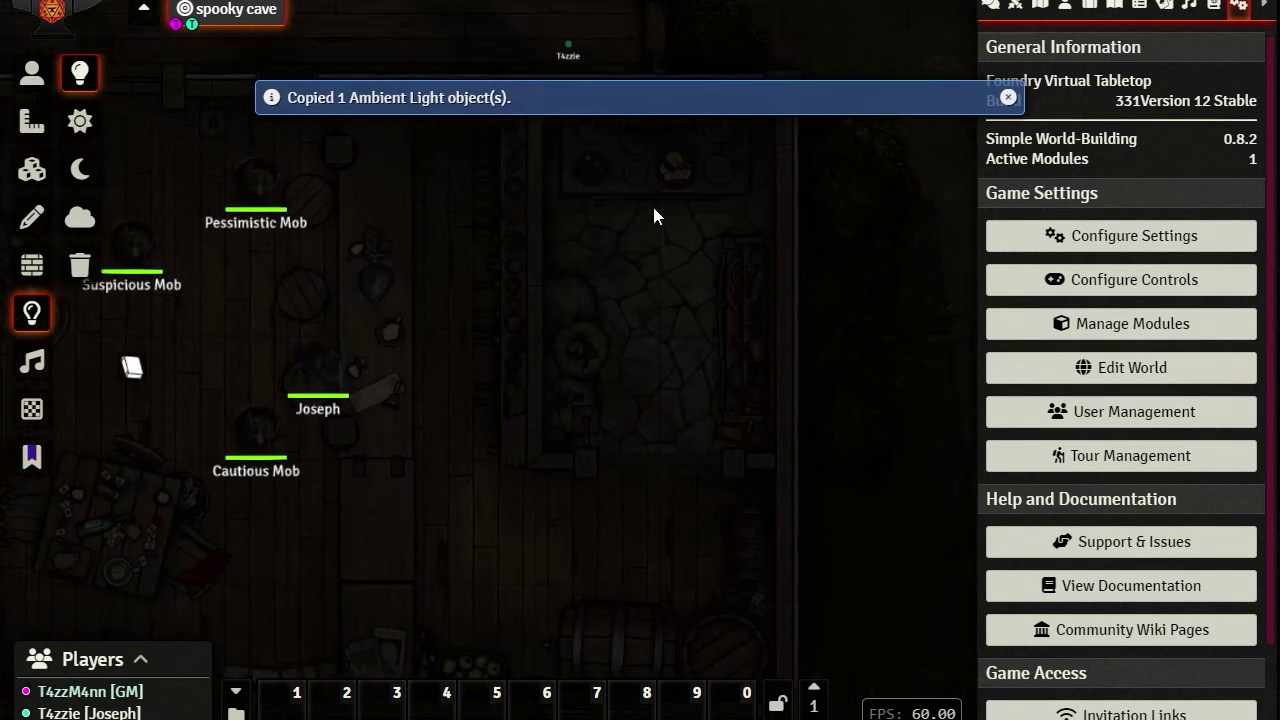
{"action": "key", "text": "ctrl+v"}
{"action": "left_click_drag", "start_coordinate": [660, 210], "coordinate": [672, 345]}
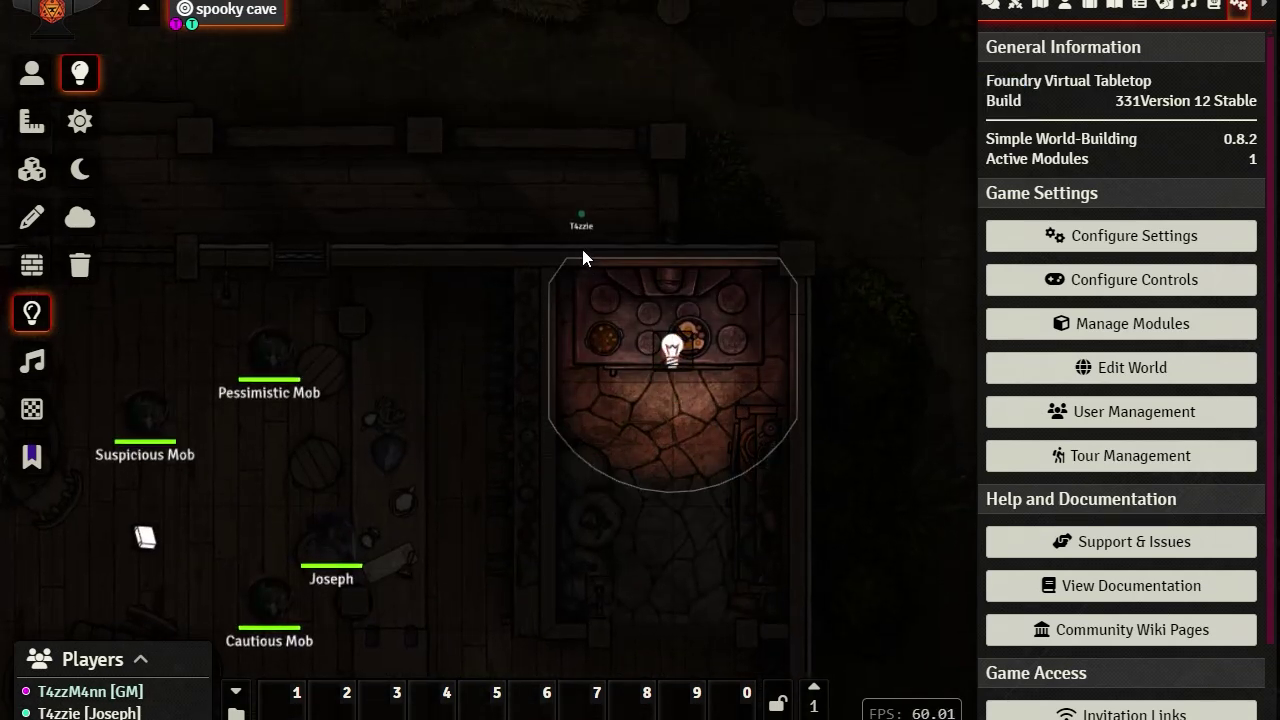
- Move the kitchen light away from the stove onto the open stone floor in front of it
{"action": "left_click_drag", "start_coordinate": [343, 487], "coordinate": [718, 412]}
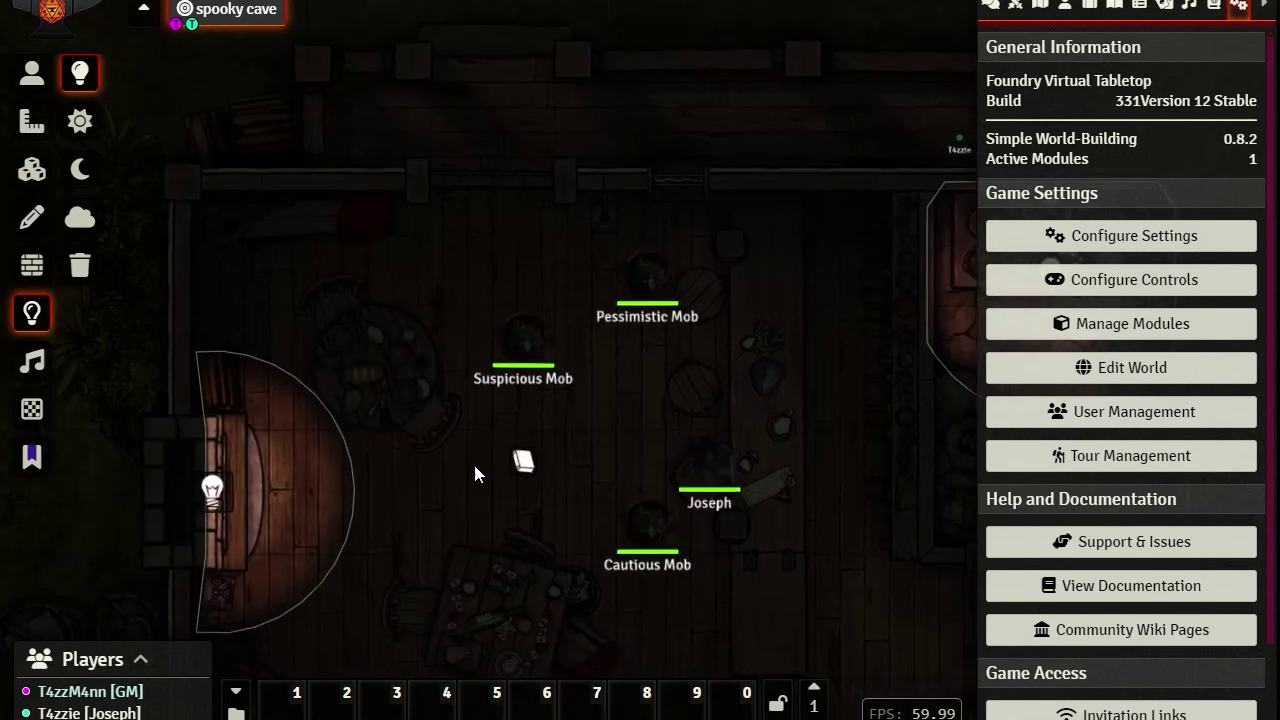
{"action": "left_click_drag", "start_coordinate": [894, 551], "coordinate": [553, 572]}
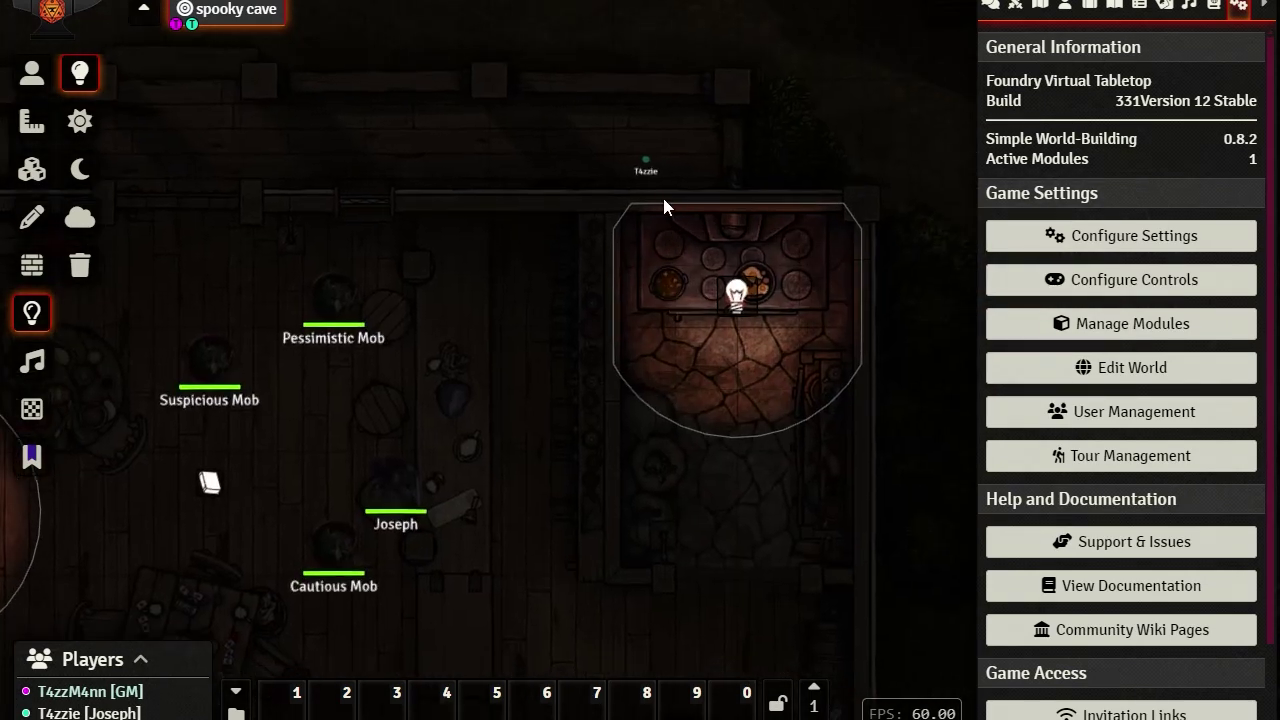
{"action": "left_click_drag", "start_coordinate": [634, 297], "coordinate": [645, 327]}
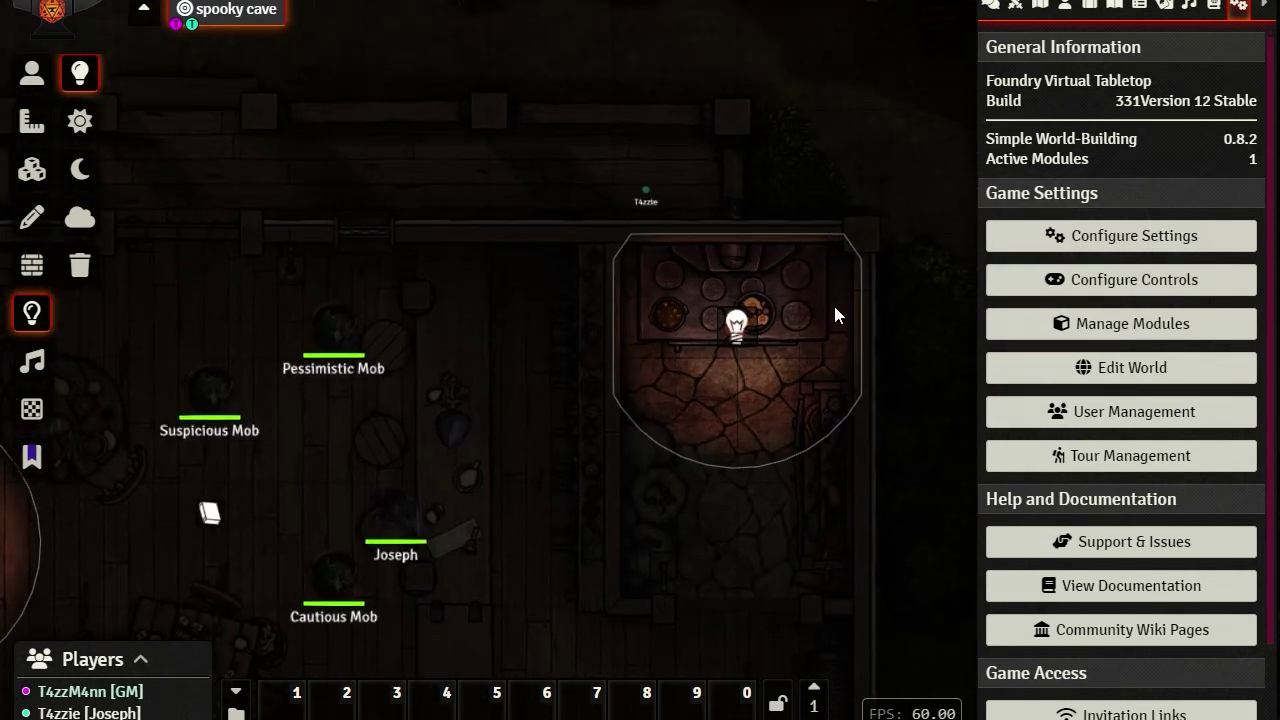
{"action": "left_click_drag", "start_coordinate": [737, 328], "coordinate": [738, 408]}
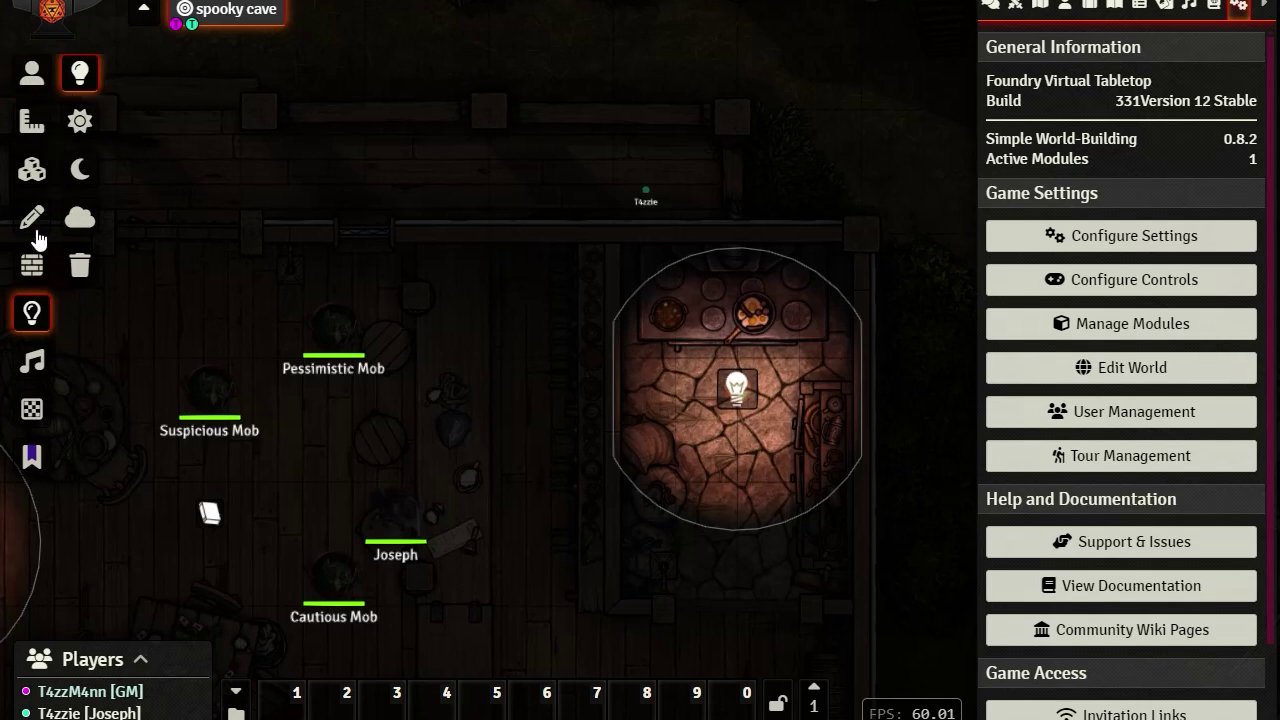
- Draw connected terrain walls along the stove's front edge and both sides up to the kitchen's back wall, discarding the stray extra segment
{"action": "left_click", "coordinate": [32, 264]}
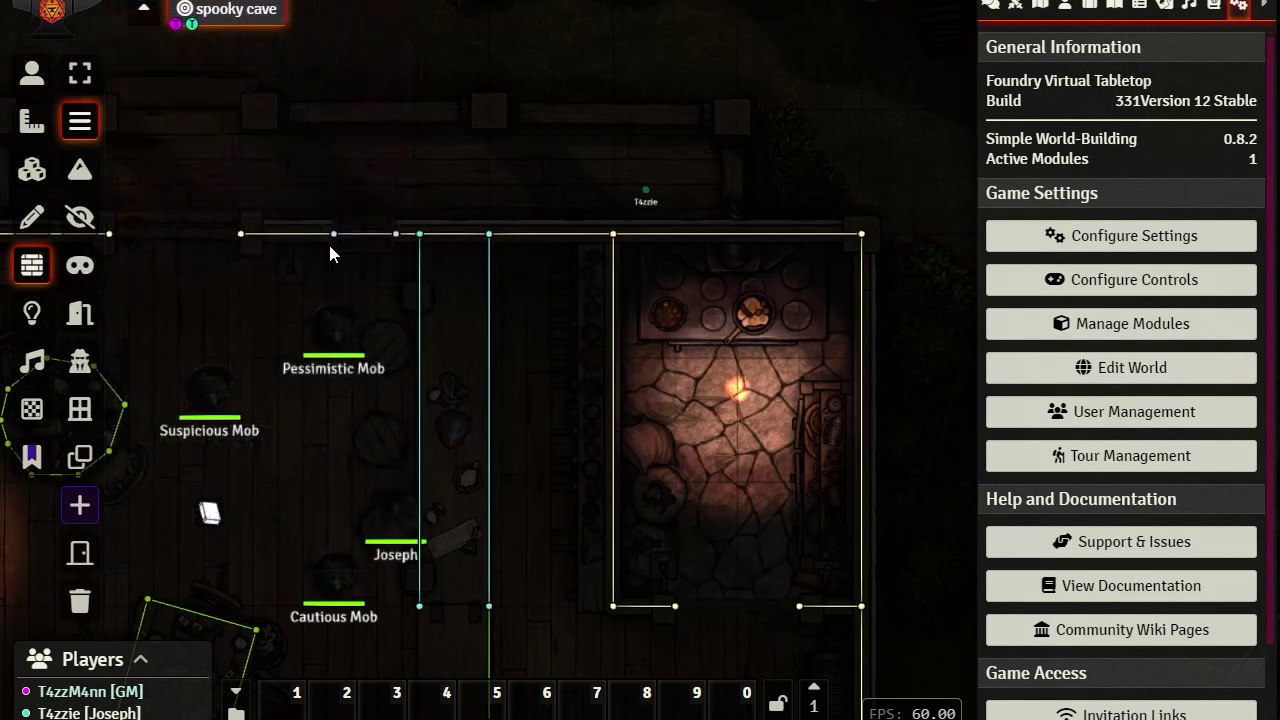
{"action": "left_click", "coordinate": [82, 172]}
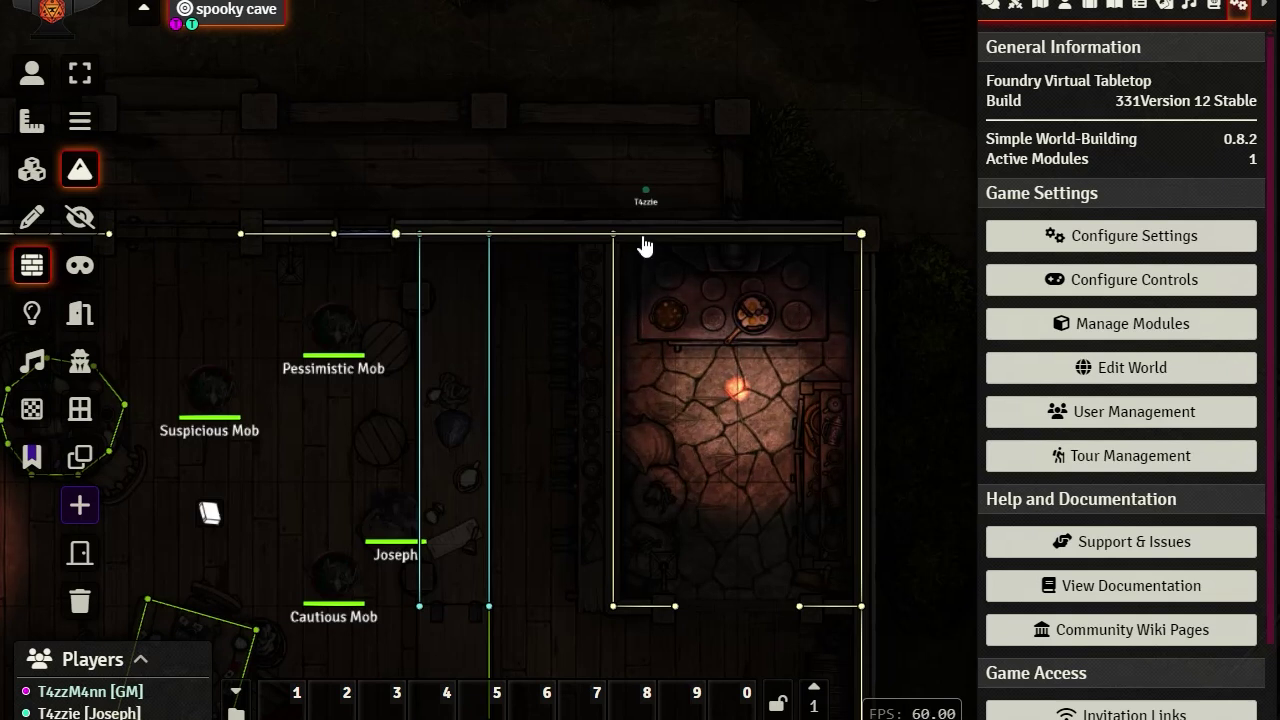
{"action": "left_click_drag", "start_coordinate": [861, 234], "coordinate": [640, 342]}
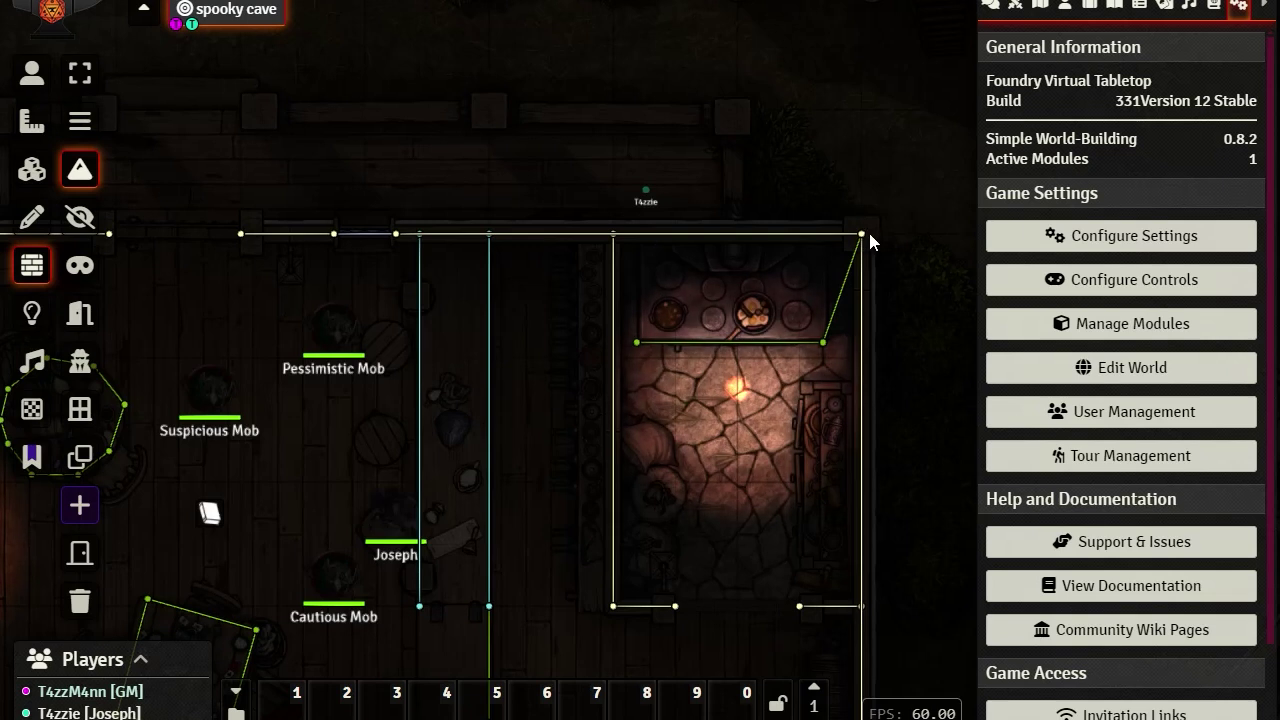
{"action": "left_click_drag", "start_coordinate": [860, 238], "coordinate": [825, 236]}
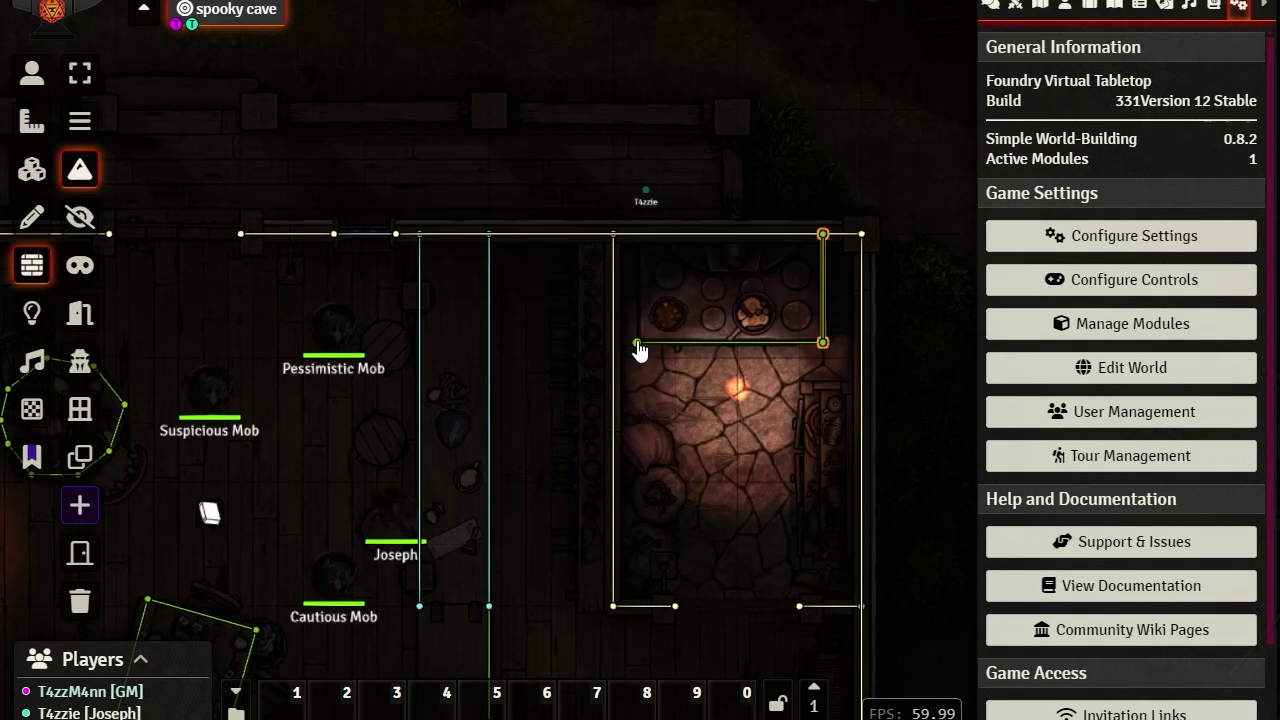
{"action": "mouse_move", "coordinate": [640, 351]}
{"action": "left_mouse_down"}
{"action": "mouse_move", "coordinate": [643, 243]}
{"action": "mouse_move", "coordinate": [782, 450]}
{"action": "left_mouse_up"}
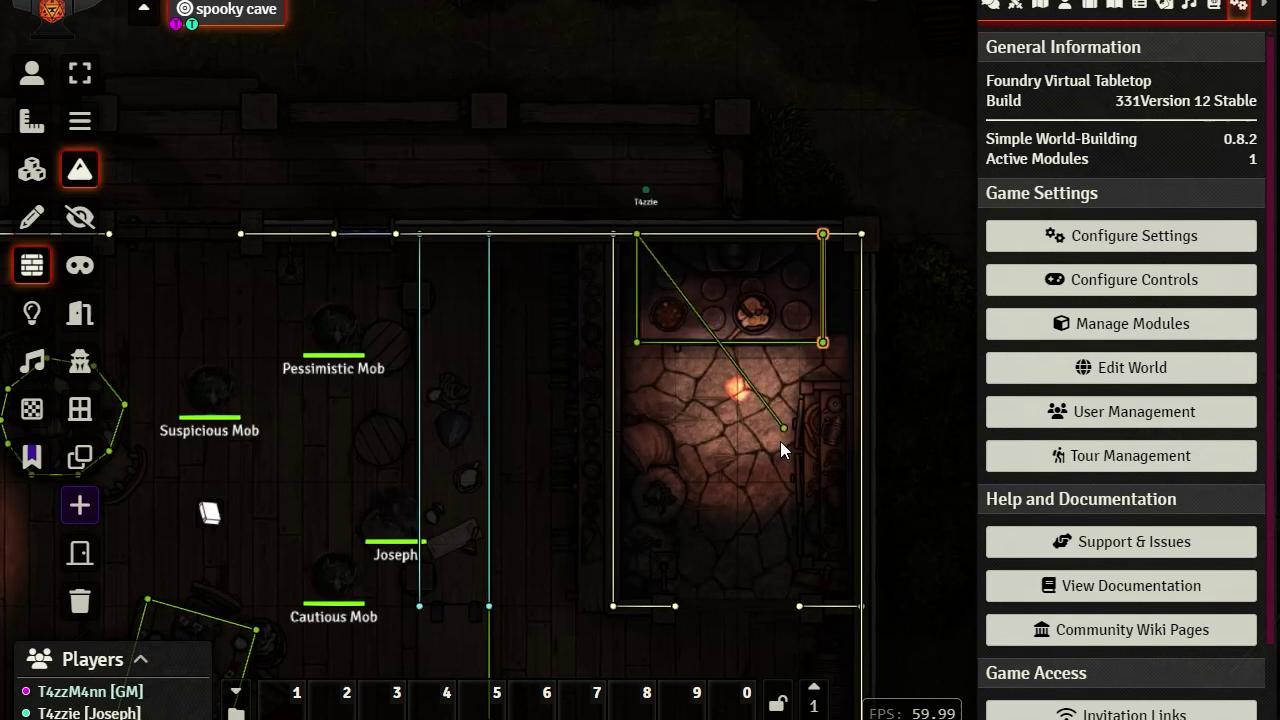
{"action": "right_click", "coordinate": [738, 260]}
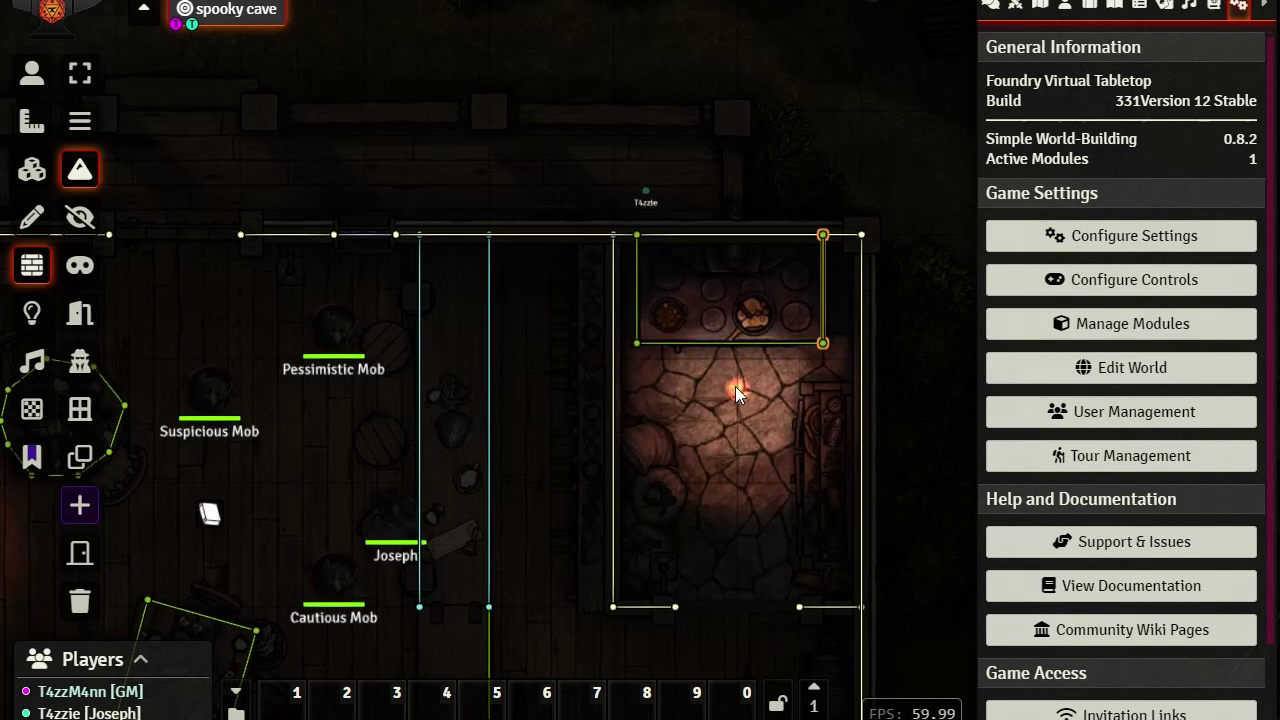
- Undo the stray terrain wall drawn over the kitchen light and move the light closer to the stove's front edge
{"action": "mouse_move", "coordinate": [736, 386]}
{"action": "left_mouse_down"}
{"action": "mouse_move", "coordinate": [736, 356]}
{"action": "mouse_move", "coordinate": [737, 374]}
{"action": "left_mouse_up"}
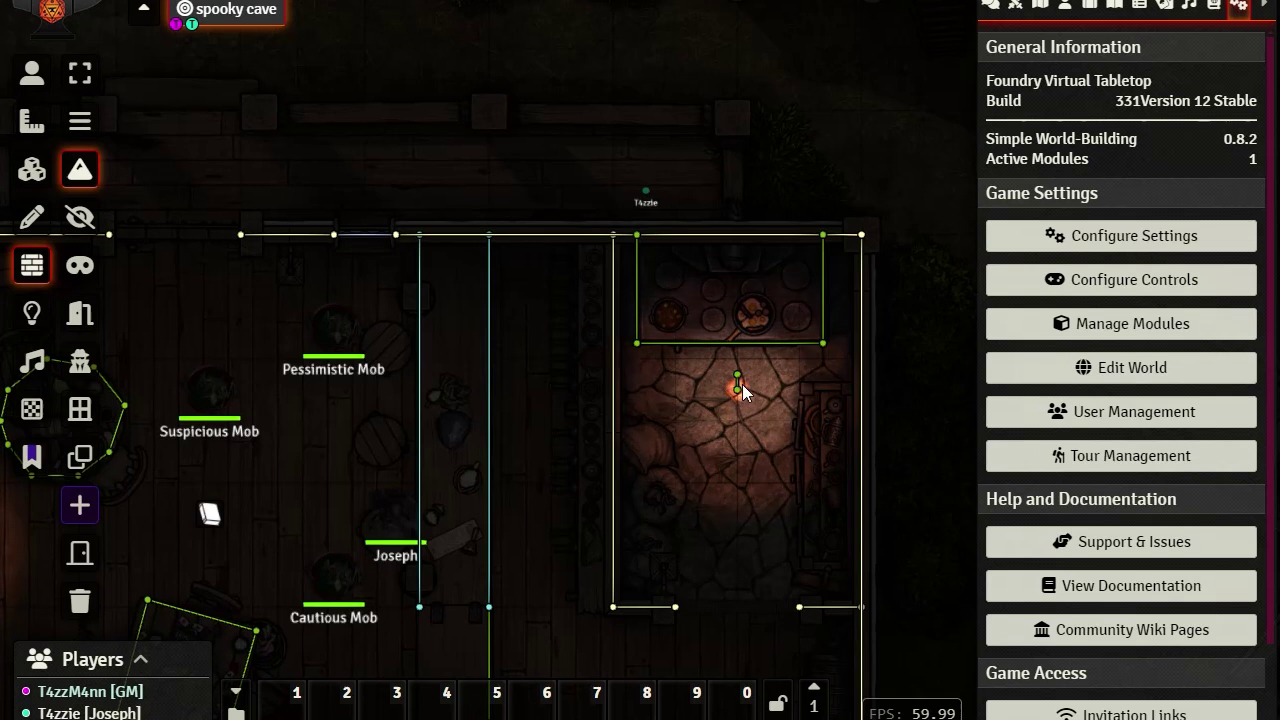
{"action": "key", "text": "ctrl+z"}
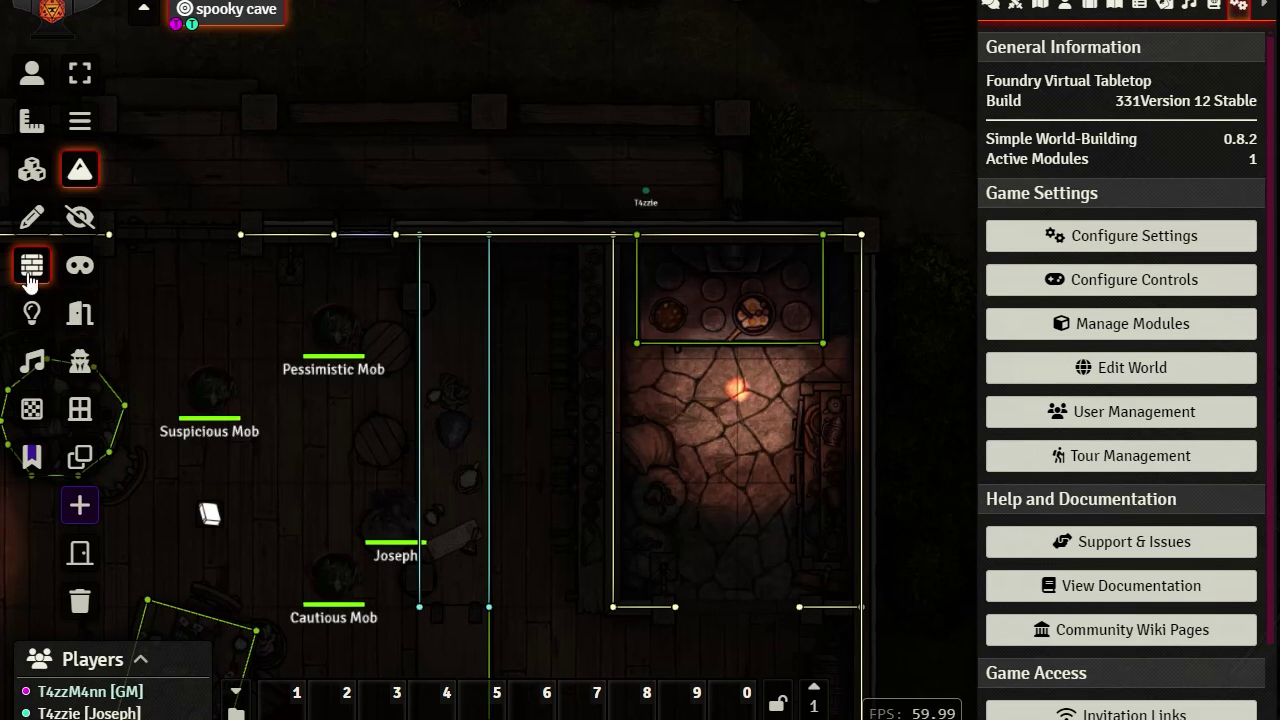
{"action": "left_click", "coordinate": [32, 313]}
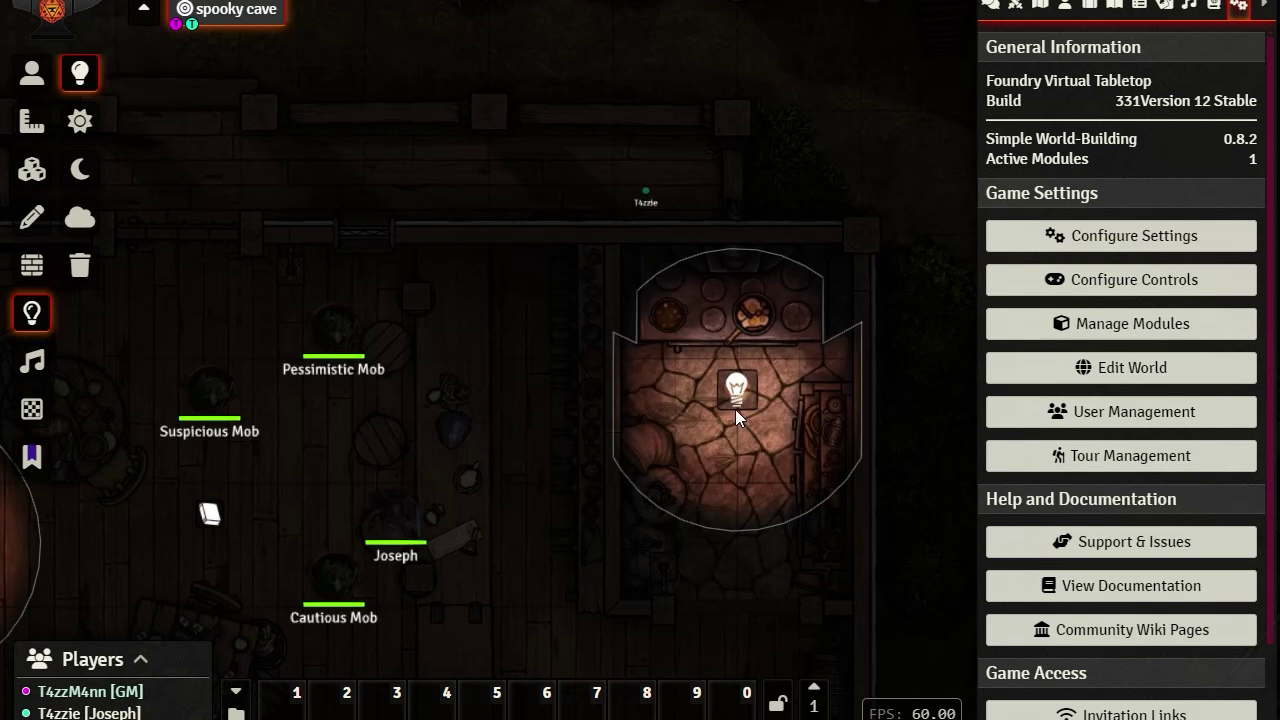
{"action": "left_click_drag", "start_coordinate": [740, 382], "coordinate": [735, 356]}
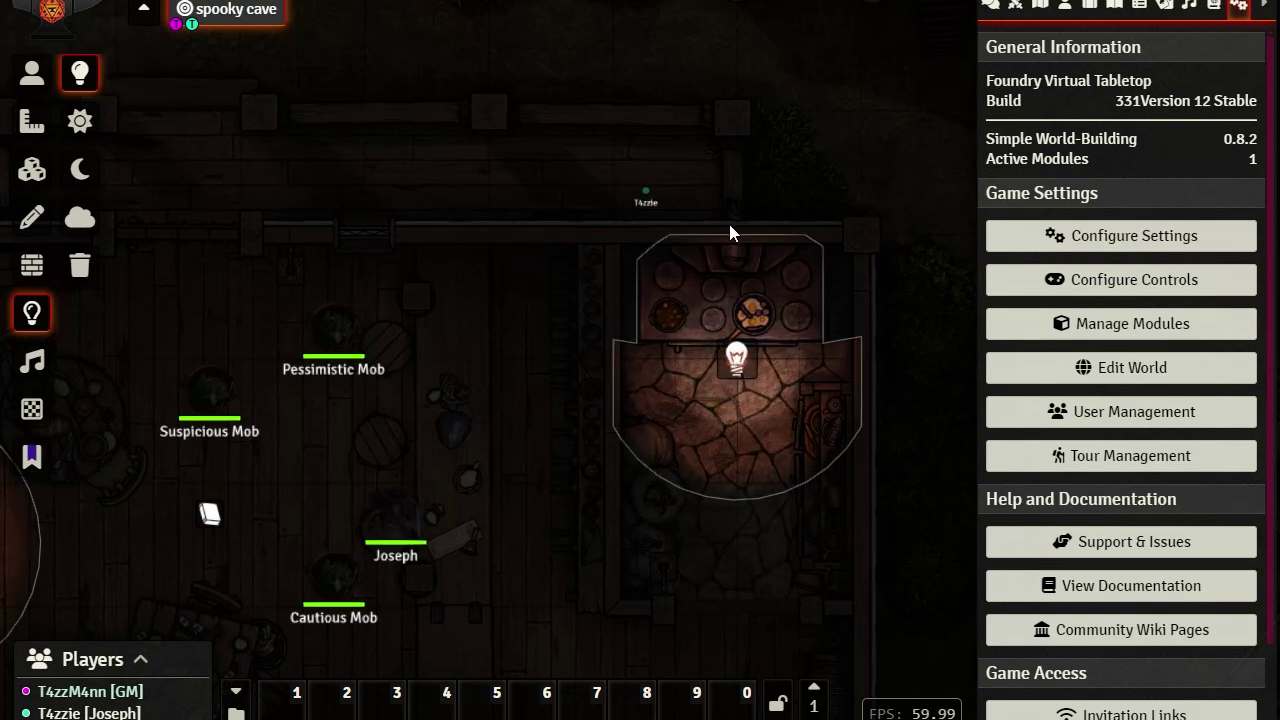
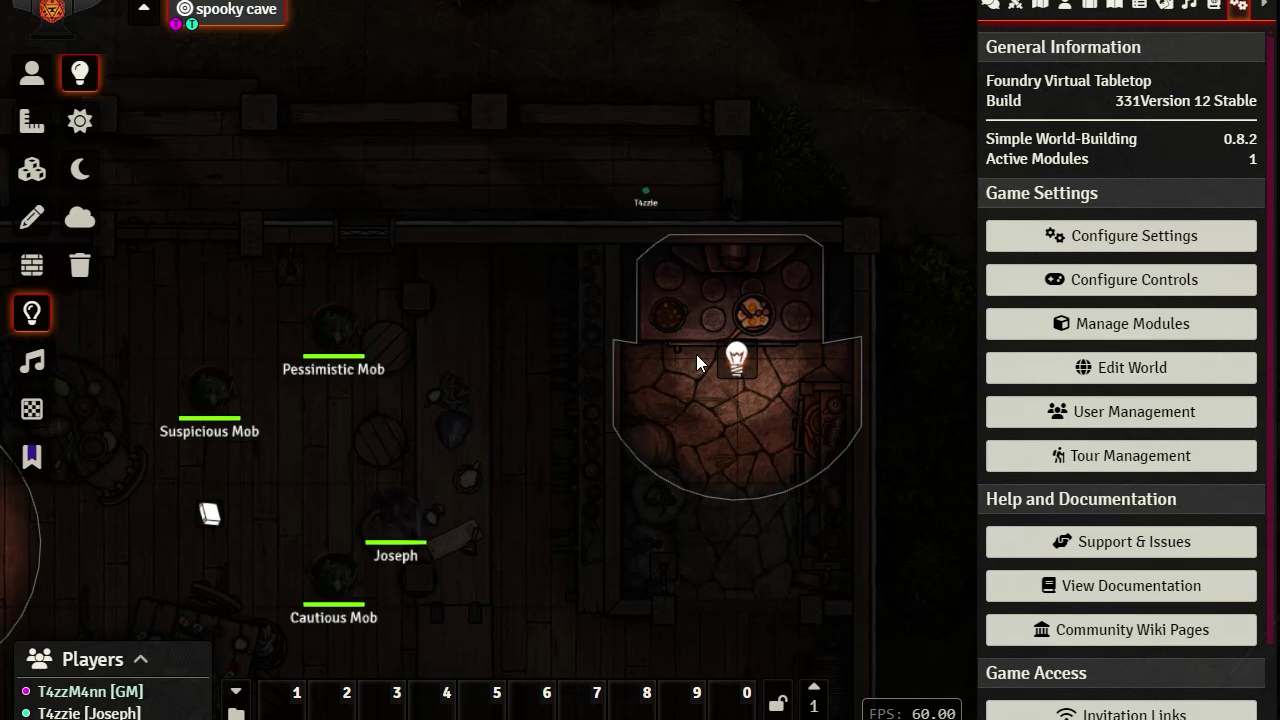
- Set the light restriction of the stove's front terrain wall to Normal and update the wall
{"action": "left_click", "coordinate": [31, 264]}
{"action": "double_click", "coordinate": [824, 345]}
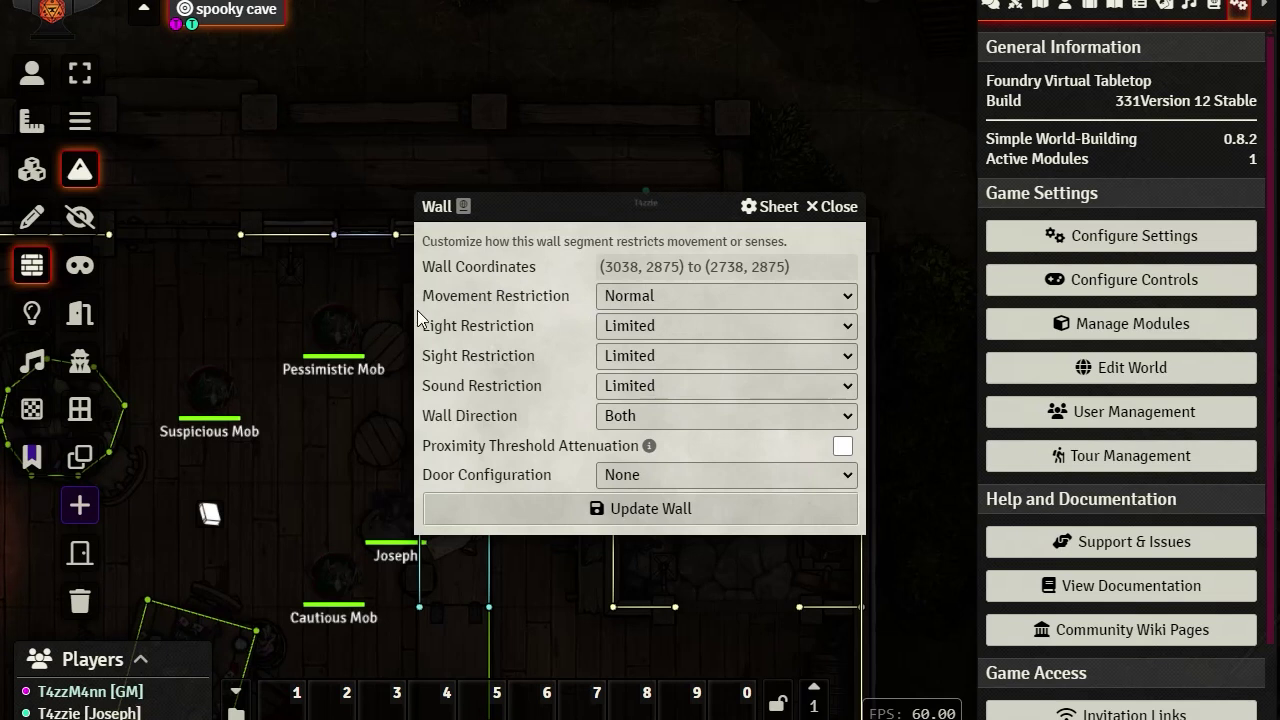
{"action": "left_click", "coordinate": [852, 325]}
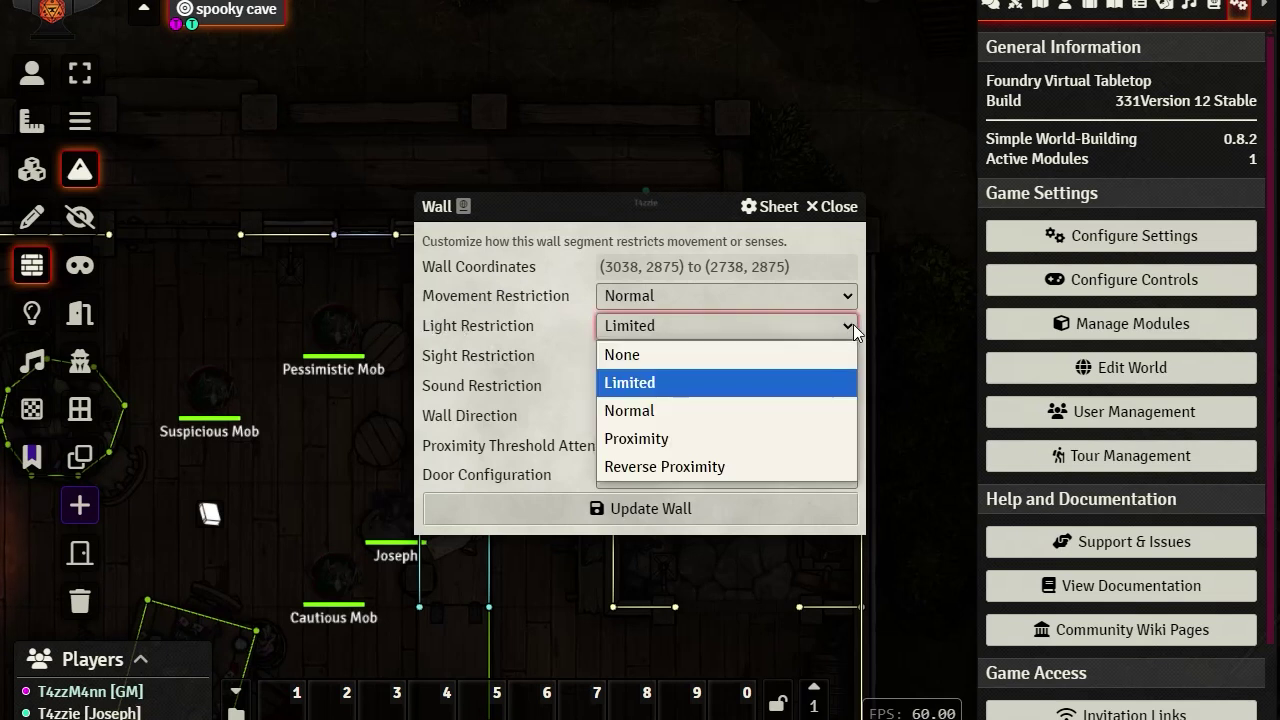
{"action": "left_click", "coordinate": [660, 410]}
{"action": "left_click", "coordinate": [705, 505]}
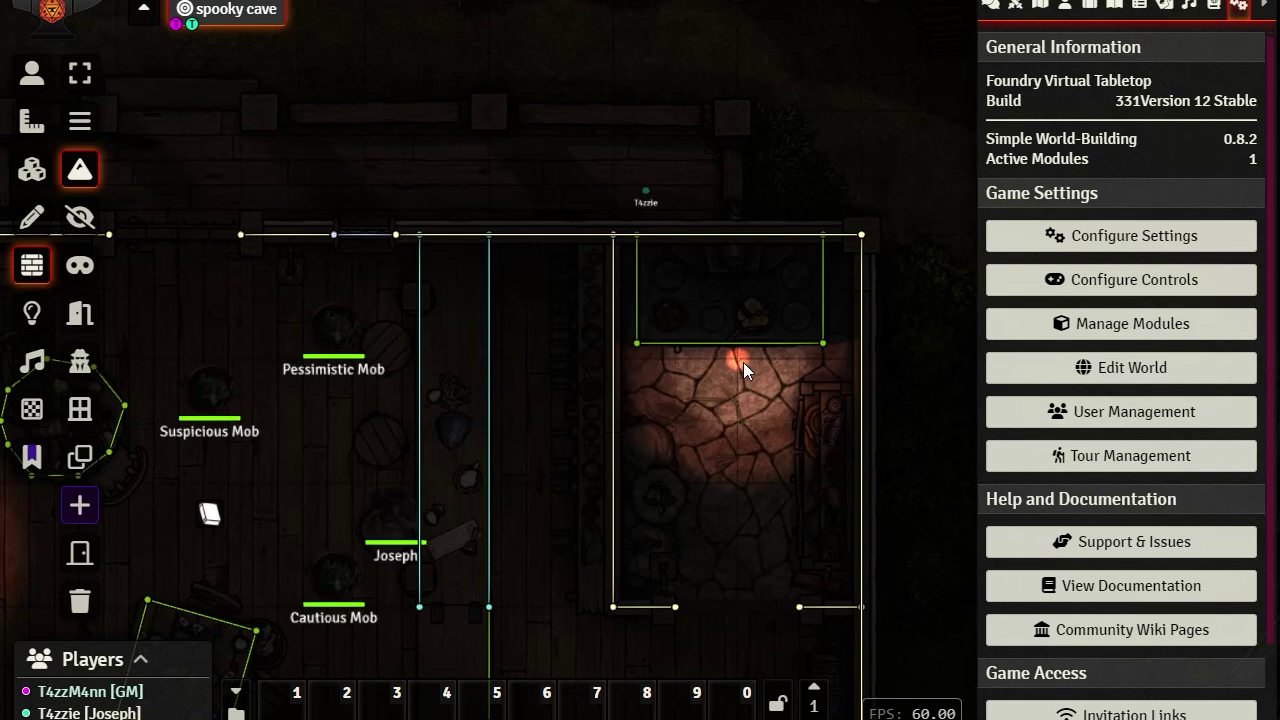
- Delete the kitchen light and paste the copied light in the same spot in front of the stove
{"action": "left_click", "coordinate": [33, 316]}
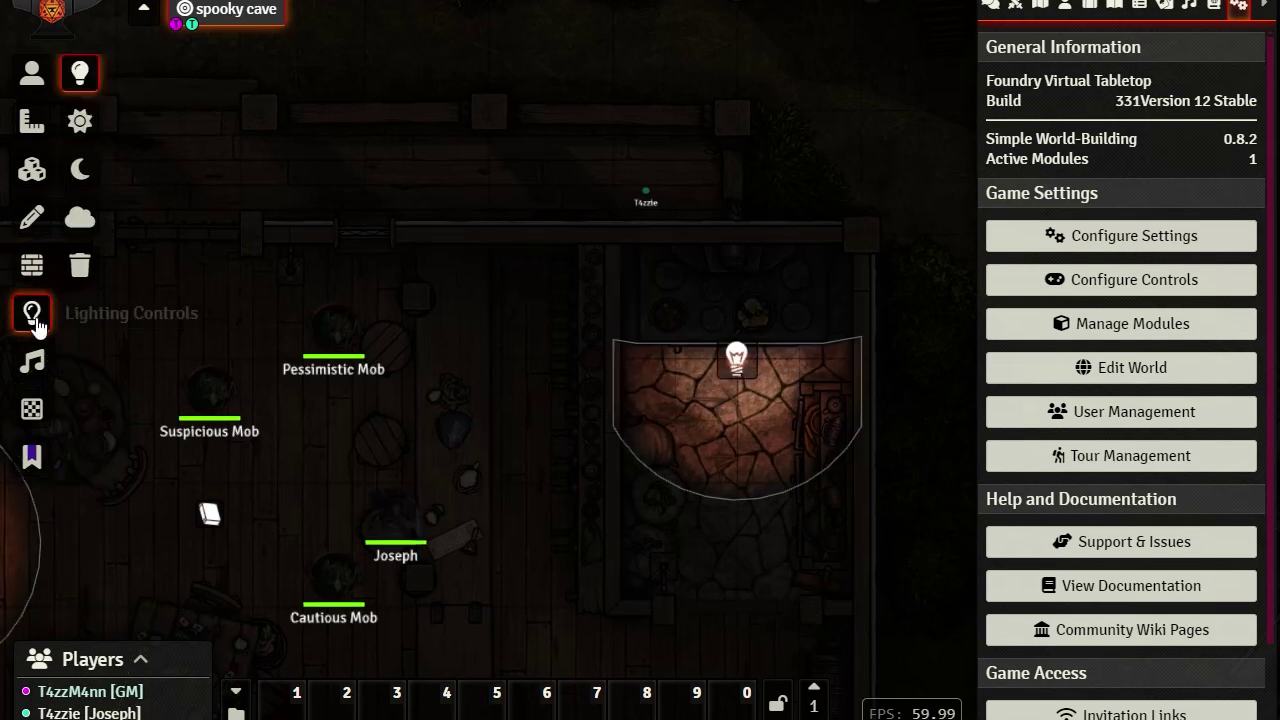
{"action": "left_click", "coordinate": [726, 368]}
{"action": "key", "text": "Delete"}
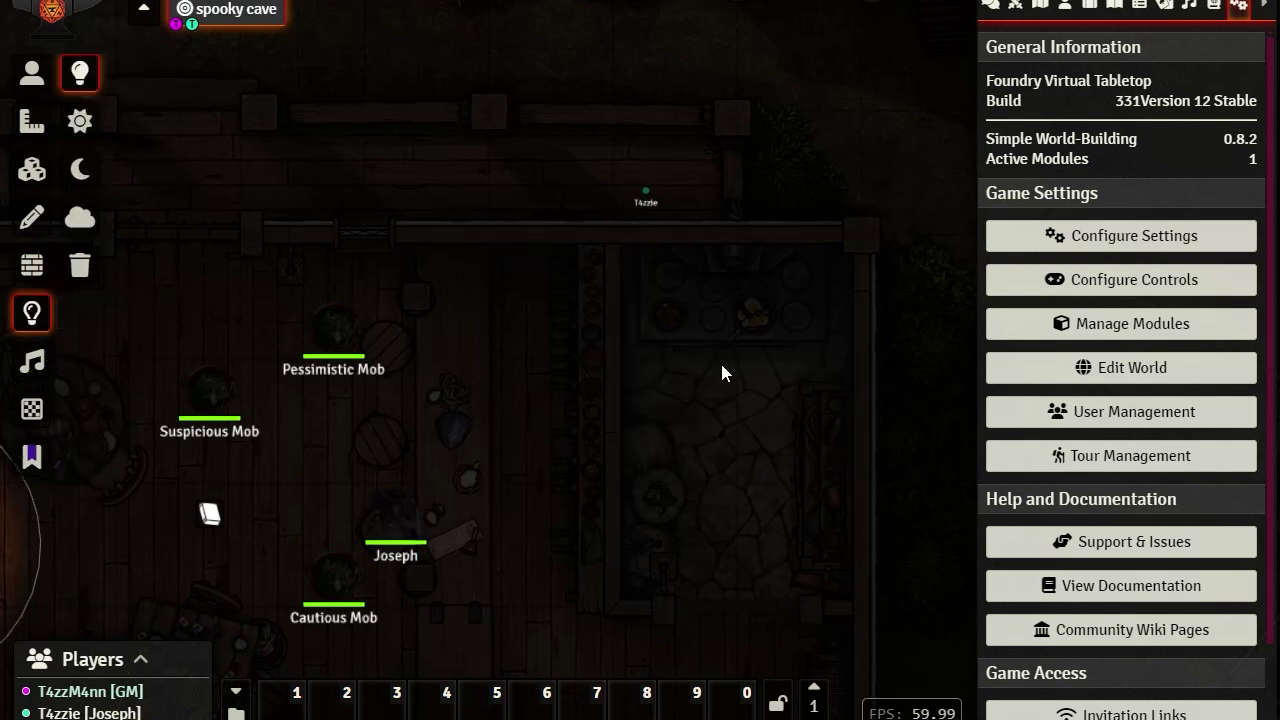
{"action": "key", "text": "ctrl+v"}
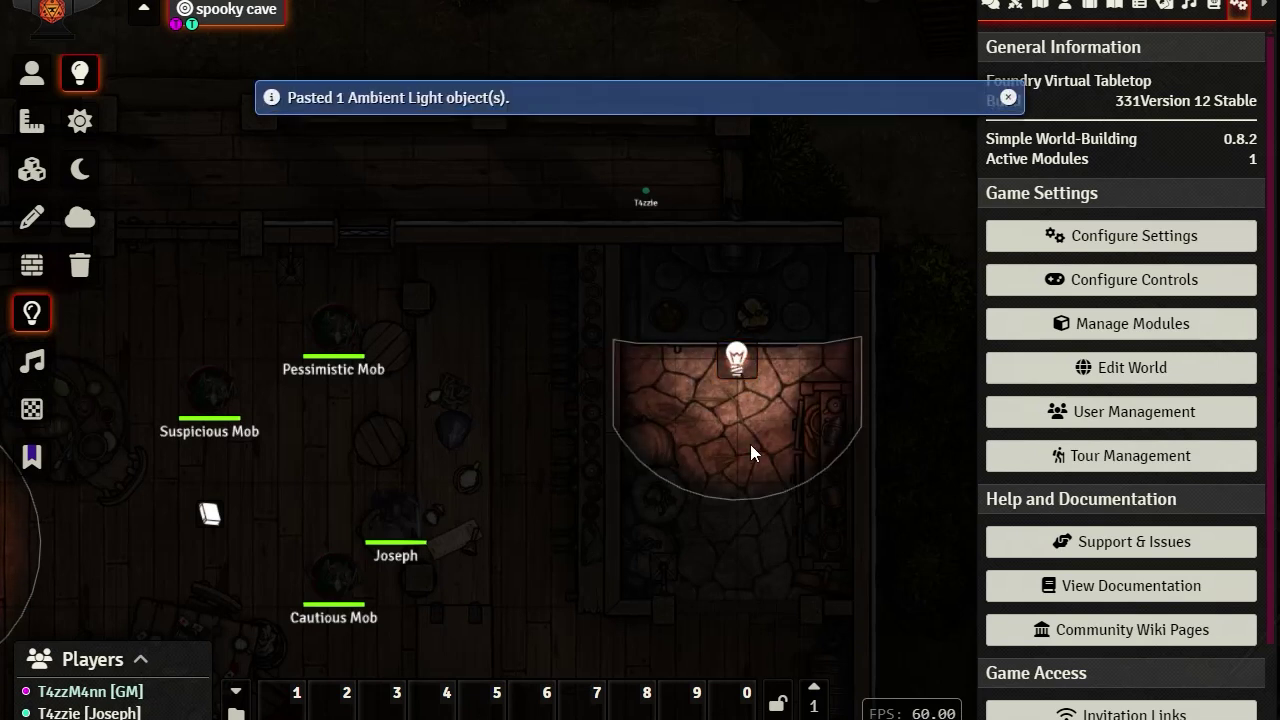
{"action": "key", "text": "Escape"}
{"action": "key", "text": "Escape"}
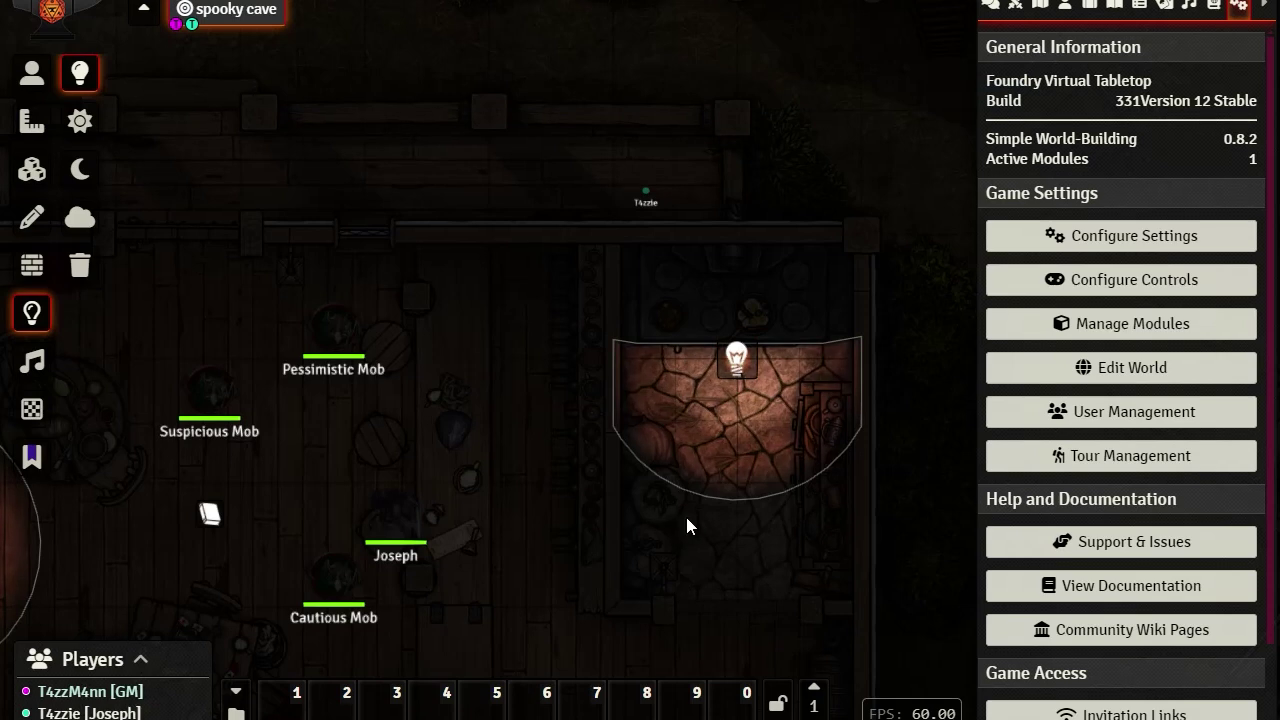
- Create a small ambient light of about 10 ft dim radius below the sacks, against the wall beside the kitchen doorway
{"action": "left_click_drag", "start_coordinate": [668, 529], "coordinate": [768, 227]}
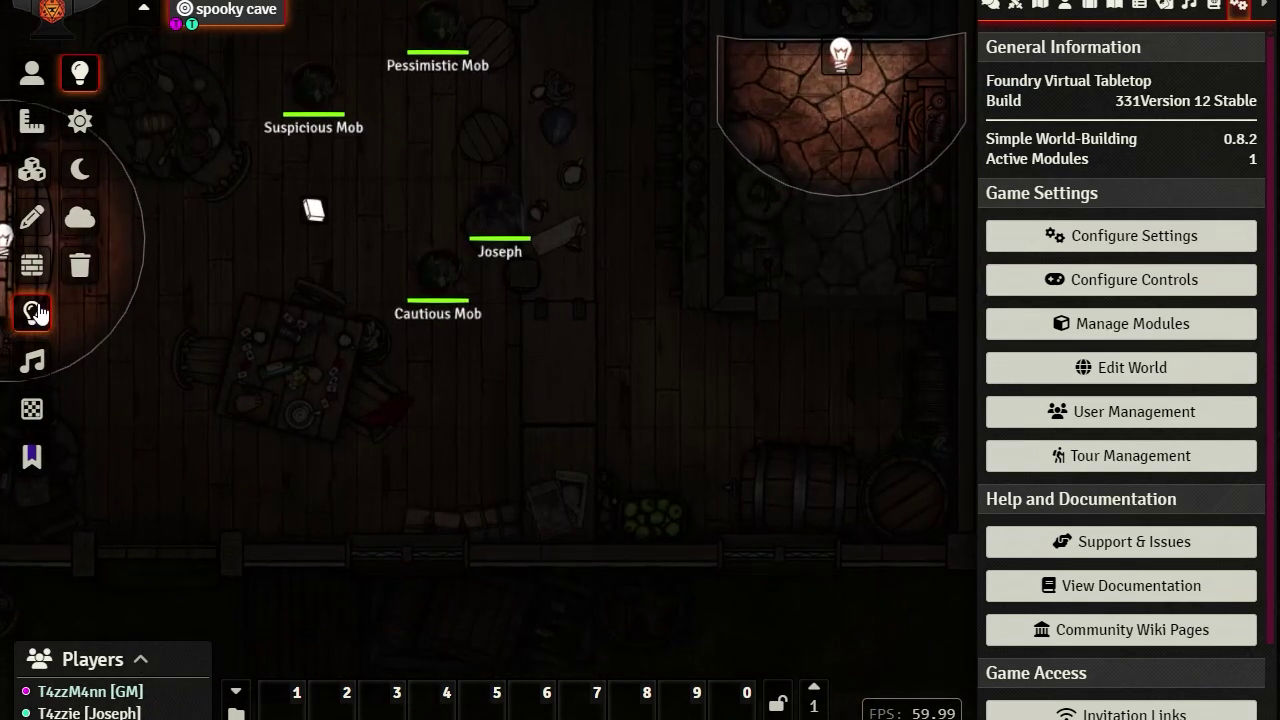
{"action": "scroll", "coordinate": [801, 256], "scroll_direction": "up", "scroll_amount": 10}
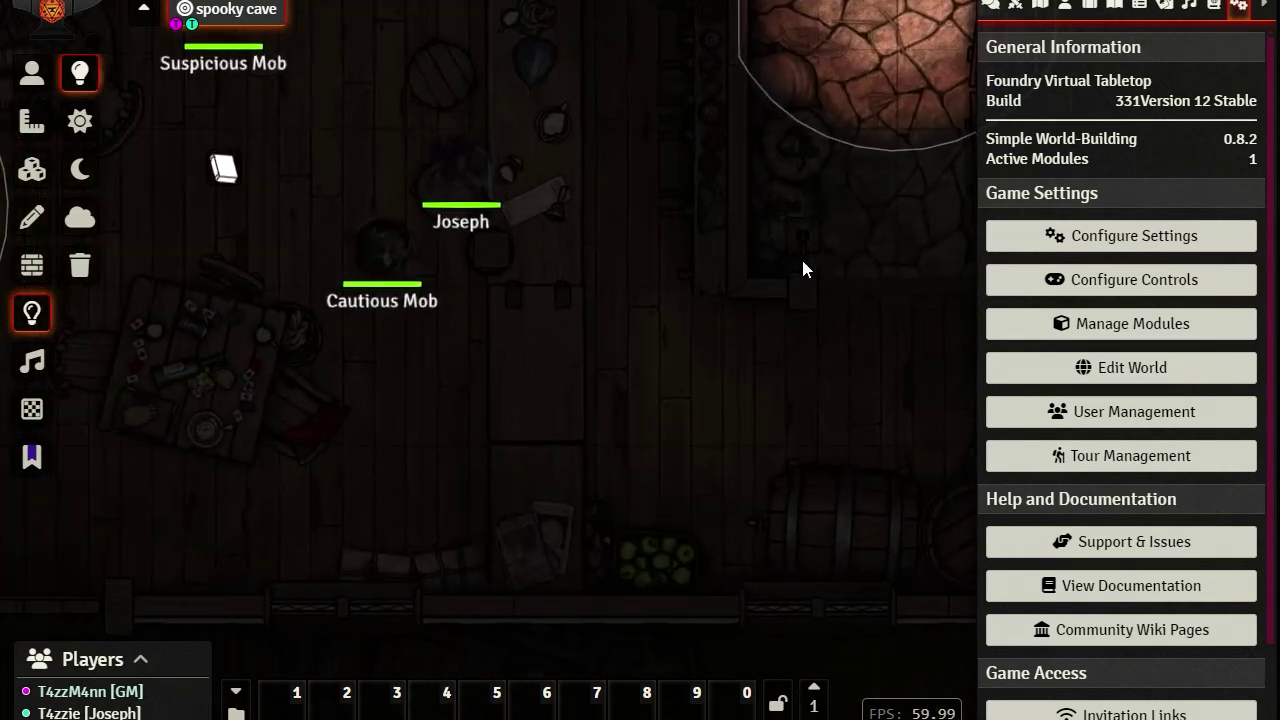
{"action": "left_click_drag", "start_coordinate": [882, 228], "coordinate": [522, 313]}
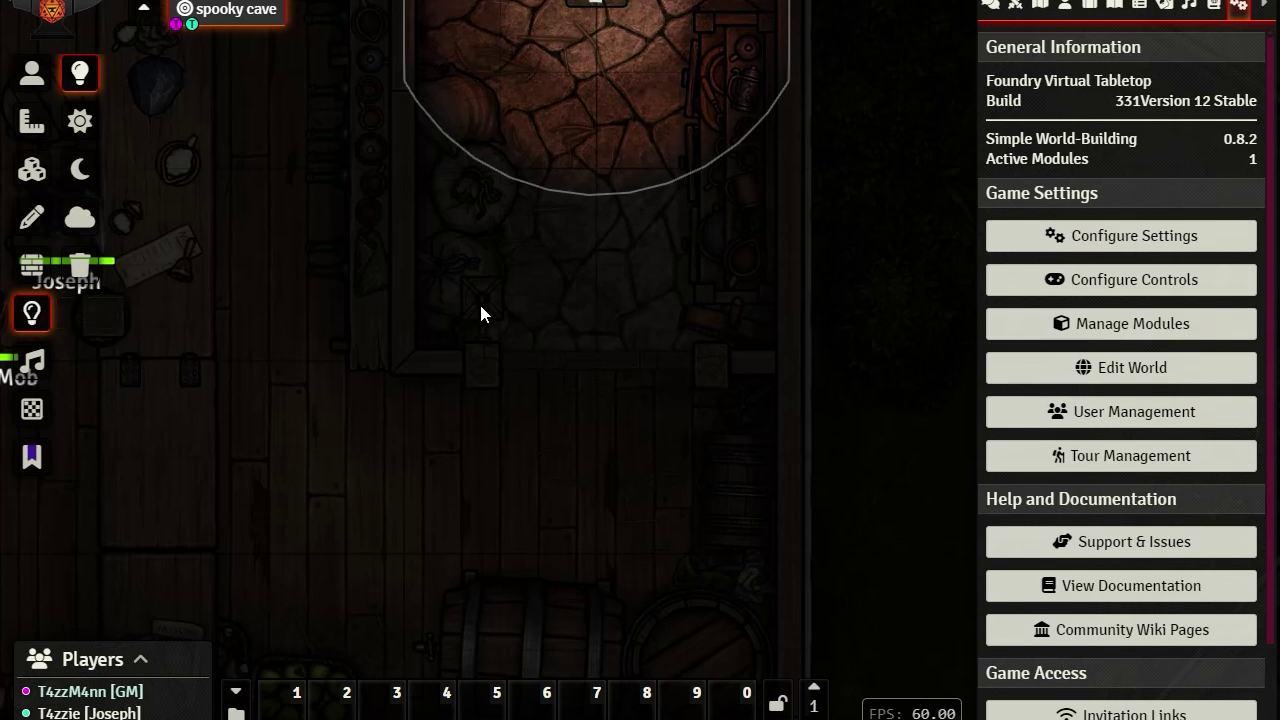
{"action": "left_click_drag", "start_coordinate": [481, 311], "coordinate": [653, 429]}
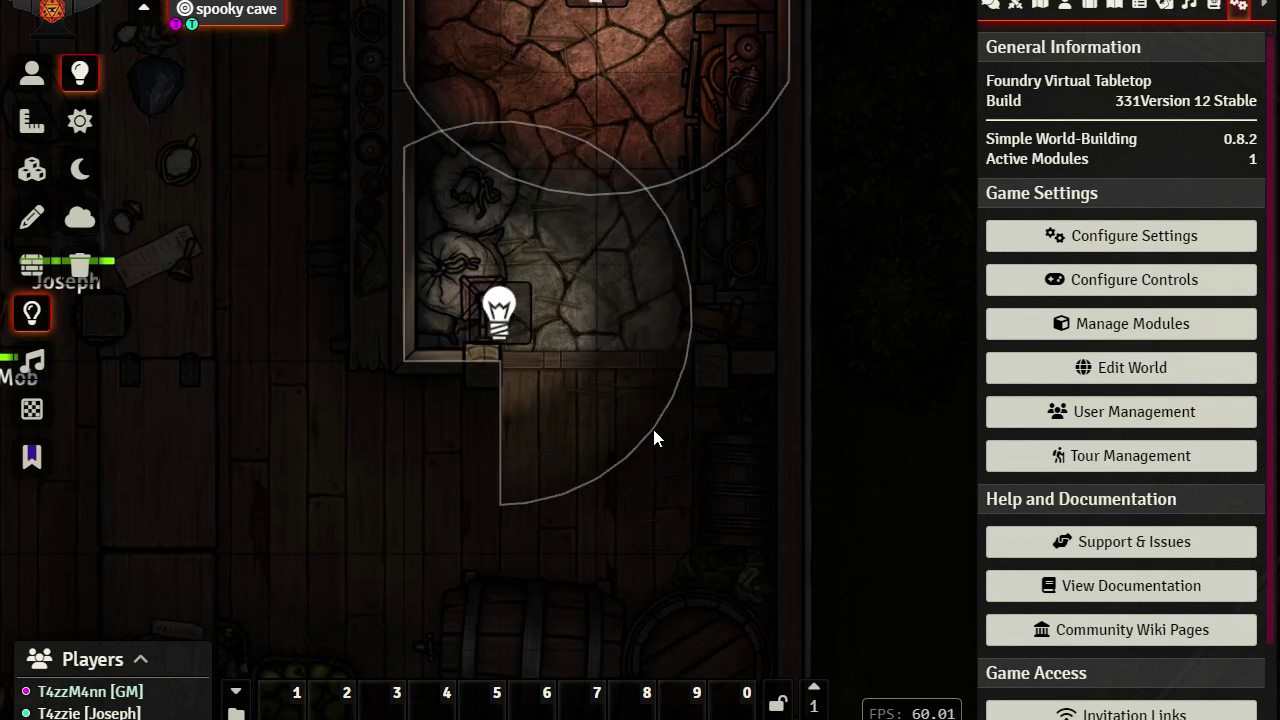
{"action": "left_click_drag", "start_coordinate": [517, 337], "coordinate": [491, 349]}
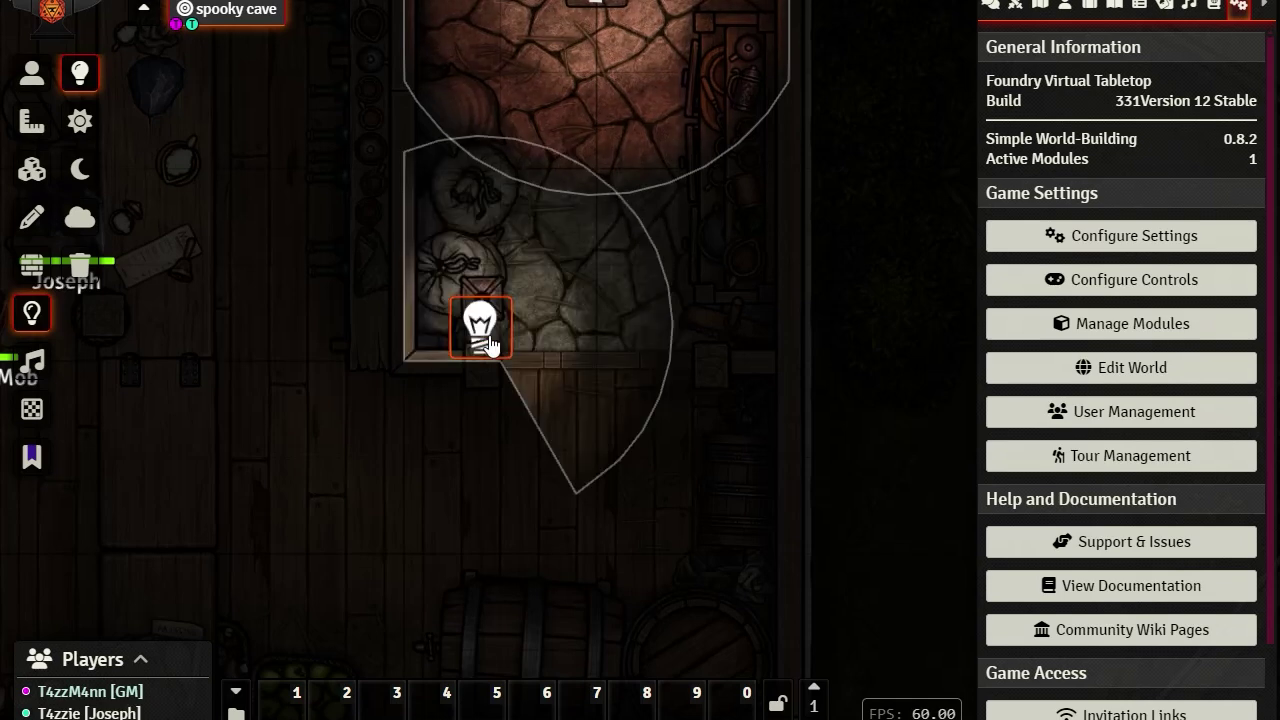
- Set the doorway light's animation type to Torch
{"action": "double_click", "coordinate": [489, 343]}
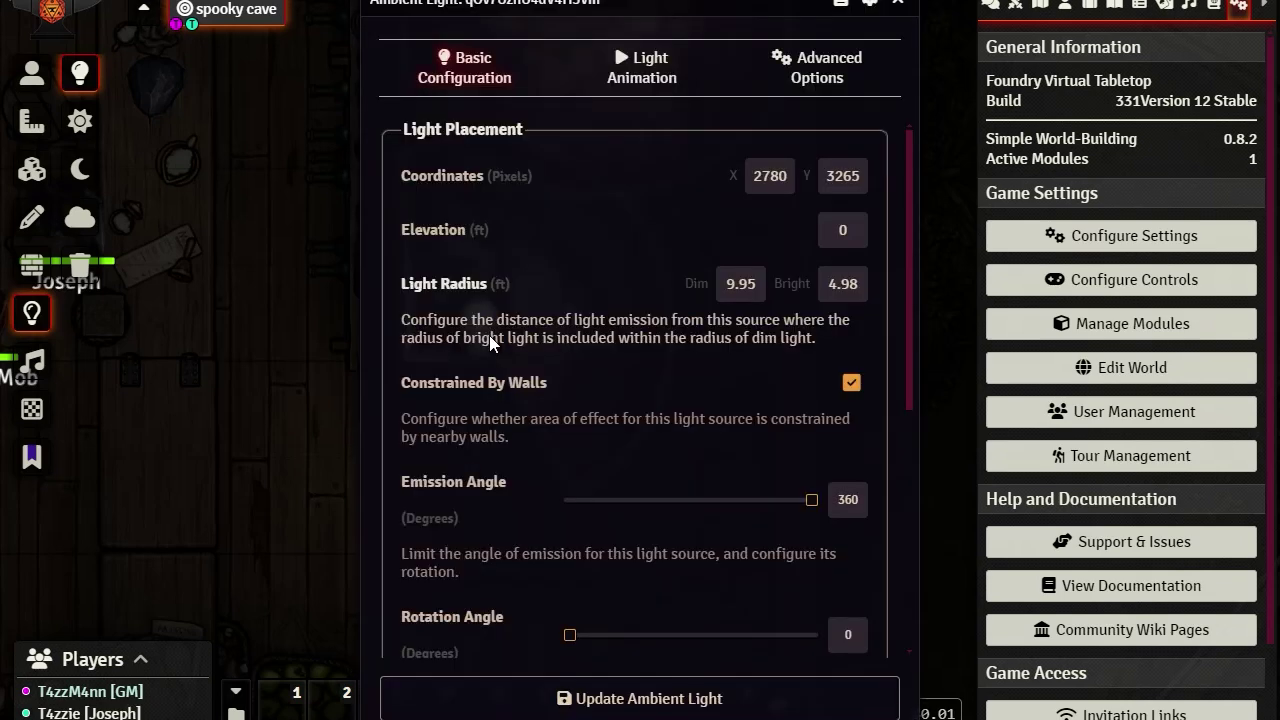
{"action": "left_click", "coordinate": [648, 64]}
{"action": "left_click", "coordinate": [869, 177]}
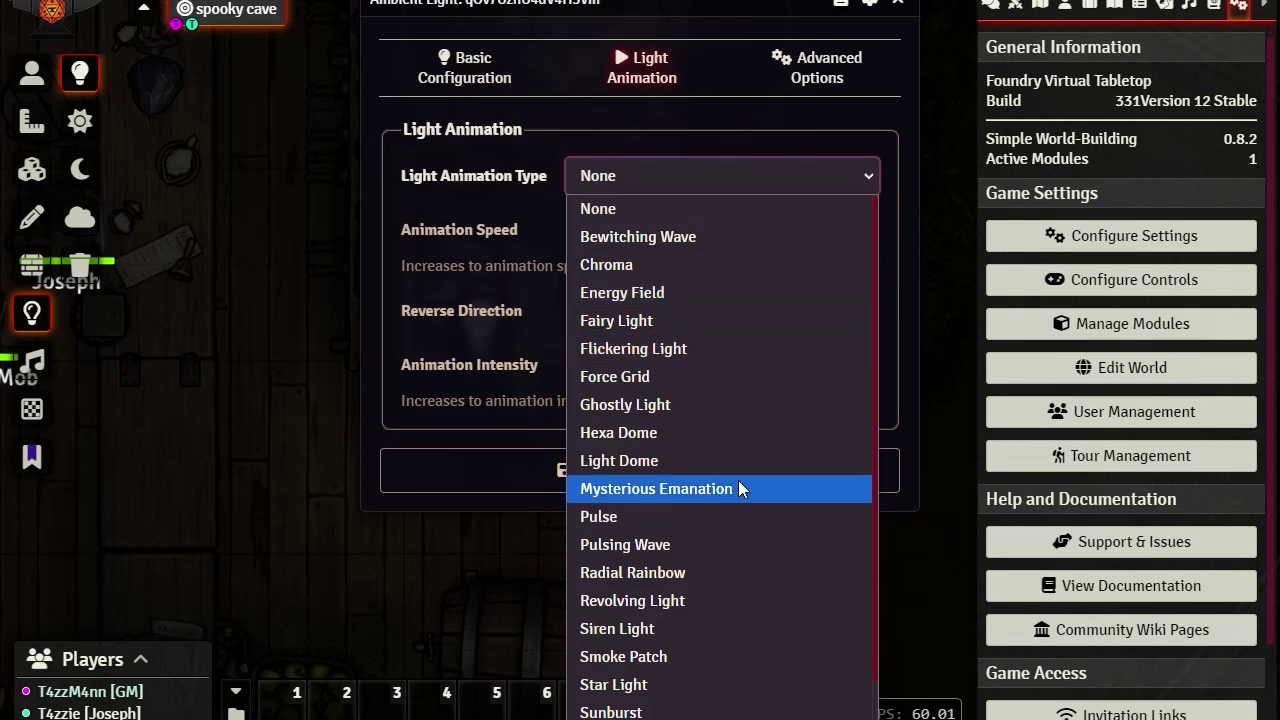
{"action": "scroll", "coordinate": [735, 606], "scroll_direction": "down", "scroll_amount": 1}
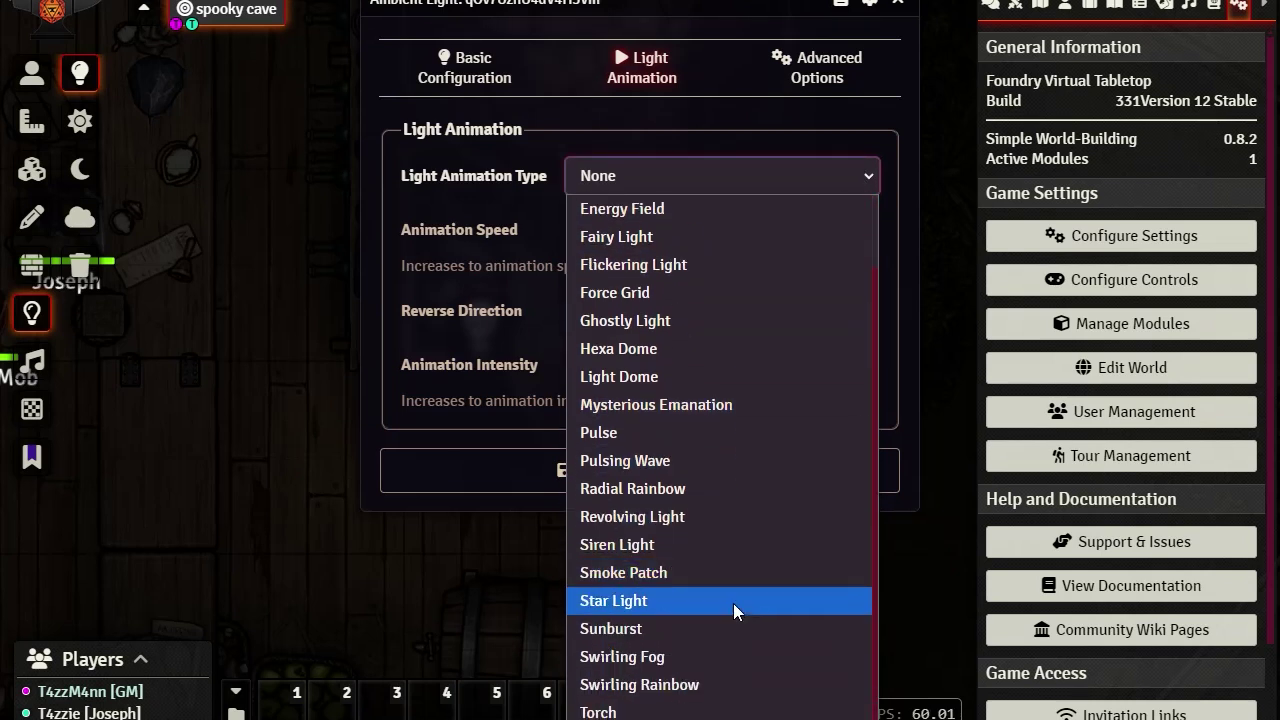
{"action": "left_click", "coordinate": [737, 709]}
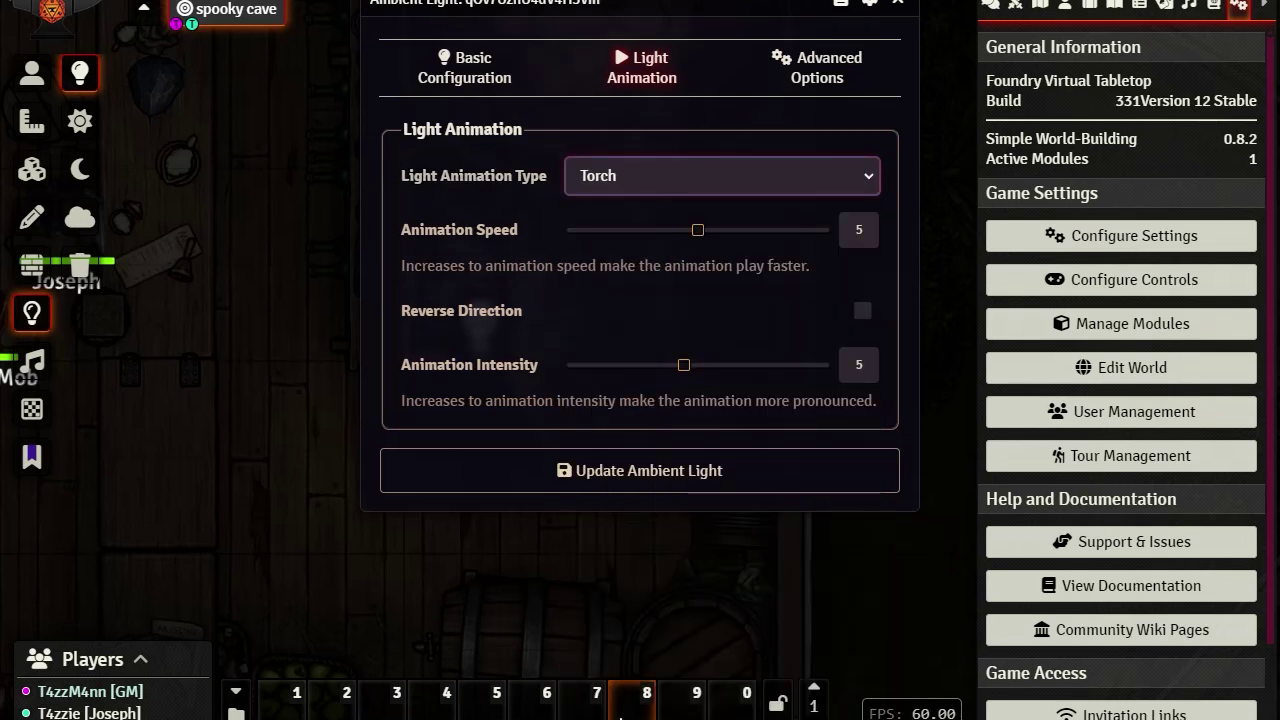
- Give the doorway light a bright yellow color and save the ambient light
{"action": "left_click", "coordinate": [484, 78]}
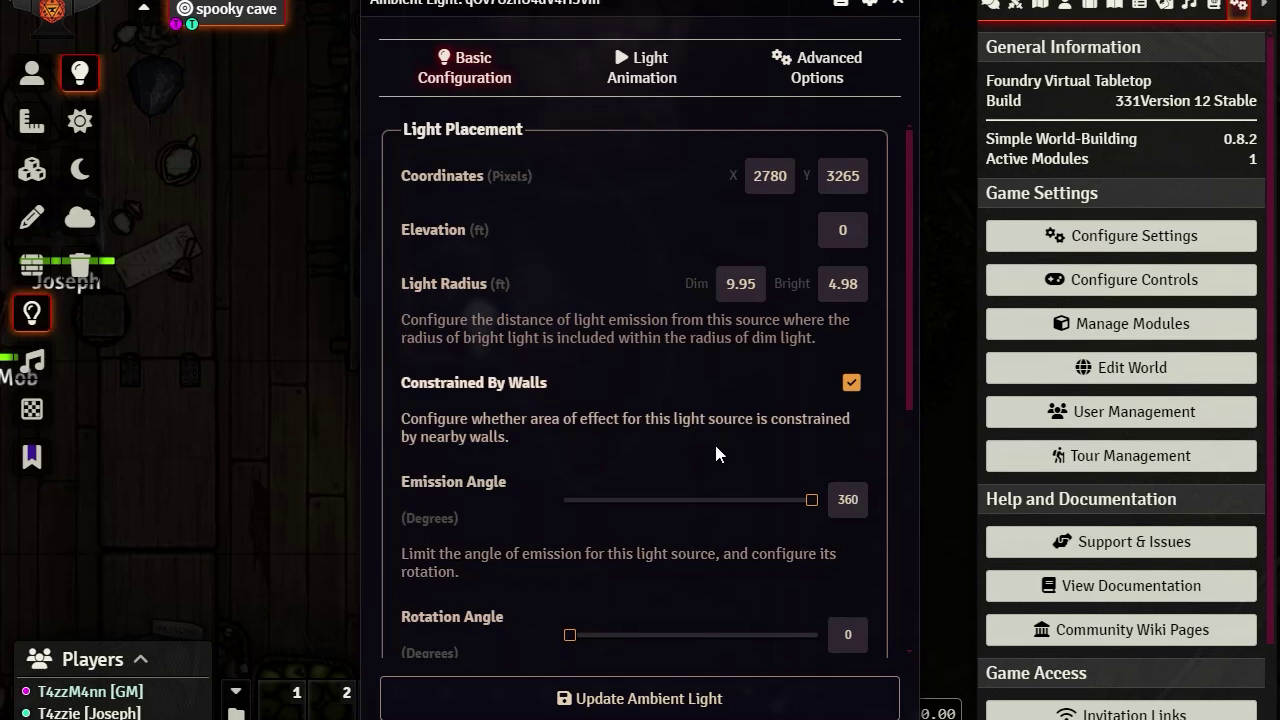
{"action": "scroll", "coordinate": [435, 525], "scroll_direction": "down", "scroll_amount": 5}
{"action": "left_click", "coordinate": [847, 415]}
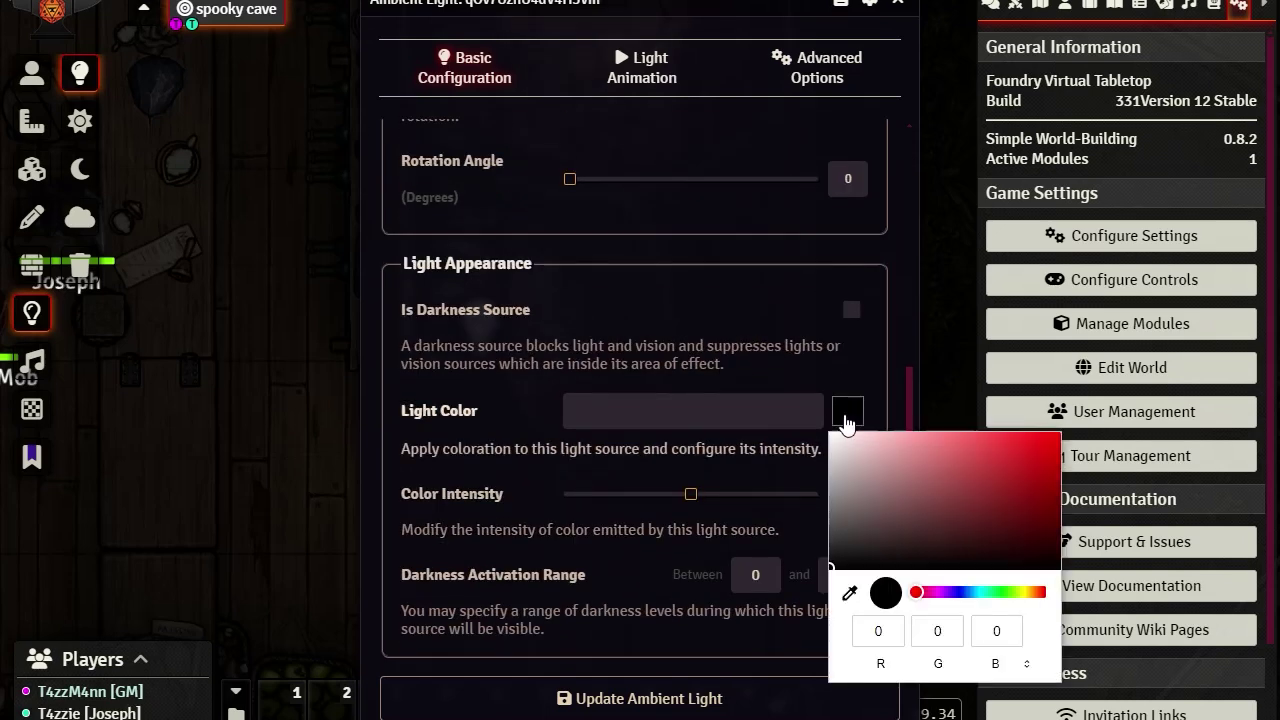
{"action": "left_click", "coordinate": [1023, 594]}
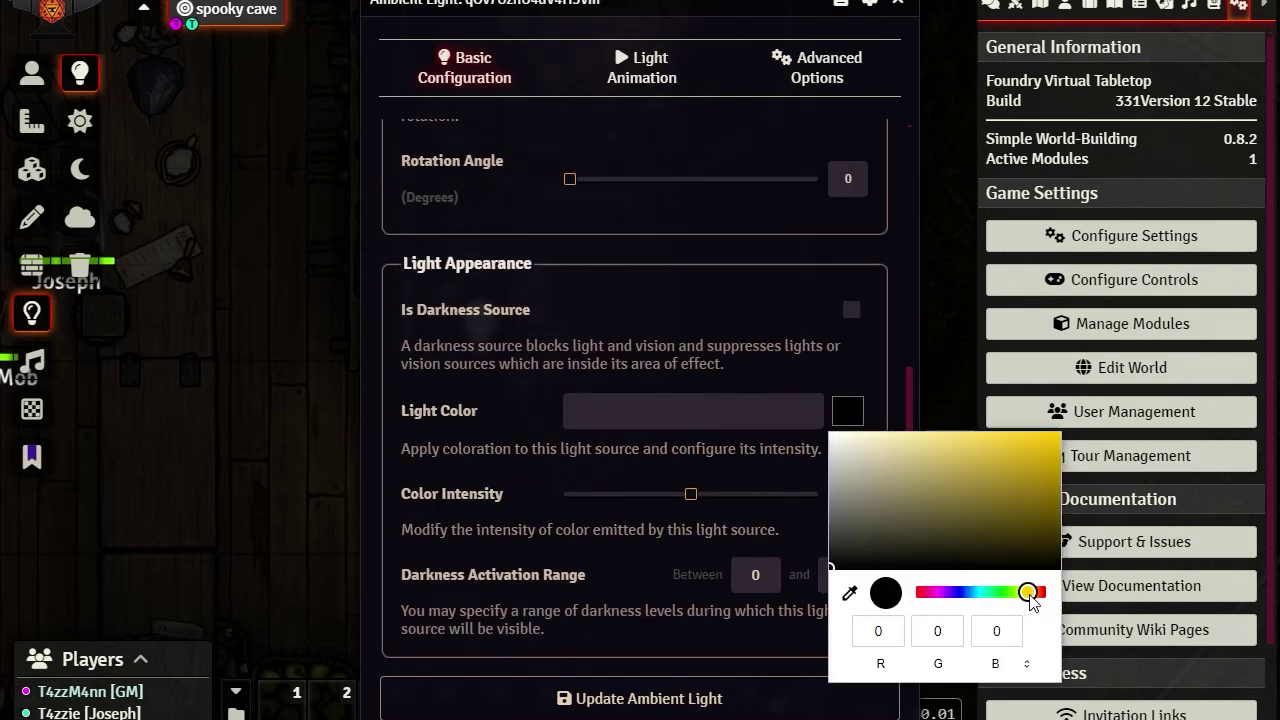
{"action": "left_click_drag", "start_coordinate": [1031, 458], "coordinate": [1041, 441]}
{"action": "left_click", "coordinate": [677, 697]}
{"action": "left_click", "coordinate": [677, 697]}
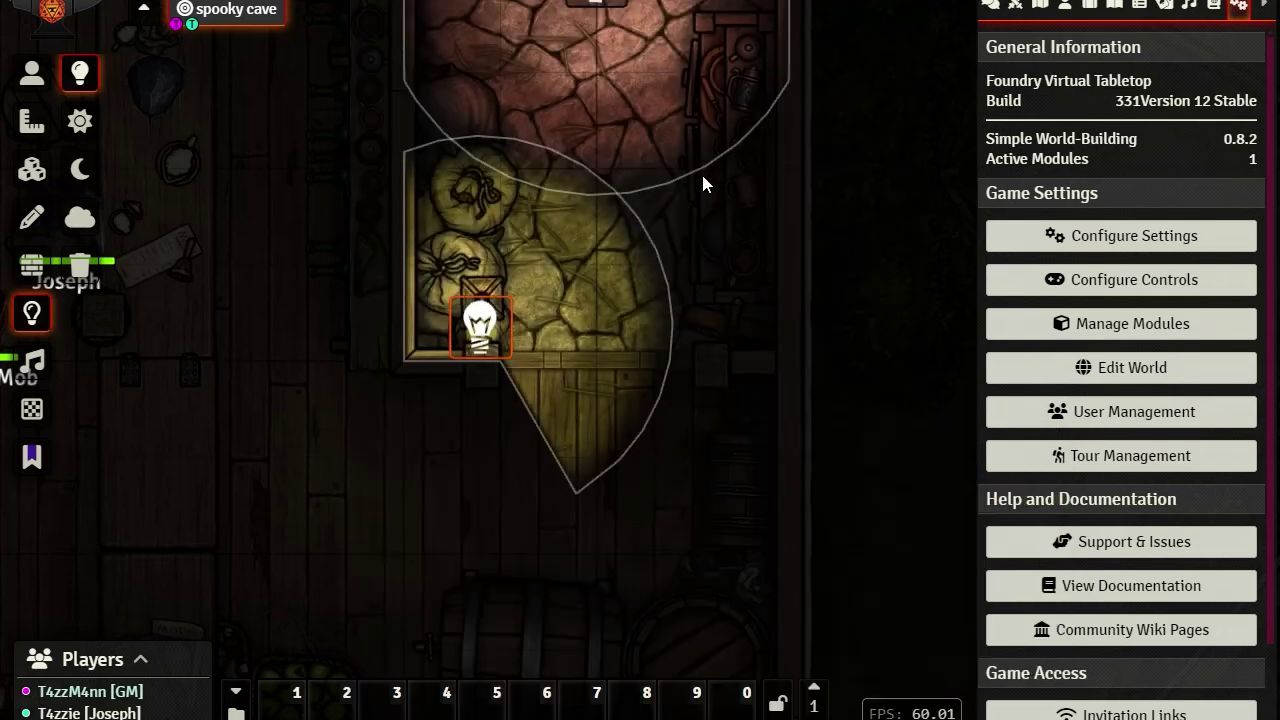
- Copy the yellow kitchen doorway light and paste two copies outside the tavern's lower wall, next to the posts beside the entrance
{"action": "scroll", "coordinate": [480, 555], "scroll_direction": "down", "scroll_amount": 2}
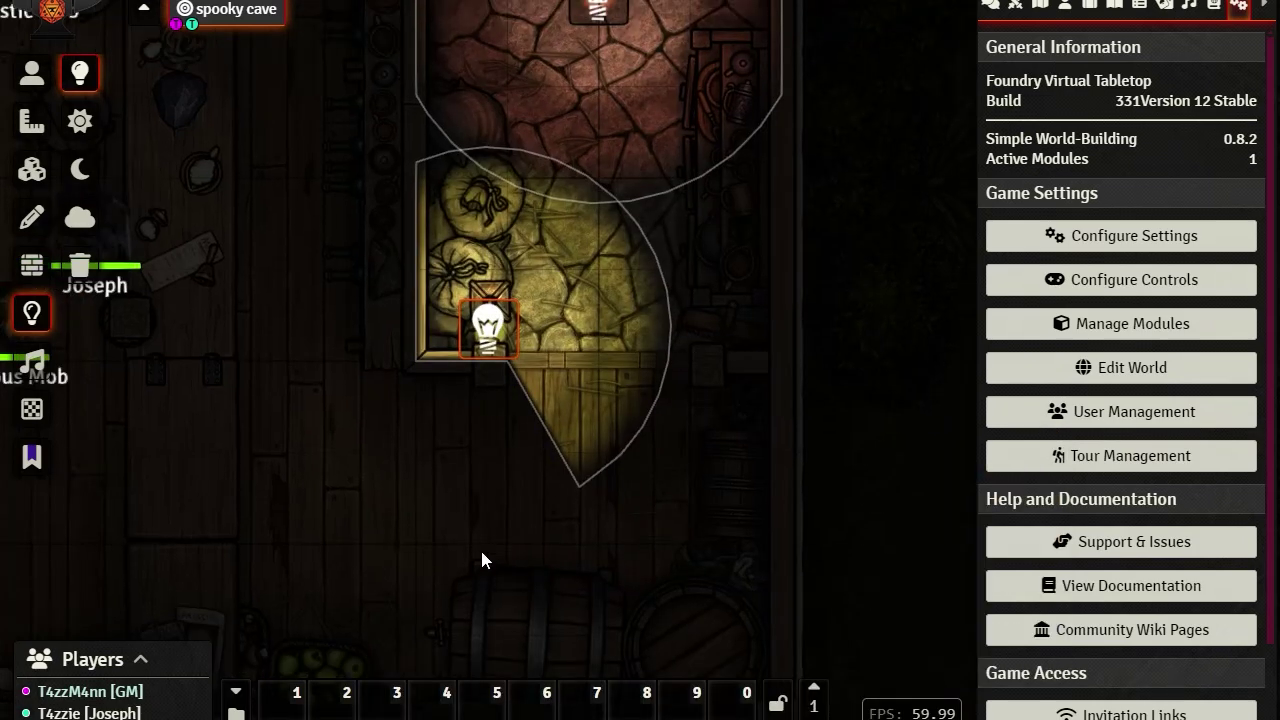
{"action": "scroll", "coordinate": [499, 555], "scroll_direction": "down", "scroll_amount": 2}
{"action": "left_click_drag", "start_coordinate": [487, 519], "coordinate": [763, 450]}
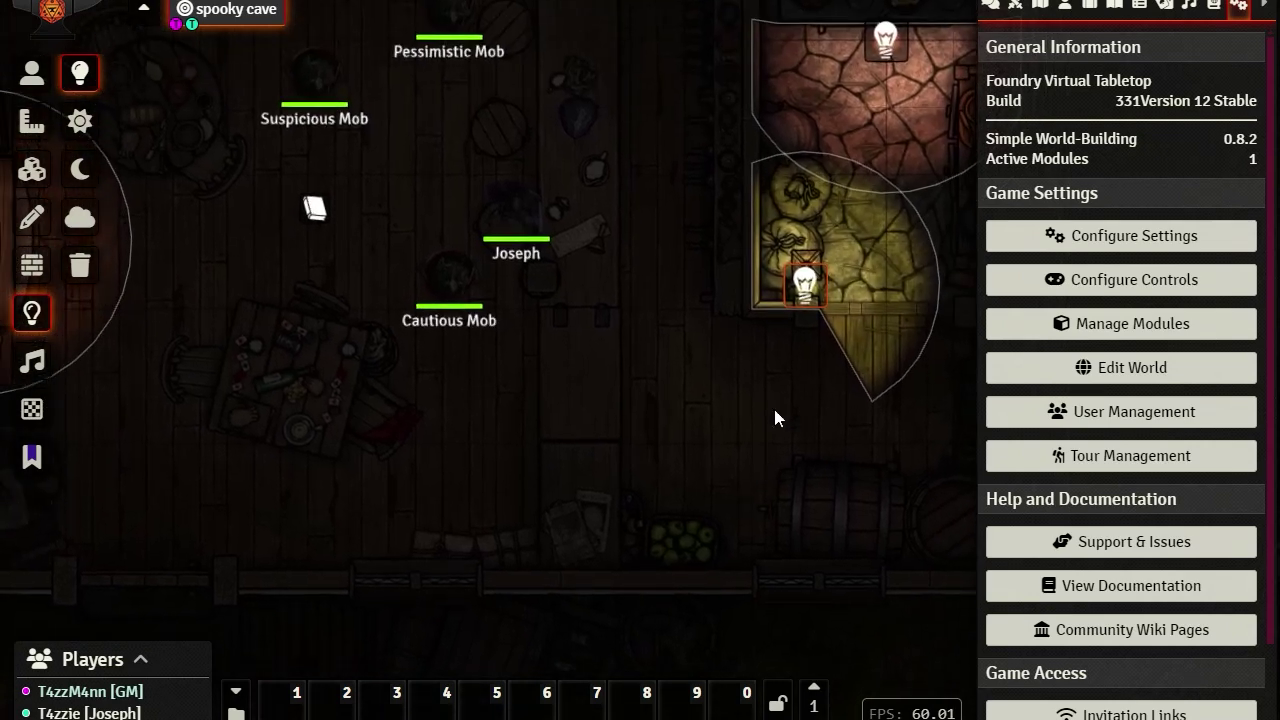
{"action": "left_click", "coordinate": [806, 287]}
{"action": "key", "text": "ctrl+c"}
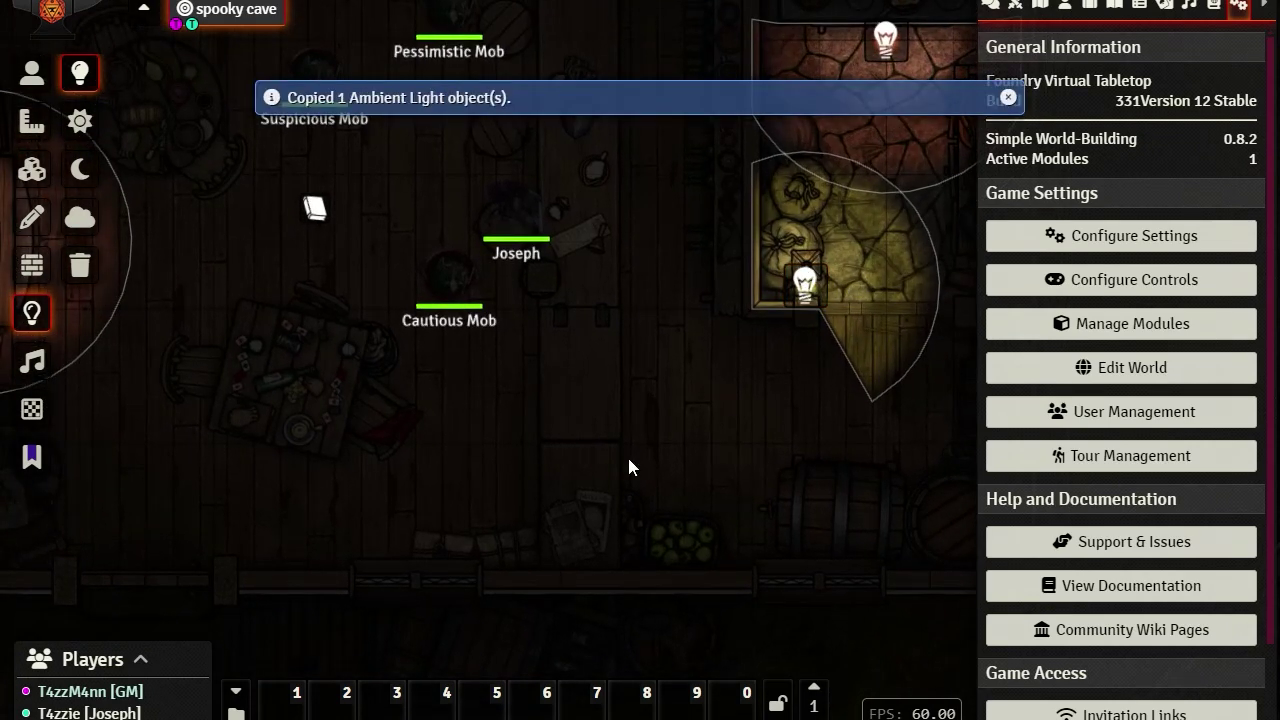
{"action": "left_click_drag", "start_coordinate": [504, 421], "coordinate": [820, 243]}
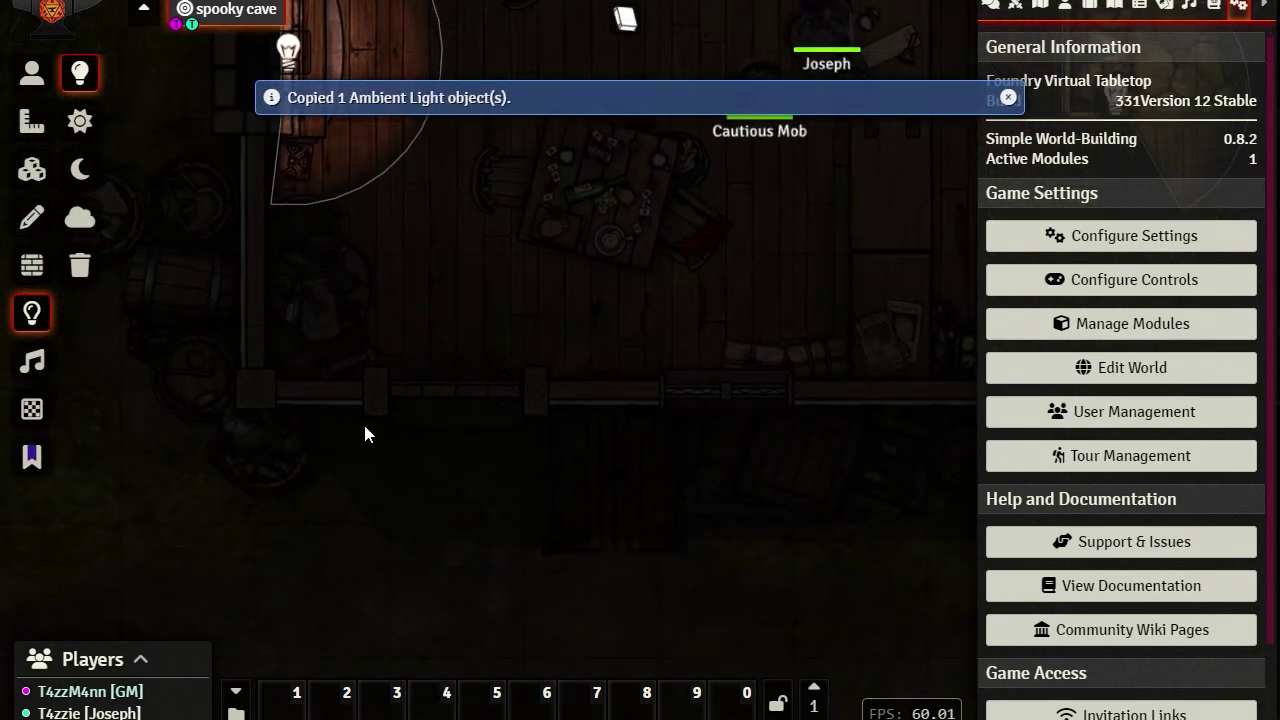
{"action": "key", "text": "ctrl+v"}
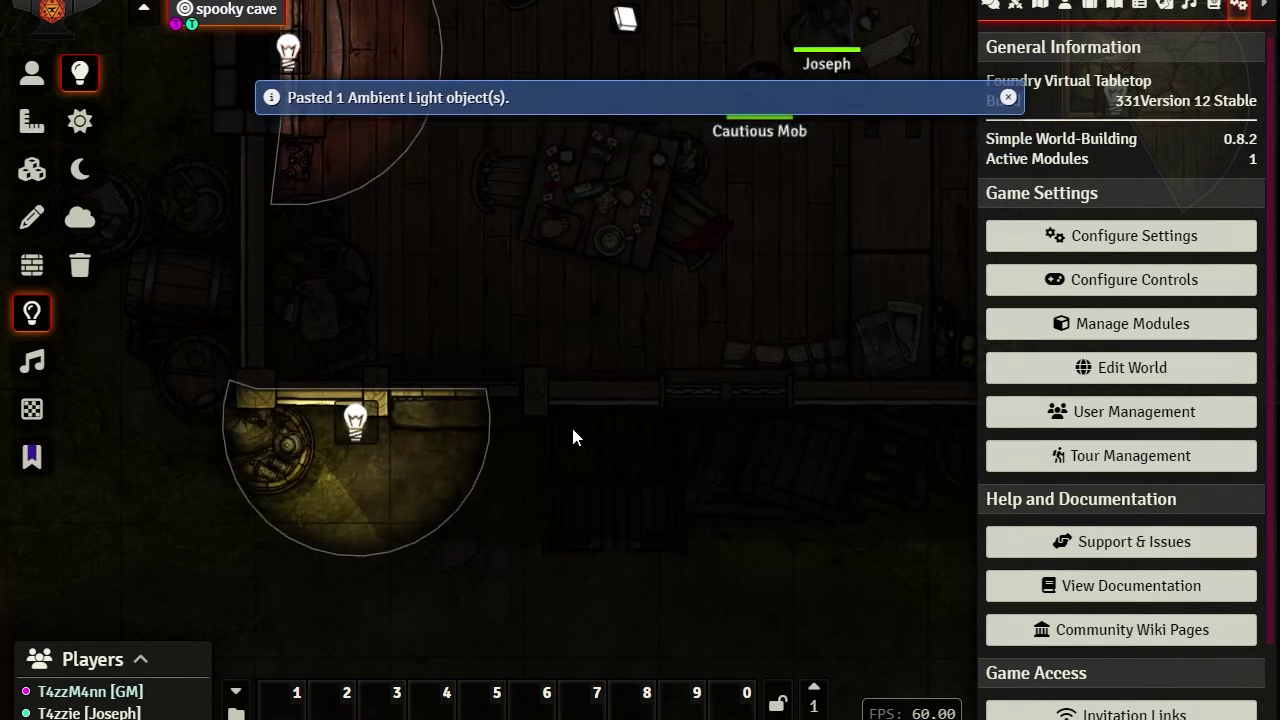
{"action": "key", "text": "ctrl+v"}
- Paste the yellow light inside the upper wall near the window and another at the outer corner of the kitchen wall
{"action": "left_click_drag", "start_coordinate": [677, 350], "coordinate": [491, 700]}
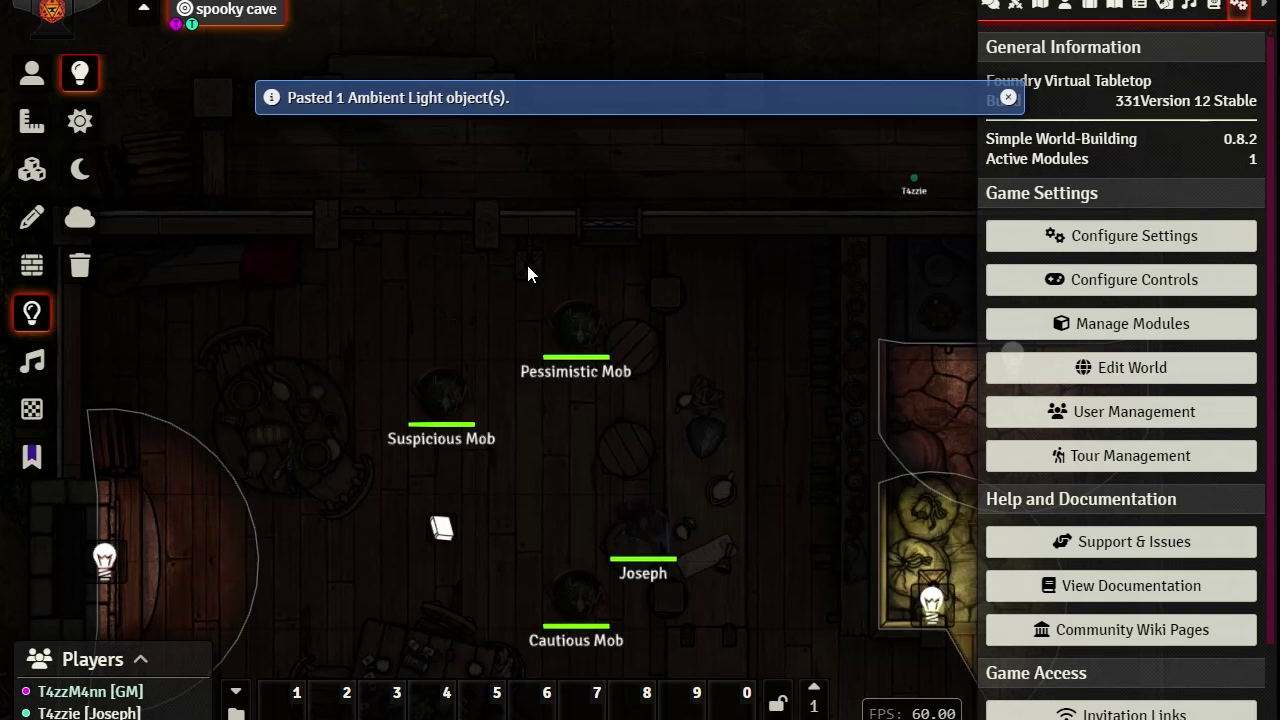
{"action": "key", "text": "ctrl+v"}
{"action": "left_click_drag", "start_coordinate": [671, 306], "coordinate": [509, 274]}
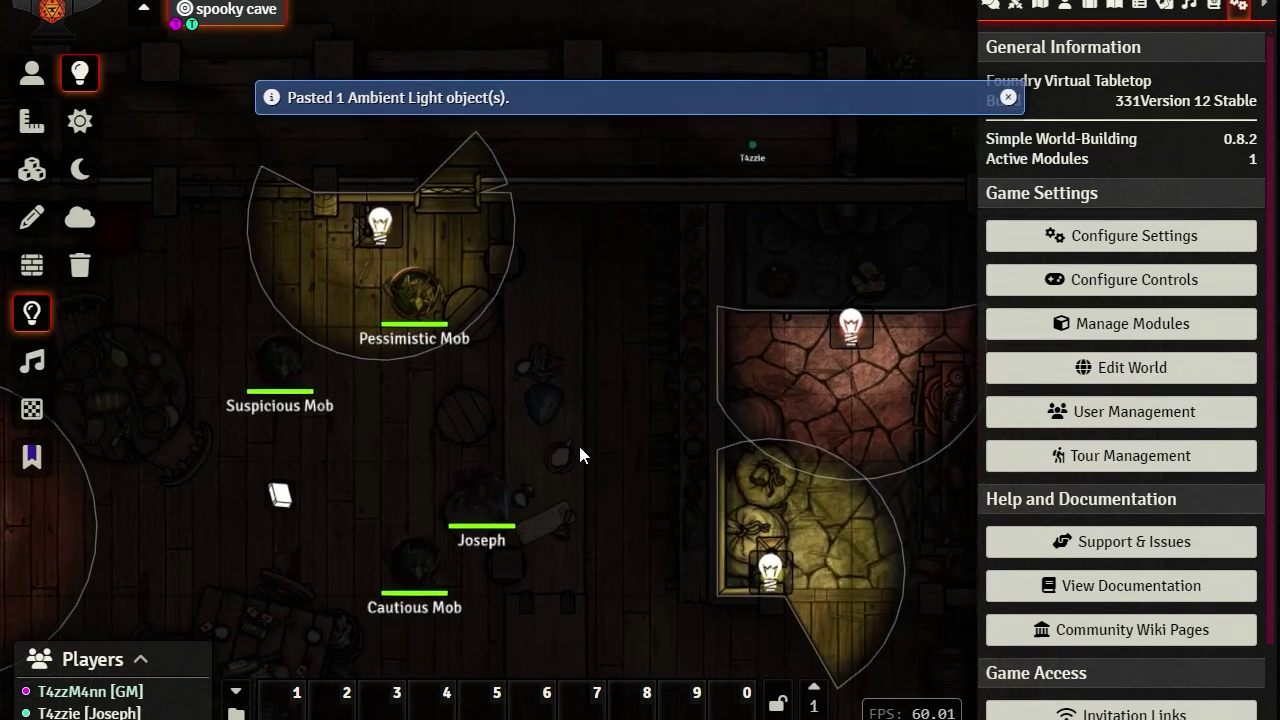
{"action": "left_click_drag", "start_coordinate": [580, 455], "coordinate": [760, 230]}
{"action": "left_click_drag", "start_coordinate": [306, 380], "coordinate": [193, 530]}
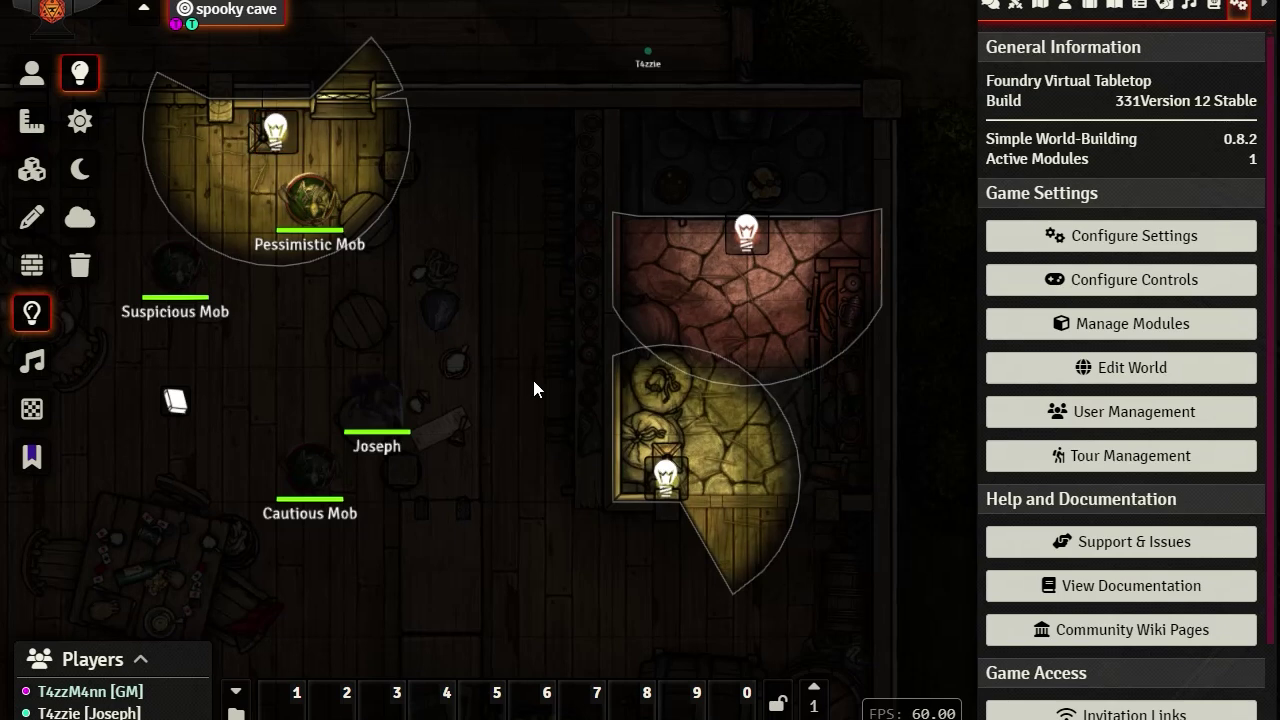
{"action": "left_click_drag", "start_coordinate": [517, 408], "coordinate": [551, 246]}
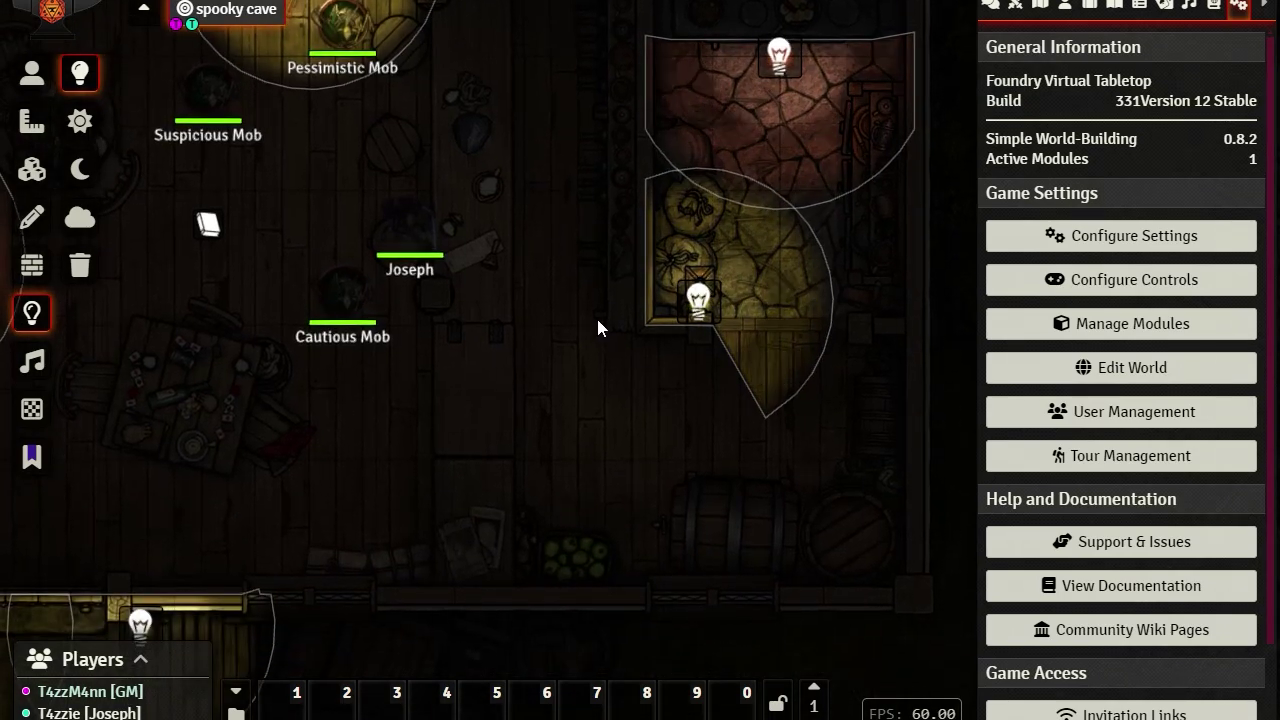
{"action": "key", "text": "ctrl+v"}
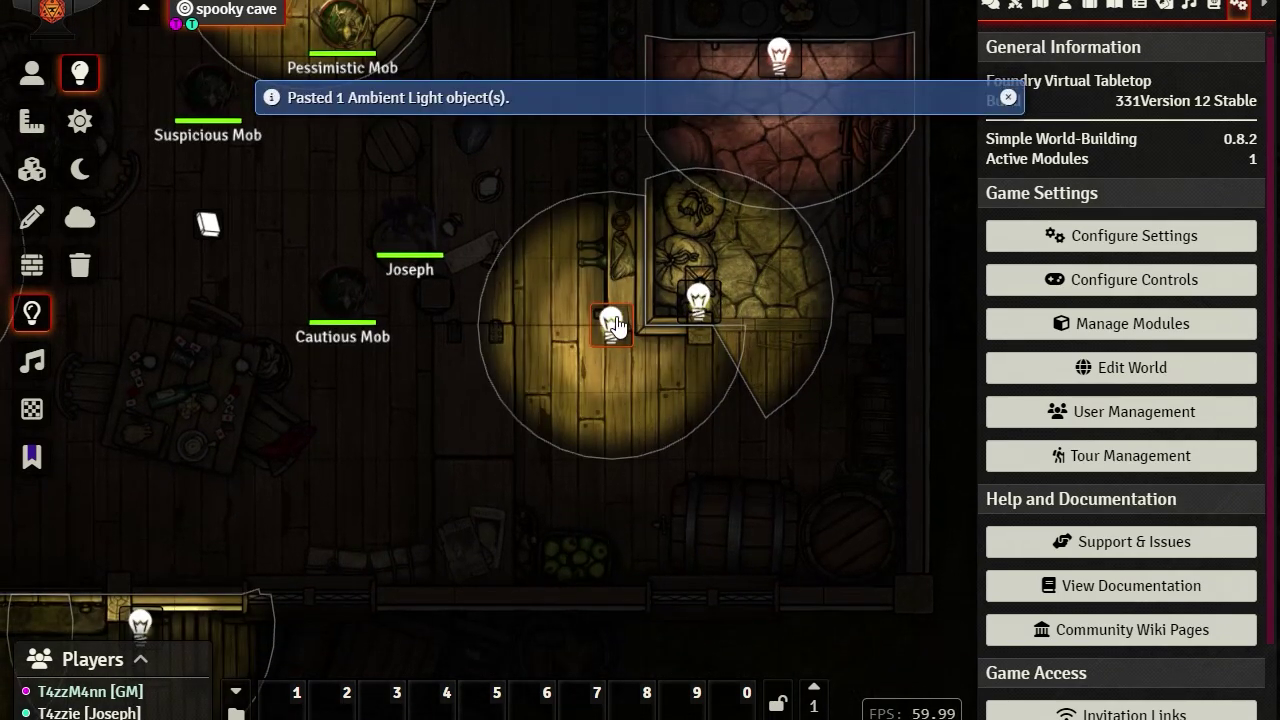
{"action": "mouse_move", "coordinate": [614, 323]}
{"action": "left_mouse_down"}
{"action": "mouse_move", "coordinate": [632, 355]}
{"action": "mouse_move", "coordinate": [635, 329]}
{"action": "left_mouse_up"}
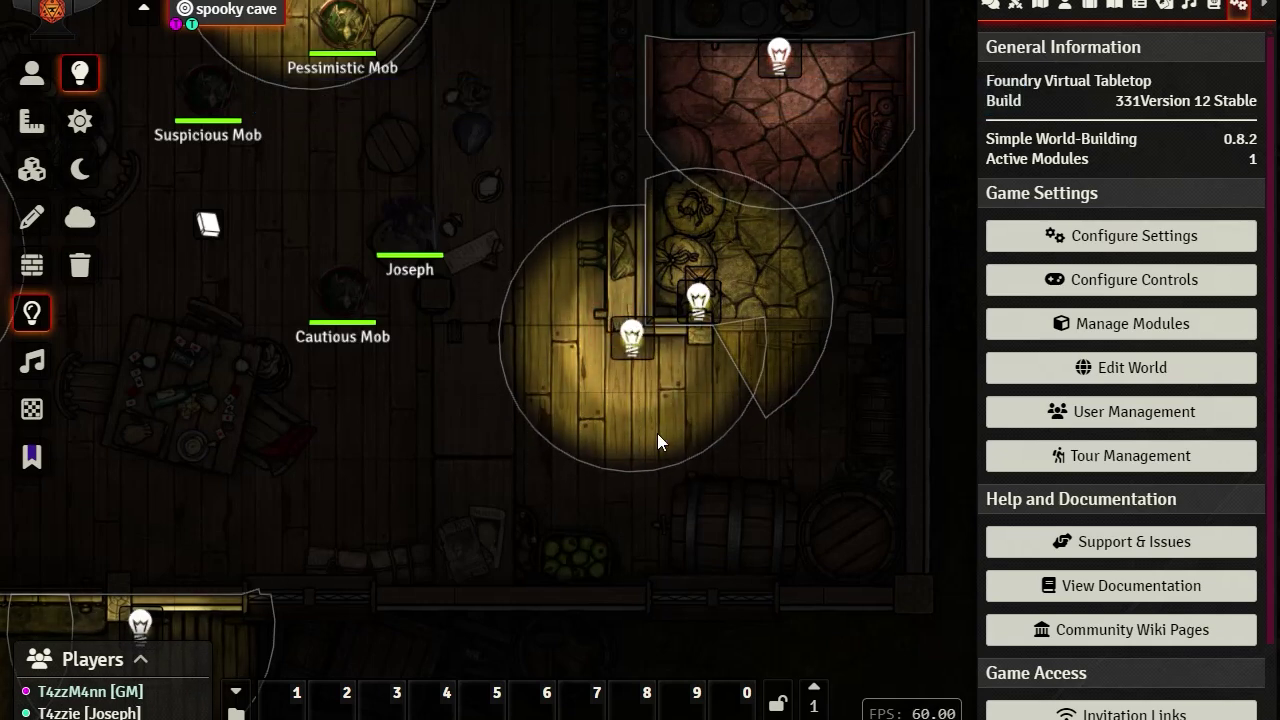
- Paste a copy of the yellow light onto the card table below Cautious Mob
{"action": "left_click_drag", "start_coordinate": [602, 493], "coordinate": [760, 297]}
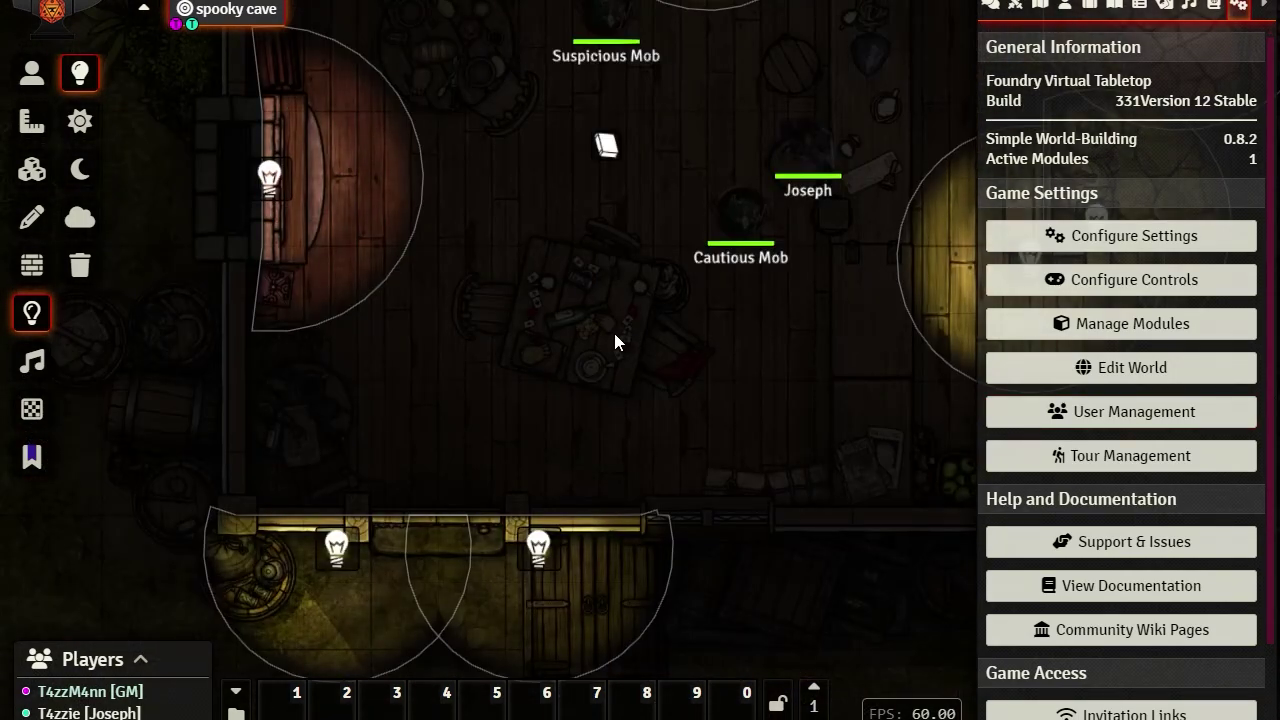
{"action": "key", "text": "ctrl+c"}
{"action": "key", "text": "ctrl+v"}
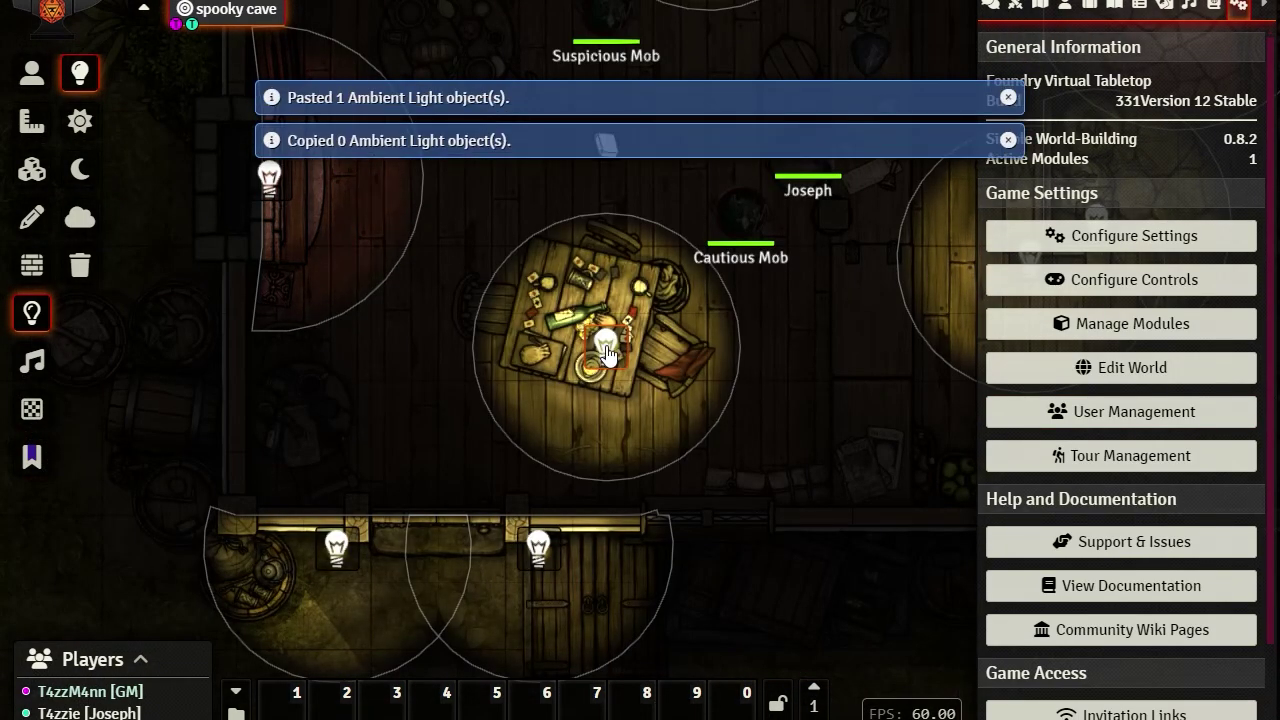
- Set the card table light's radius to 5 ft dim and 2.5 ft bright, and center the light on the table
{"action": "double_click", "coordinate": [607, 352]}
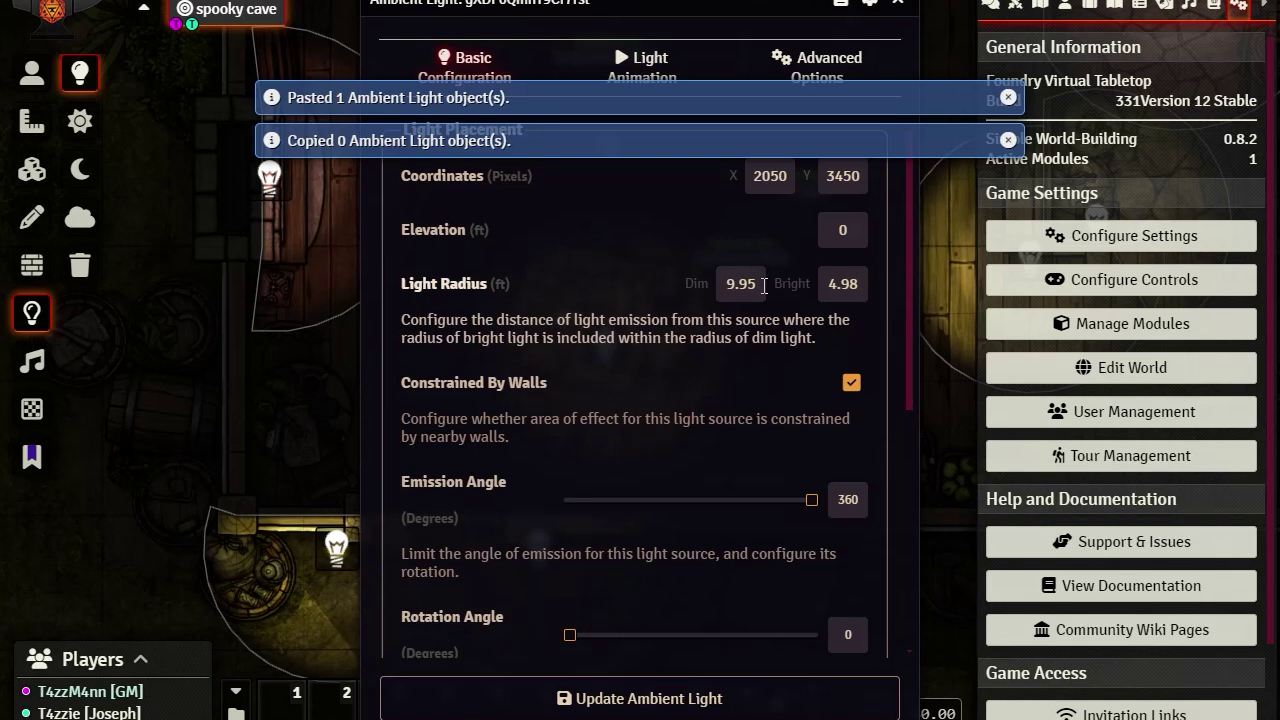
{"action": "double_click", "coordinate": [764, 285]}
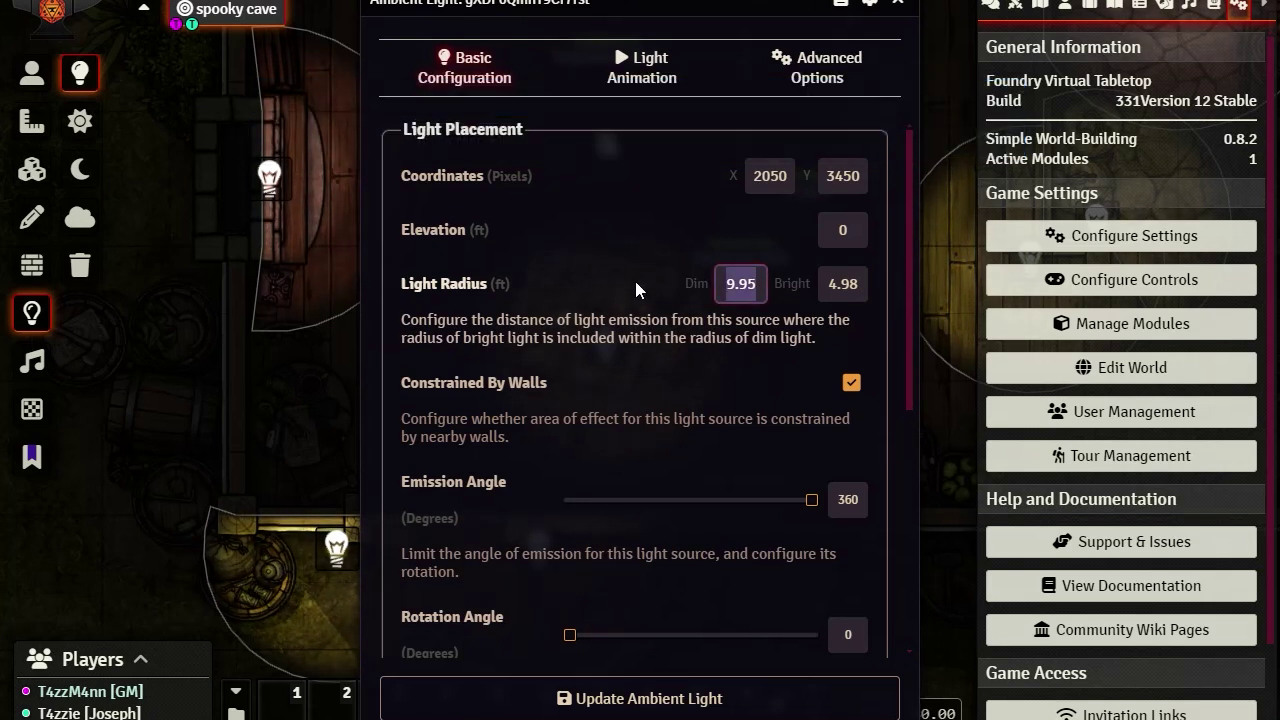
{"action": "type", "text": "5"}
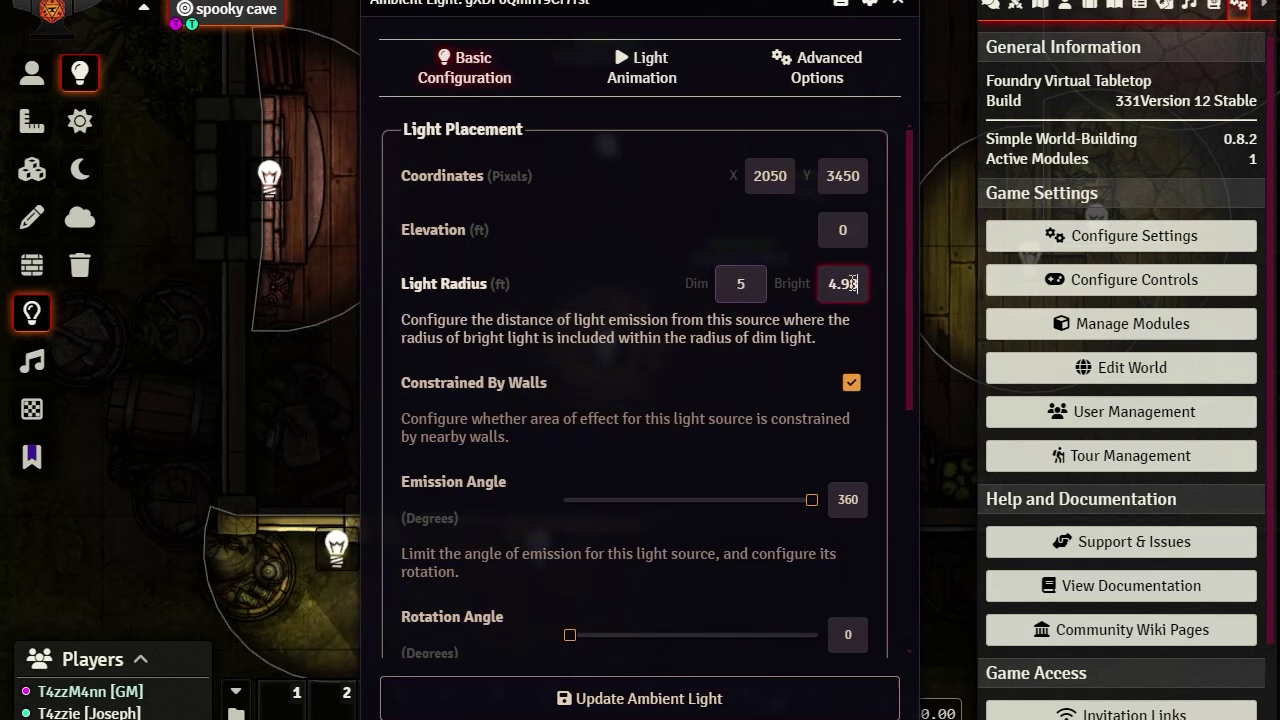
{"action": "left_click_drag", "start_coordinate": [852, 283], "coordinate": [707, 284]}
{"action": "type", "text": "2.5"}
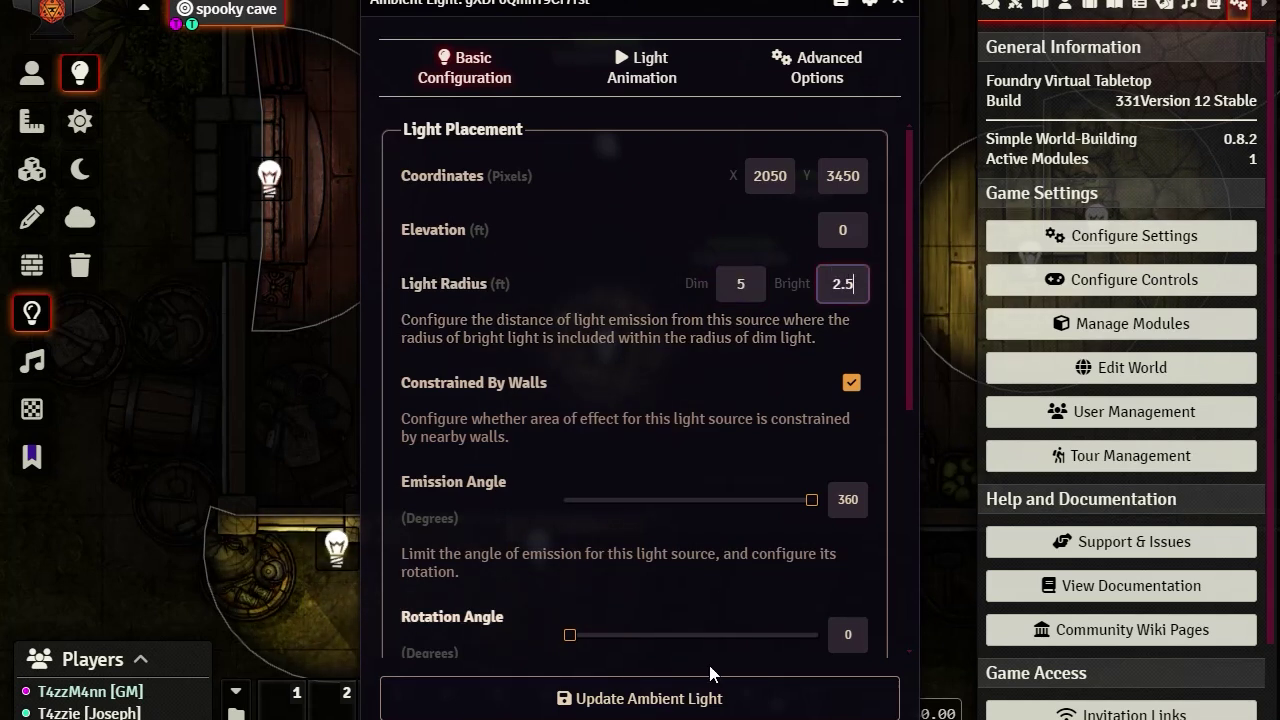
{"action": "left_click", "coordinate": [700, 698]}
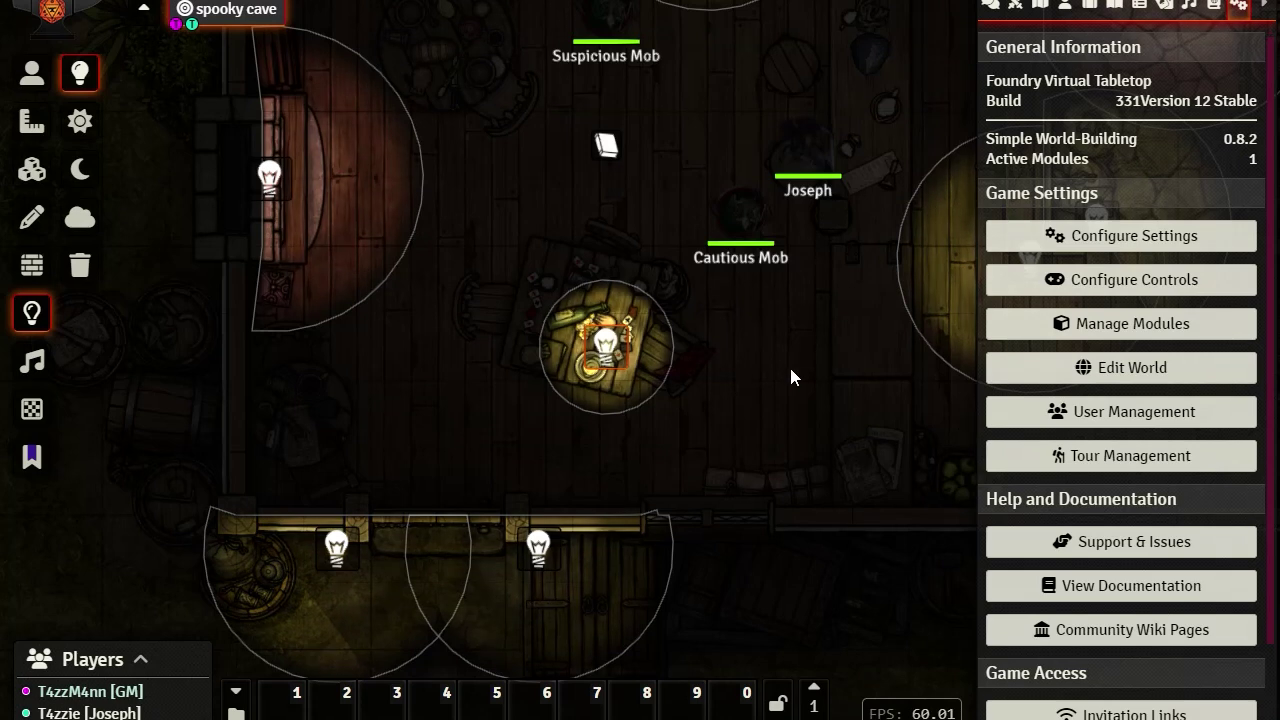
{"action": "left_click_drag", "start_coordinate": [789, 364], "coordinate": [797, 250]}
{"action": "left_click_drag", "start_coordinate": [613, 235], "coordinate": [589, 206]}
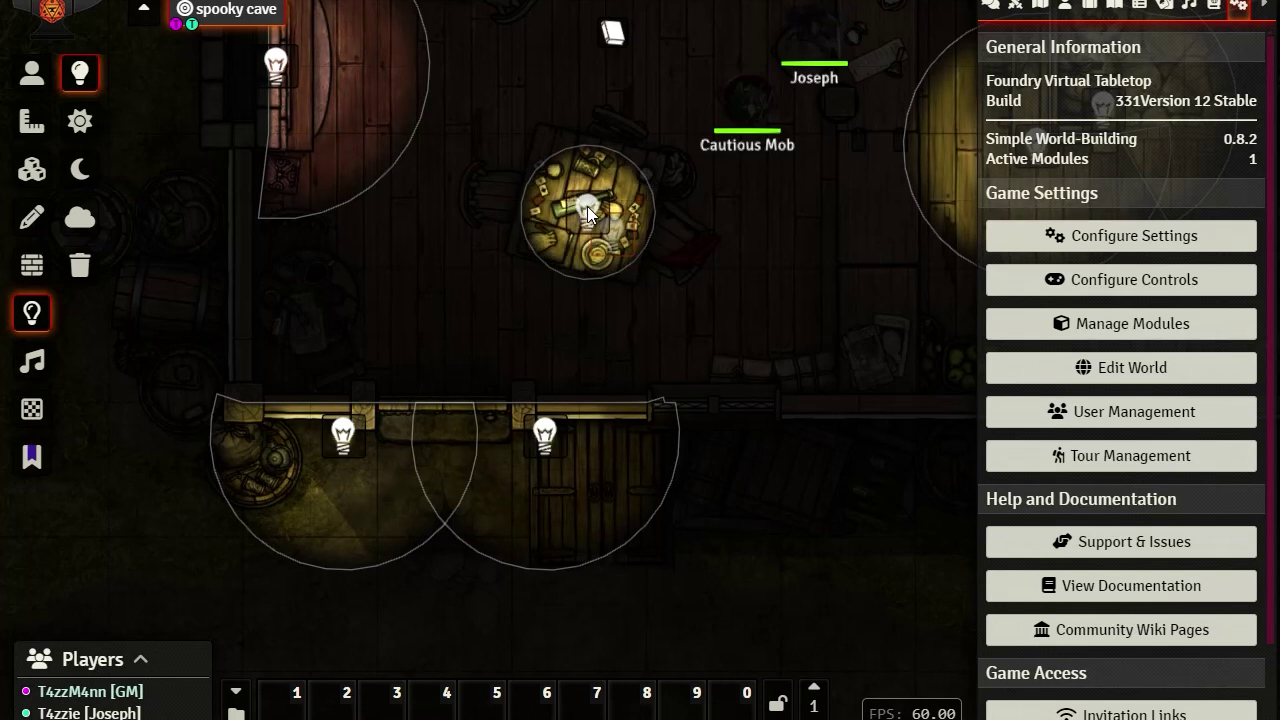
- Copy the small table light and paste it onto the round food table and the table in the tavern's lower-left corner
{"action": "left_click_drag", "start_coordinate": [713, 161], "coordinate": [766, 407]}
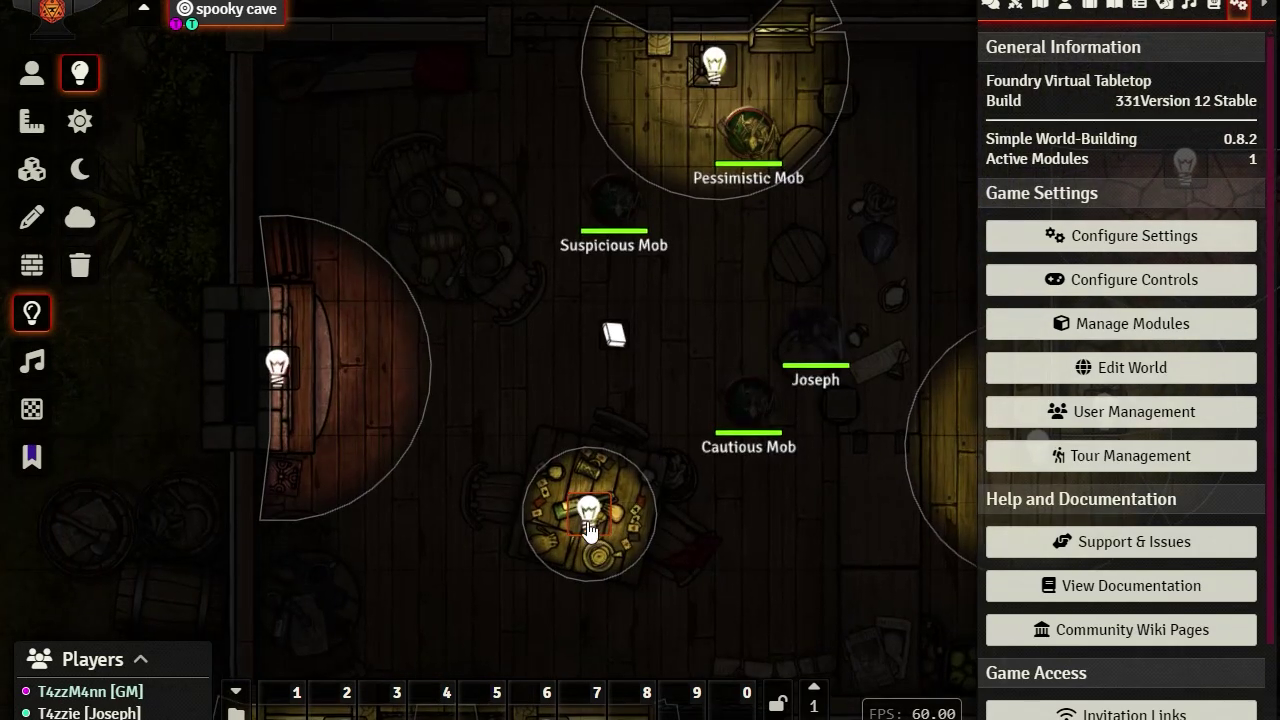
{"action": "key", "text": "ctrl+c"}
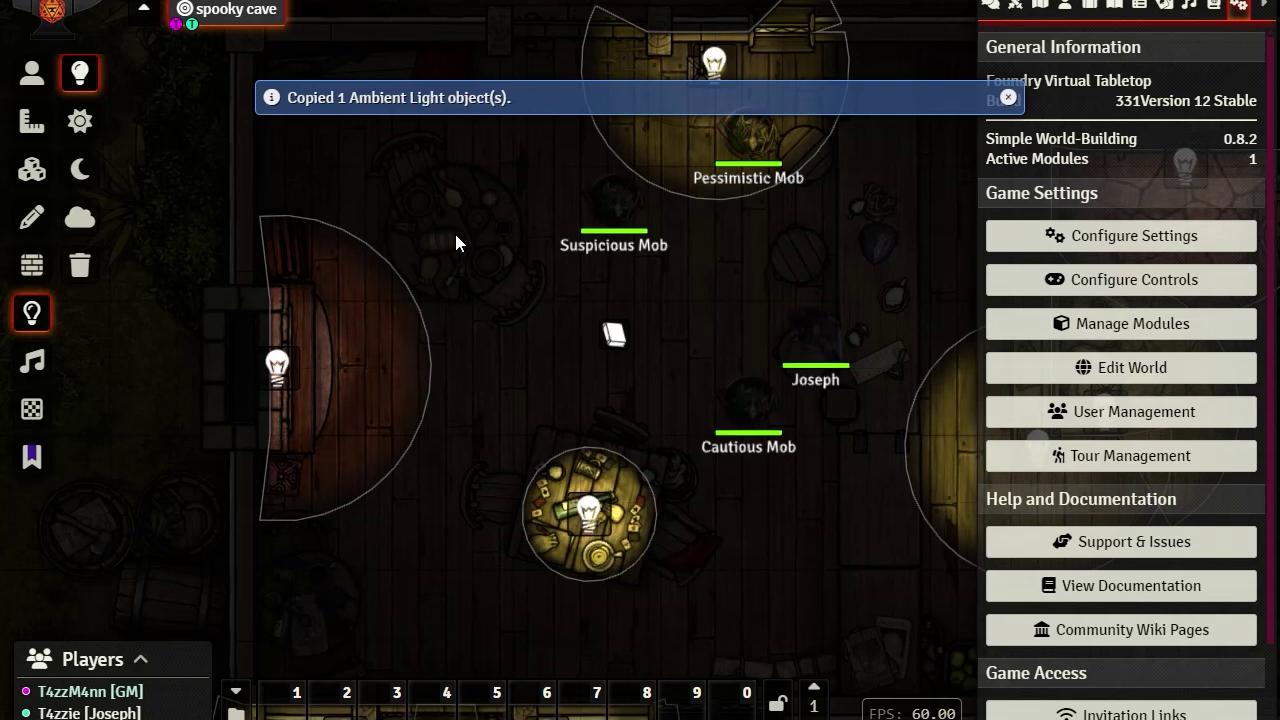
{"action": "key", "text": "ctrl+v"}
{"action": "left_click_drag", "start_coordinate": [434, 606], "coordinate": [545, 360]}
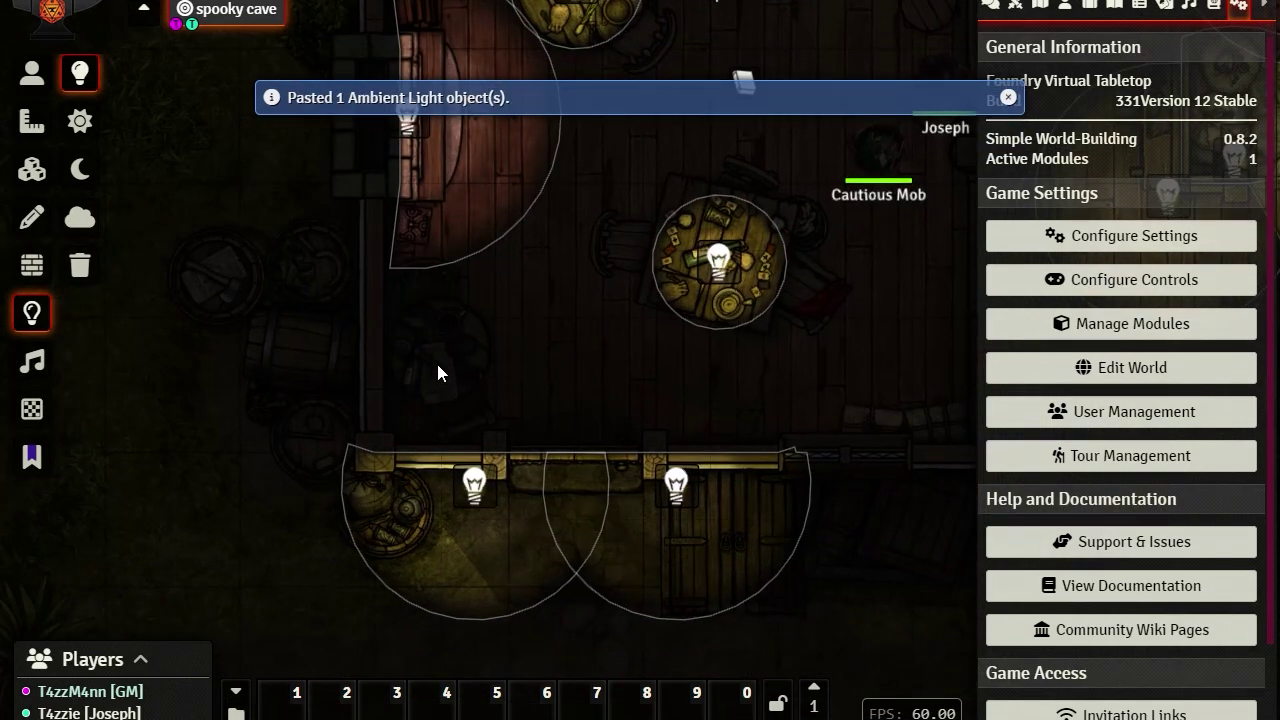
{"action": "key", "text": "ctrl+v"}
- Copy the yellow light inside the upper wall and place two copies on the porch outside, next to the wall posts
{"action": "scroll", "coordinate": [914, 391], "scroll_direction": "down", "scroll_amount": 2}
{"action": "left_click_drag", "start_coordinate": [914, 391], "coordinate": [580, 715]}
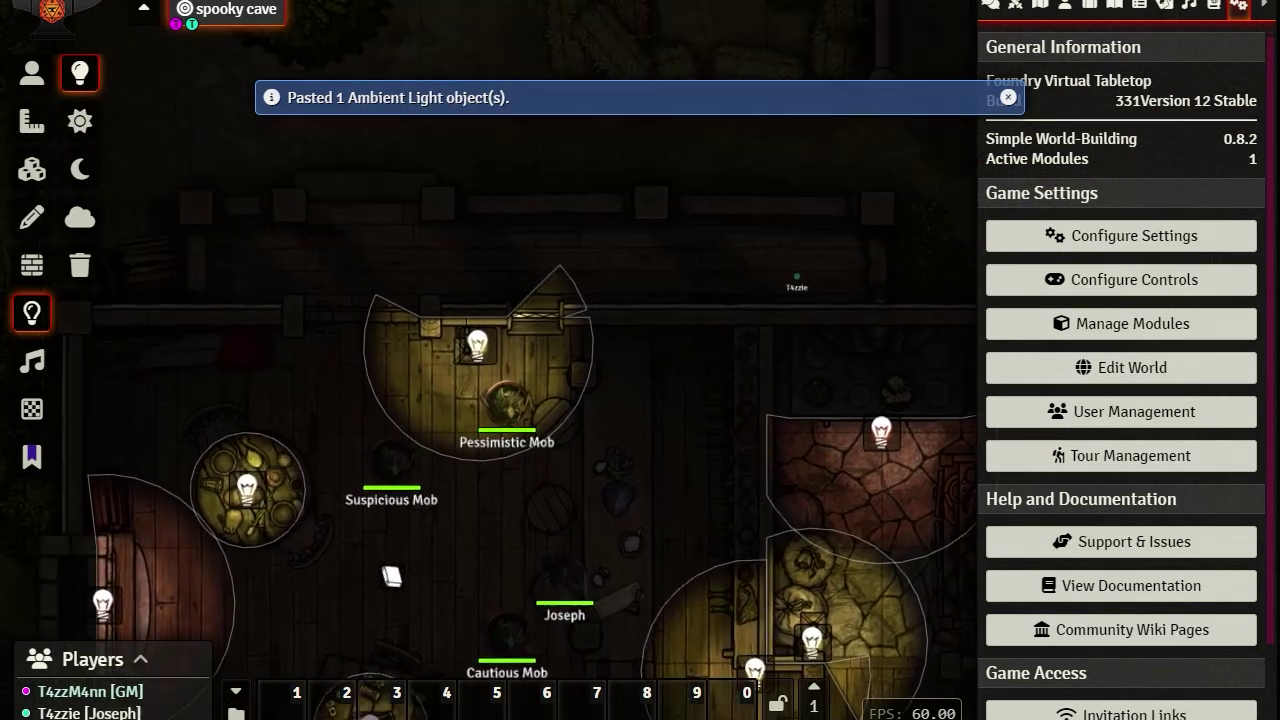
{"action": "left_click_drag", "start_coordinate": [476, 348], "coordinate": [528, 412]}
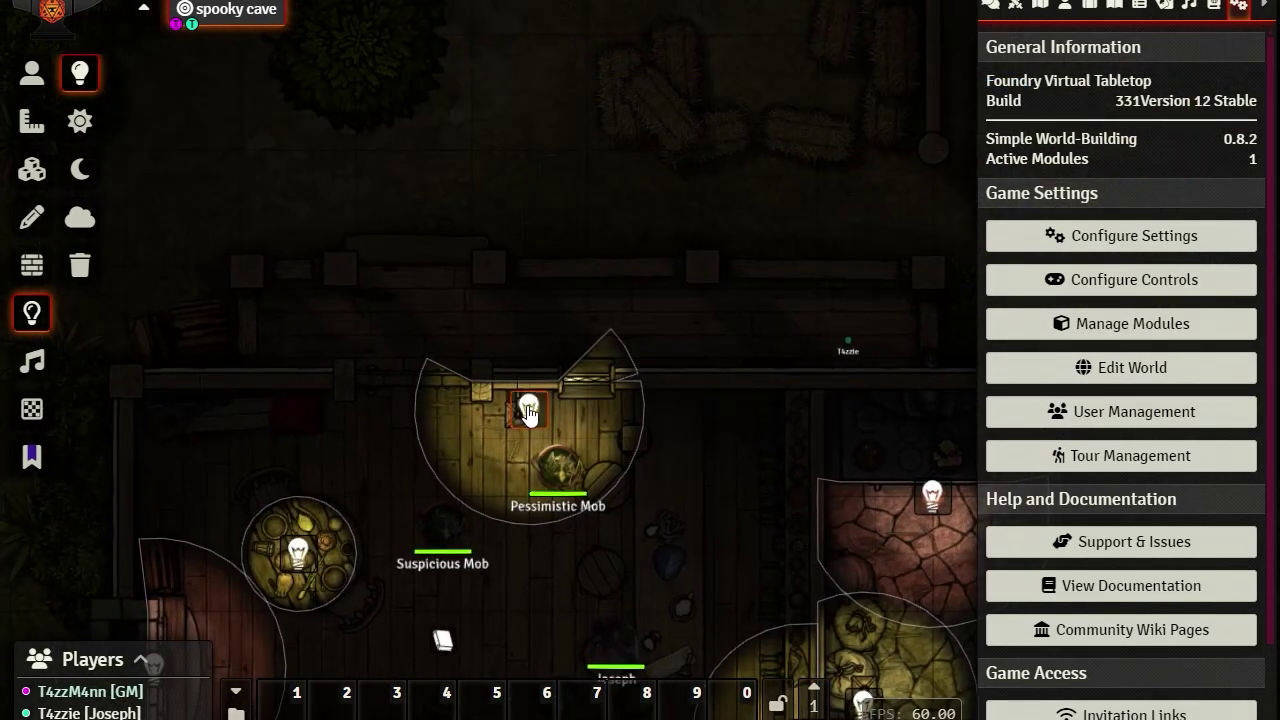
{"action": "key", "text": "ctrl+c"}
{"action": "scroll", "coordinate": [333, 349], "scroll_direction": "up", "scroll_amount": 1}
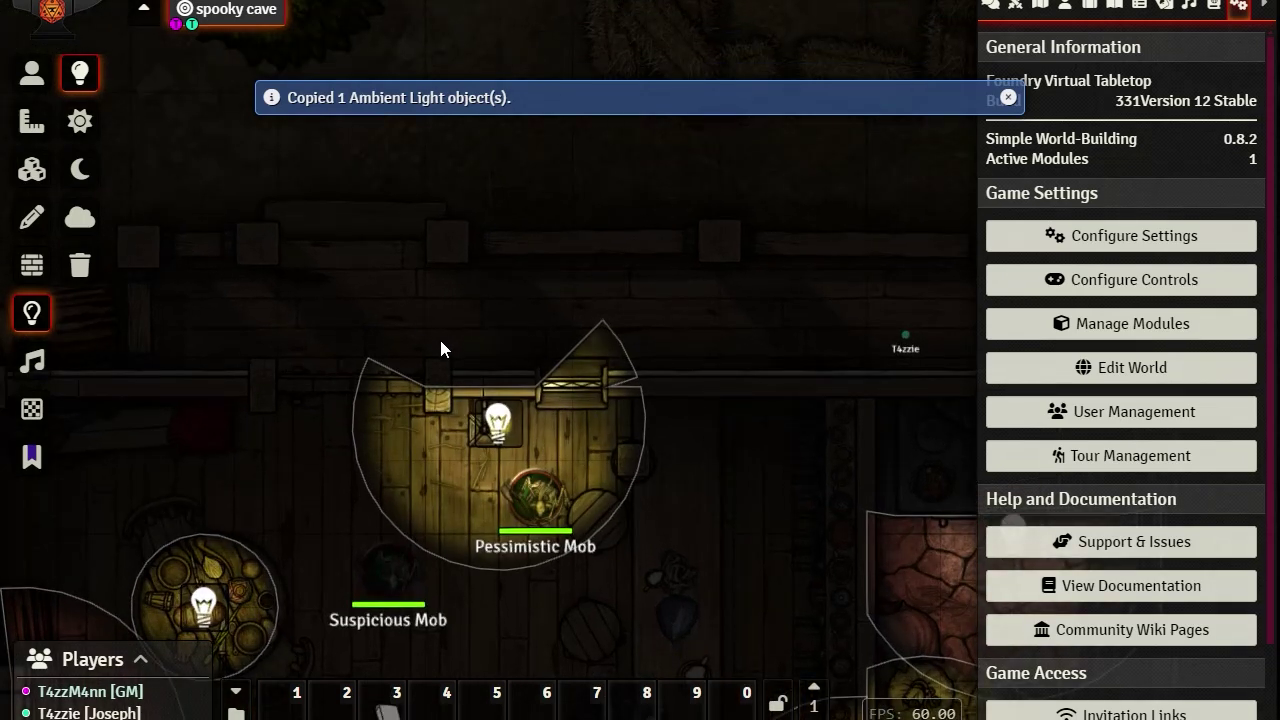
{"action": "key", "text": "ctrl+v"}
{"action": "key", "text": "ctrl+v"}
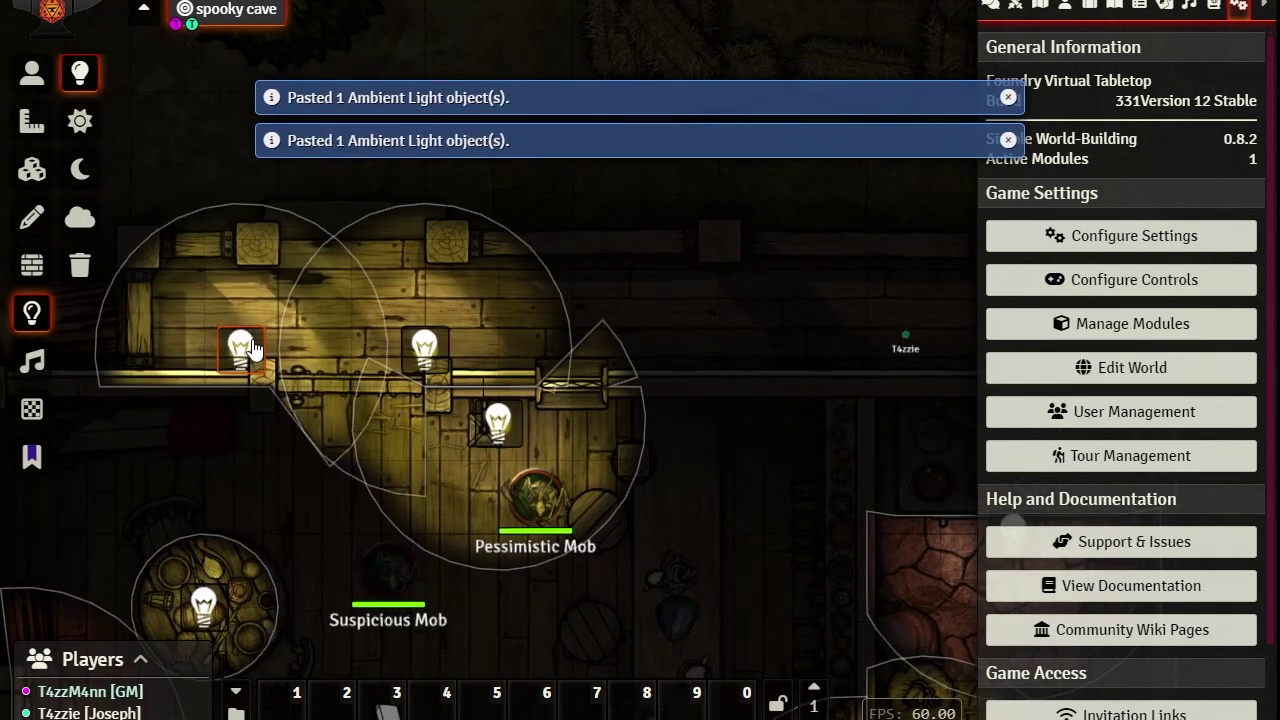
{"action": "mouse_move", "coordinate": [250, 352]}
{"action": "left_mouse_down"}
{"action": "mouse_move", "coordinate": [258, 338]}
{"action": "mouse_move", "coordinate": [247, 343]}
{"action": "left_mouse_up"}
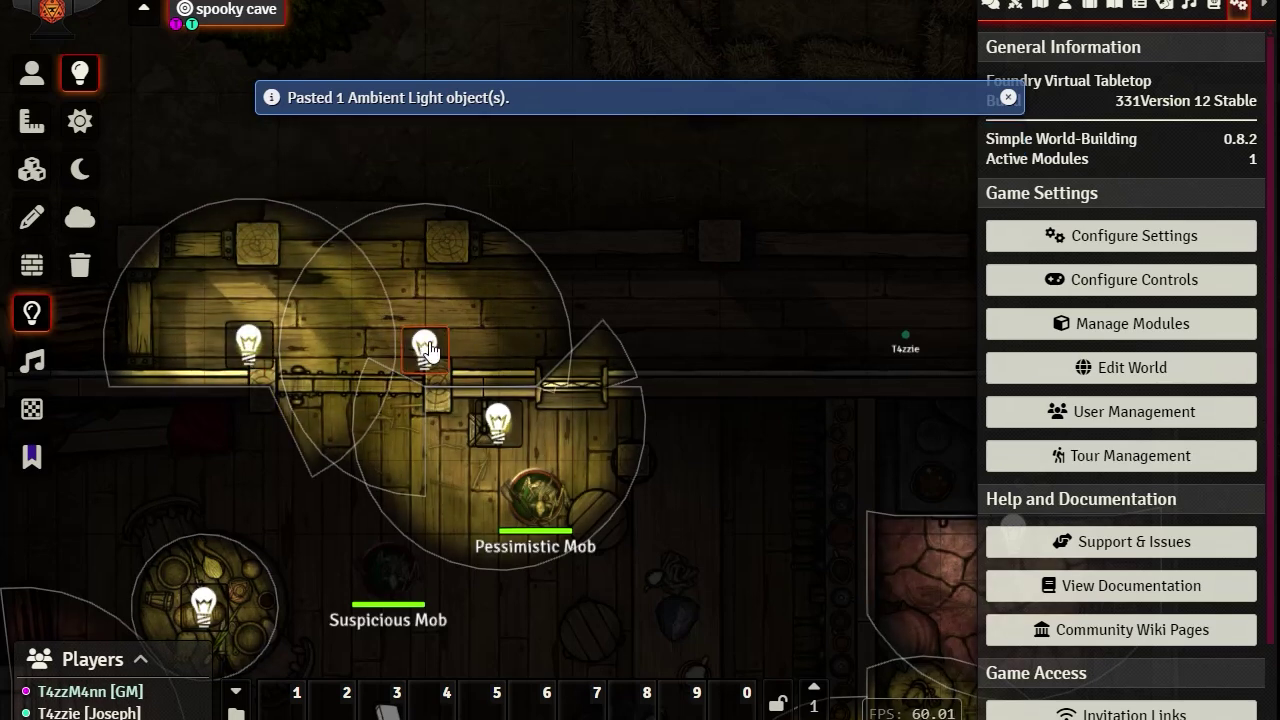
{"action": "left_click_drag", "start_coordinate": [427, 350], "coordinate": [456, 346]}
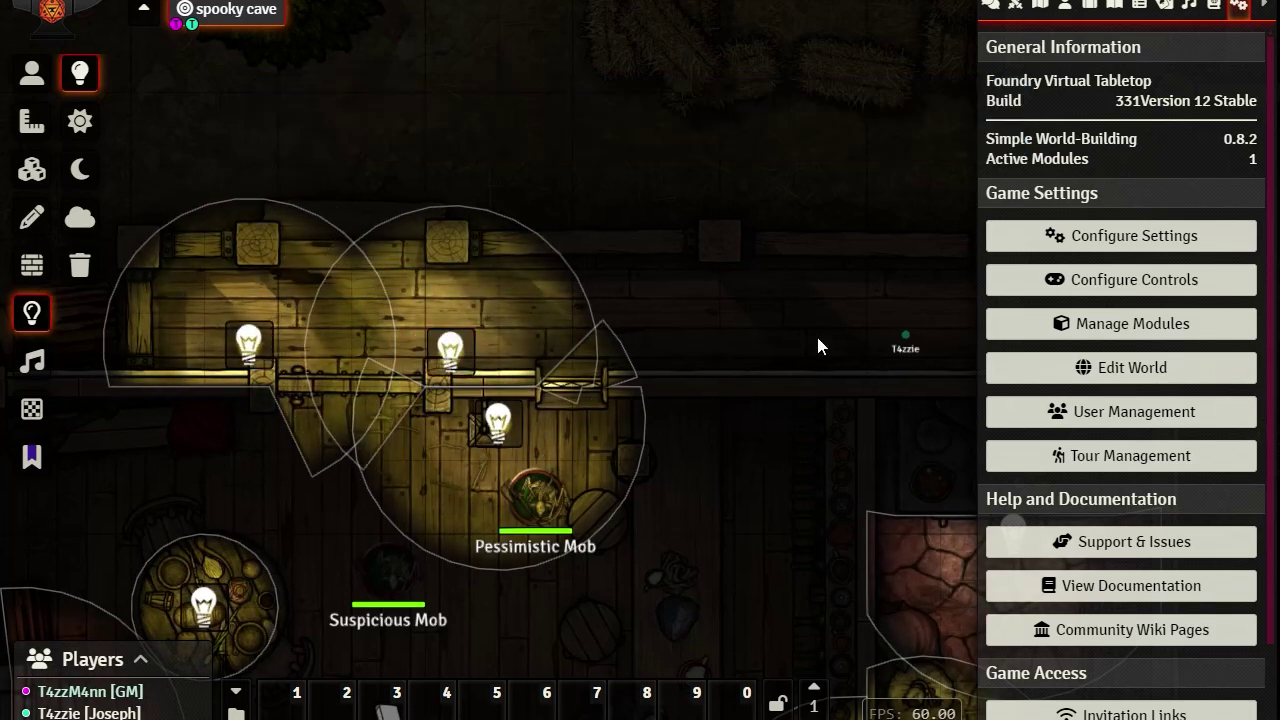
{"action": "scroll", "coordinate": [745, 345], "scroll_direction": "down", "scroll_amount": 4}
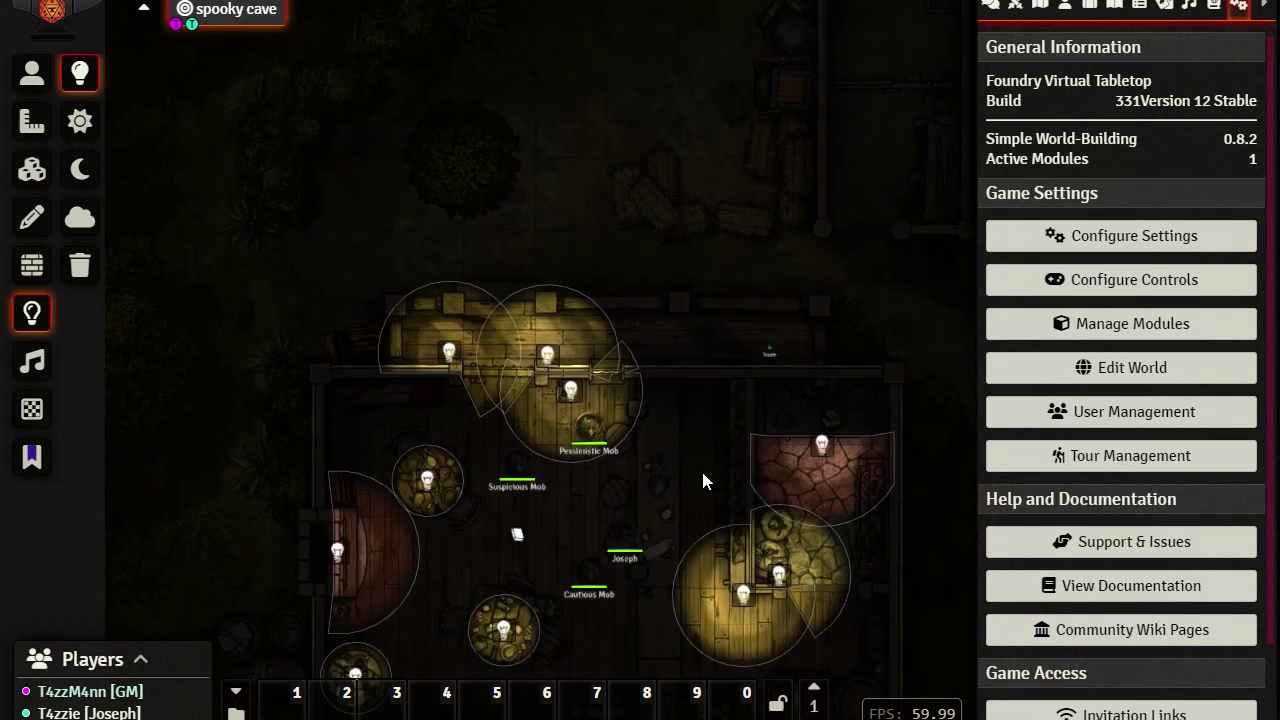
{"action": "scroll", "coordinate": [747, 353], "scroll_direction": "down", "scroll_amount": 3}
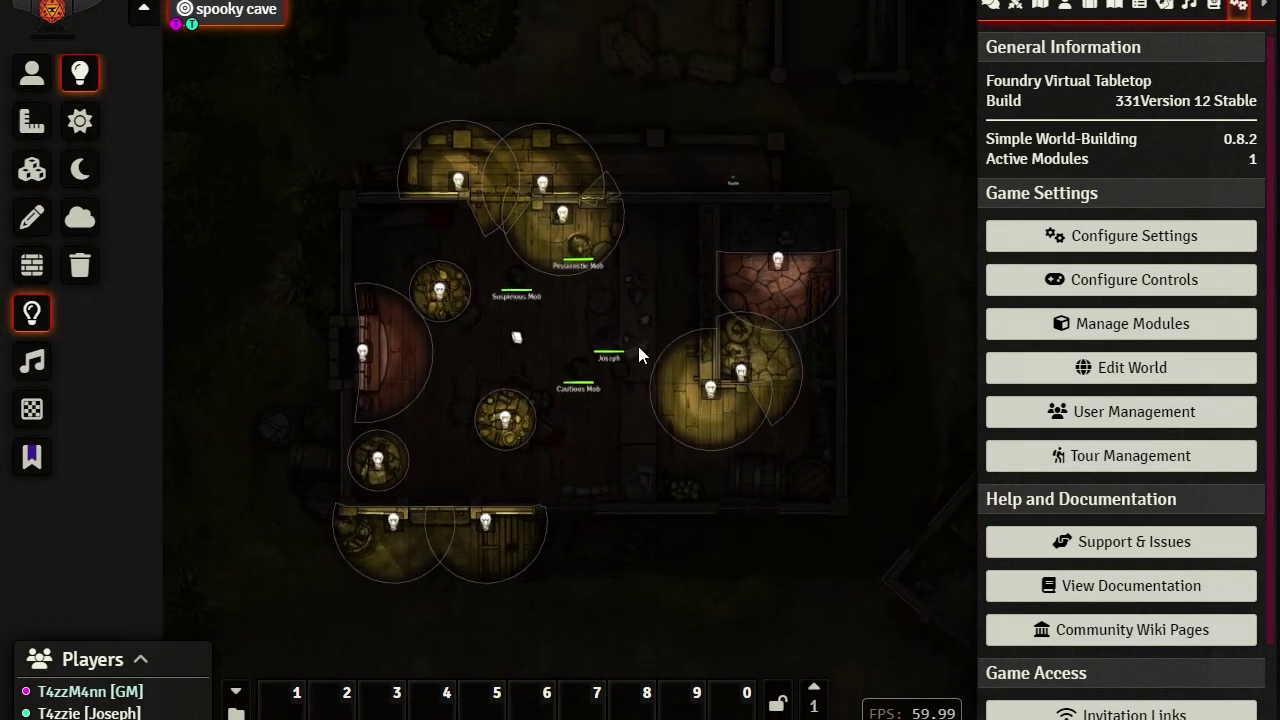
{"action": "scroll", "coordinate": [638, 352], "scroll_direction": "up", "scroll_amount": 3}
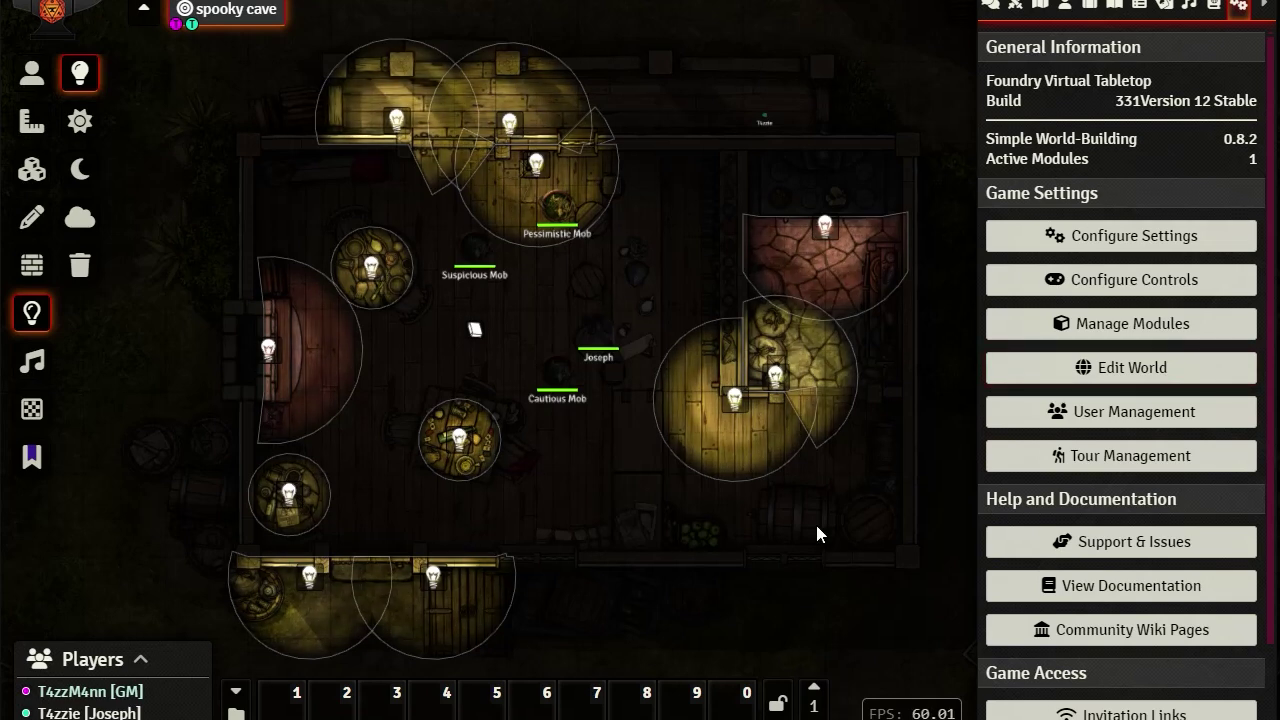
{"action": "left_click_drag", "start_coordinate": [817, 535], "coordinate": [851, 523]}
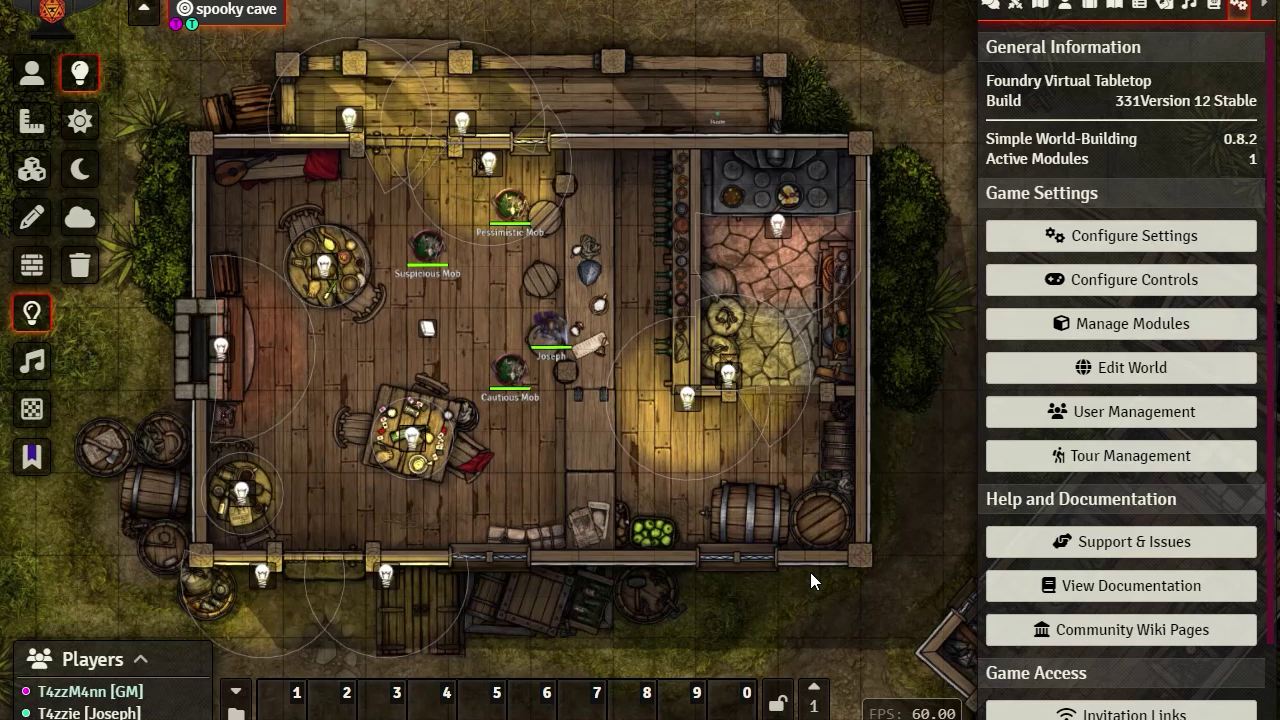
{"action": "scroll", "coordinate": [810, 572], "scroll_direction": "up", "scroll_amount": 1}
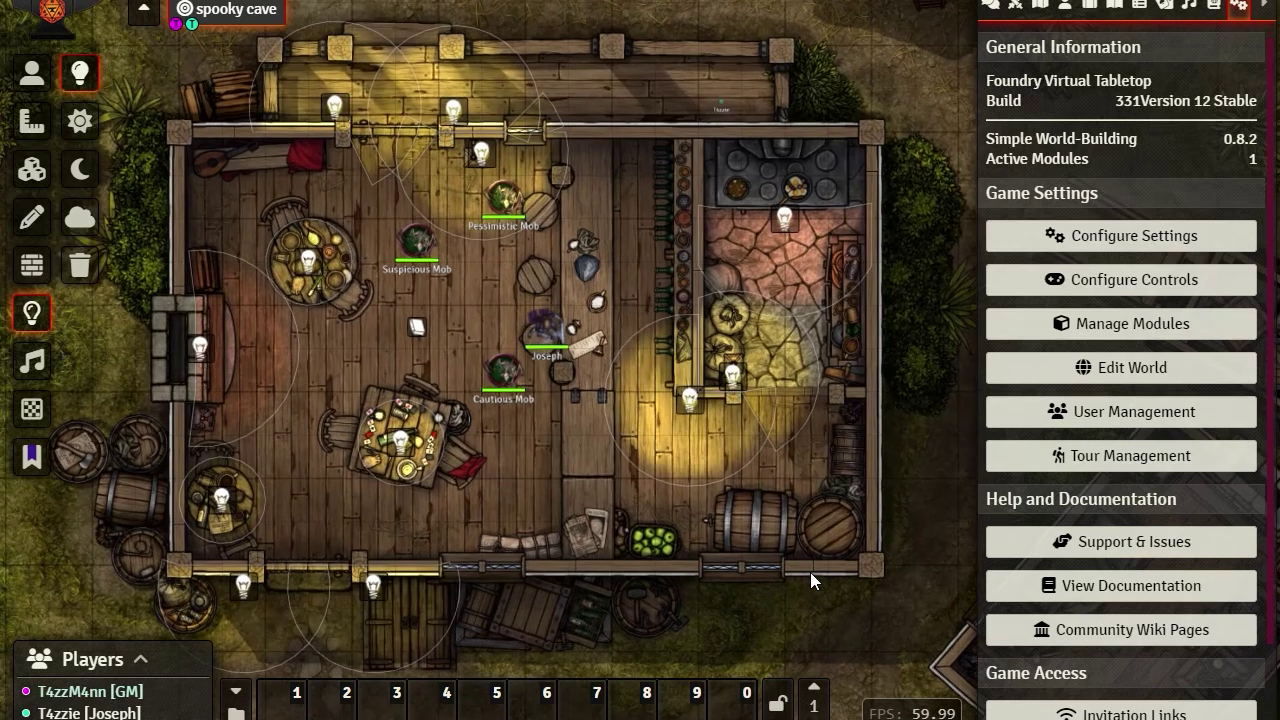